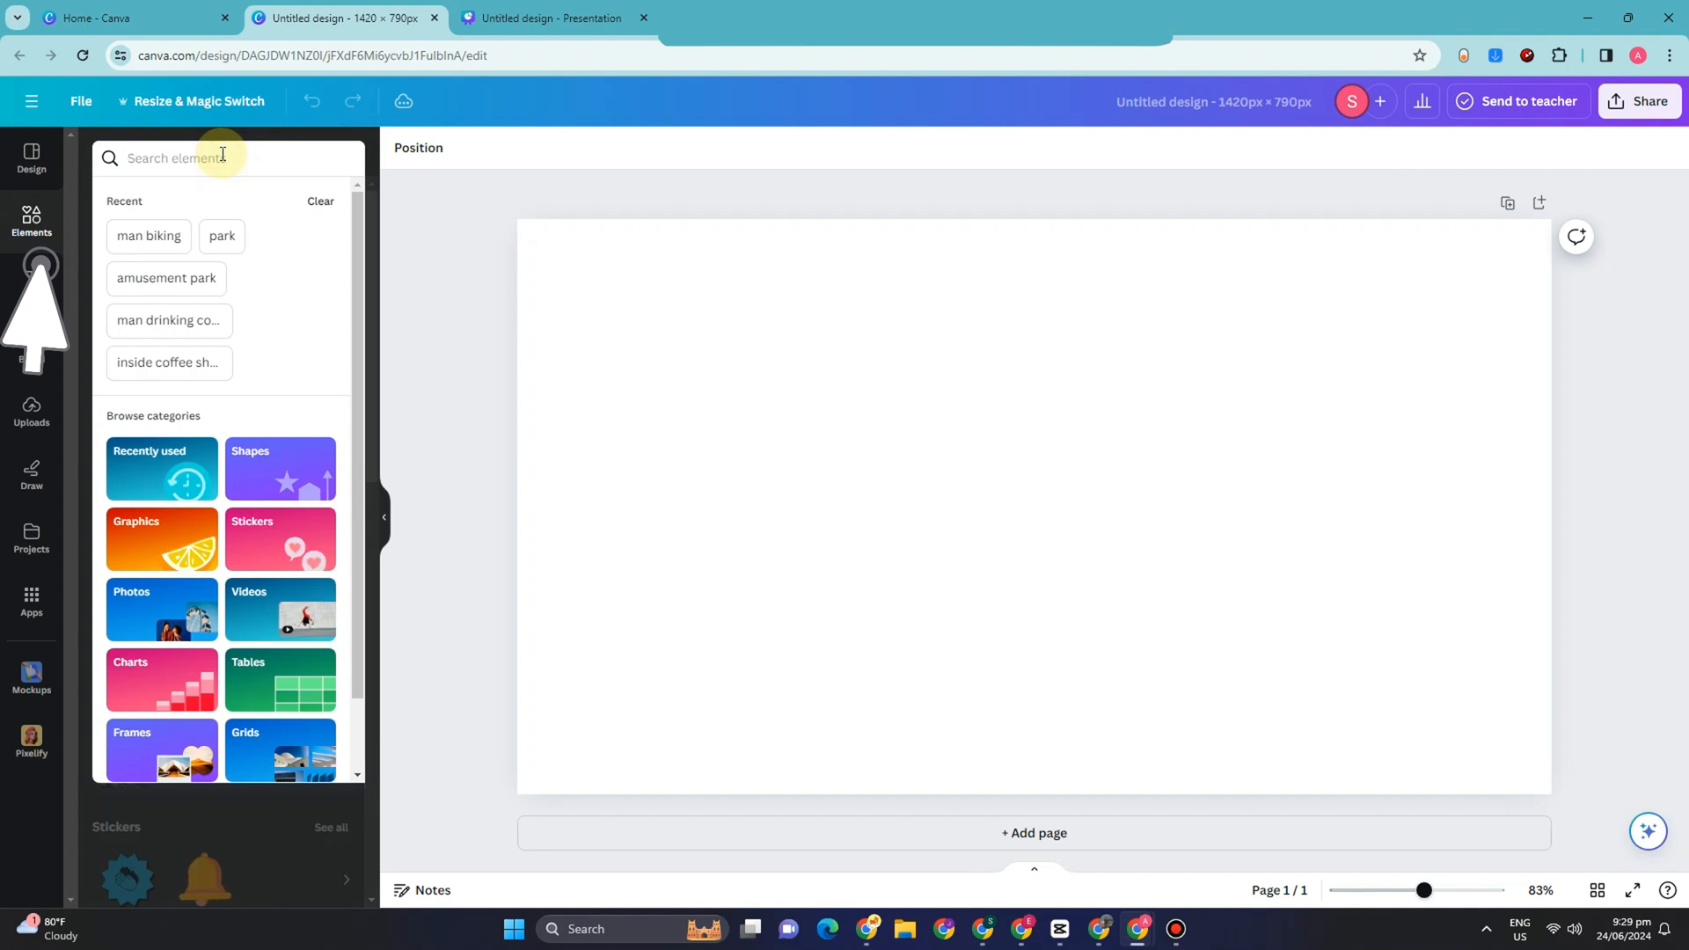
Step: Search the elements for "apple" and place the red apple graphic with the green leaf, slightly shrunk, in the middle of the page
text(apple)
key(Return)
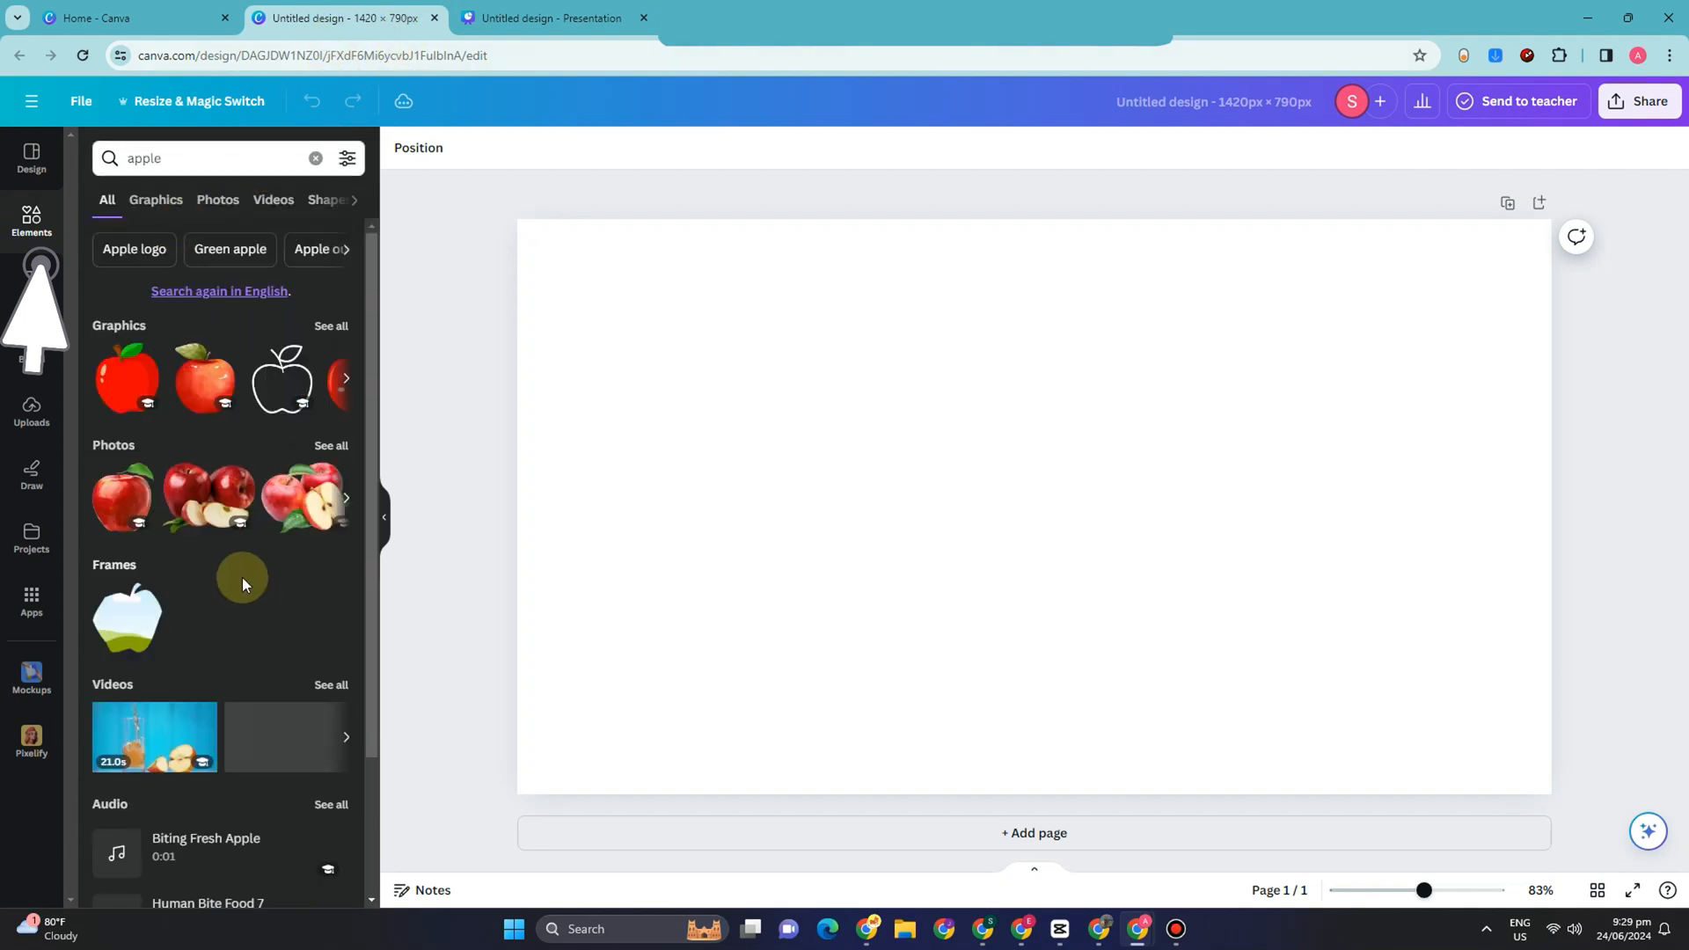
drag(205, 378, 728, 422)
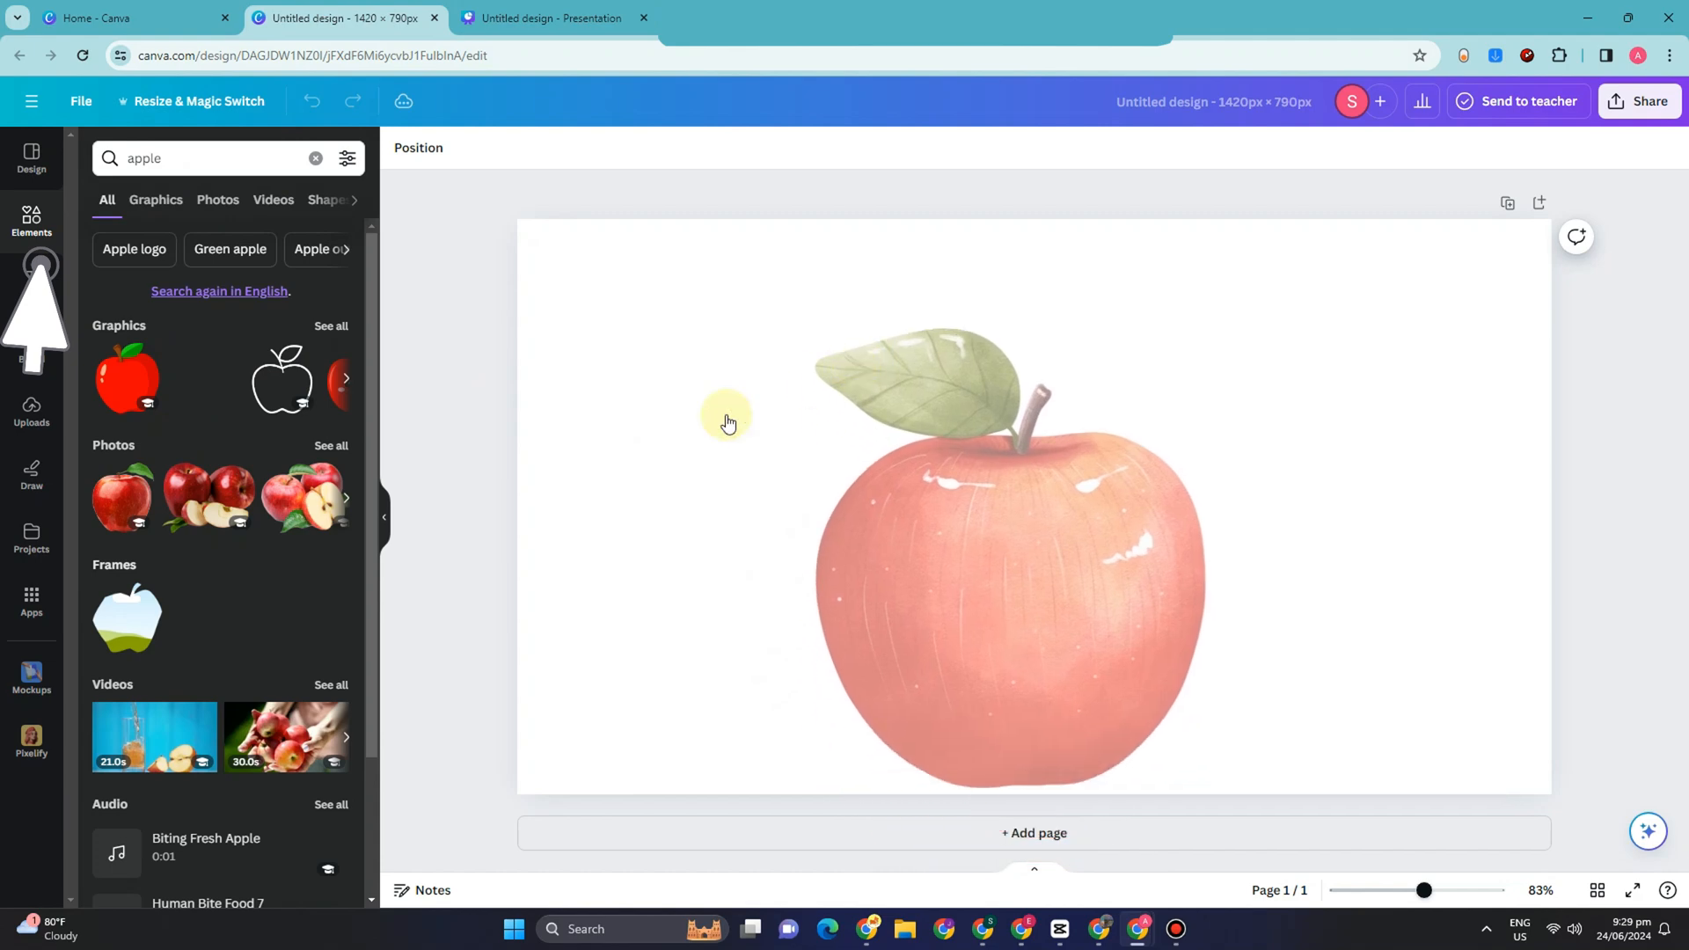
drag(1180, 335, 1150, 388)
drag(1024, 618, 1045, 505)
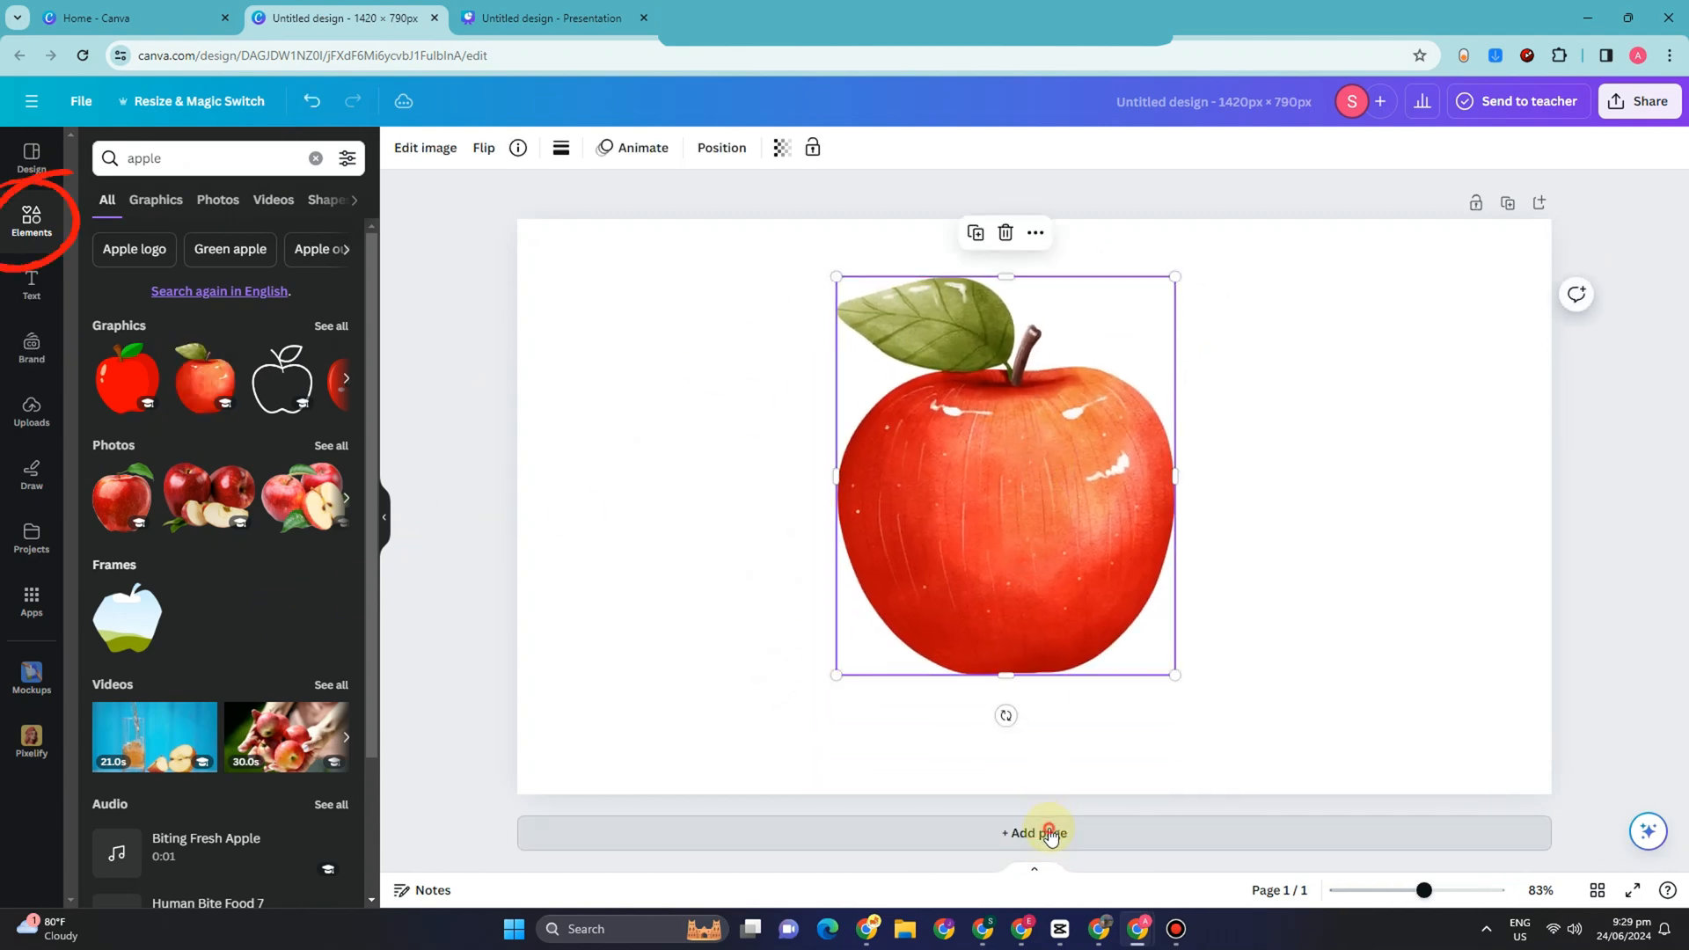
Step: Add a second page, search the elements for "shapes" and place a circle on the new page
click(1047, 831)
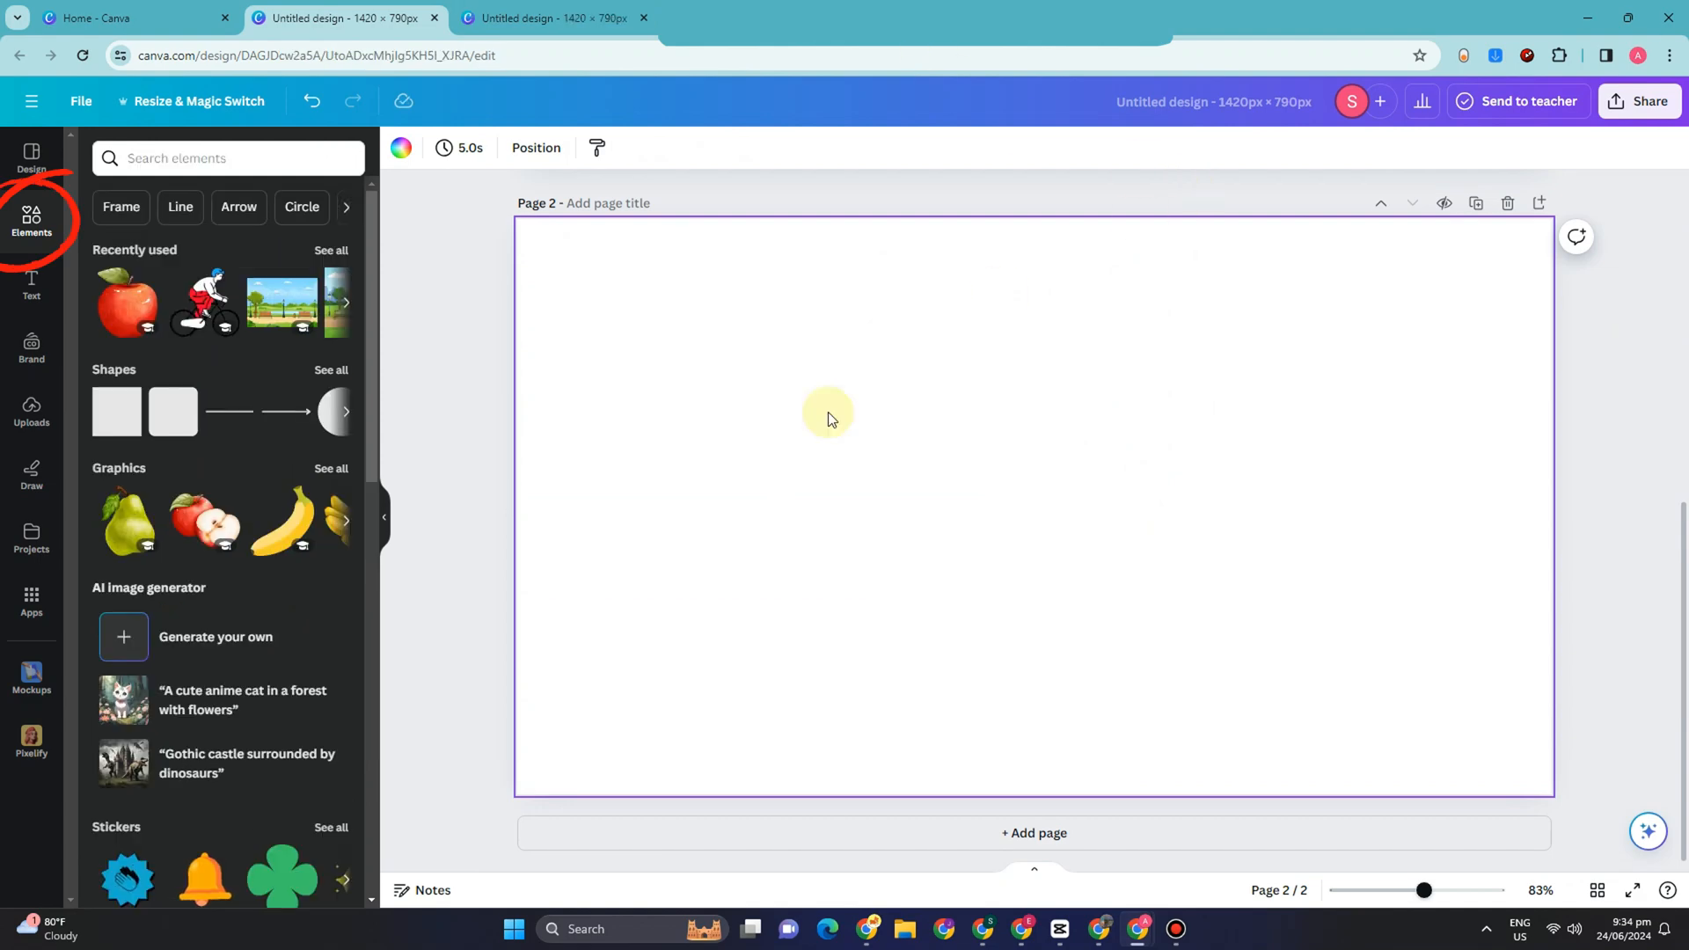
click(226, 161)
text(shapes)
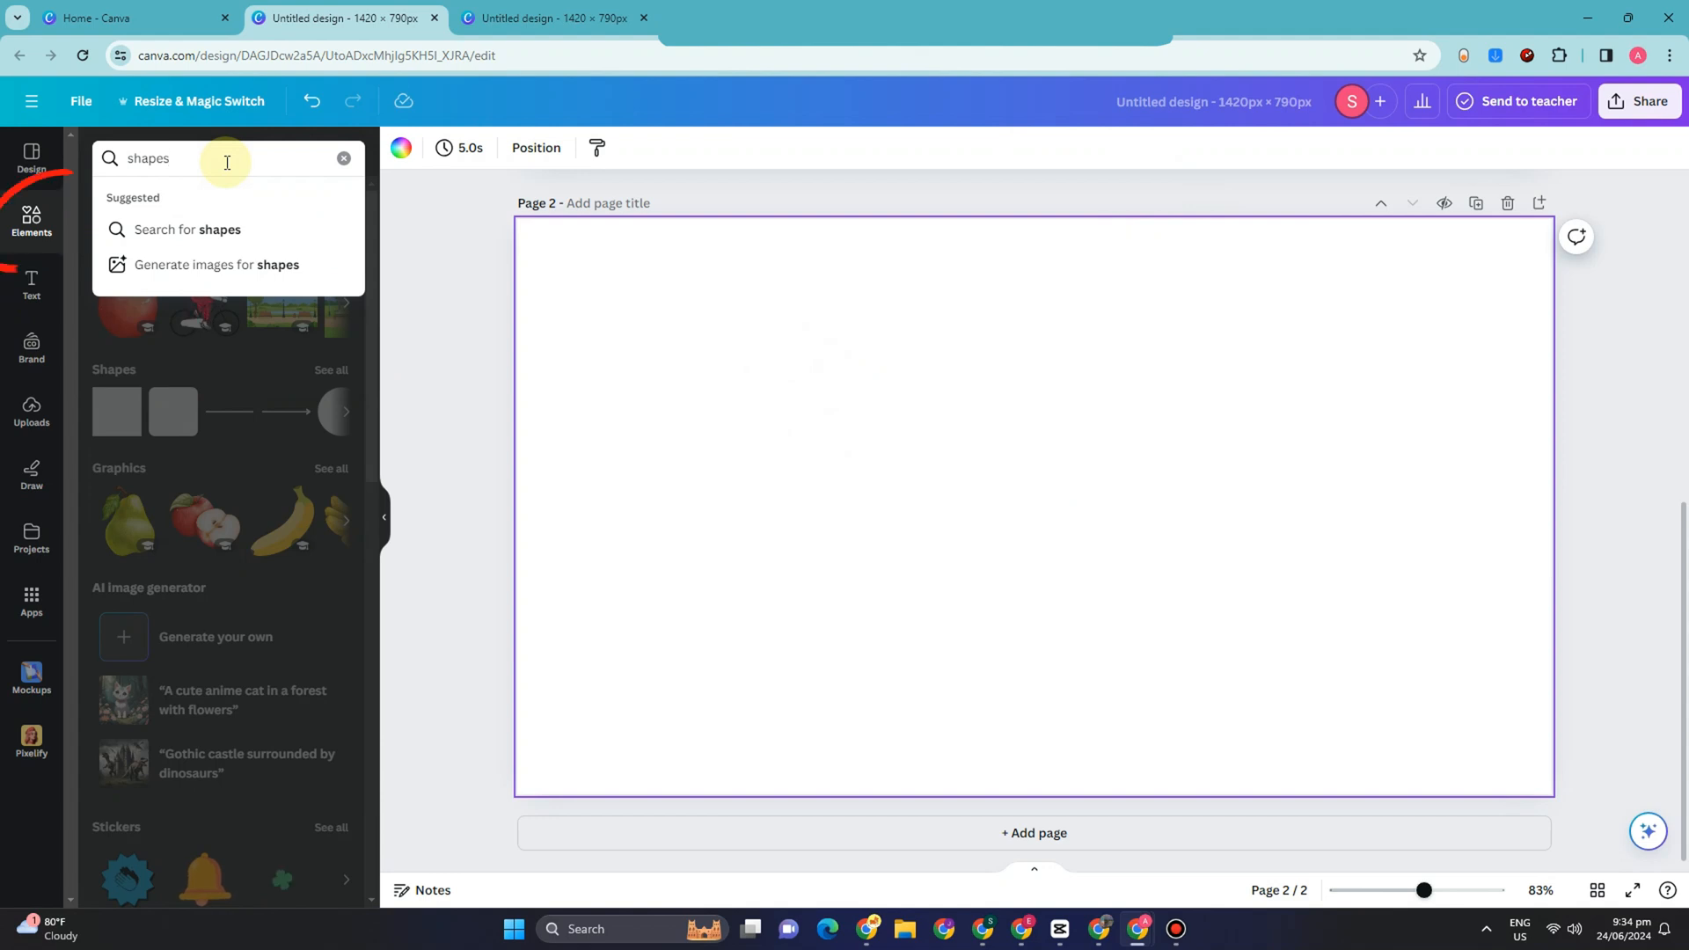
key(Return)
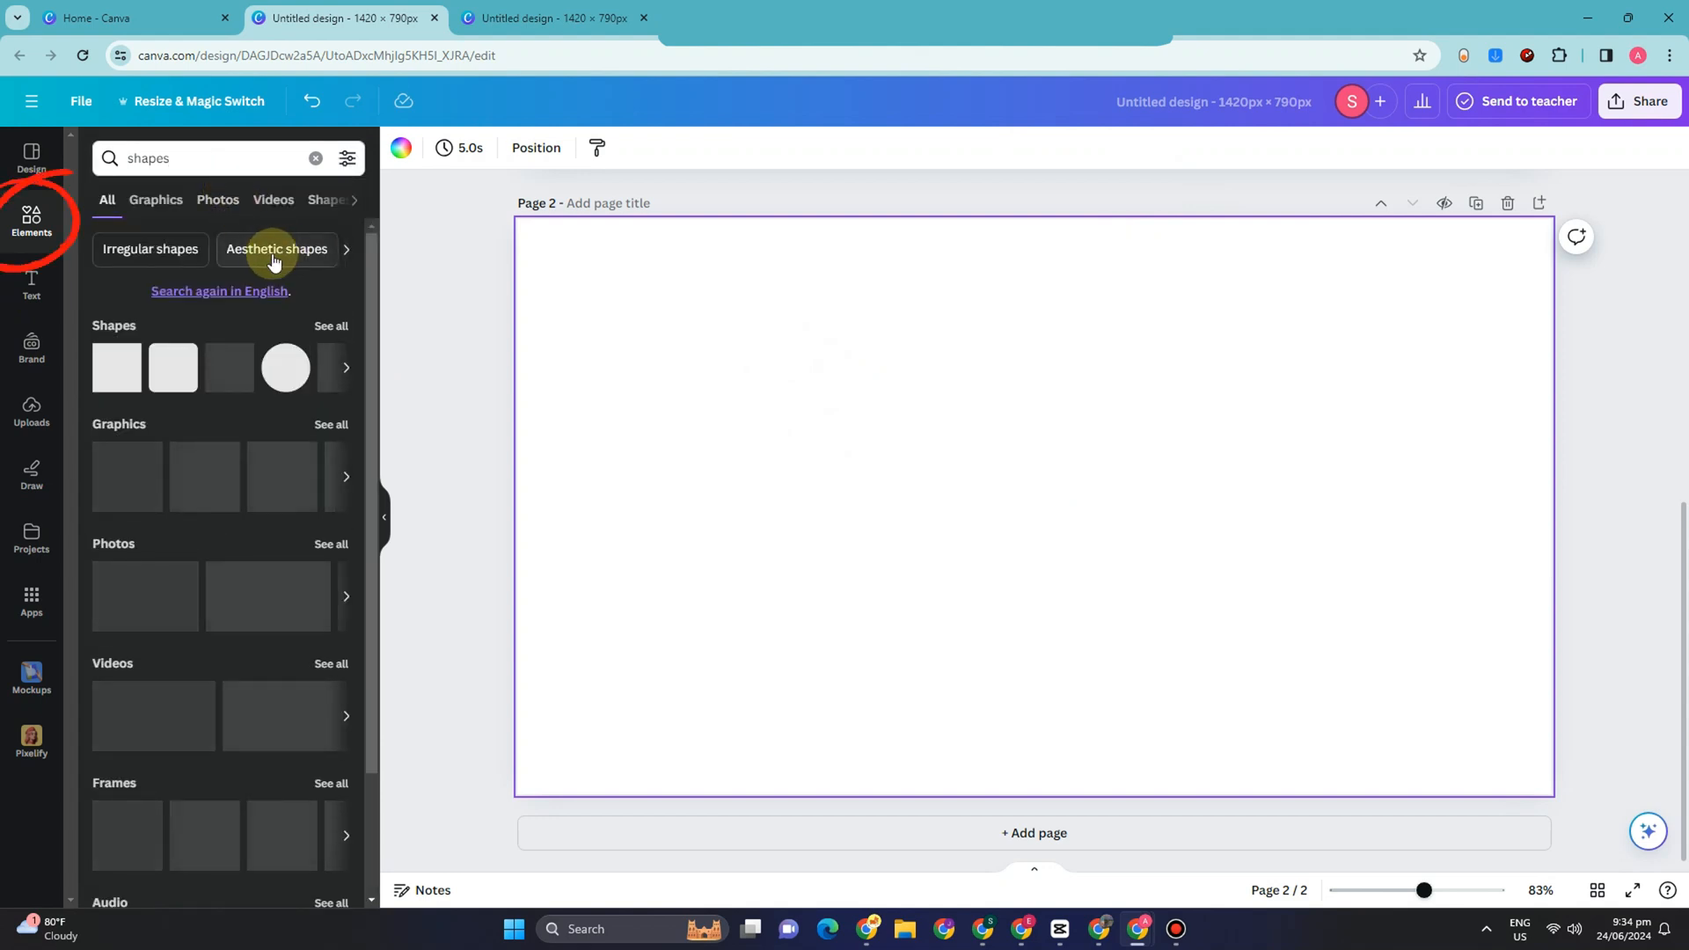
drag(282, 365, 948, 401)
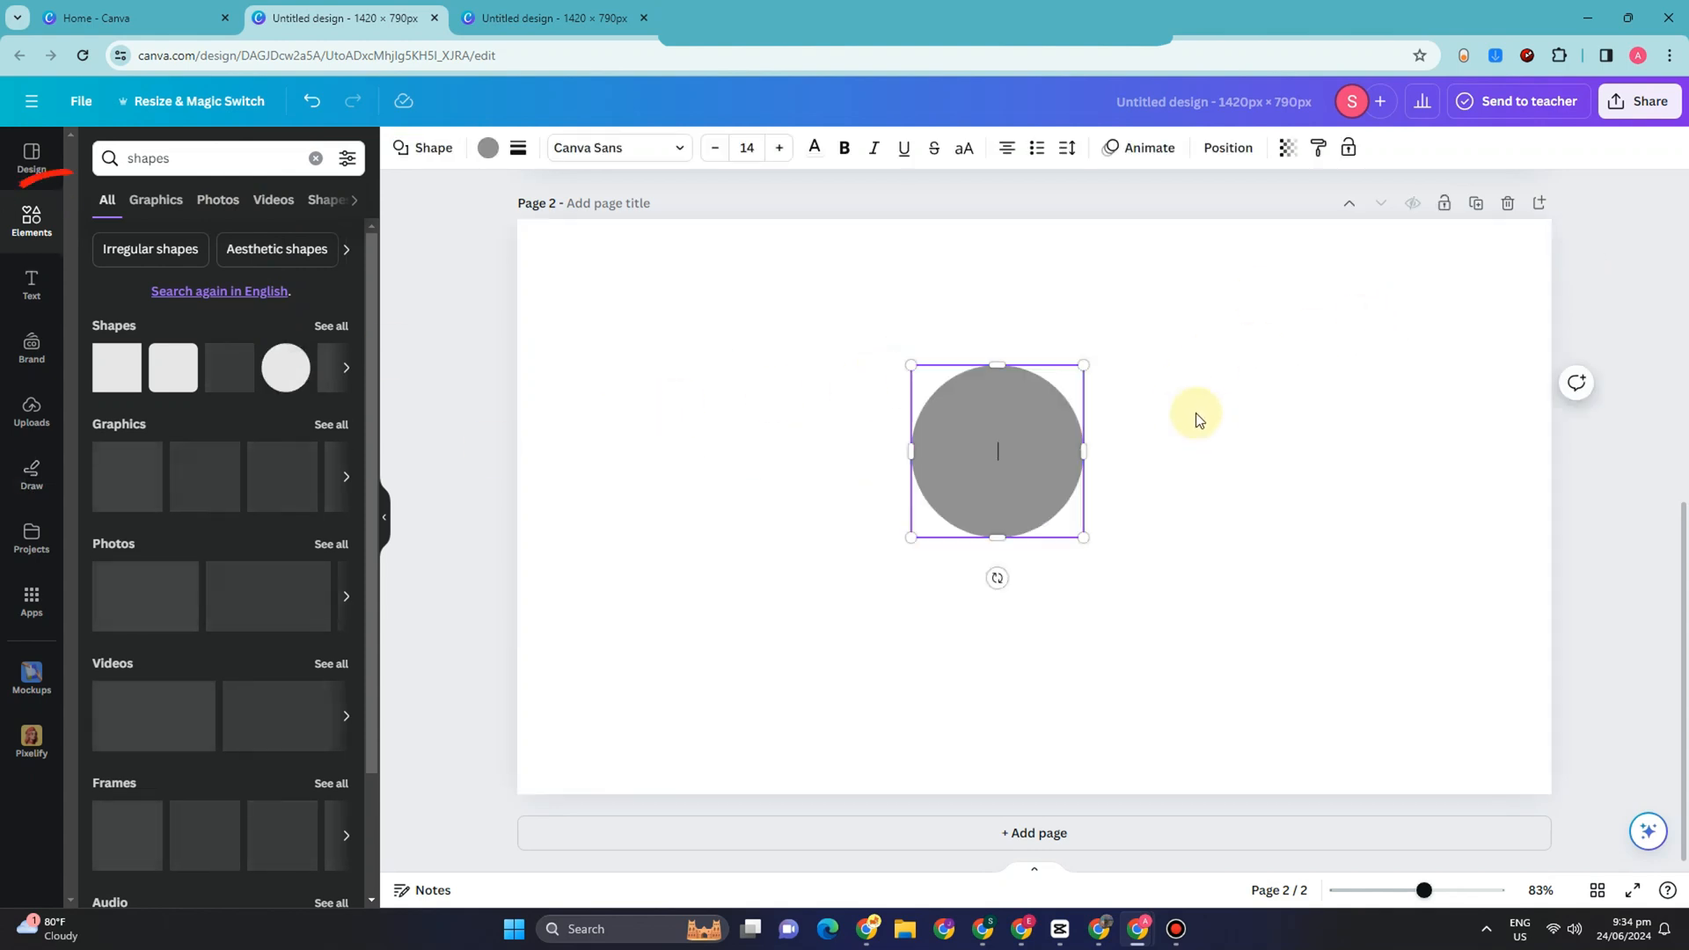
Step: Enlarge the circle into a slightly tall oval that fills most of page 2's height
drag(1082, 364, 1163, 286)
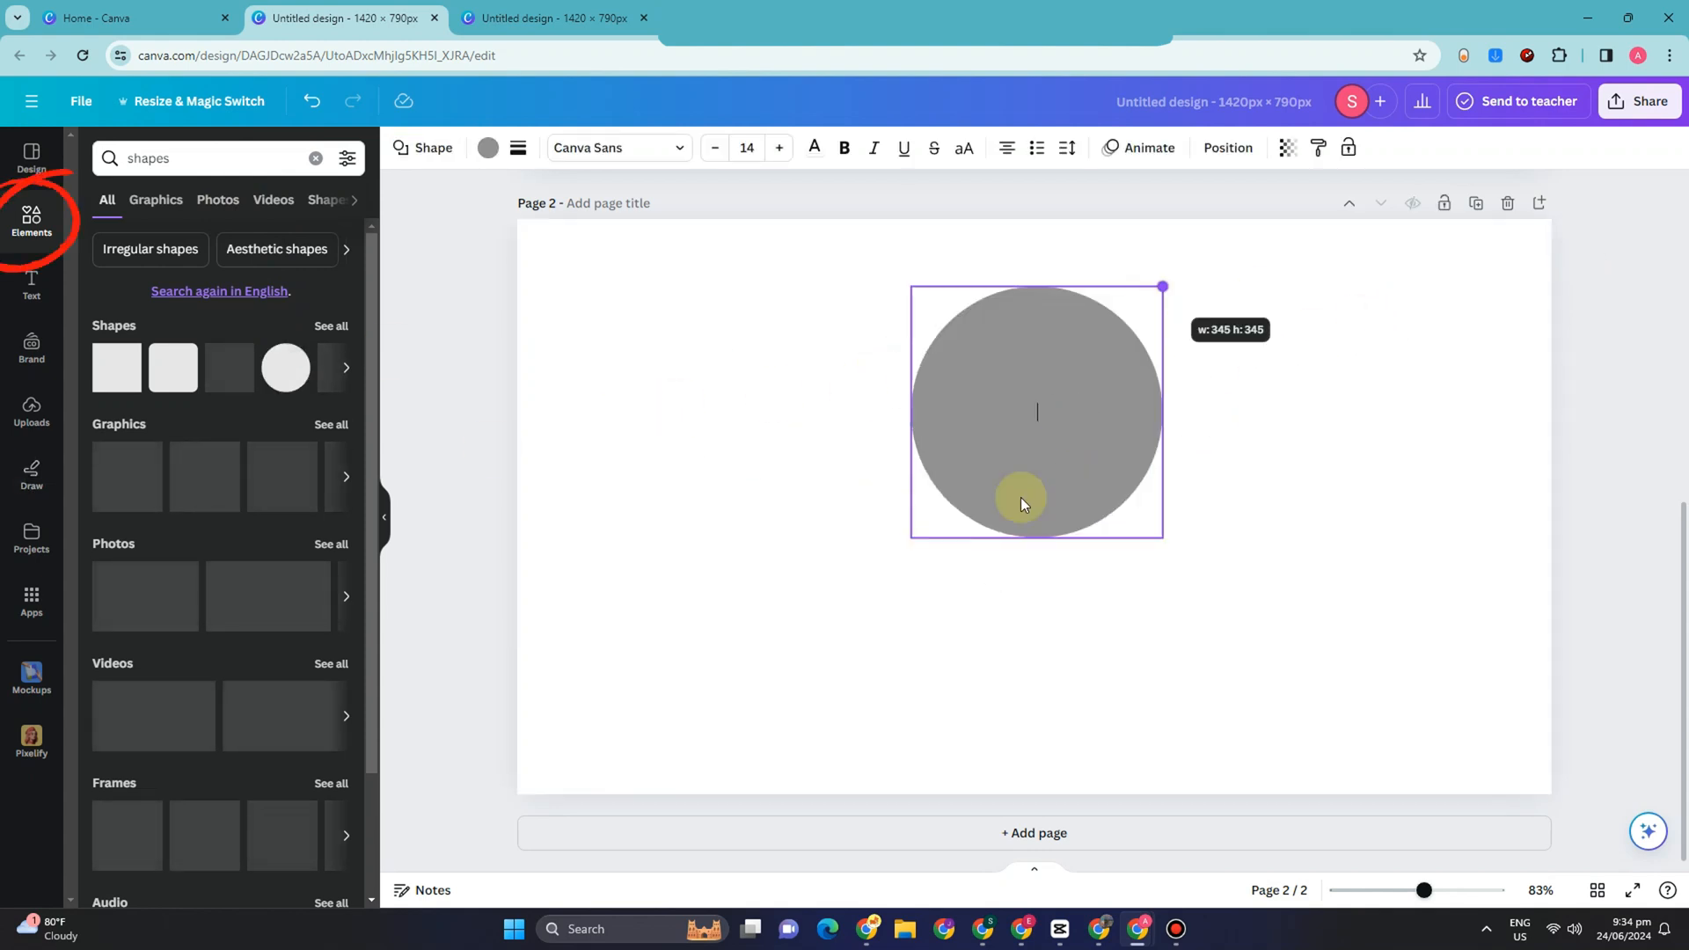
drag(911, 538, 787, 663)
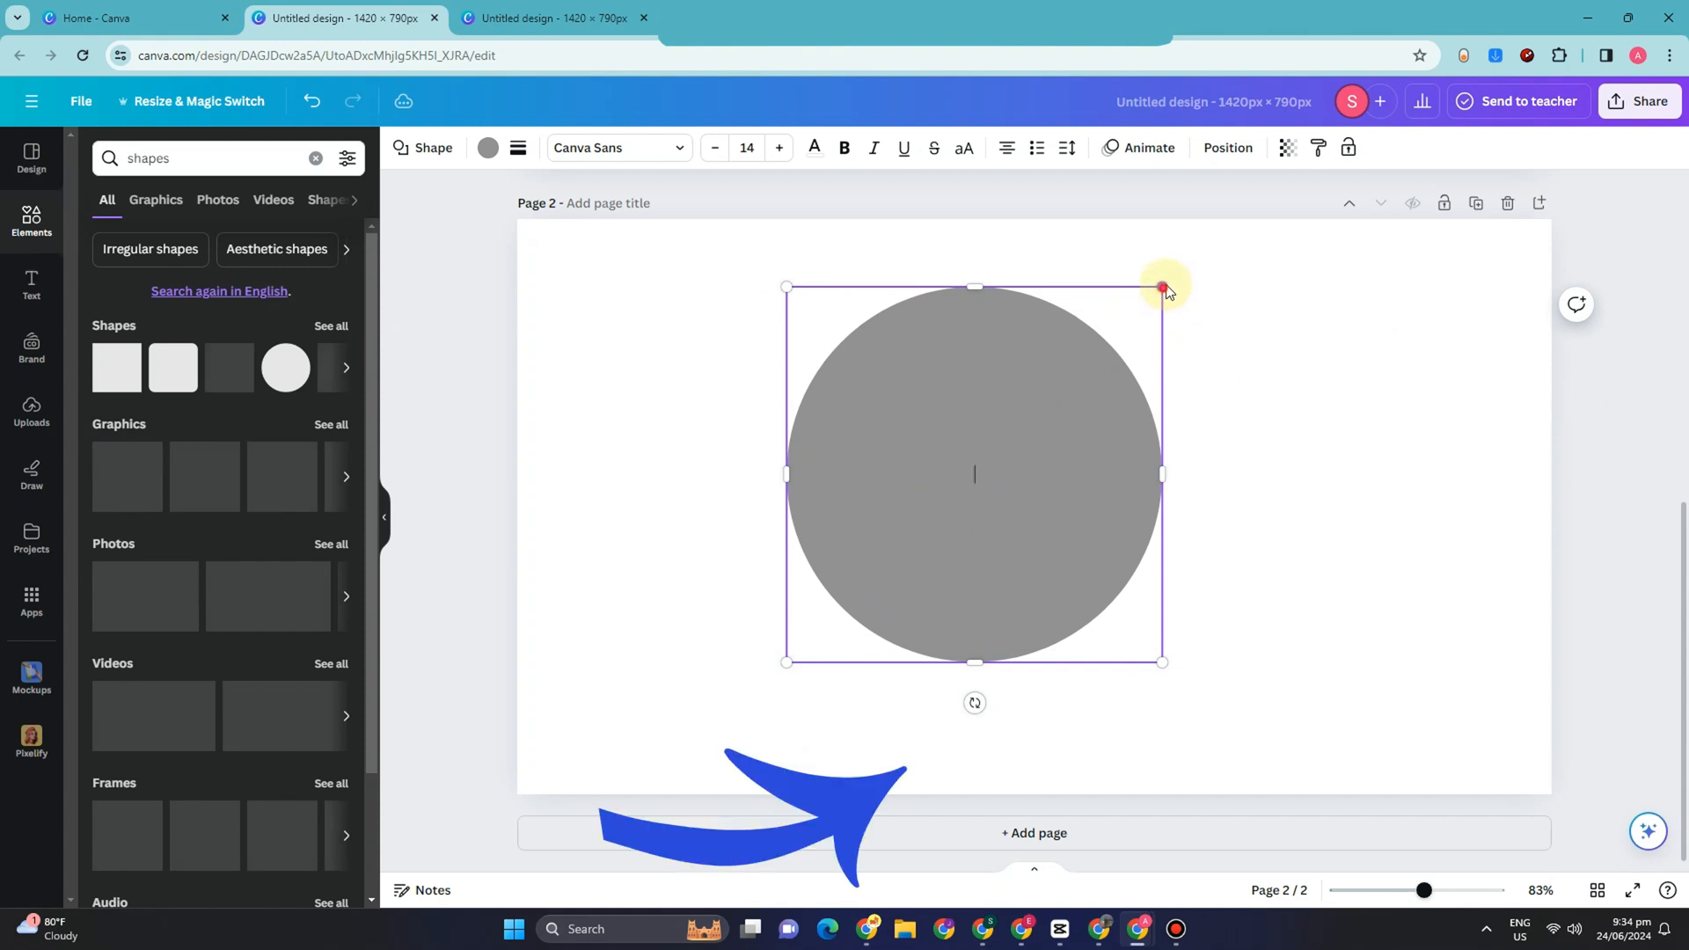
drag(906, 614, 906, 614)
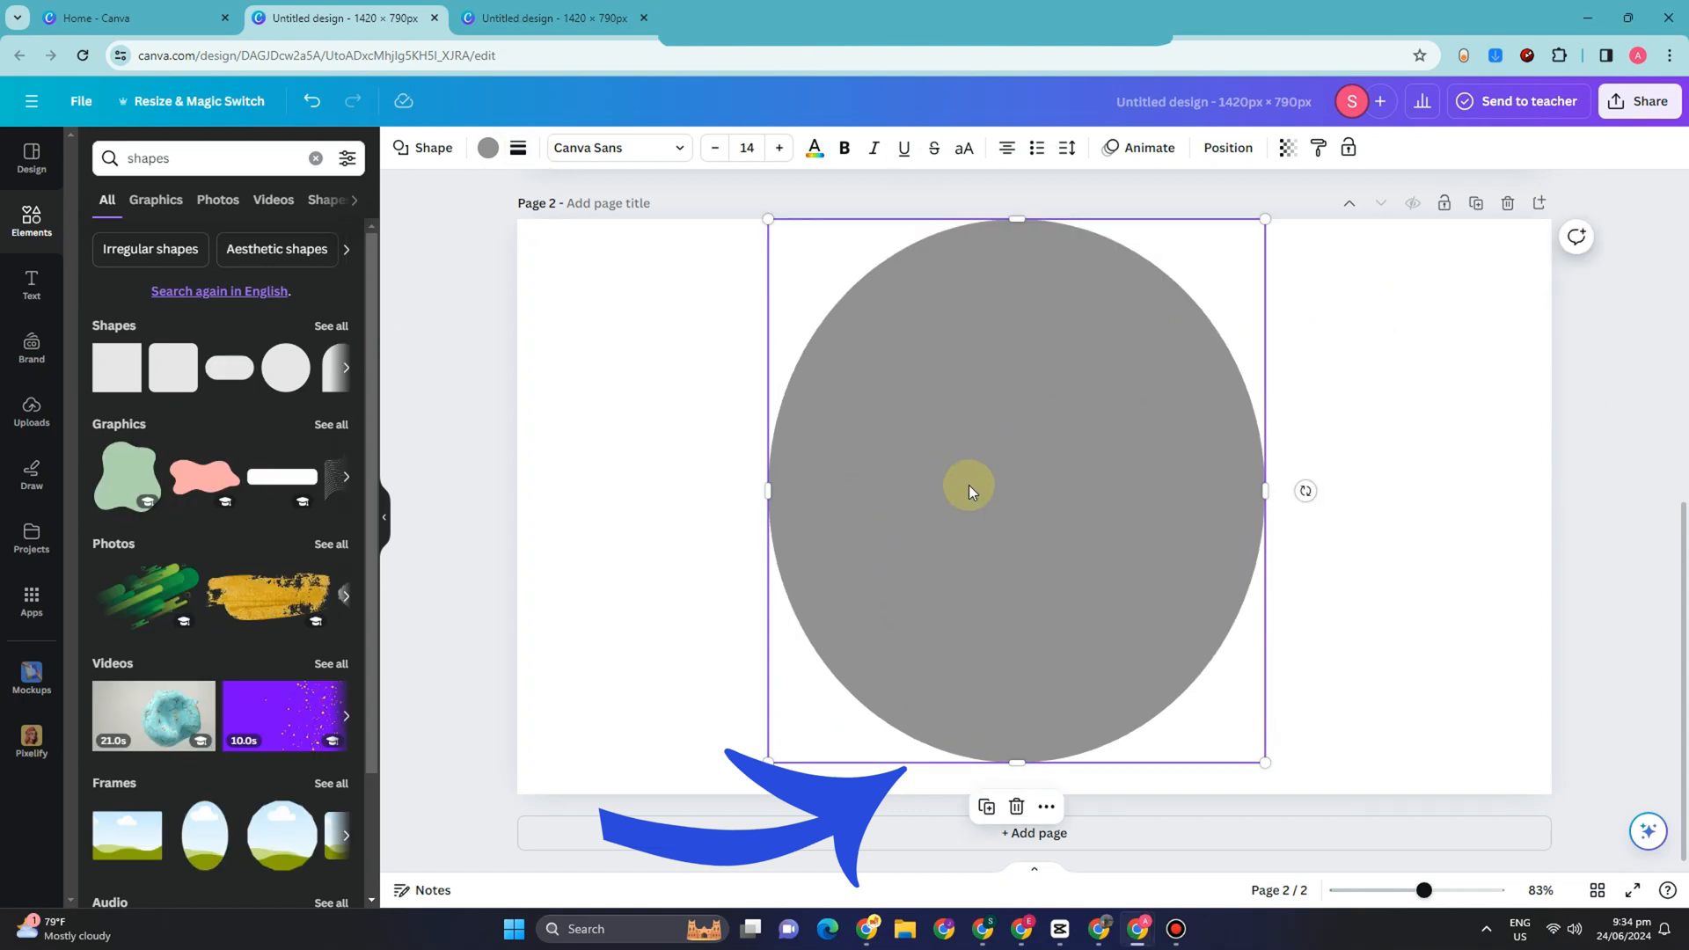
Step: Fill the oval on page 2 with the red from the photo colors
click(488, 148)
click(285, 426)
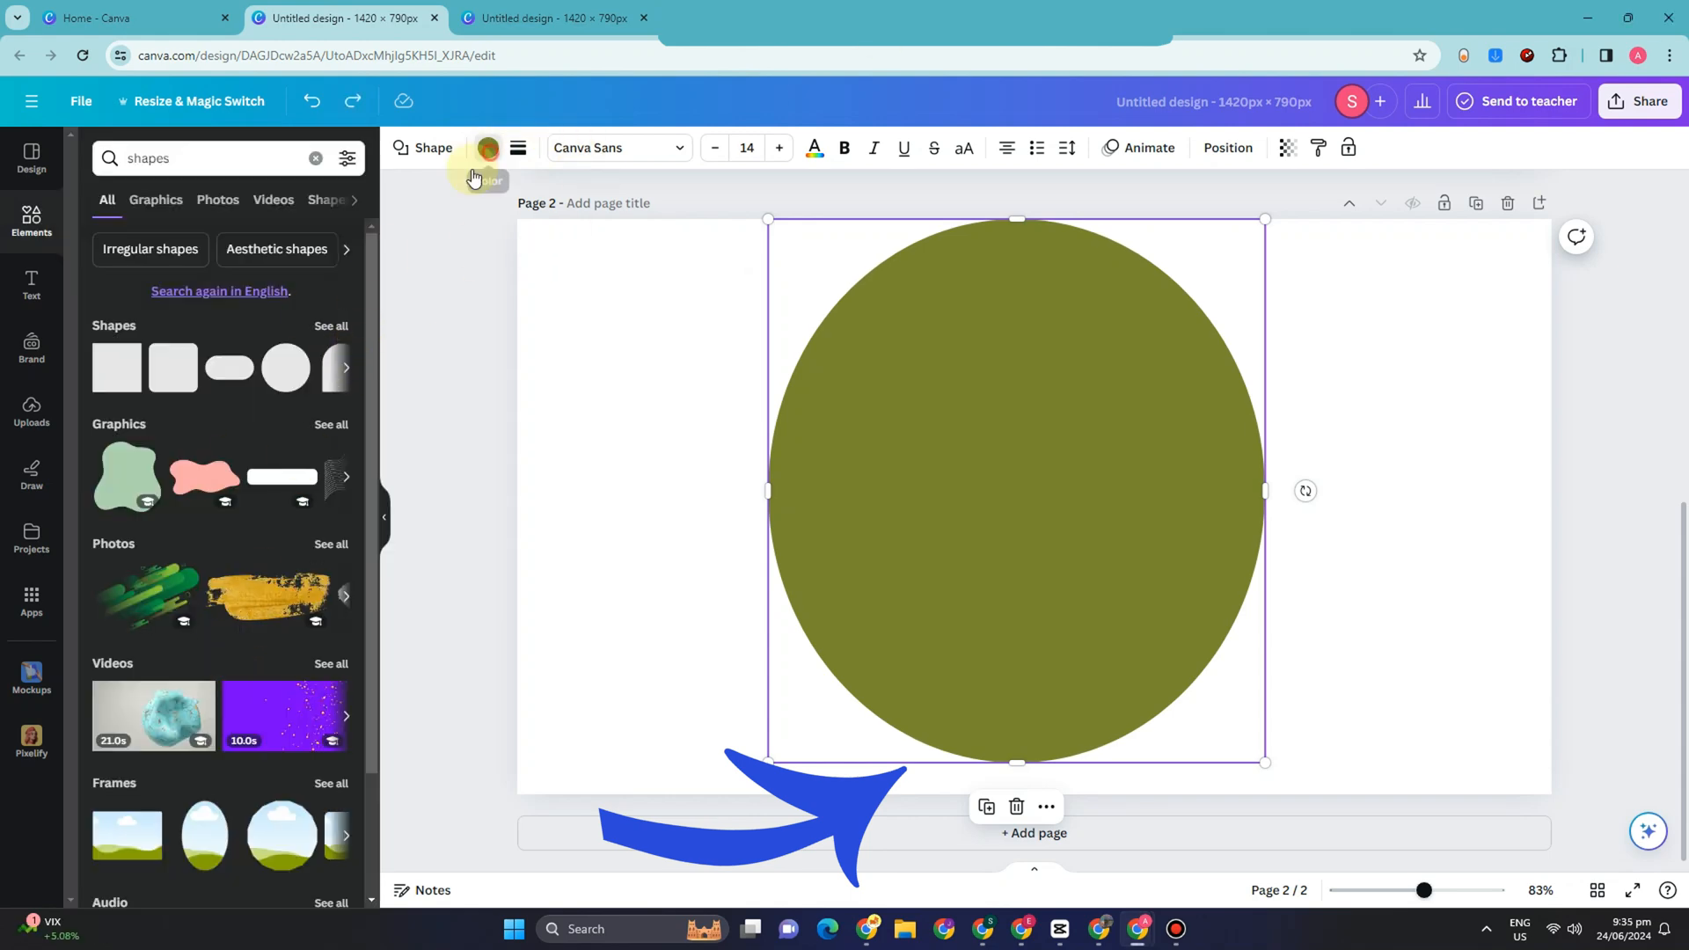
click(475, 174)
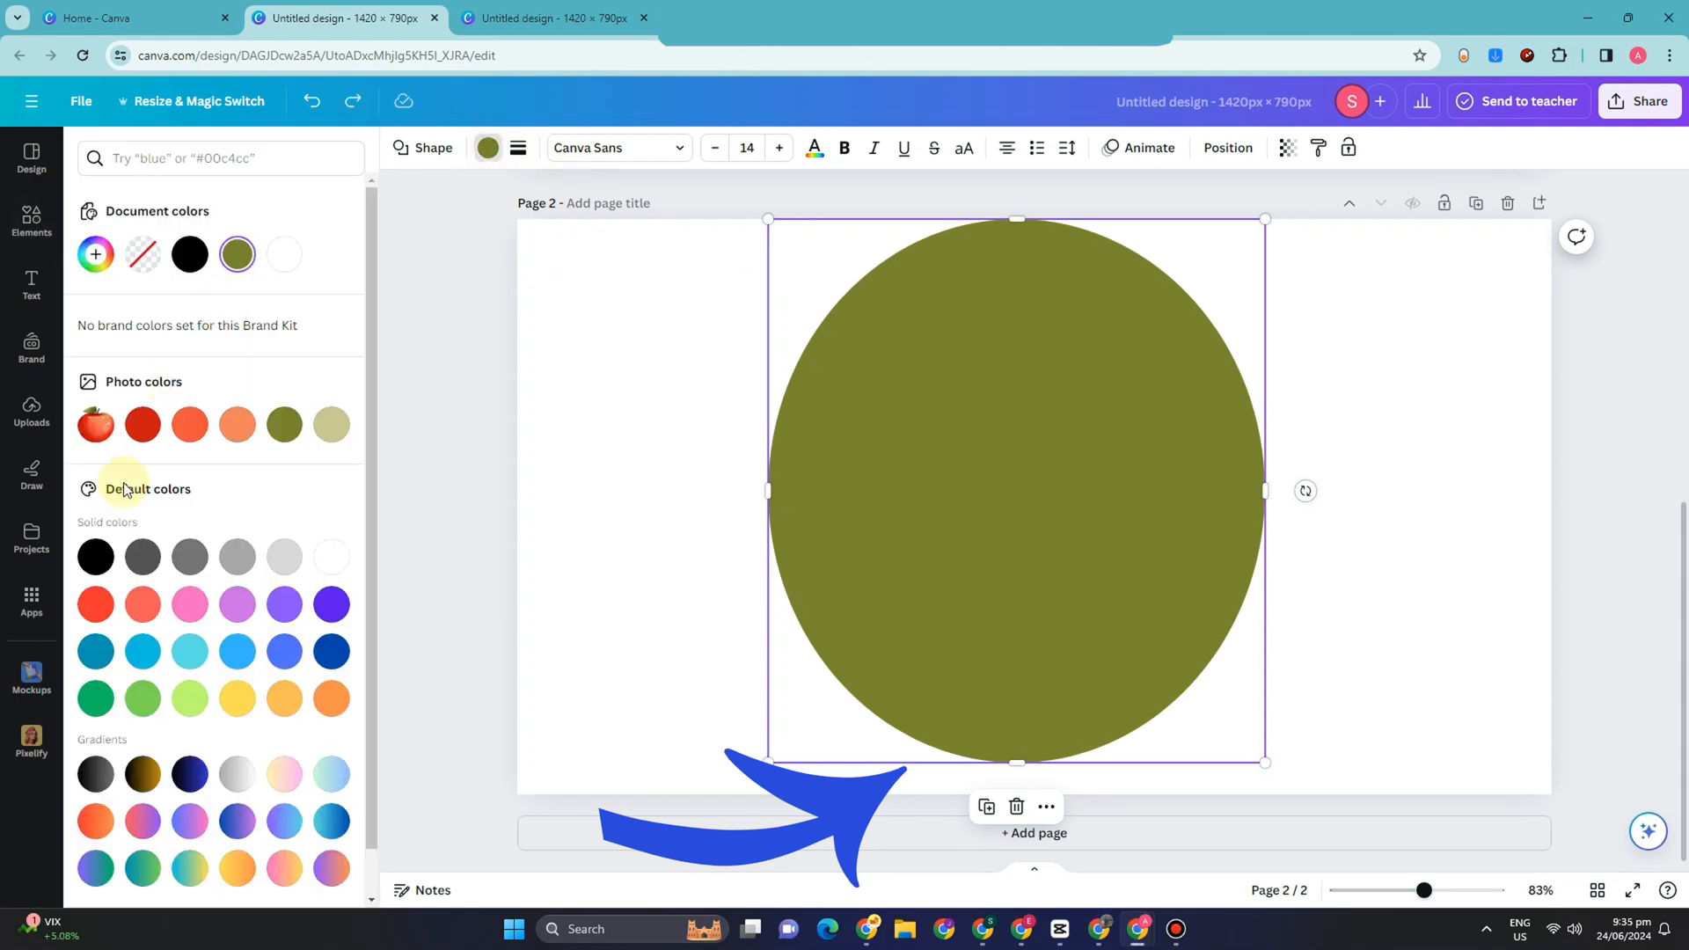
click(142, 426)
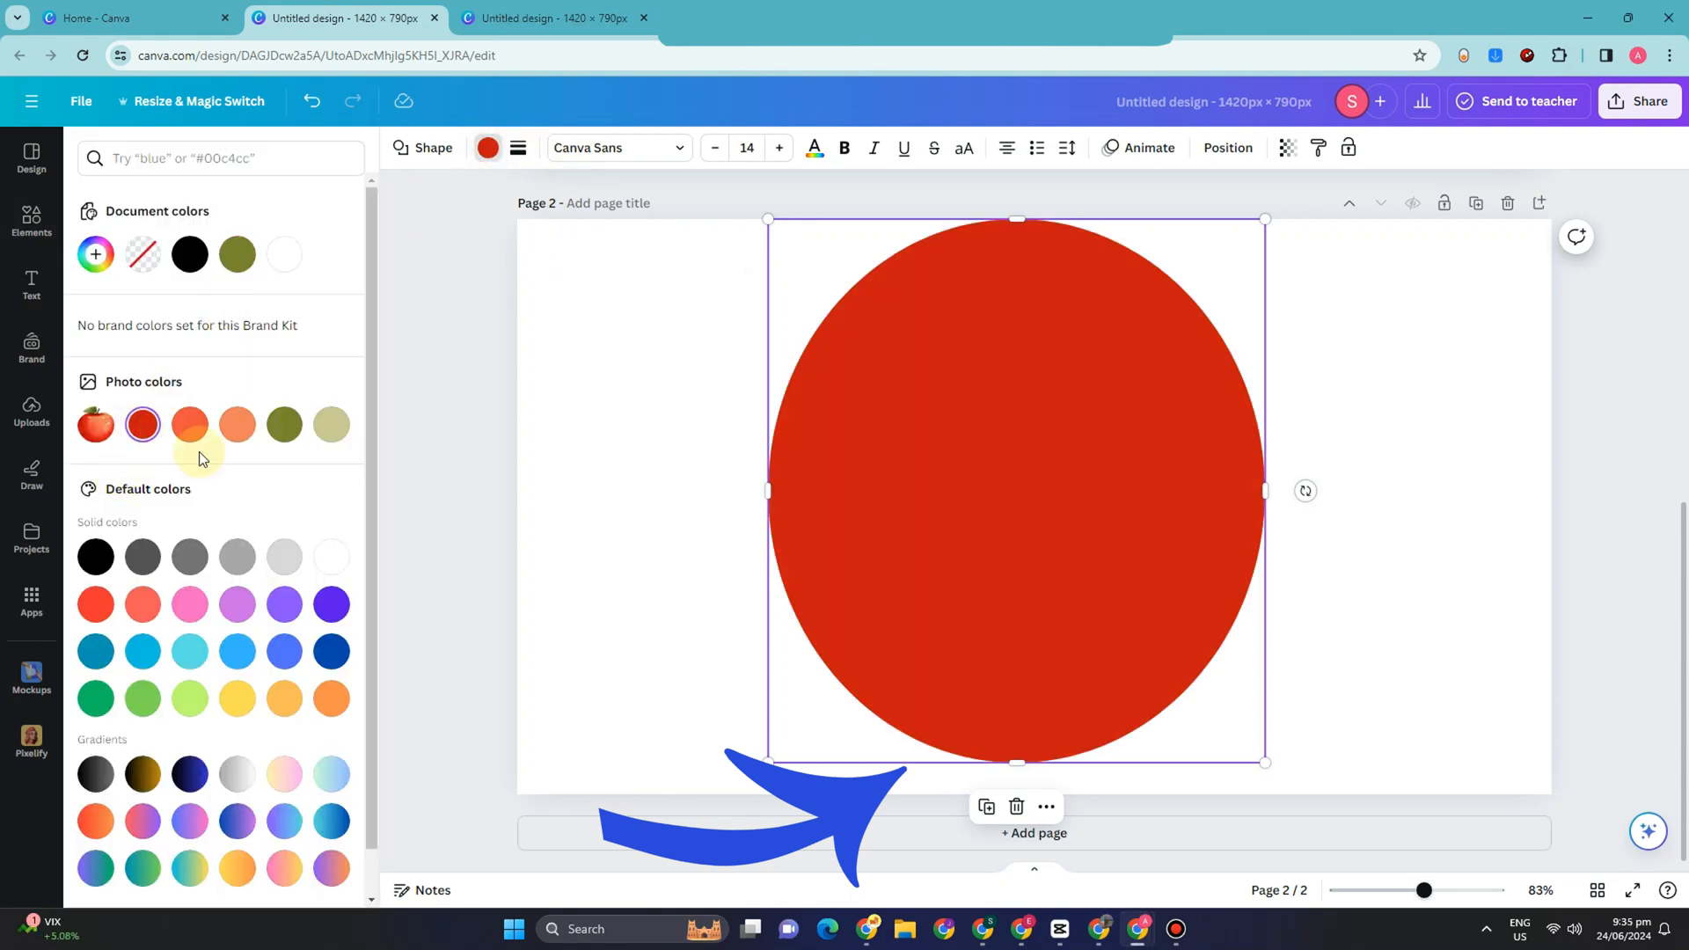
Step: Duplicate the red oval, fill the copy with olive green, shrink it to about 662 × 724 and center it inside the red one
right_click(975, 547)
click(1085, 551)
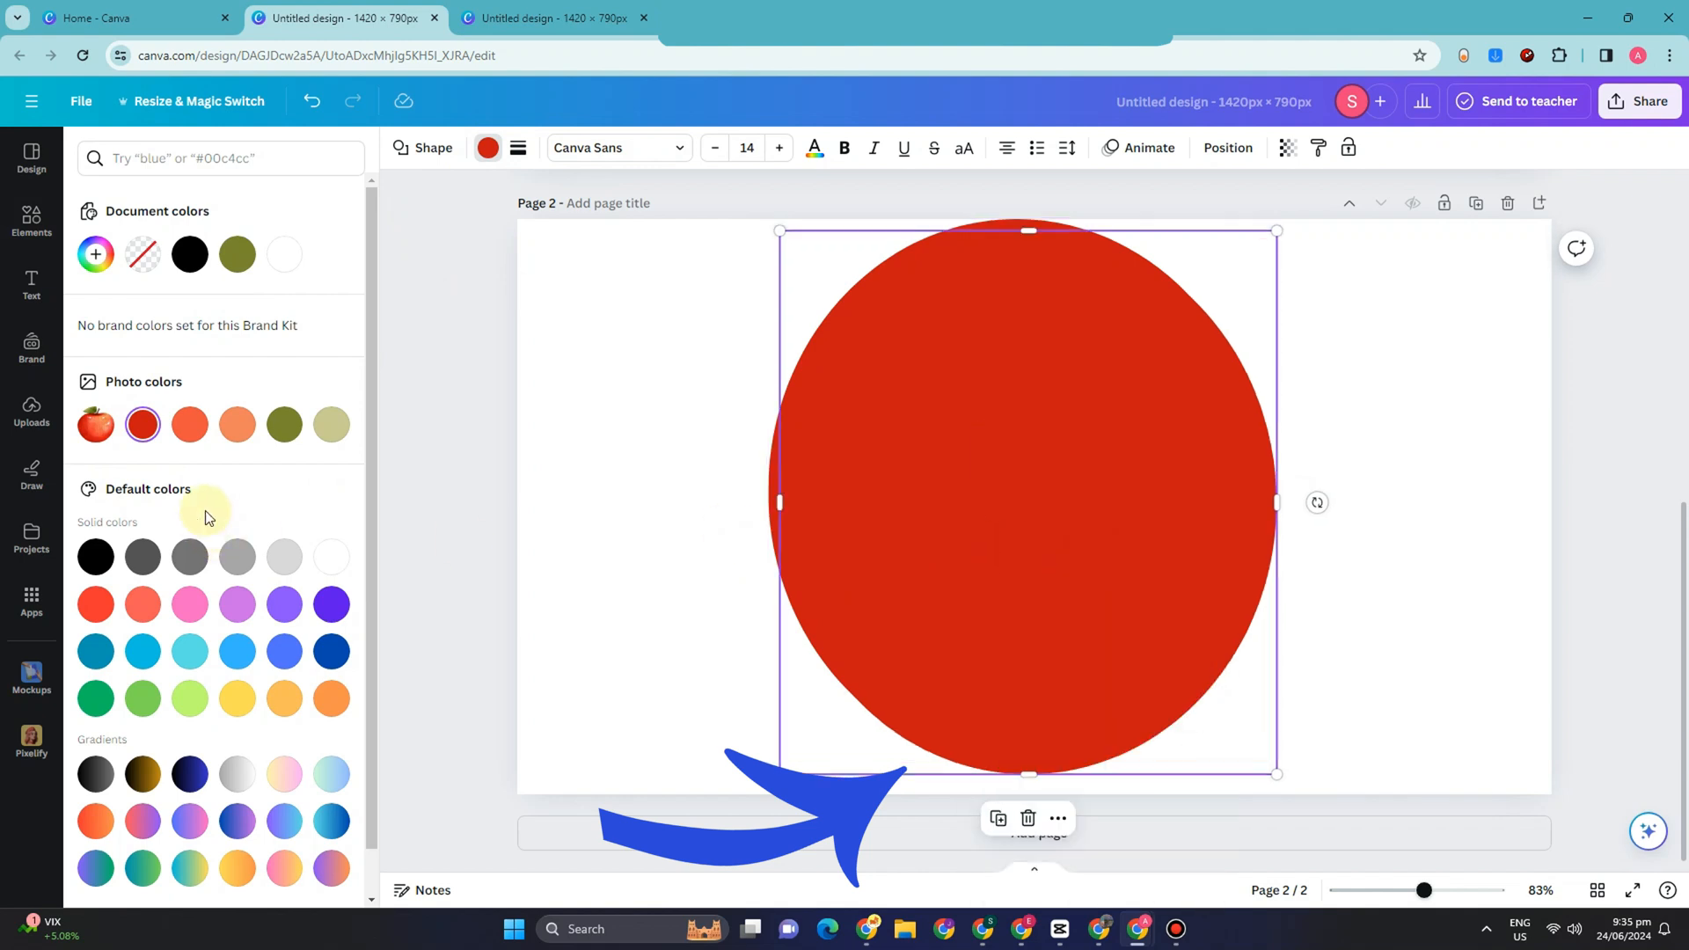
click(285, 426)
drag(857, 519, 844, 505)
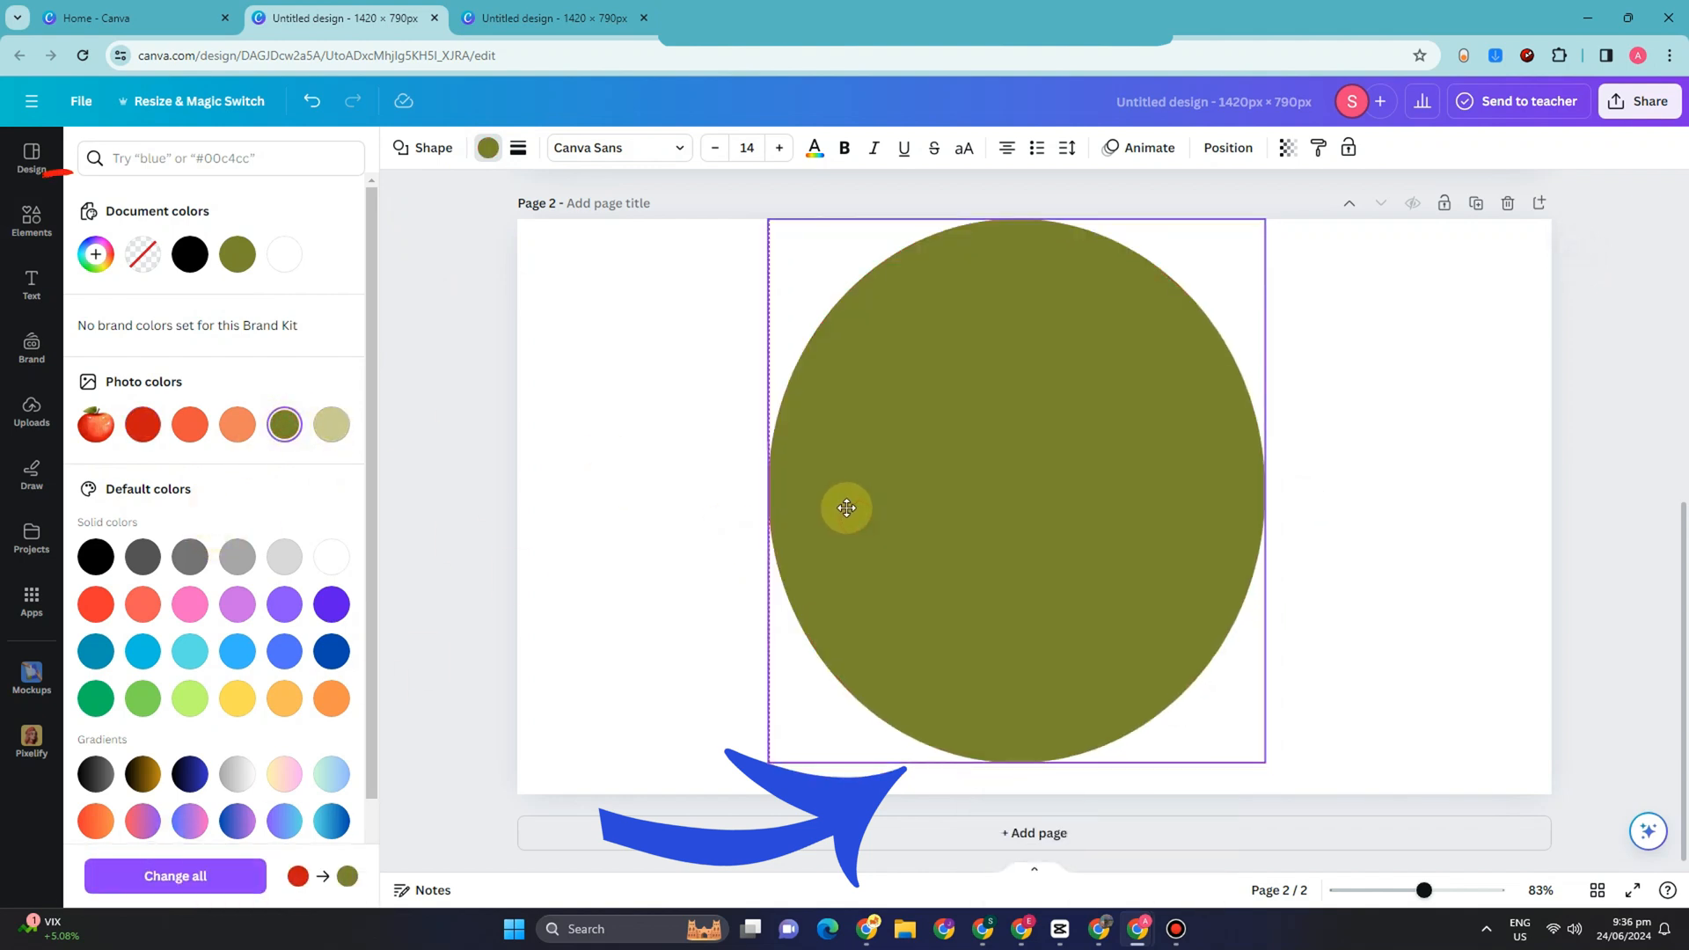
drag(1267, 217, 1247, 234)
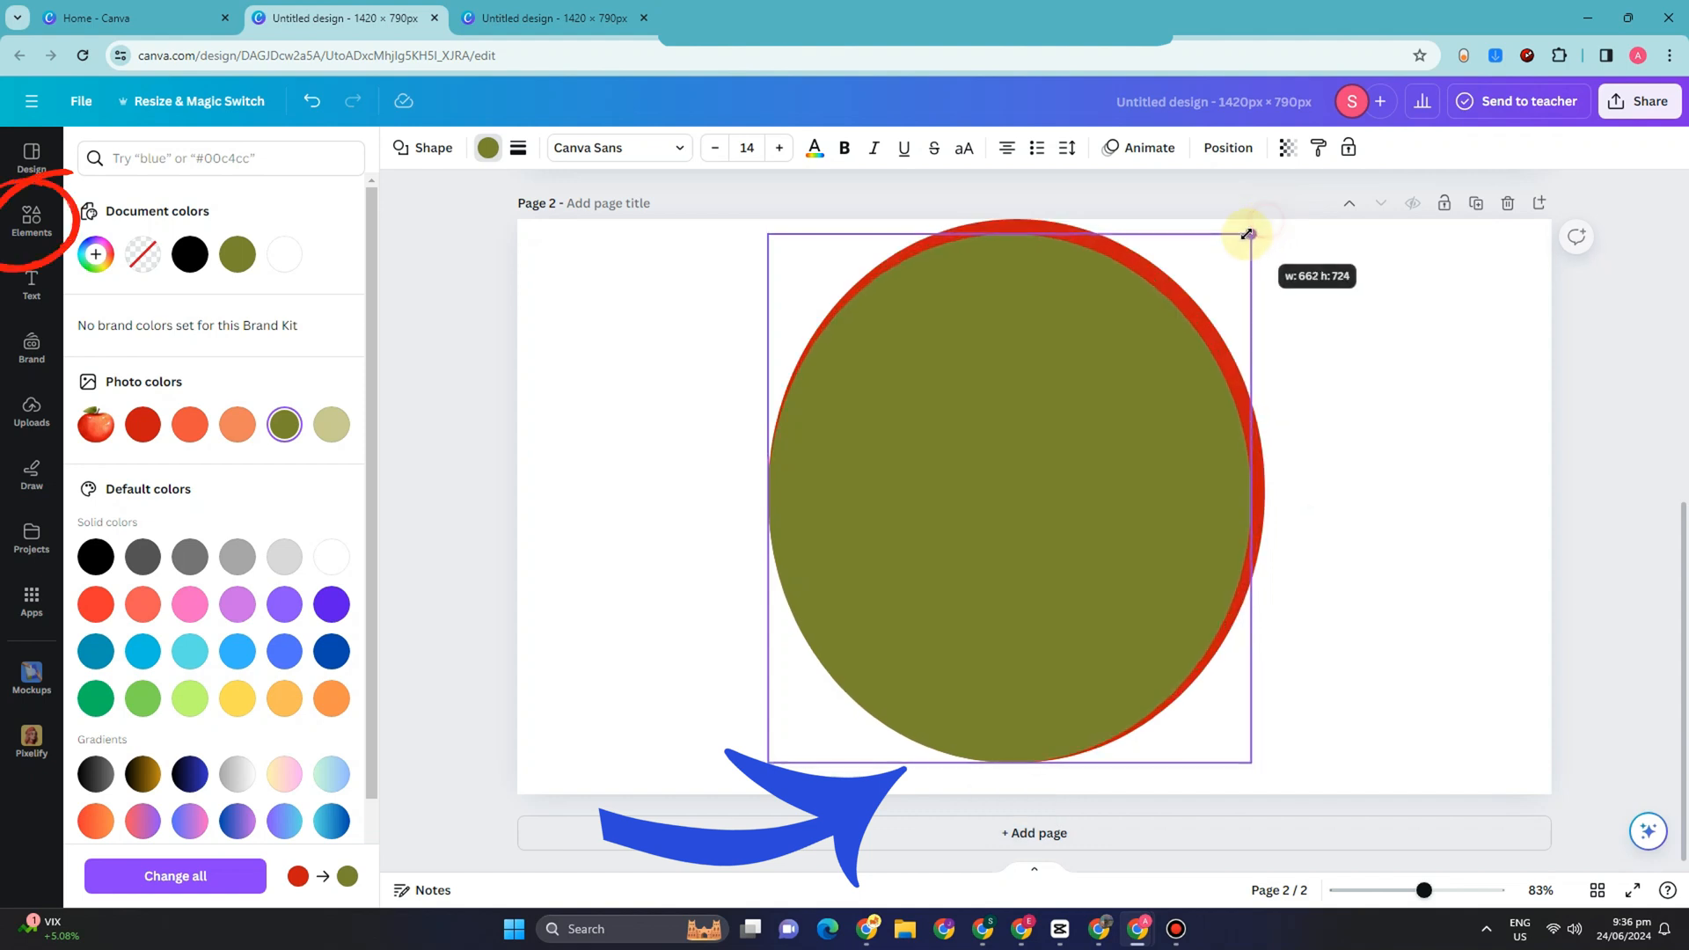
drag(1085, 387, 1101, 371)
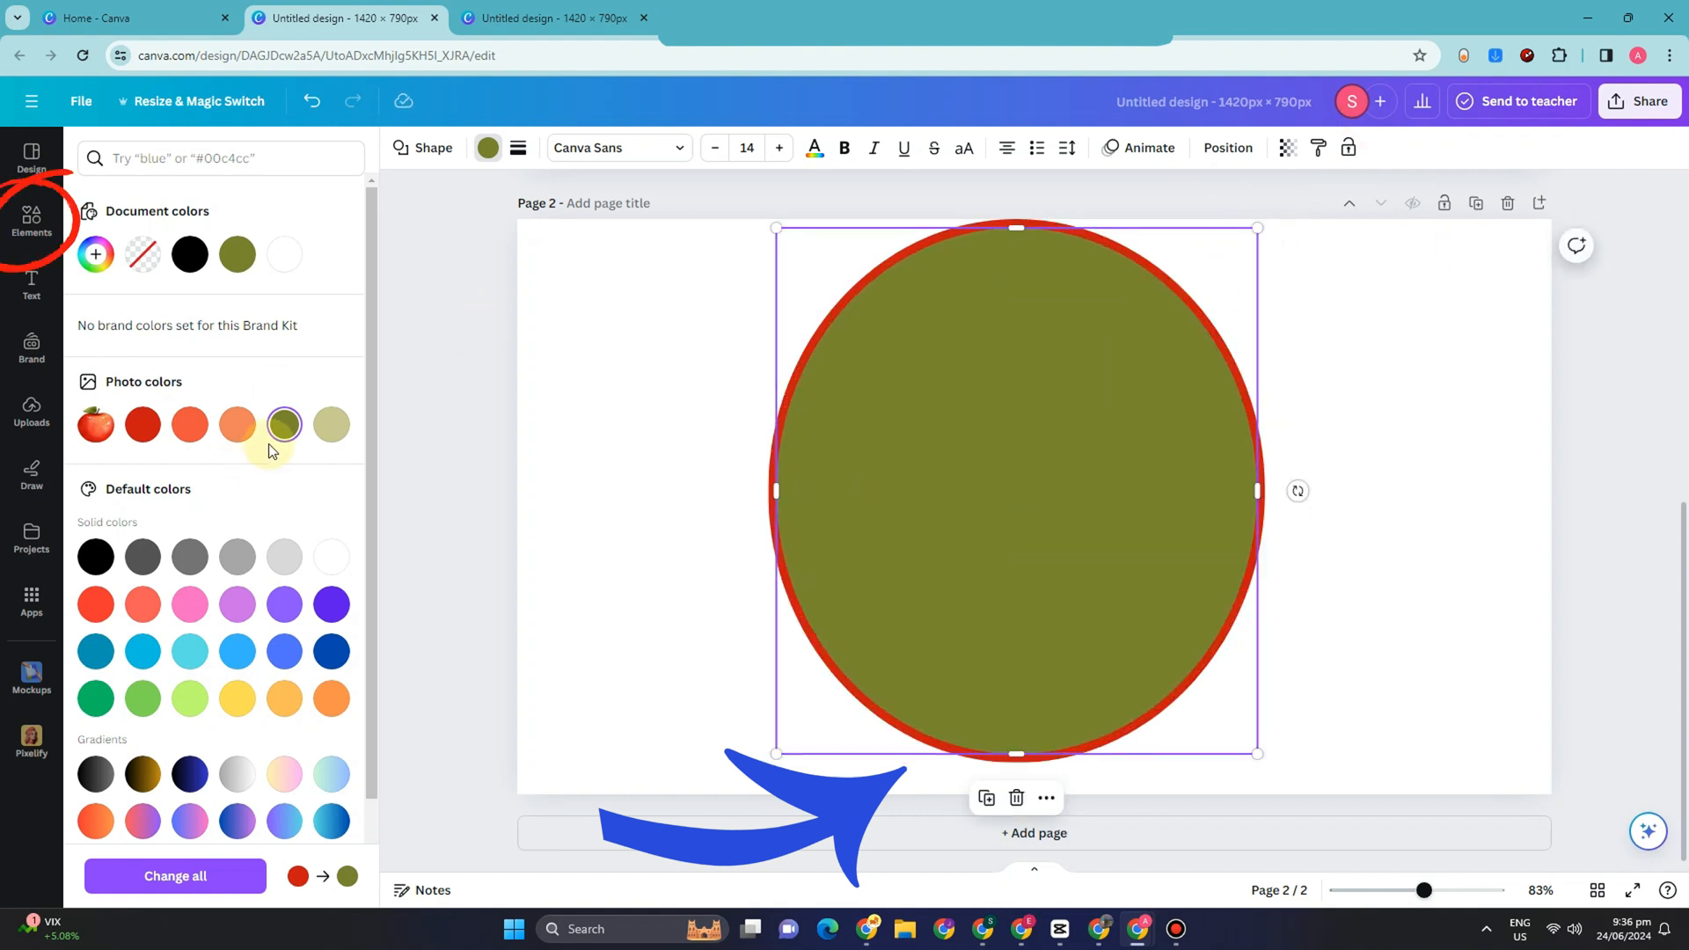
Step: Duplicate the olive oval, fill the copy with red, shrink it to about 640 × 701 and center it inside the olive one
key(ctrl+d)
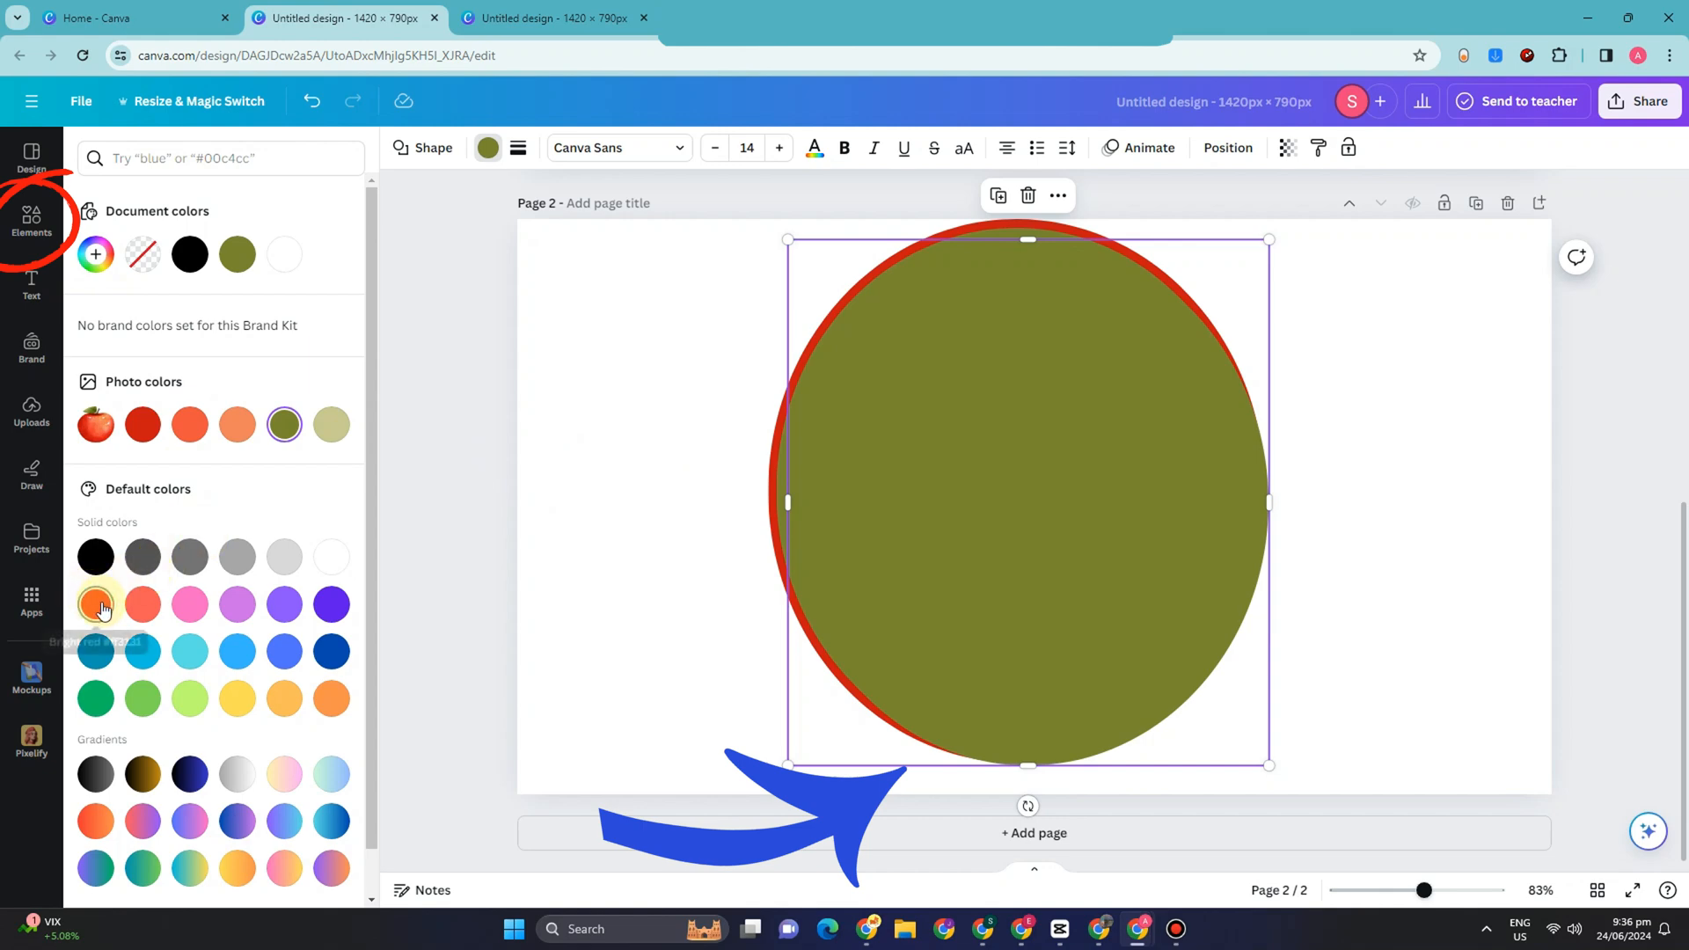
click(143, 424)
drag(1015, 343, 1012, 340)
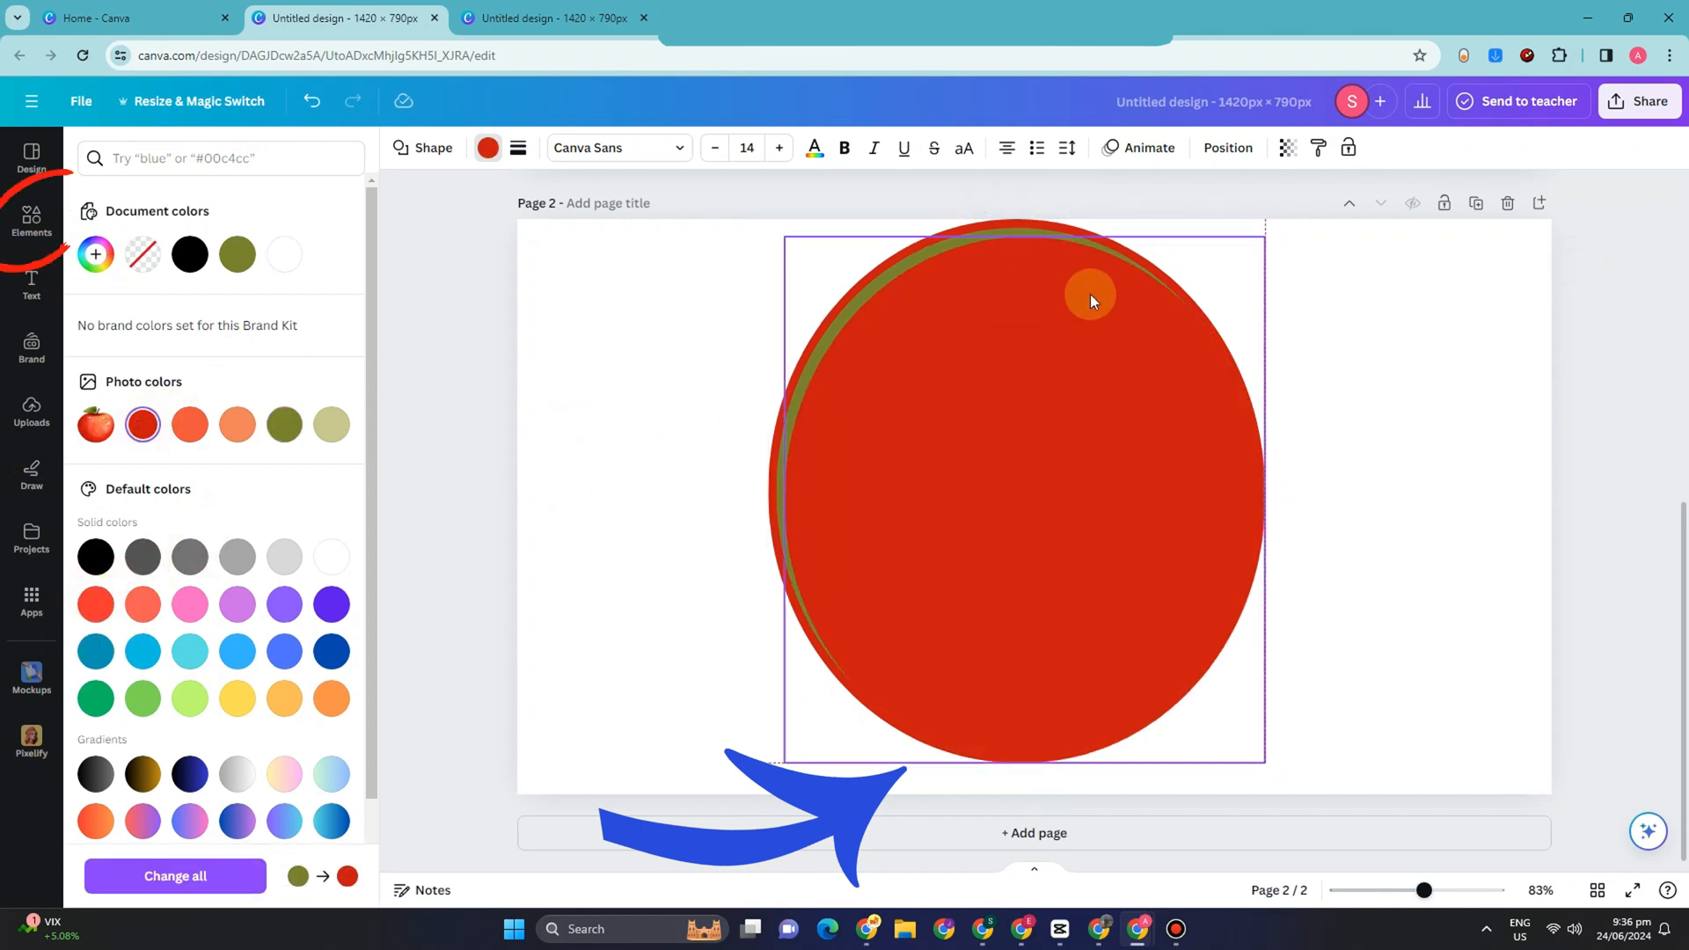
drag(1269, 237, 1260, 246)
drag(1066, 389, 1060, 377)
drag(1262, 234, 1243, 234)
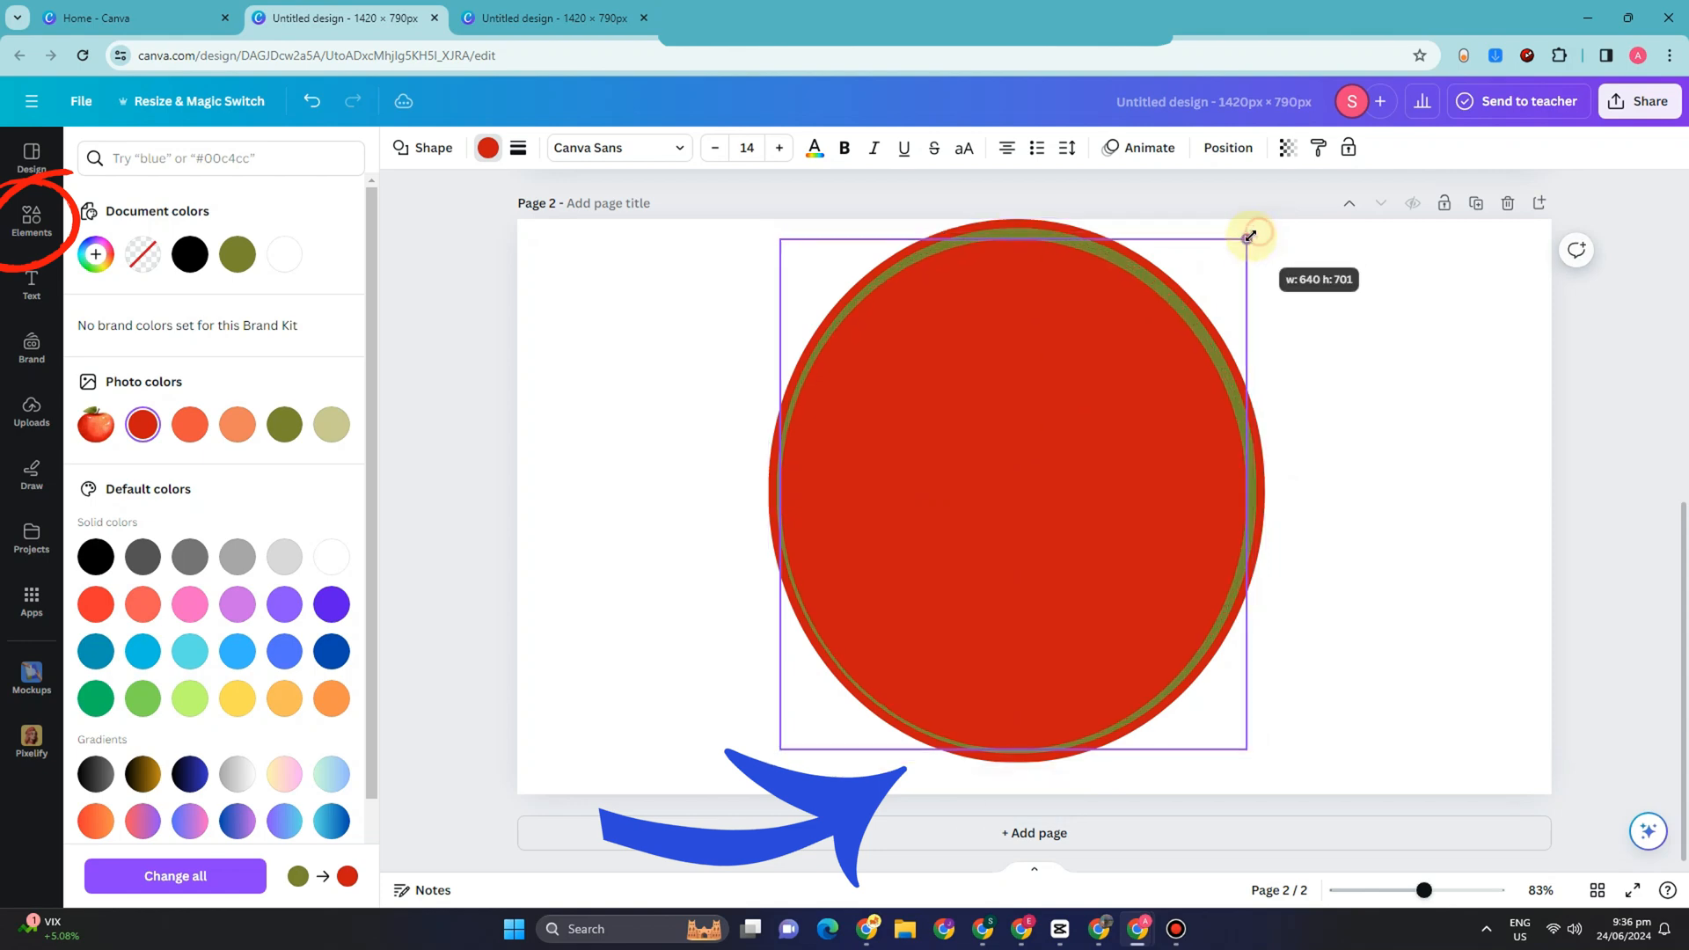
drag(1106, 360, 1112, 359)
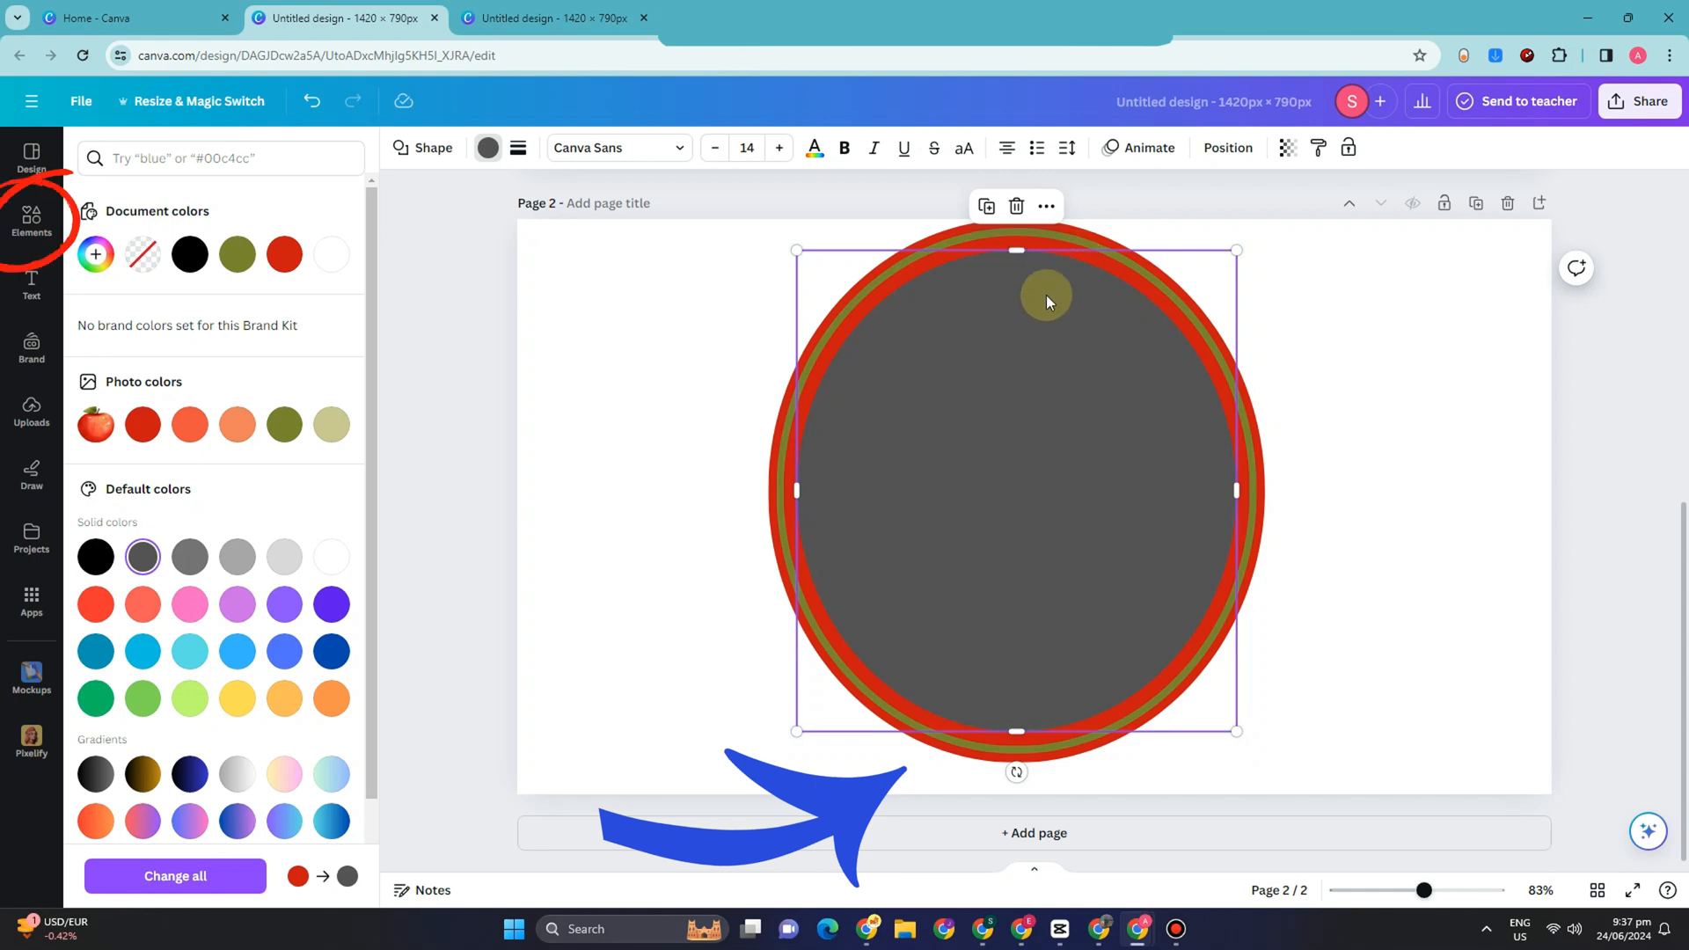
Step: Duplicate the dark gray oval, shrink the copy slightly, fill it with black and center it to leave a thin gray ring
right_click(1016, 403)
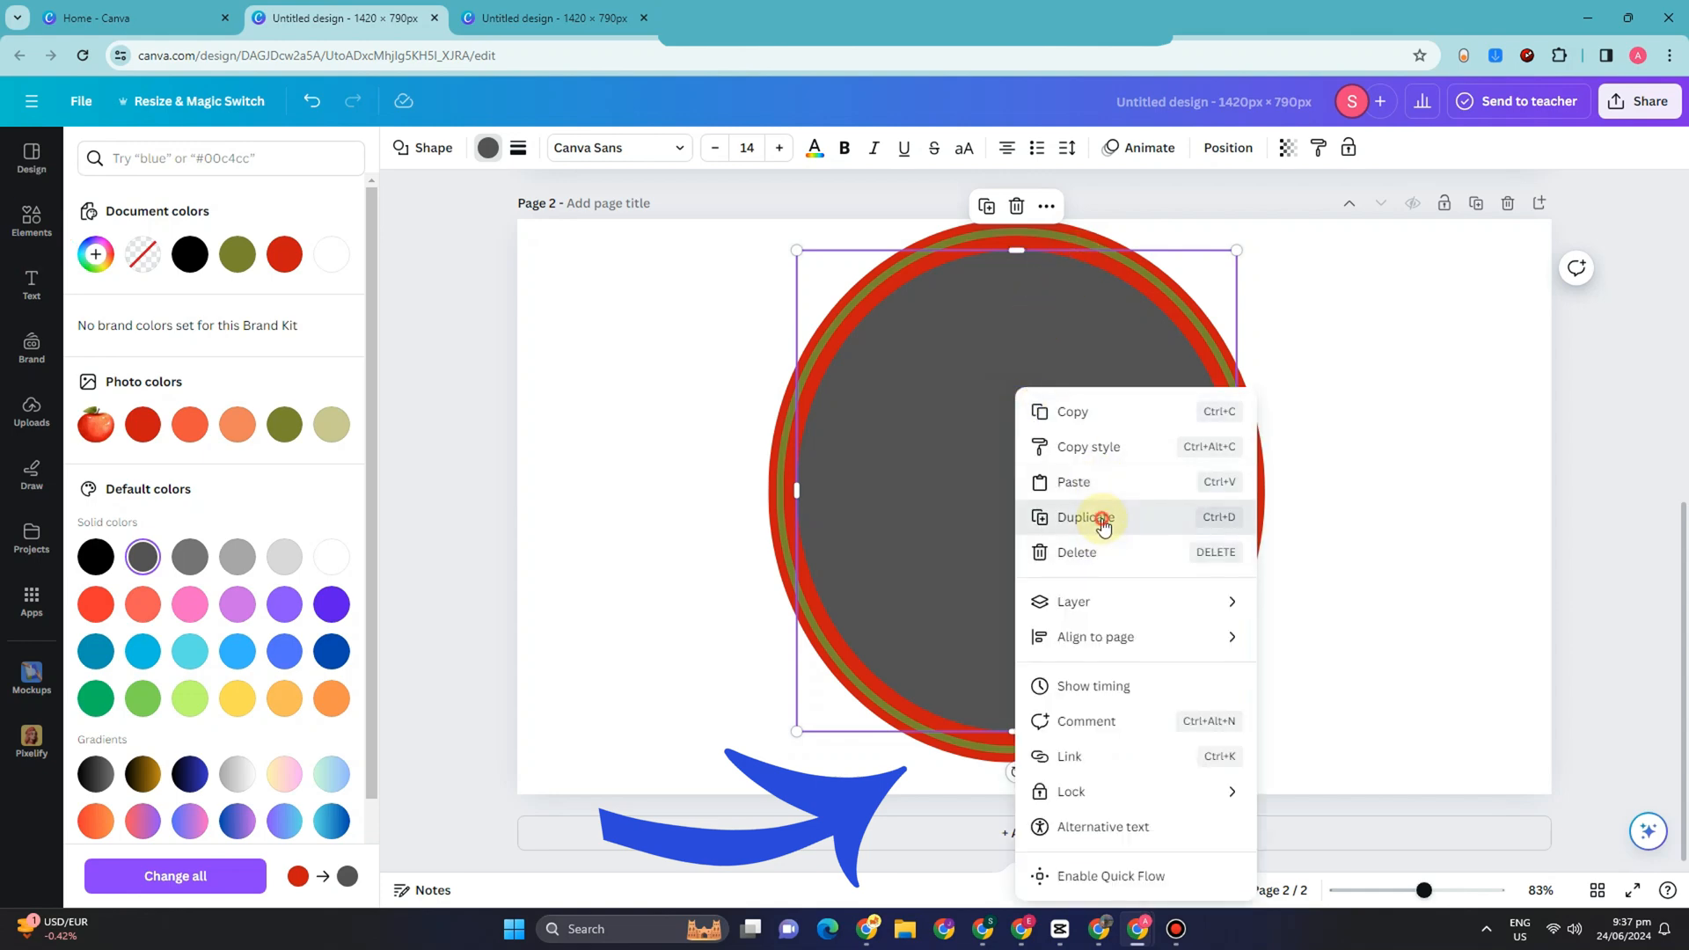
click(1104, 515)
drag(1063, 475, 1062, 459)
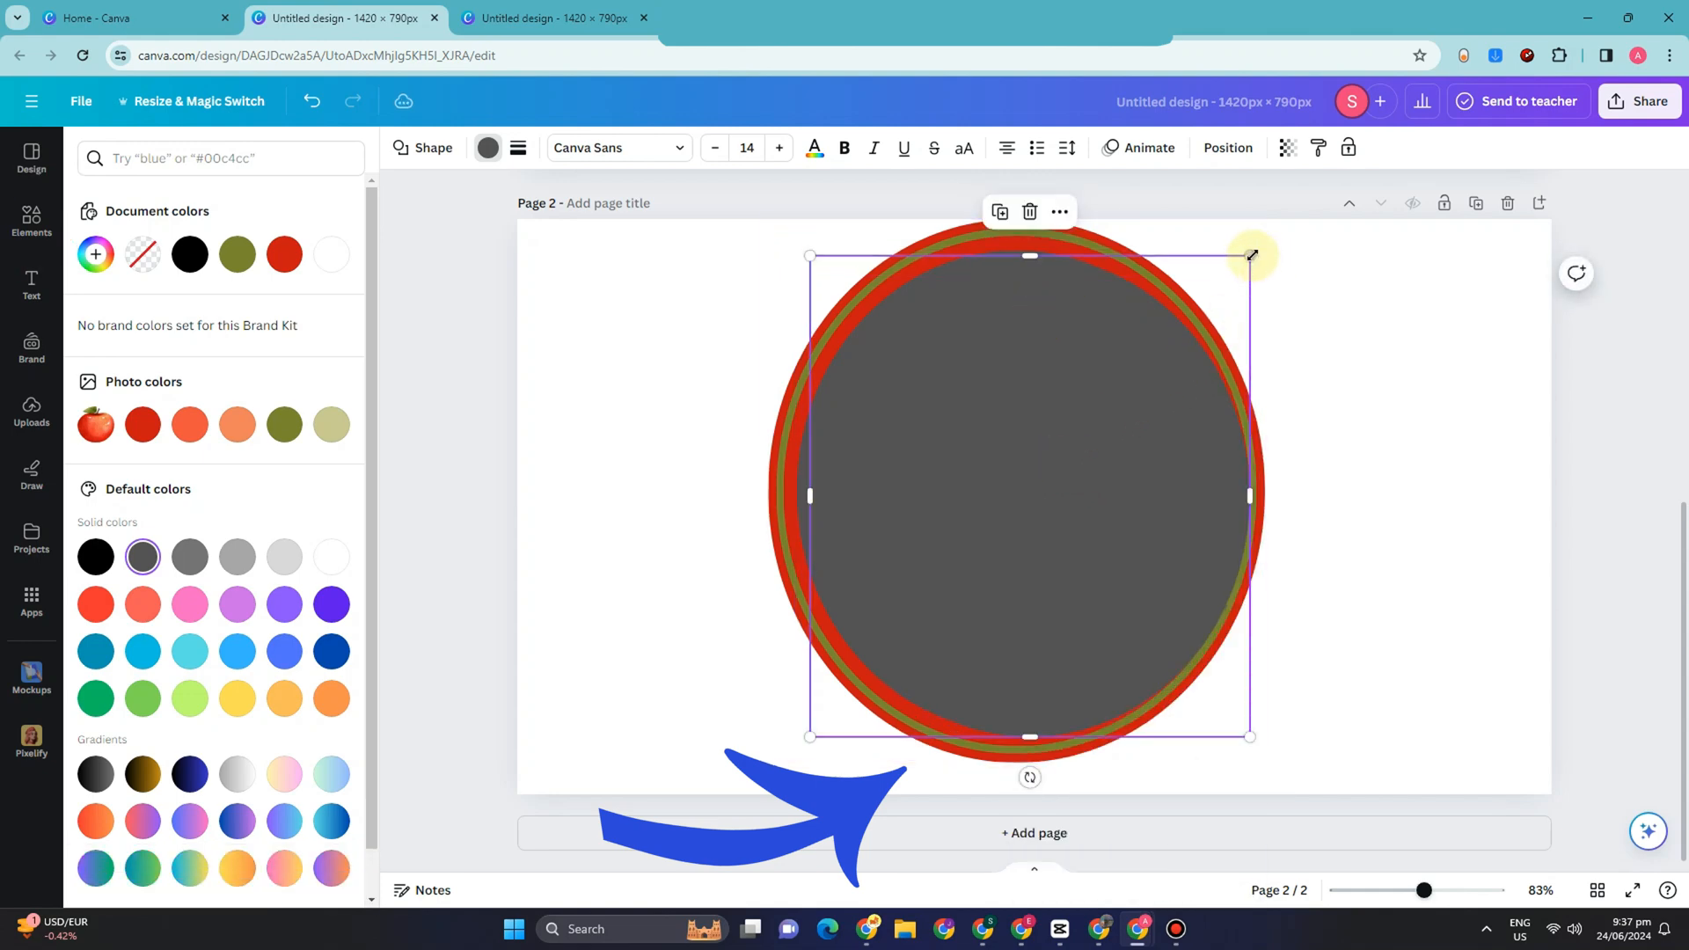
drag(1251, 256, 1227, 271)
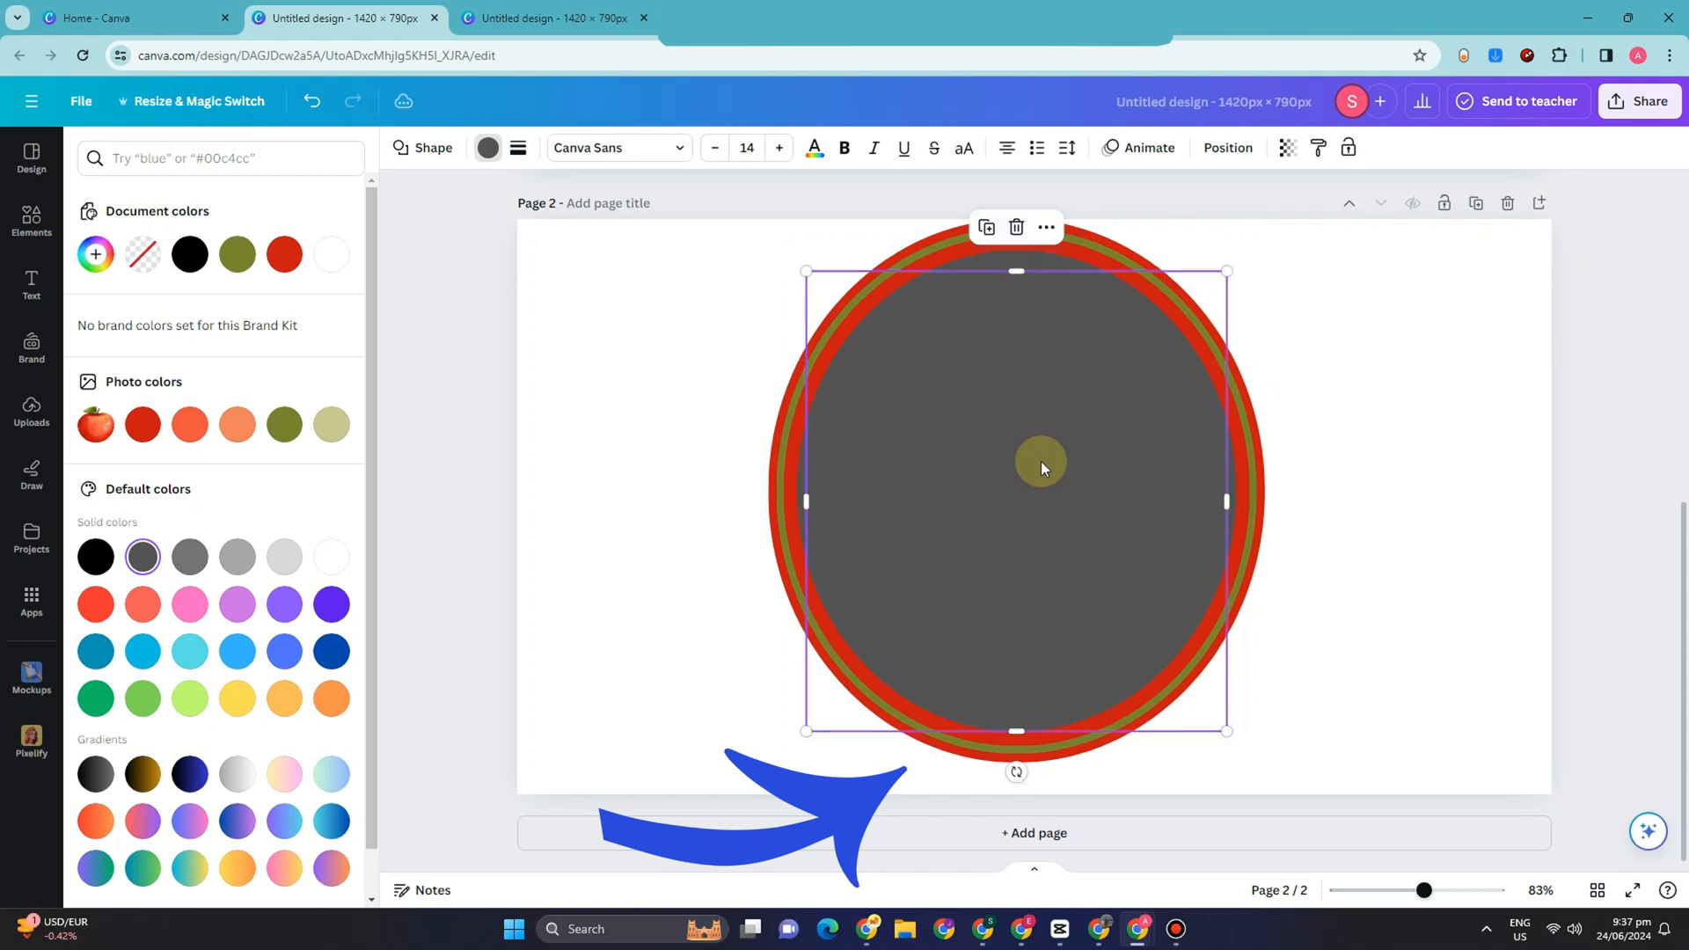
click(180, 247)
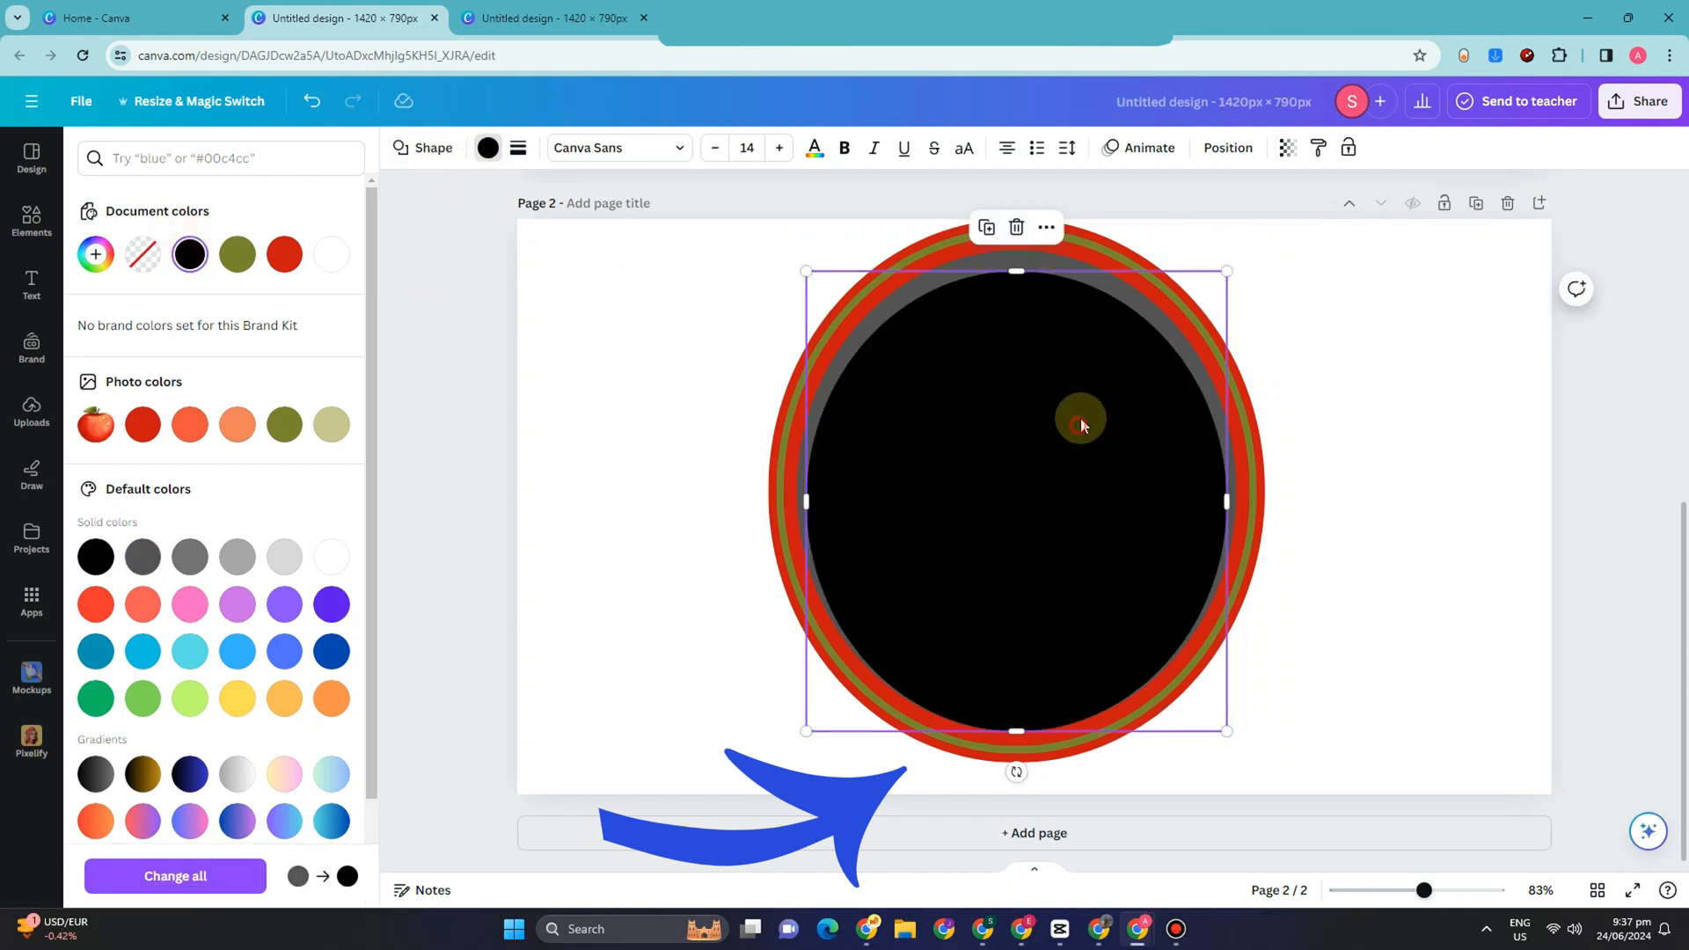
drag(1080, 419, 1081, 418)
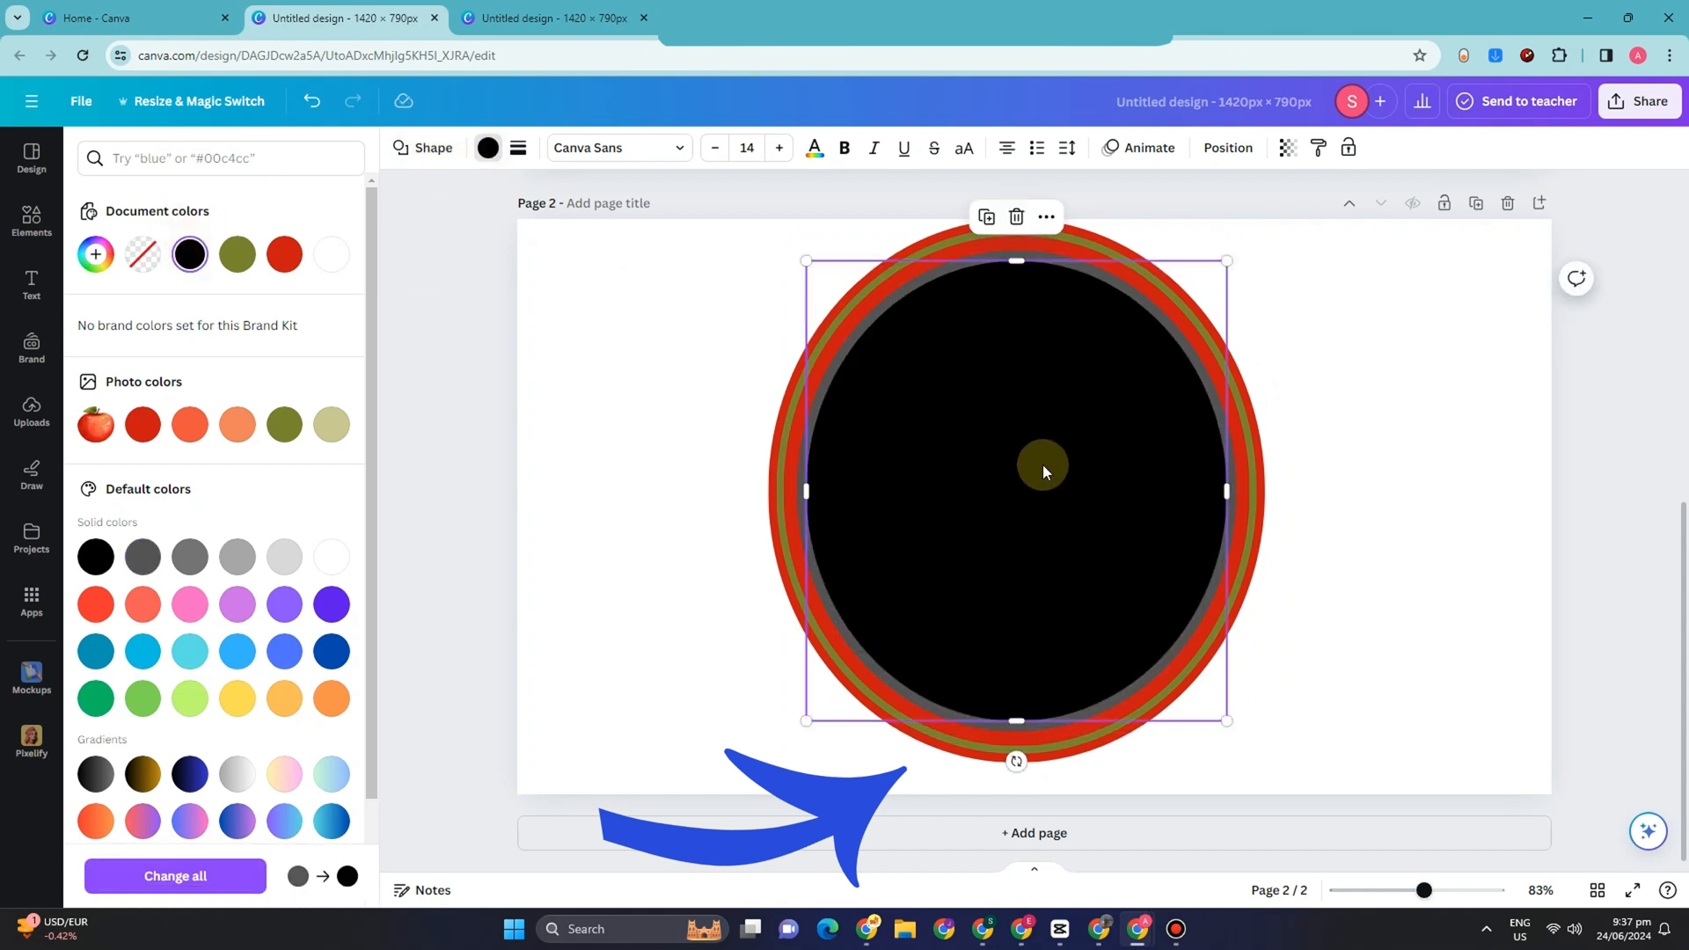
Step: Change the background of page 2 to black
click(1391, 369)
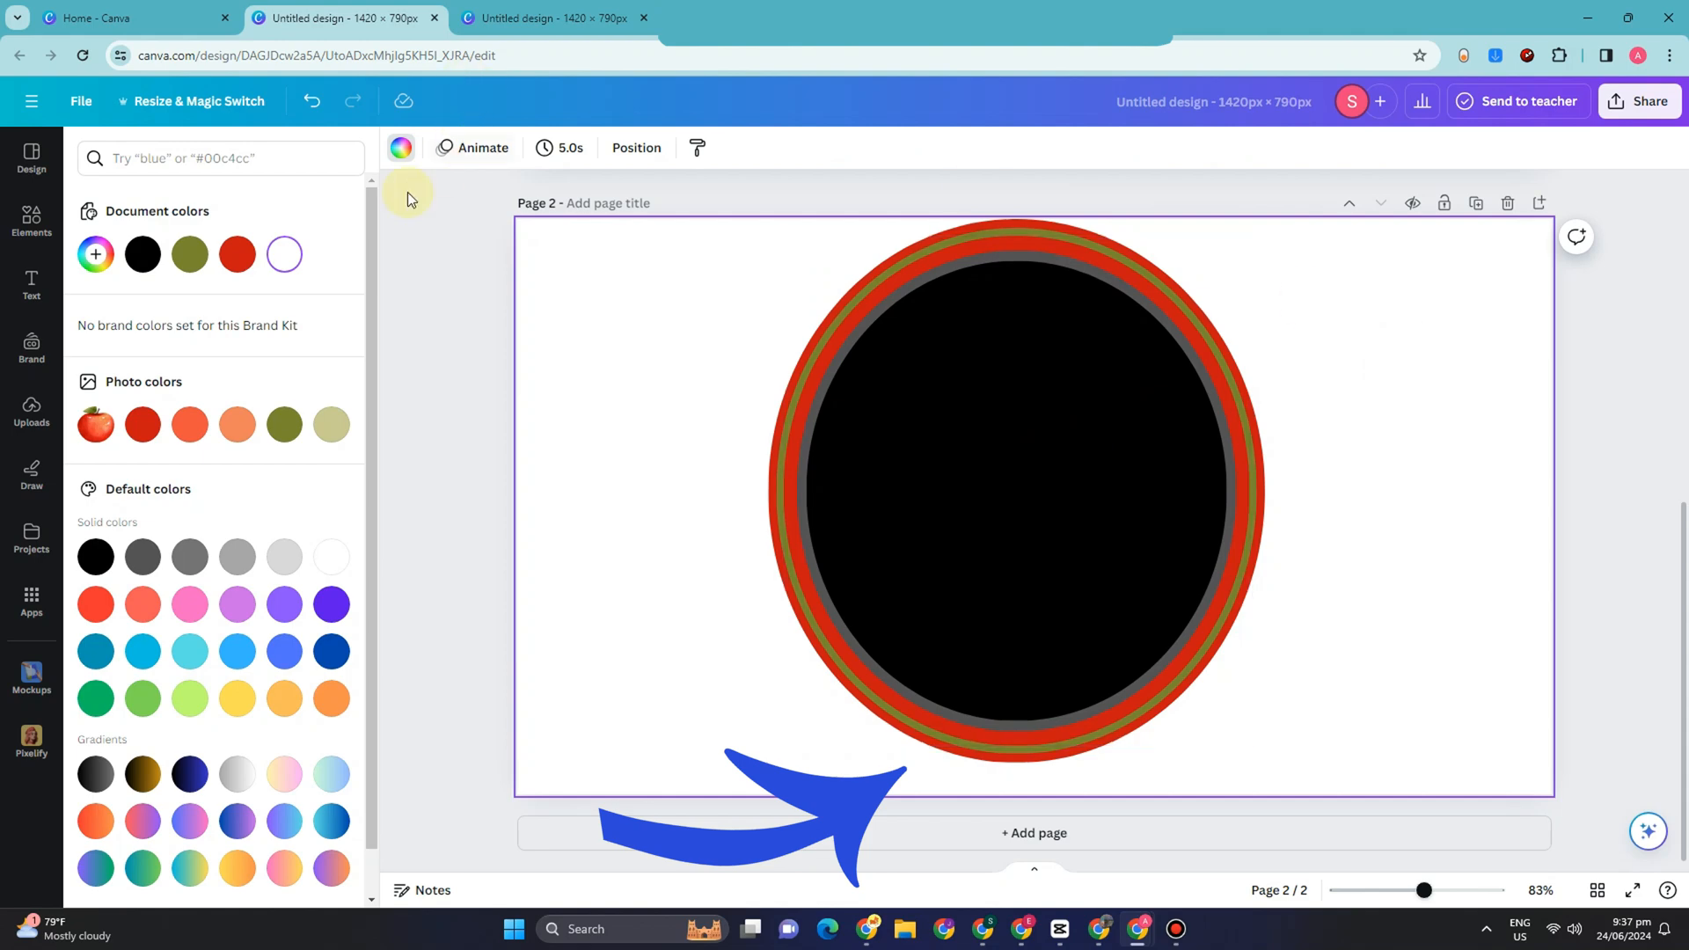
click(144, 255)
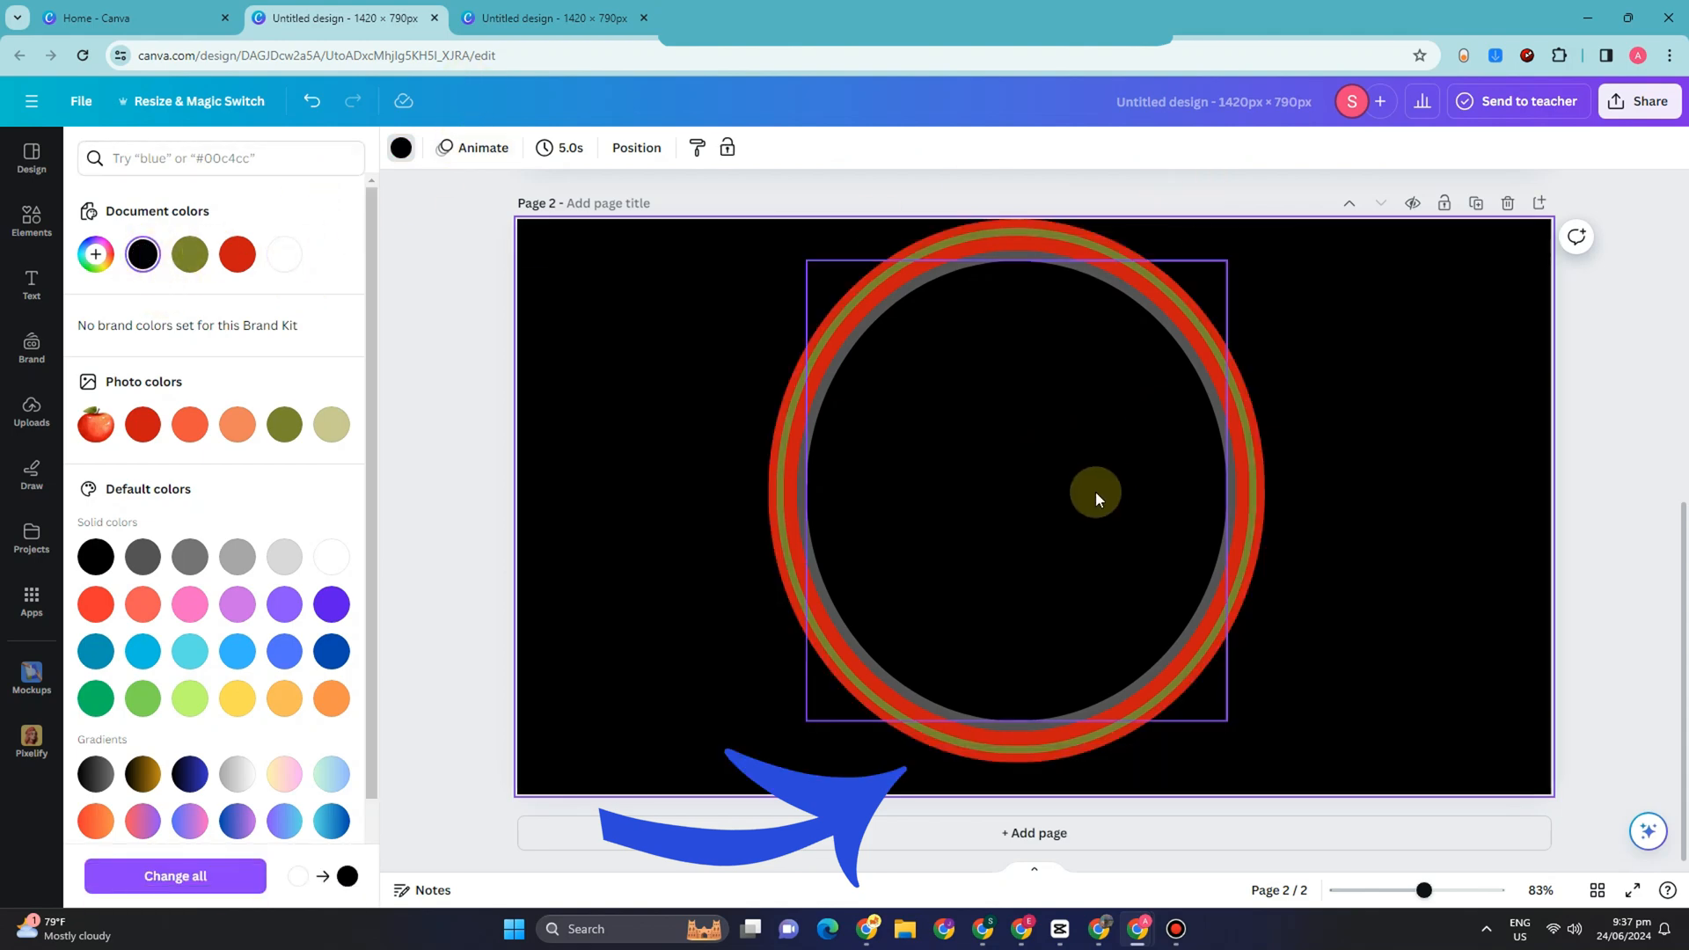
click(1074, 463)
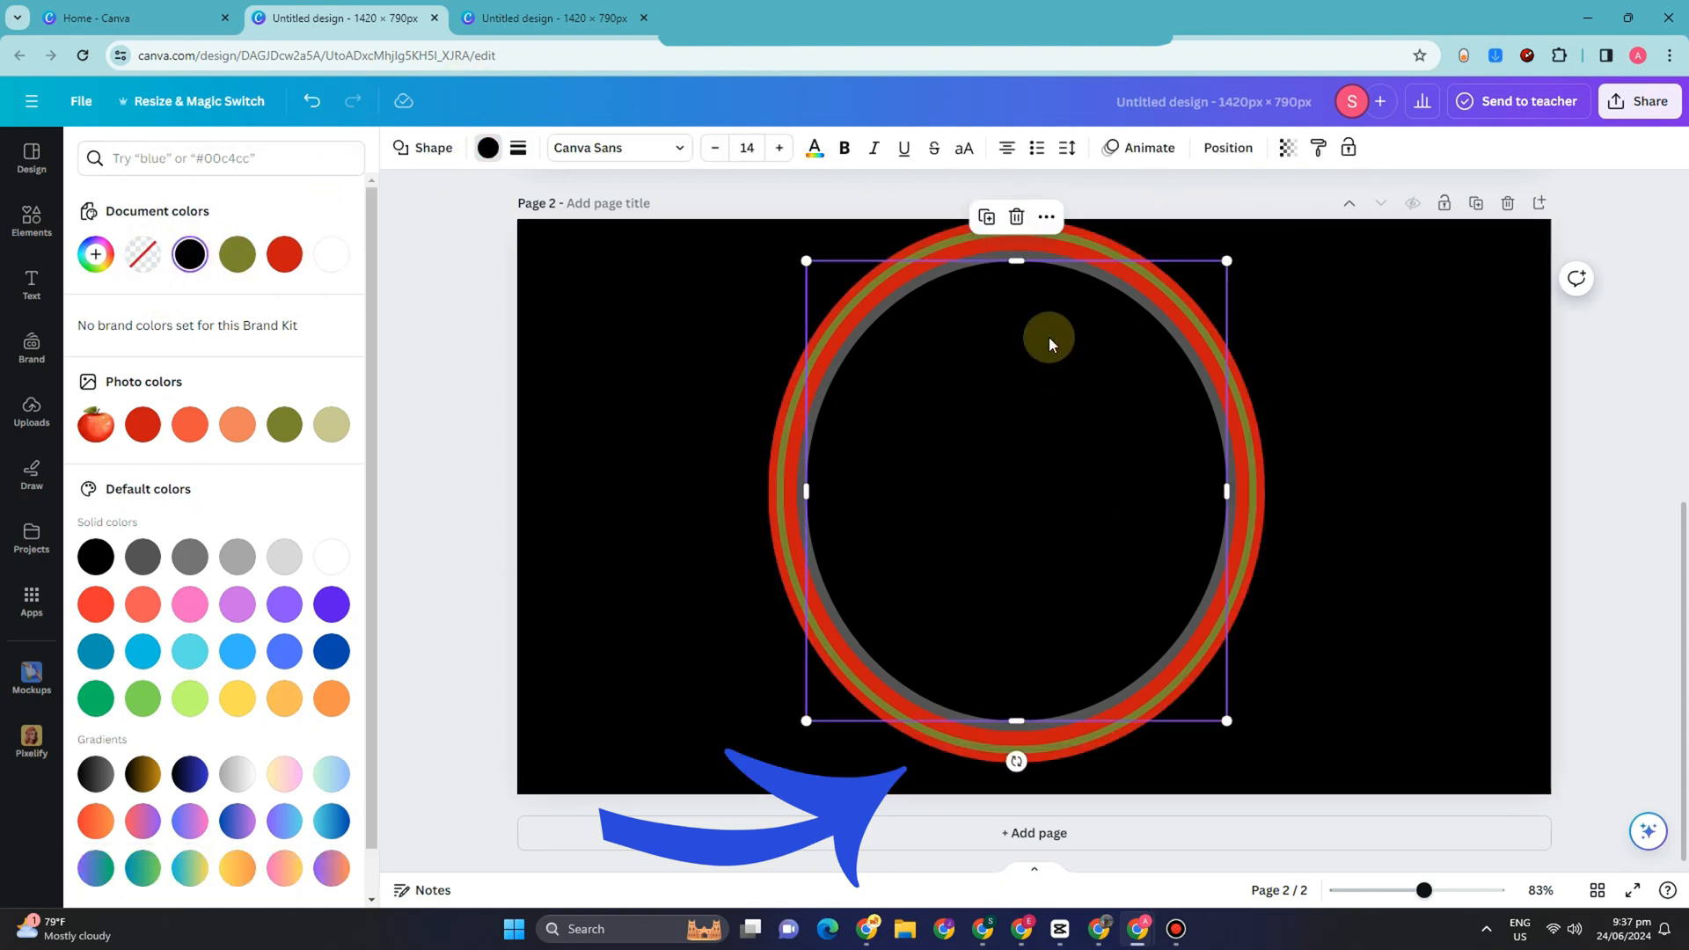
click(1046, 217)
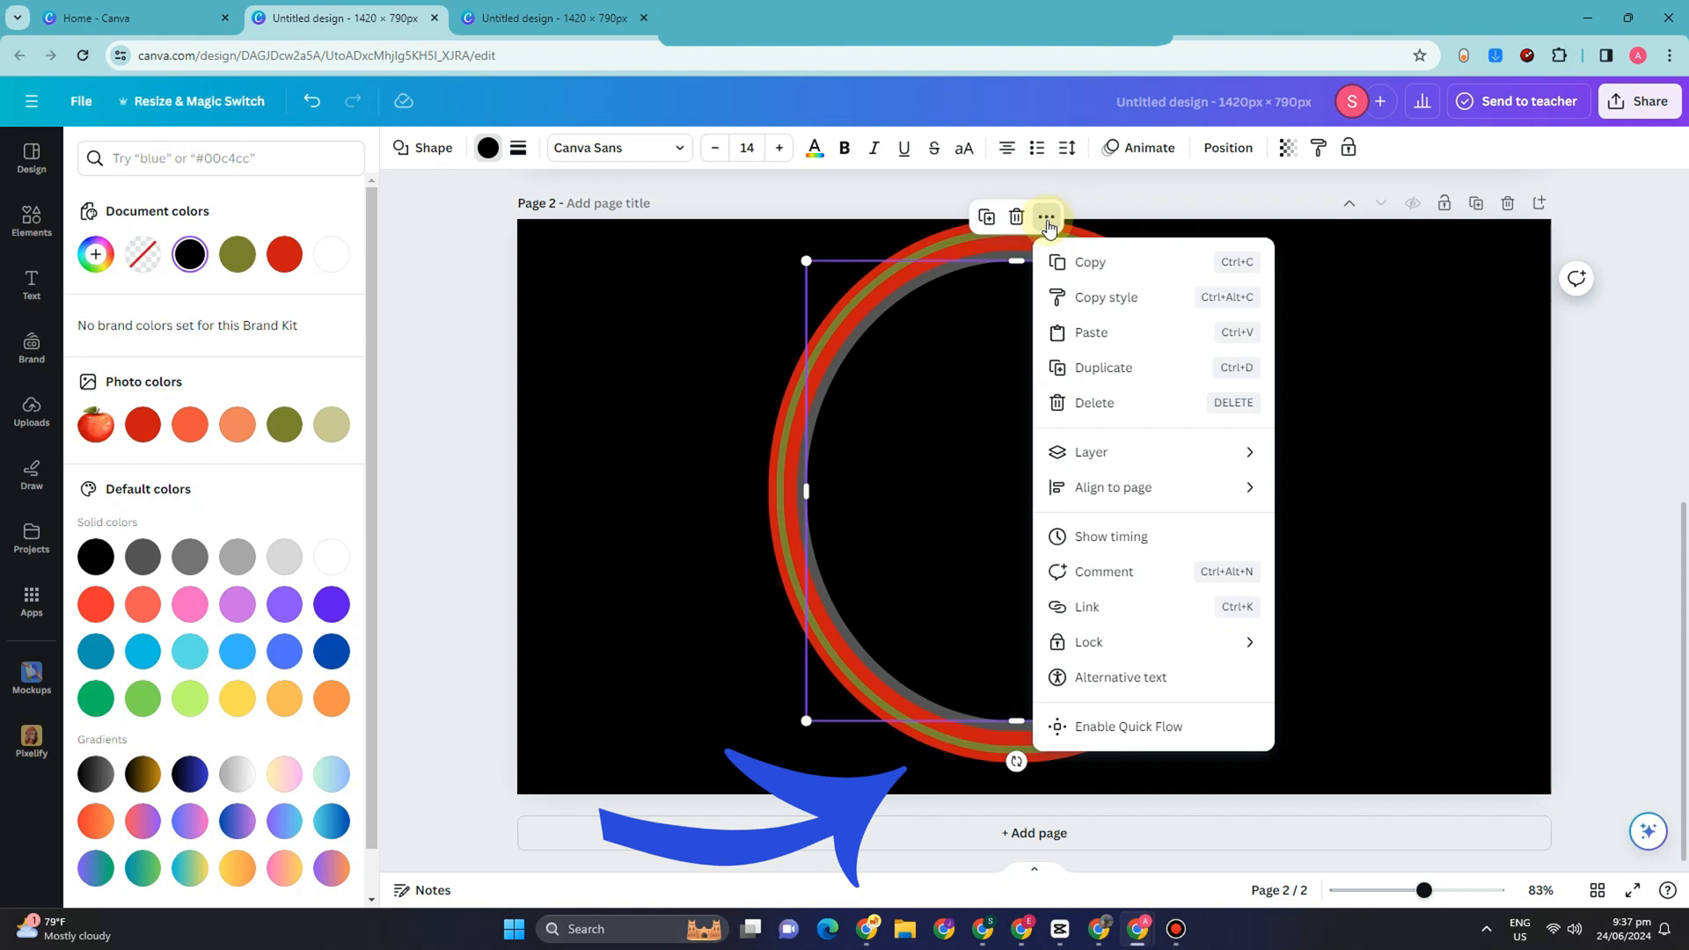
click(939, 426)
right_click(938, 426)
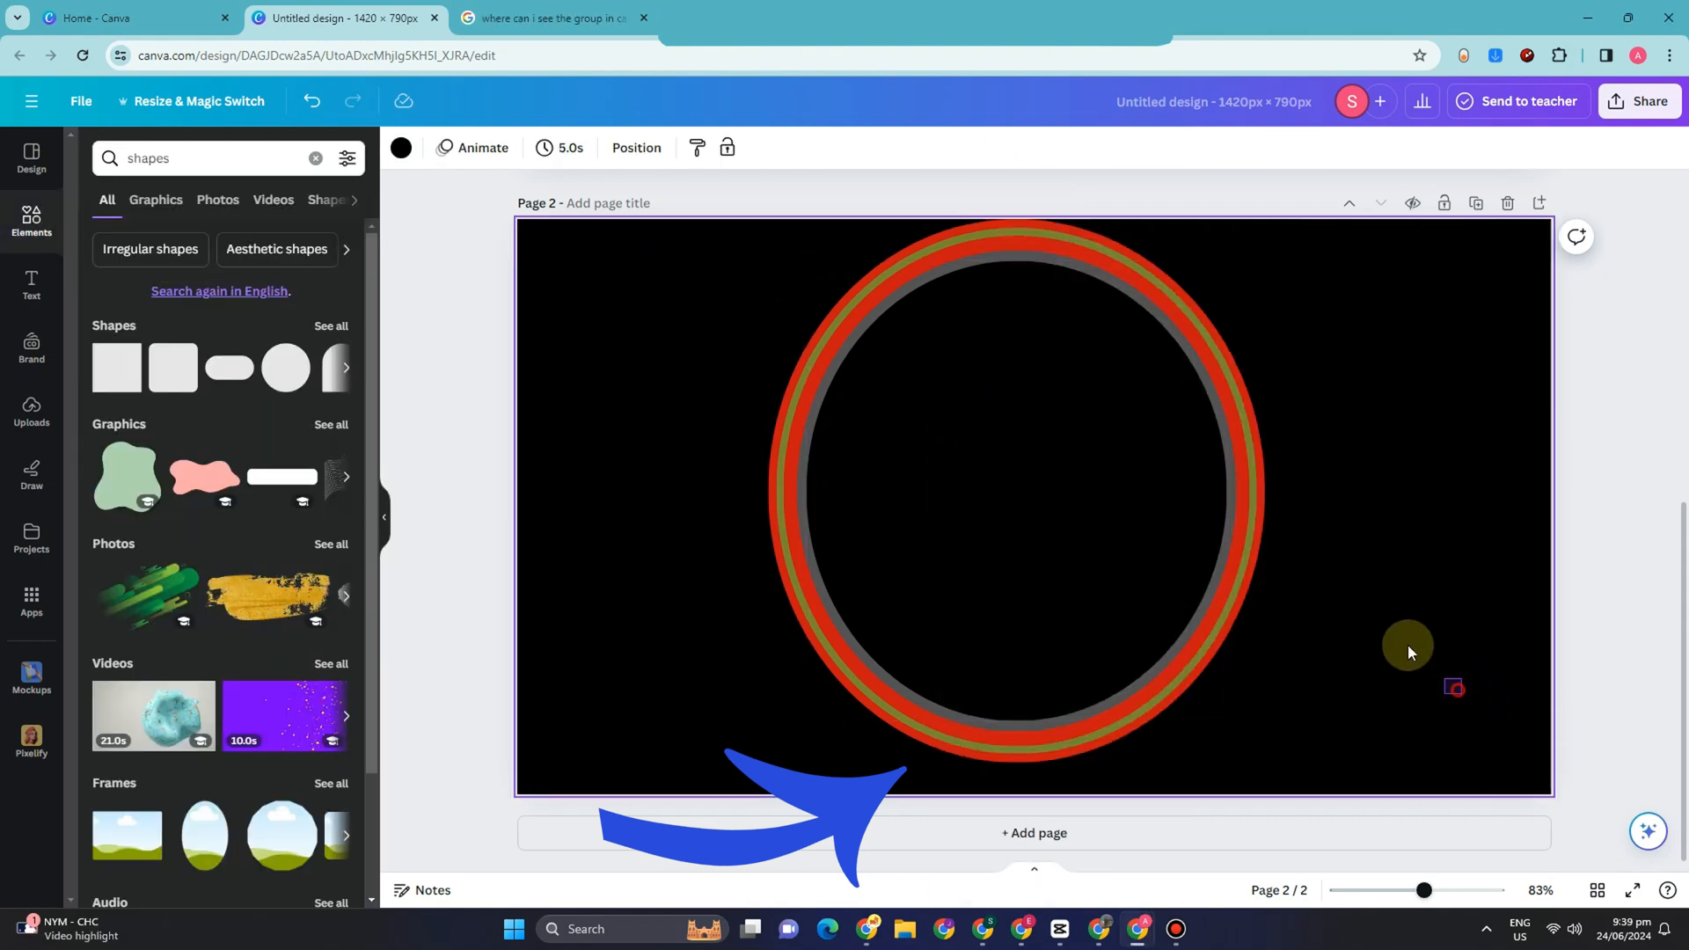
Step: Select all the concentric ovals on page 2 and group them
drag(1459, 692, 813, 294)
right_click(971, 335)
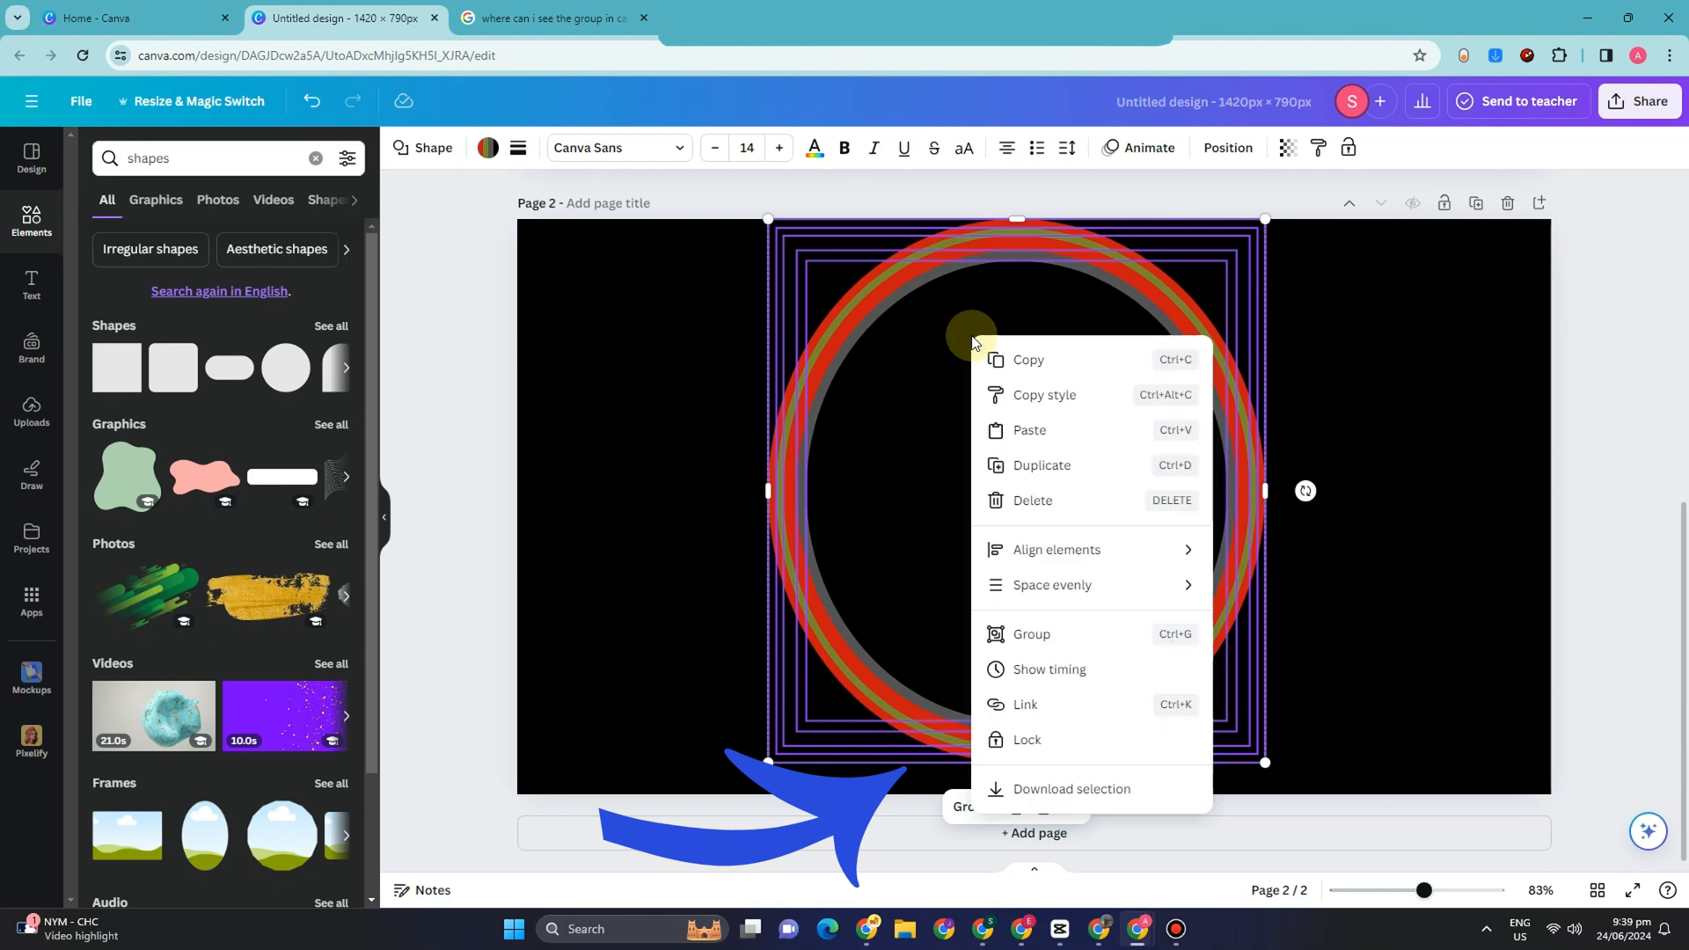
click(1059, 636)
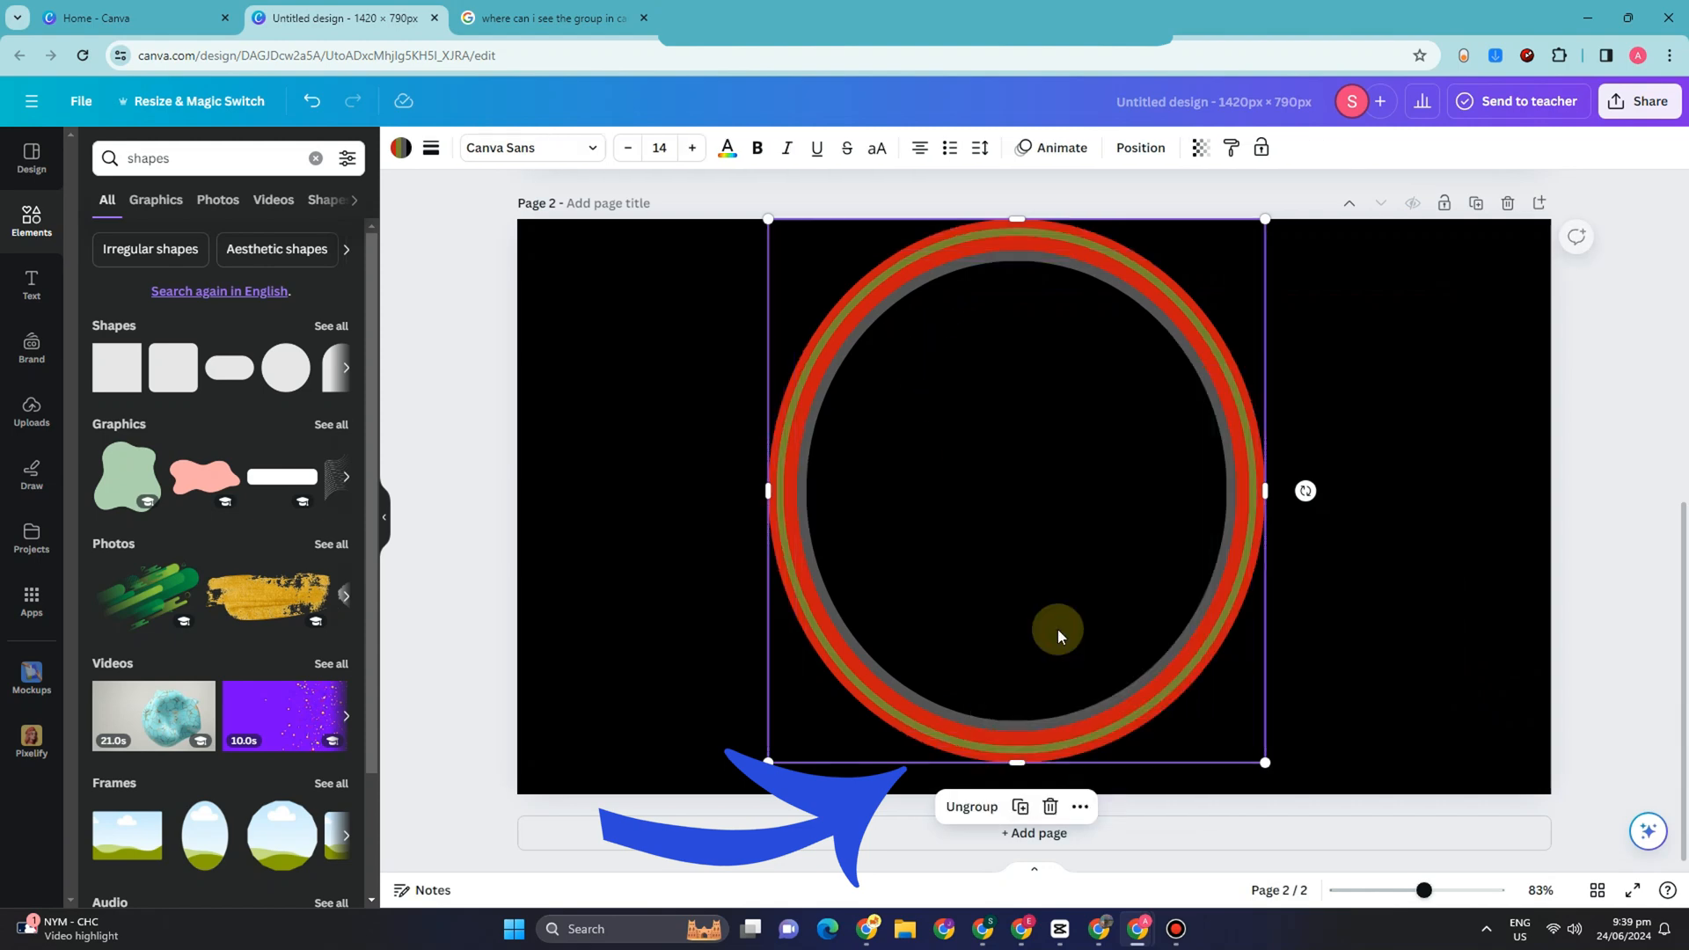
Step: Change the background of page 1, behind the apple, to black
scroll(1373, 535, up, 5)
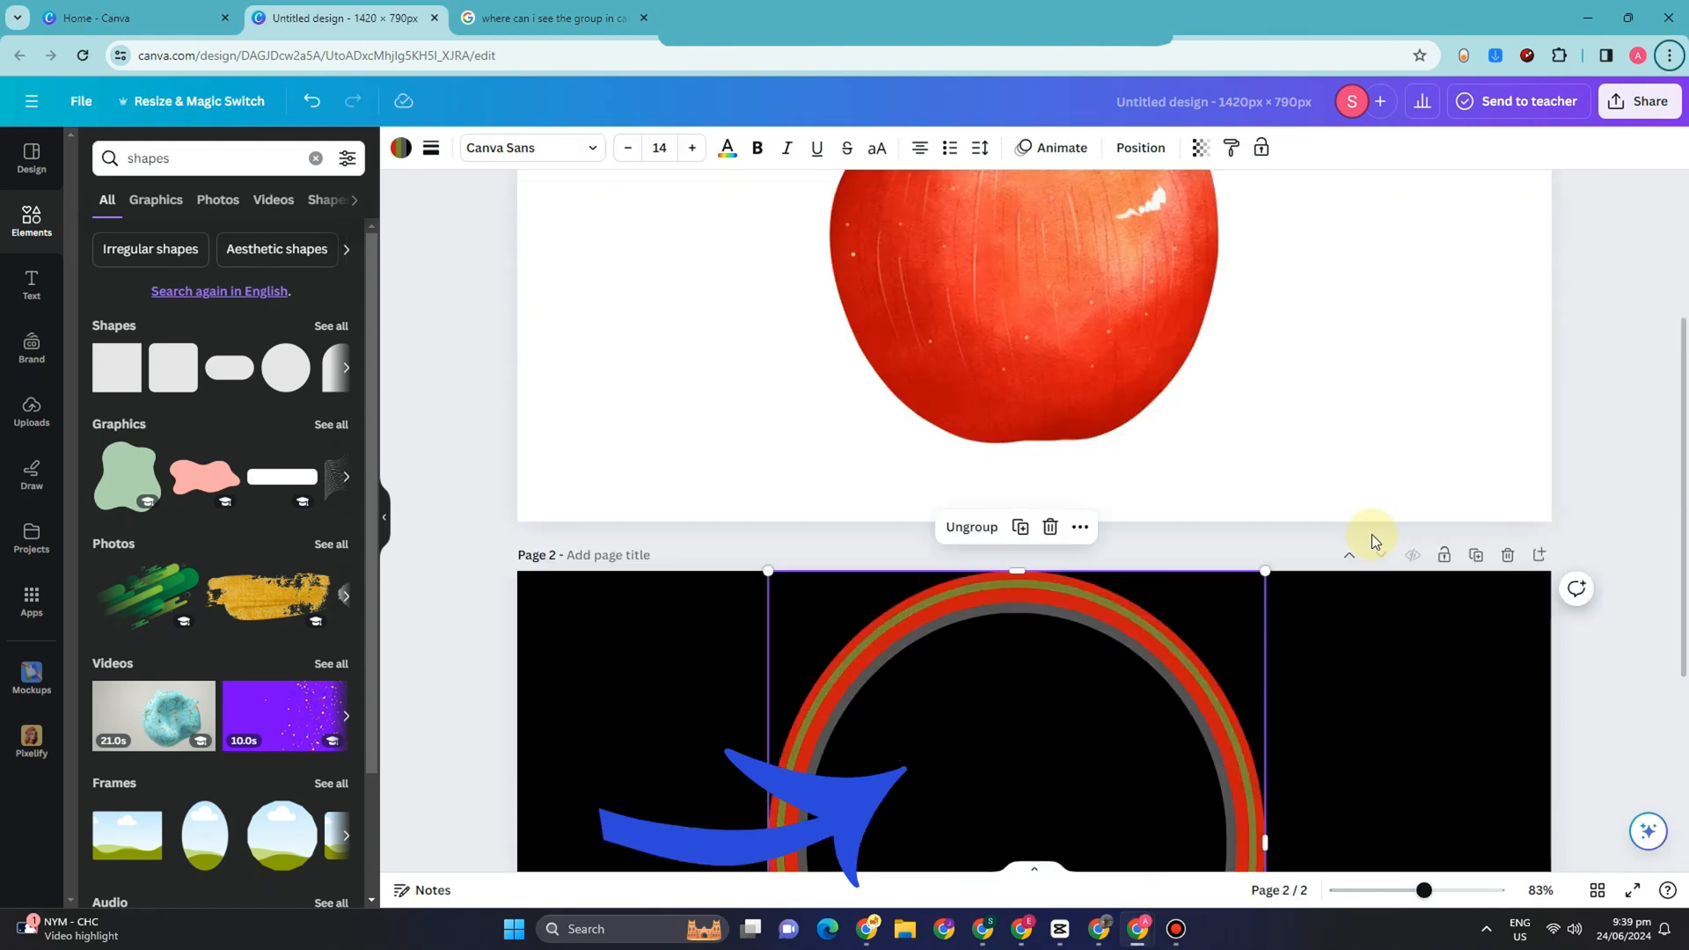
scroll(1385, 510, up, 3)
click(1456, 535)
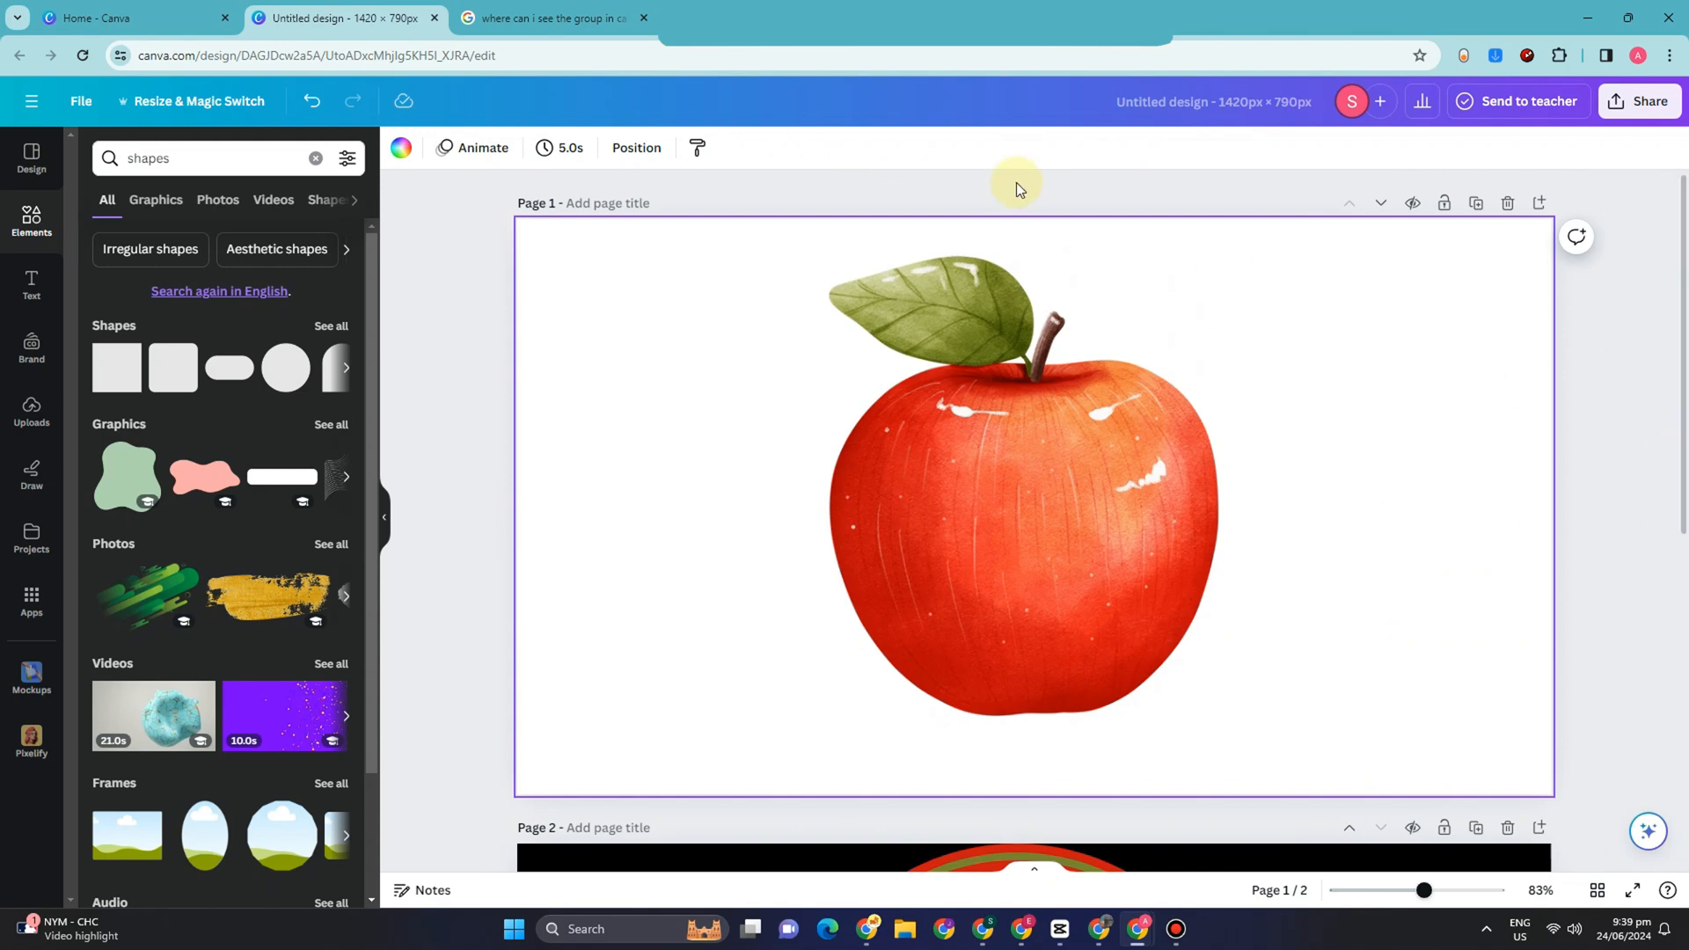
click(418, 157)
click(143, 254)
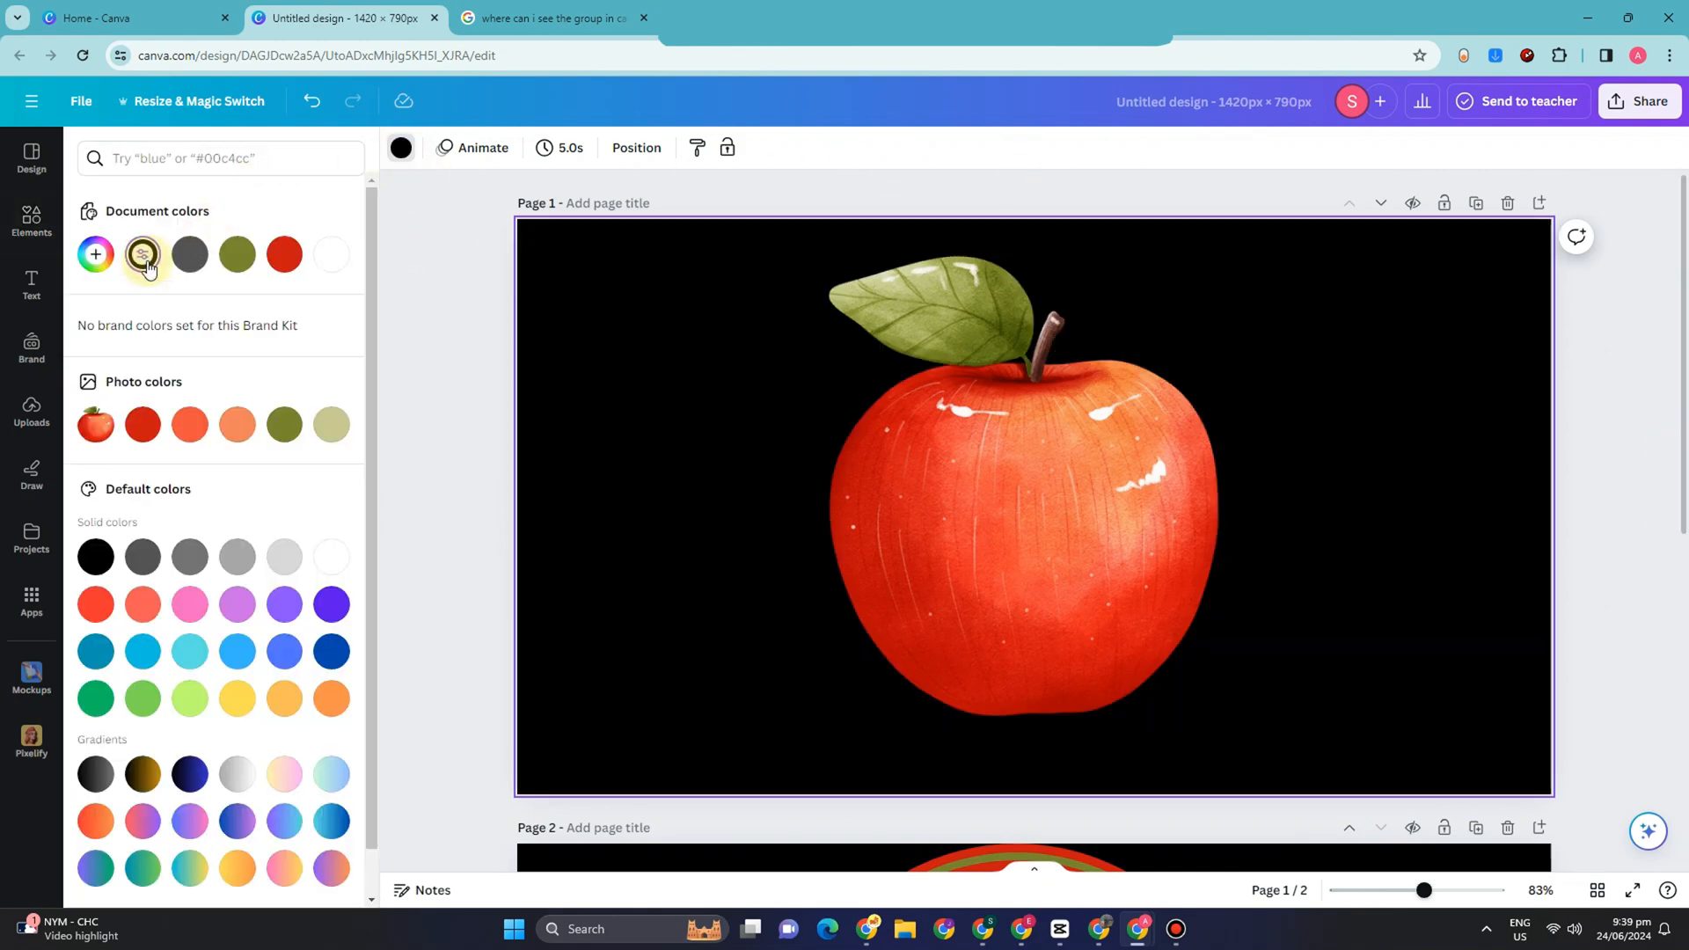
Step: Move the grouped concentric ovals from page 2 onto page 1 and position them near the page center
scroll(1116, 551, down, 4)
drag(1117, 753, 1126, 172)
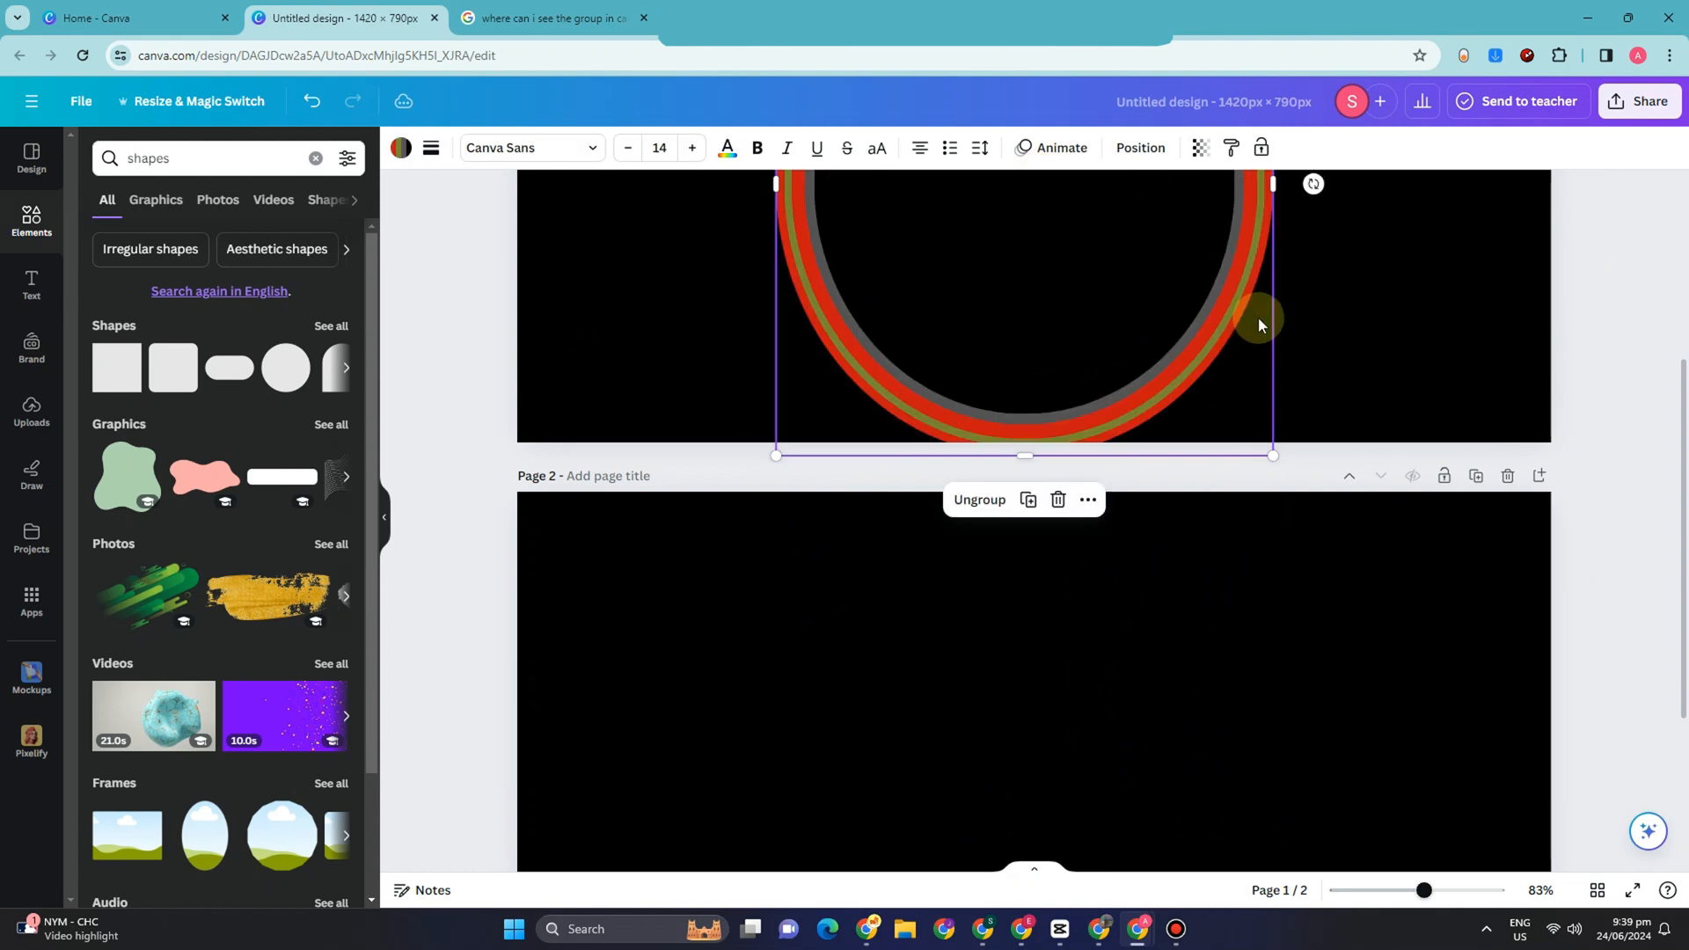
scroll(1144, 385, up, 1)
scroll(1143, 383, up, 3)
drag(1086, 460, 1070, 408)
Step: Send the oval group on page 1 behind the apple graphic
click(990, 424)
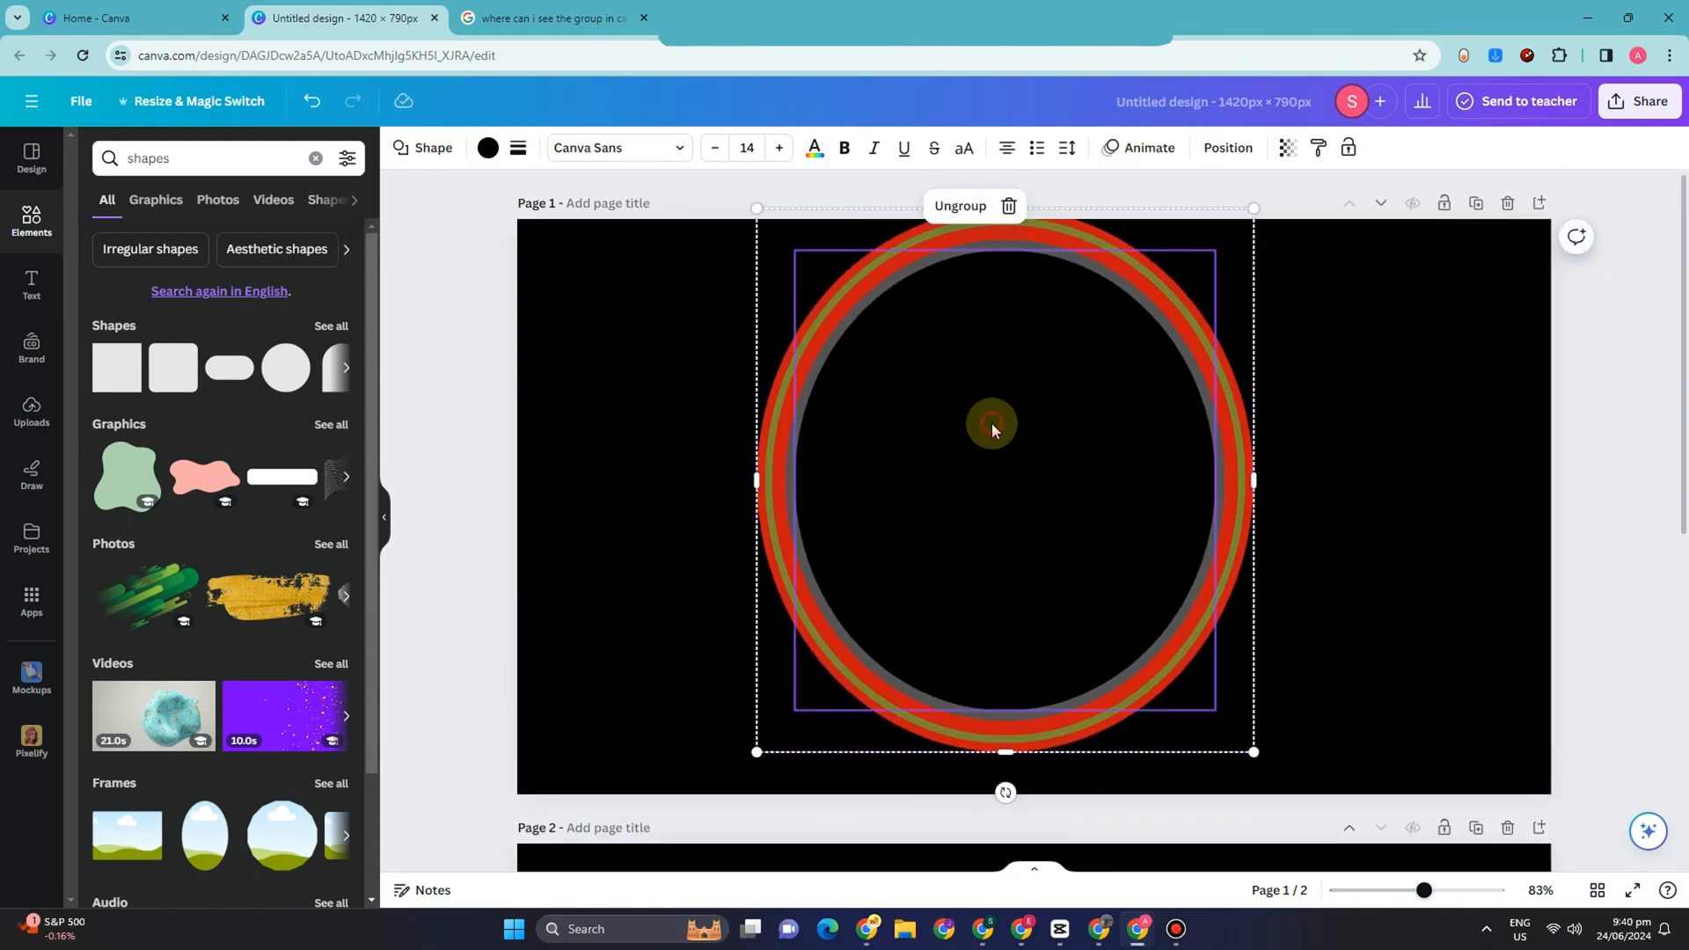
right_click(993, 426)
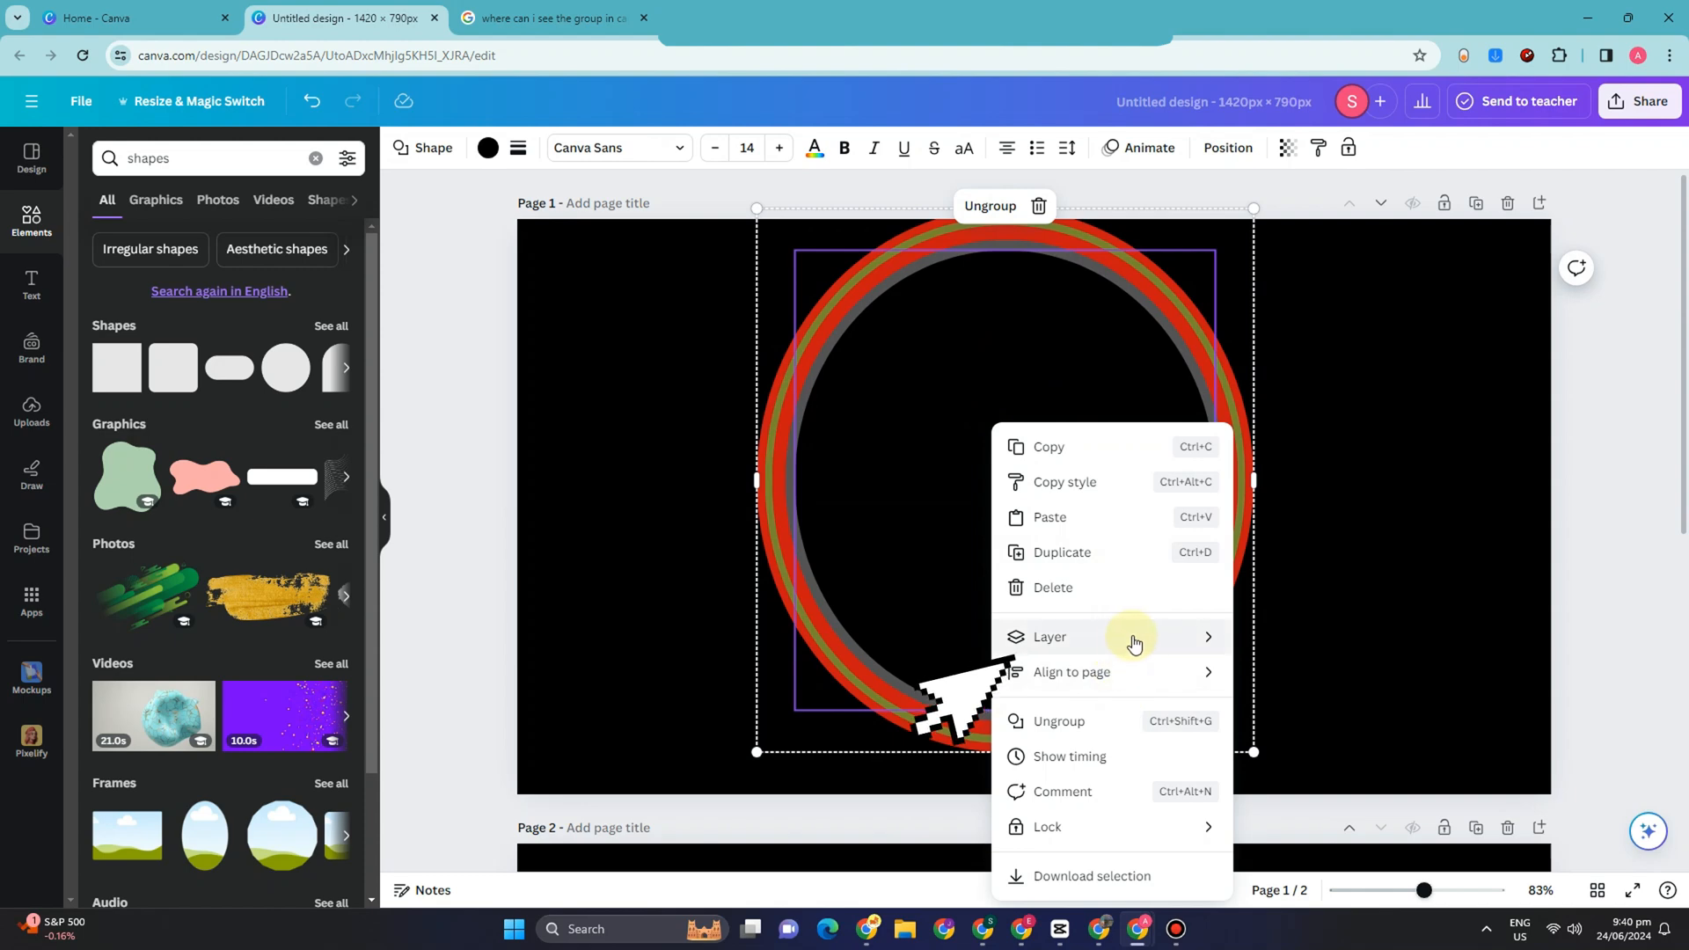
mouse_move(1131, 638)
click(1318, 706)
Step: Shrink the apple and place it over the lower-left inner edge of the oval ring
click(1093, 535)
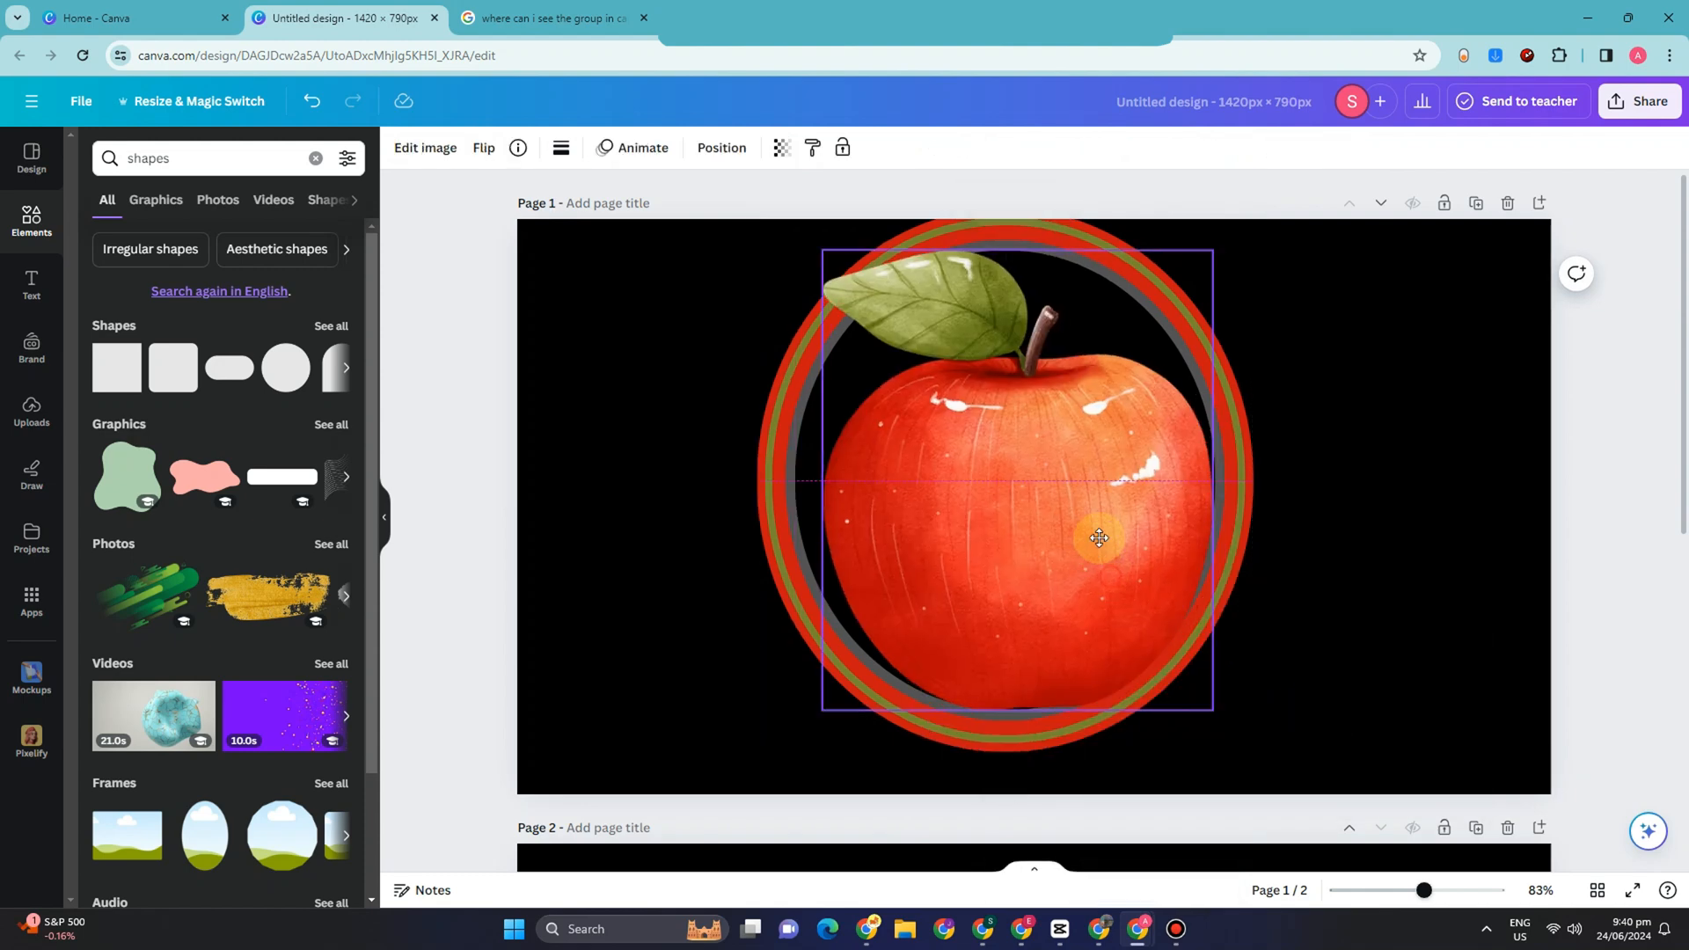
drag(1199, 200, 912, 508)
drag(864, 623, 884, 662)
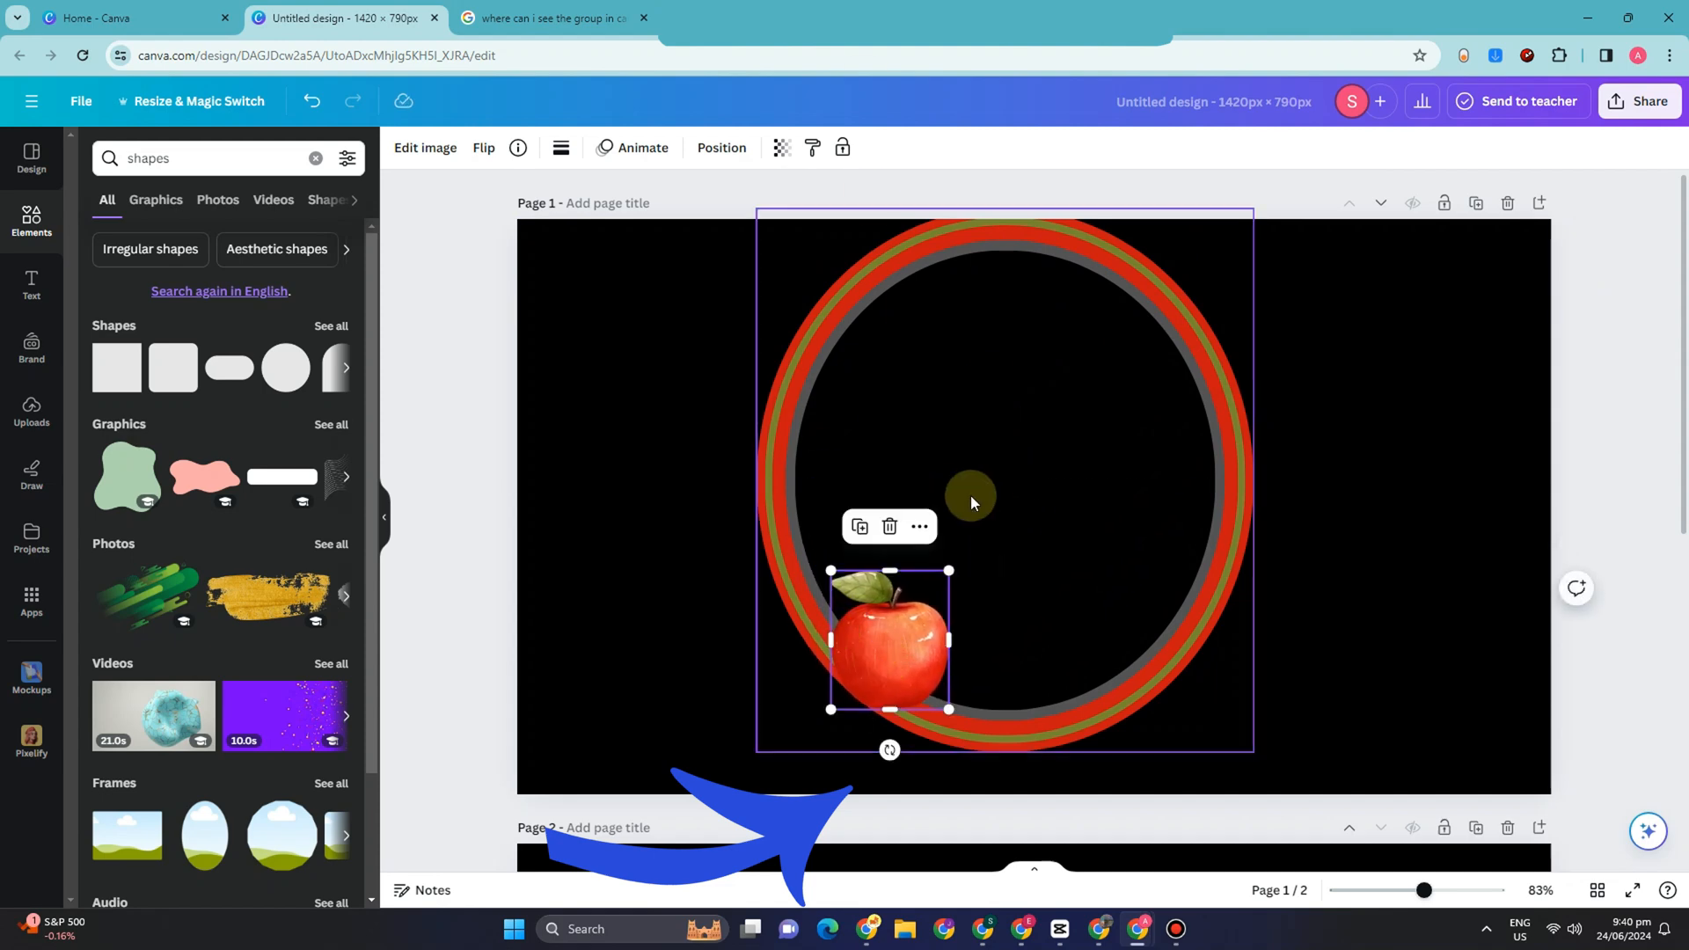
drag(949, 571, 946, 570)
Step: Try to add the white rounded bar graphic to page 1 while the page is locked, and unlock the page
click(1447, 206)
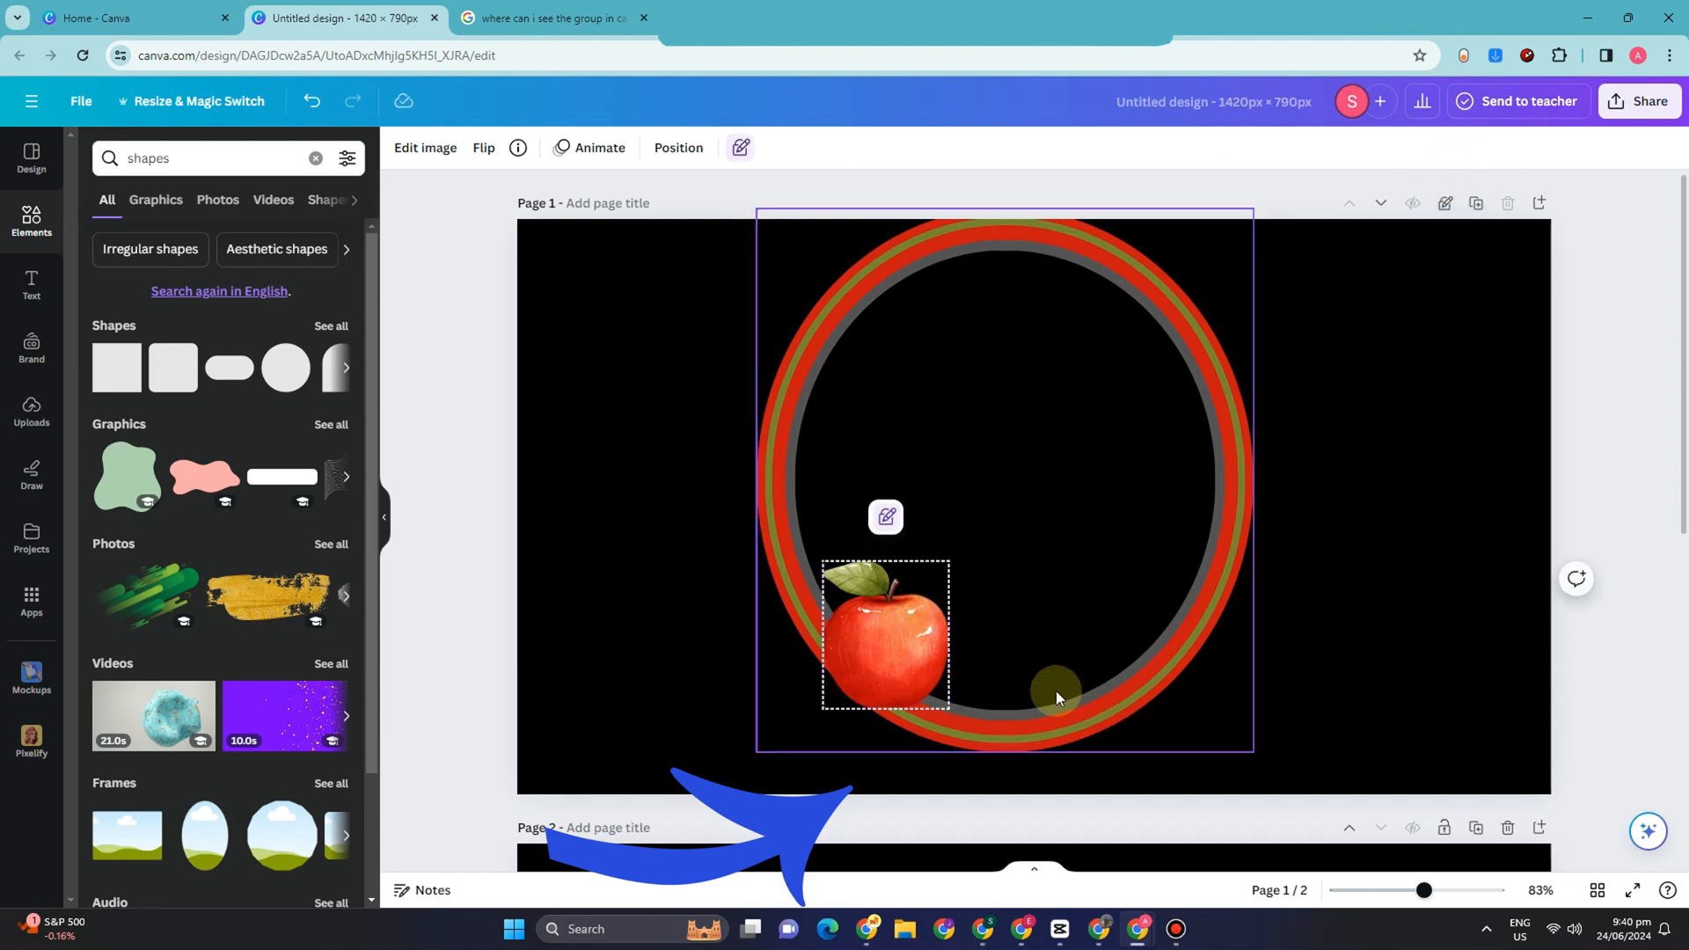
click(129, 356)
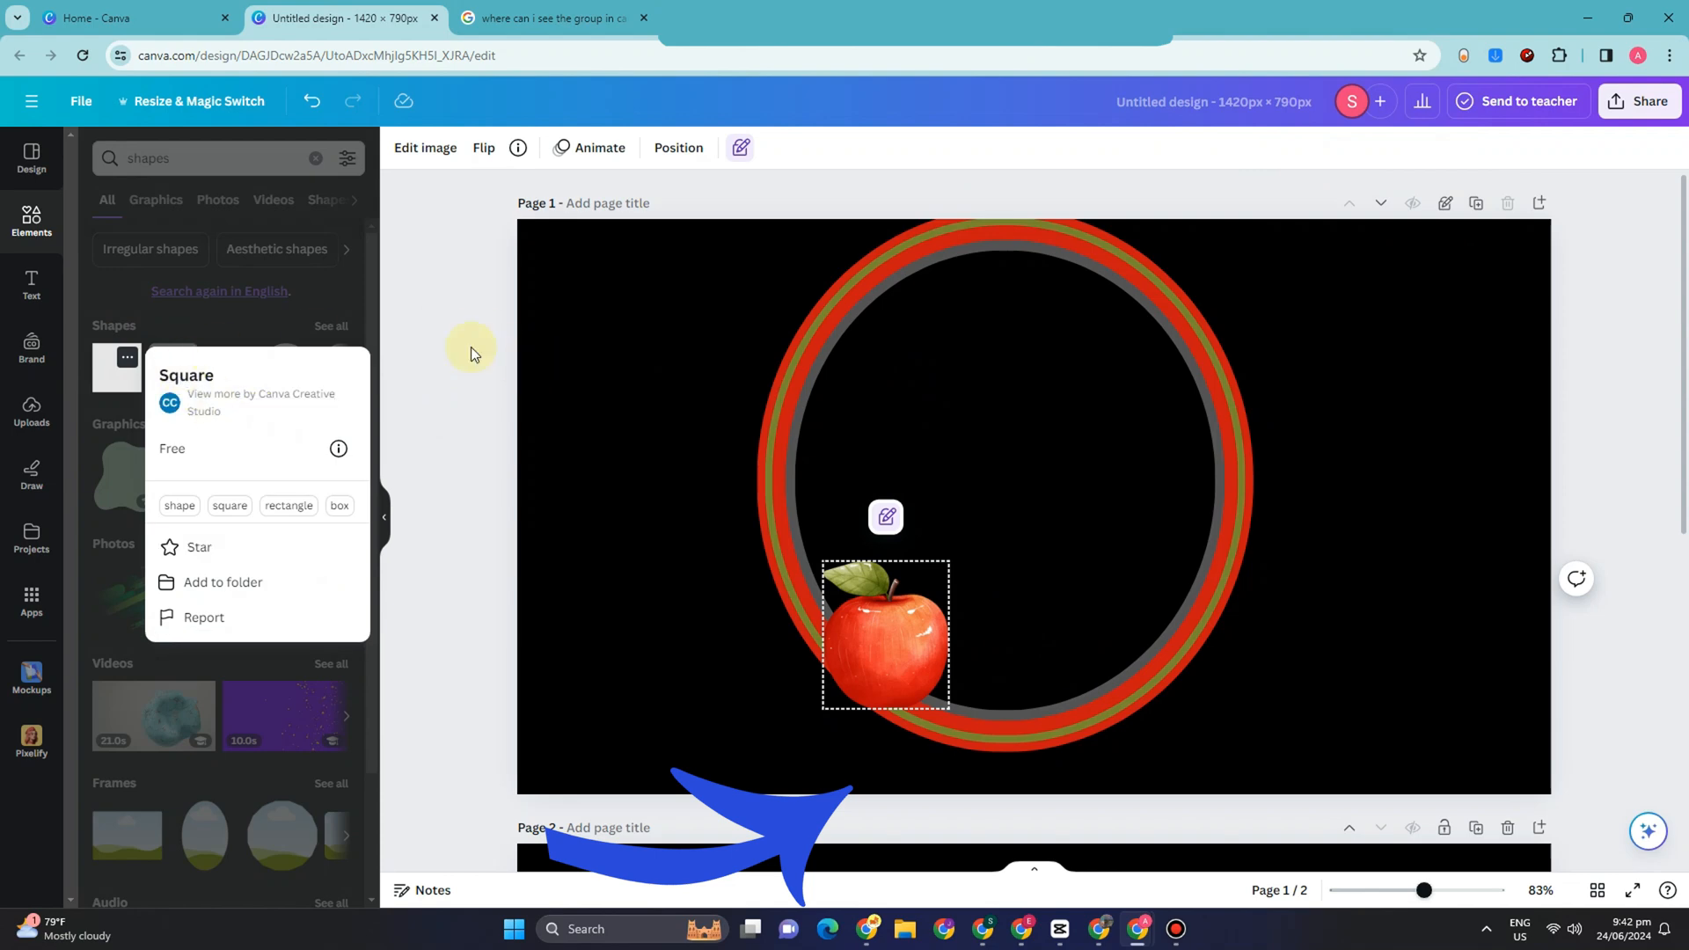
click(446, 335)
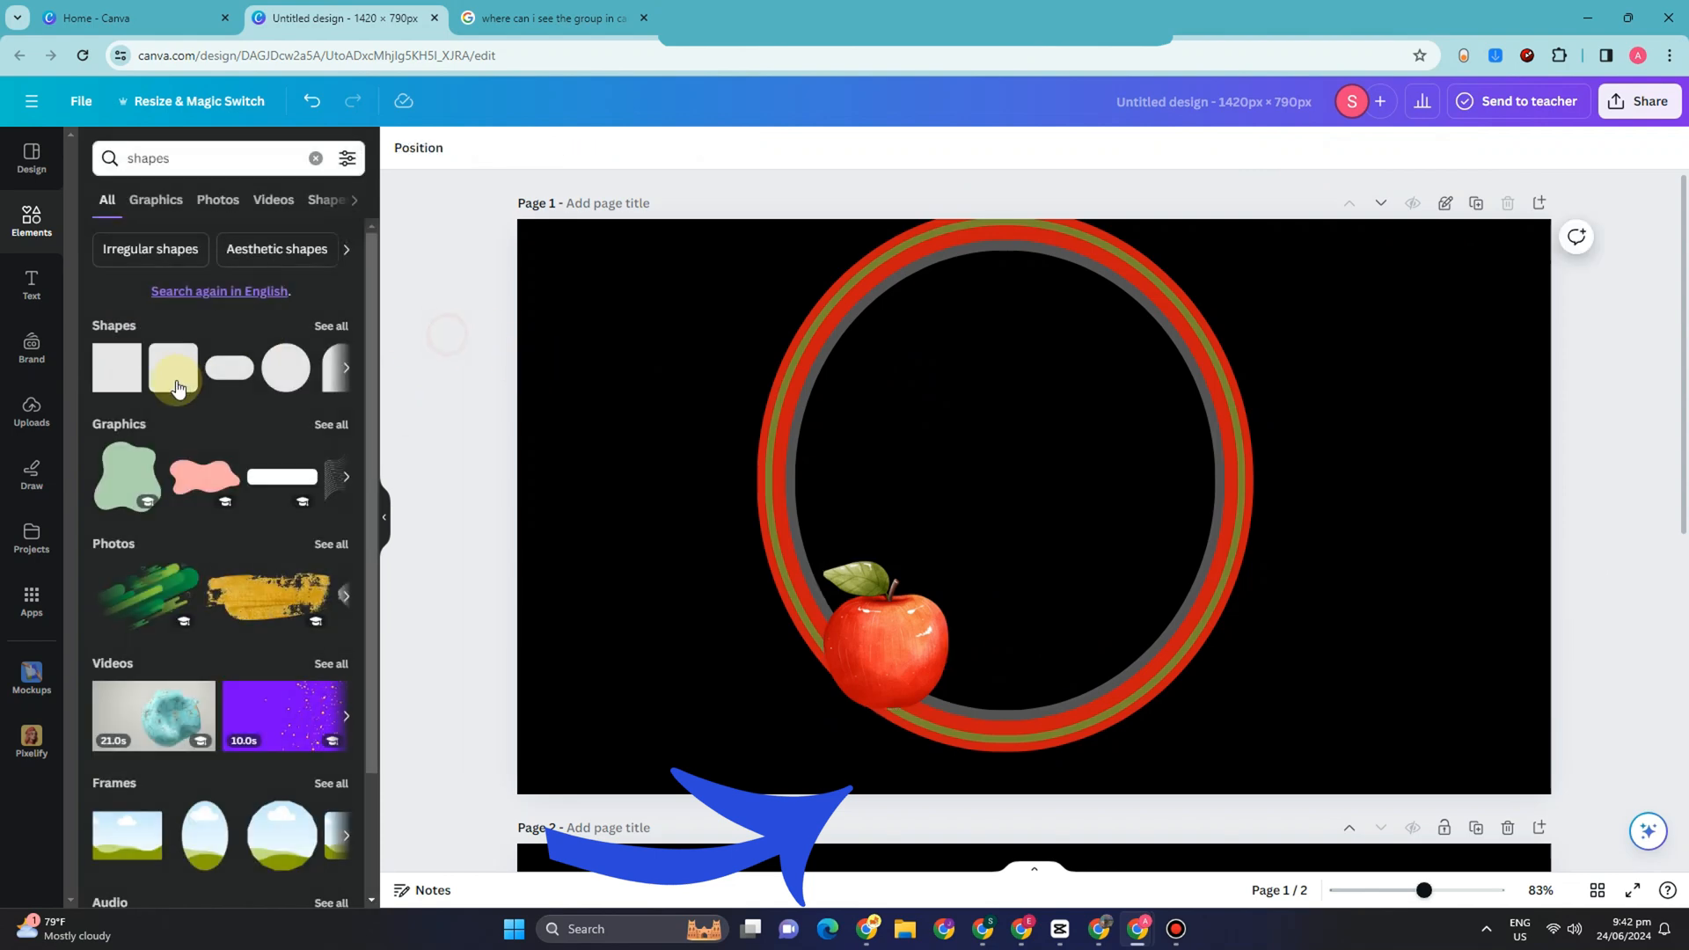
click(762, 426)
drag(267, 480, 1047, 440)
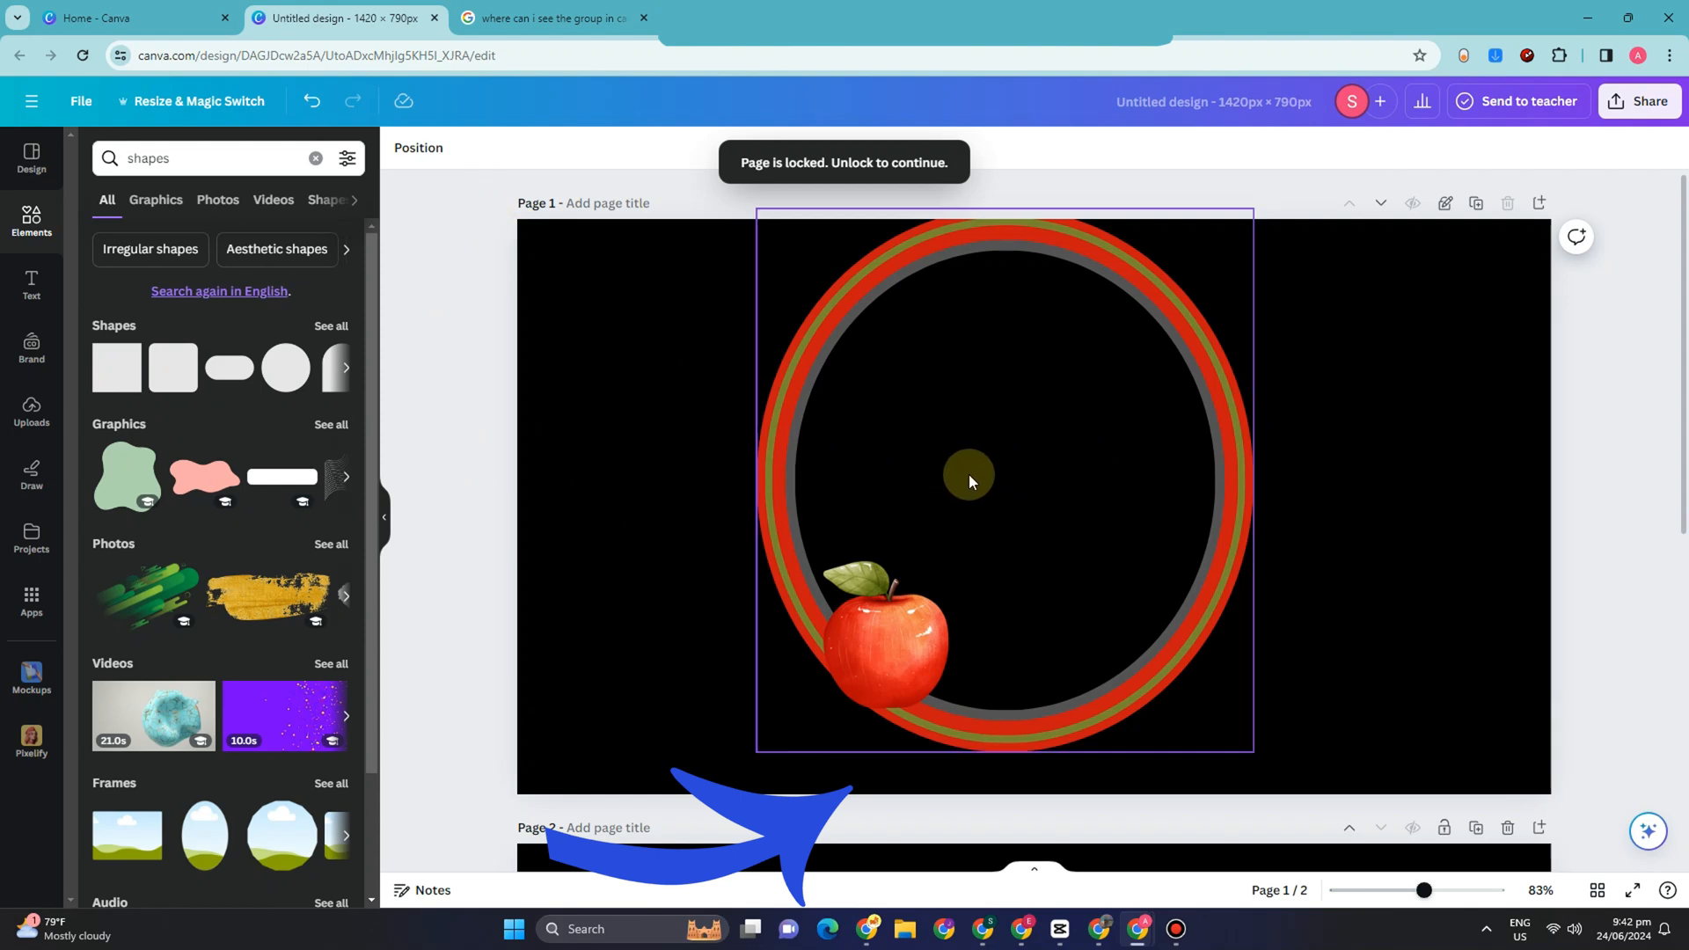
drag(321, 478, 269, 478)
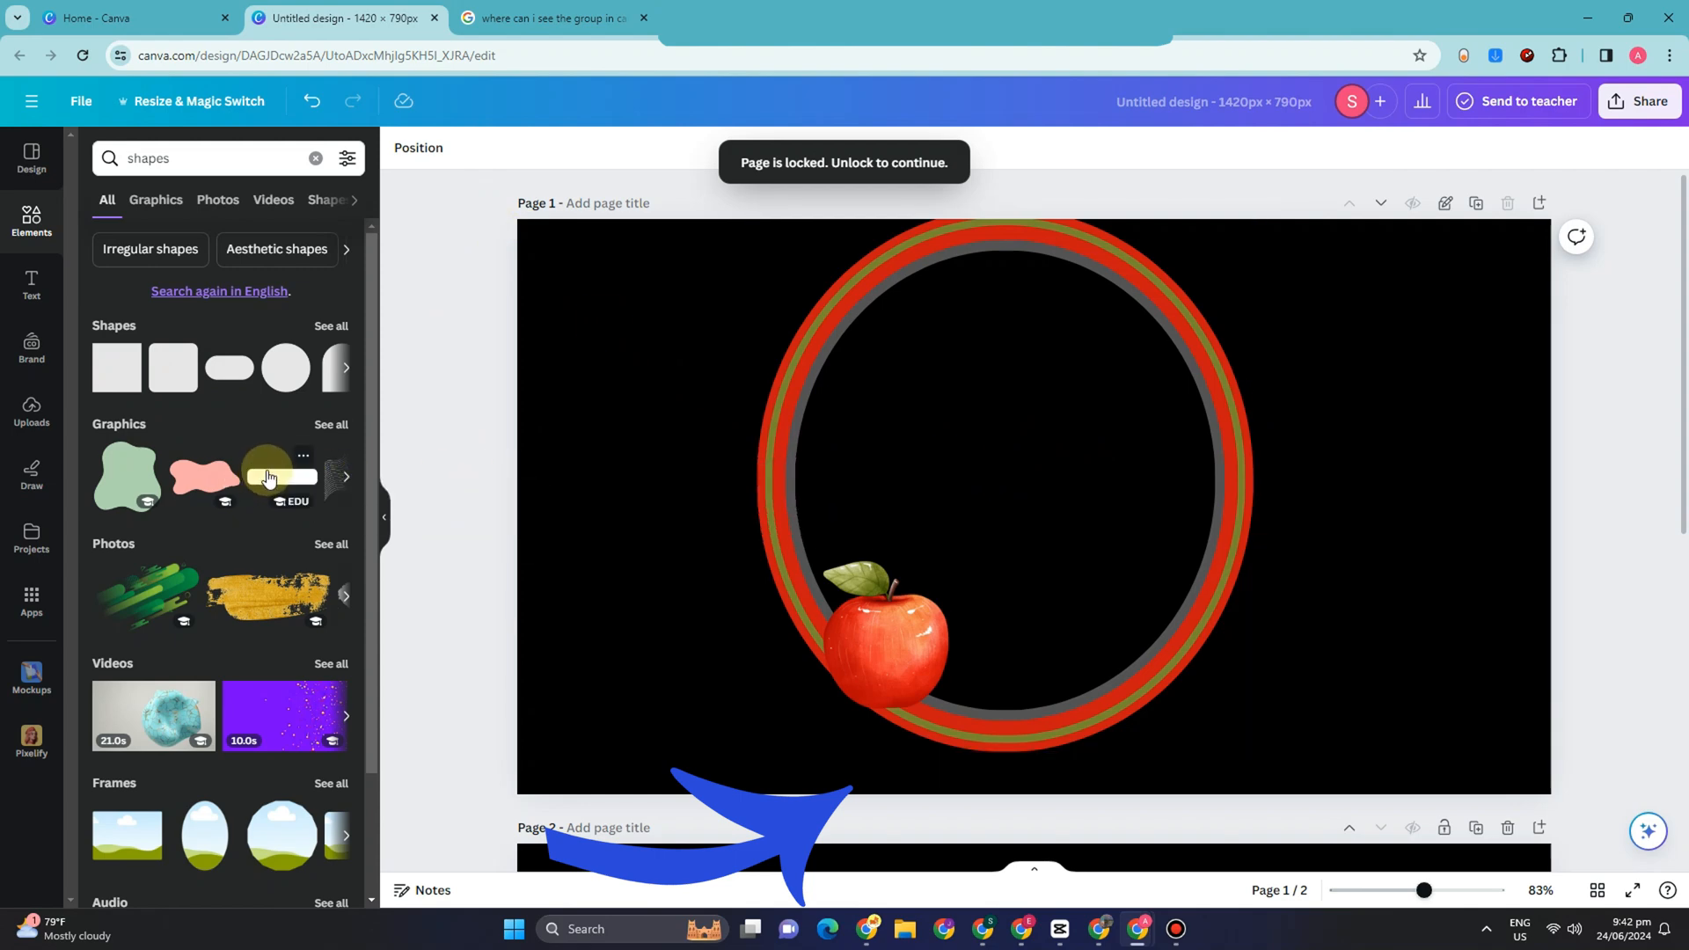
click(1447, 206)
Step: Add the white rounded bar graphic to page 1, shrink it and place it just above the apple
drag(263, 483, 662, 464)
drag(320, 505, 892, 471)
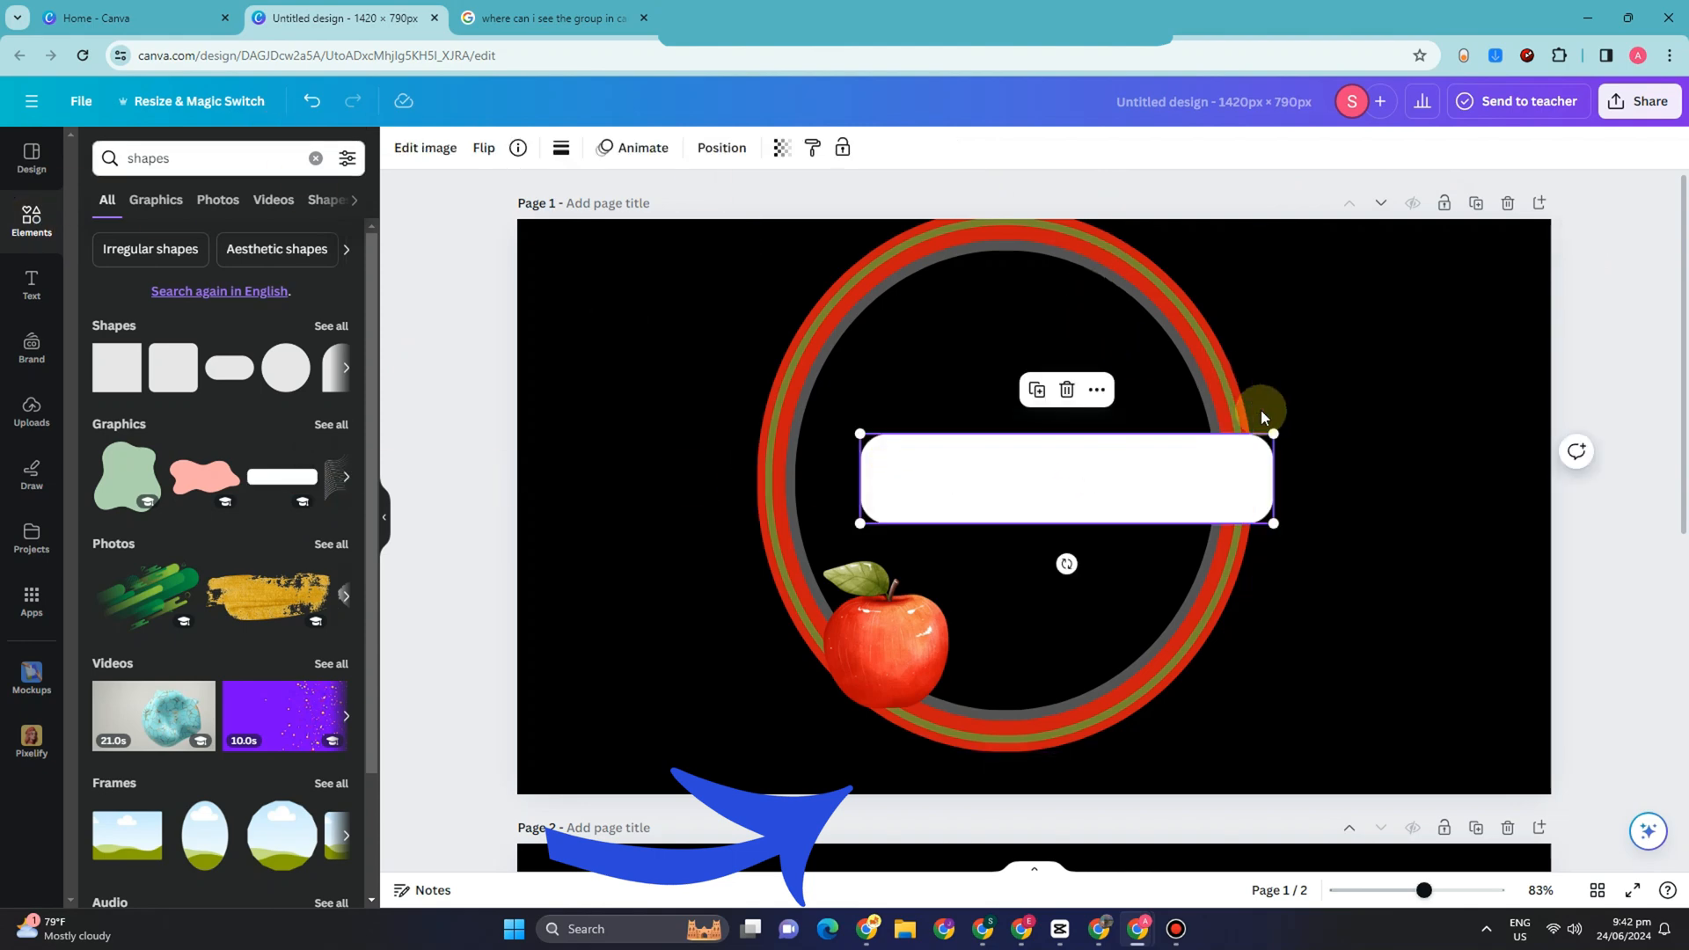
drag(1273, 433, 953, 526)
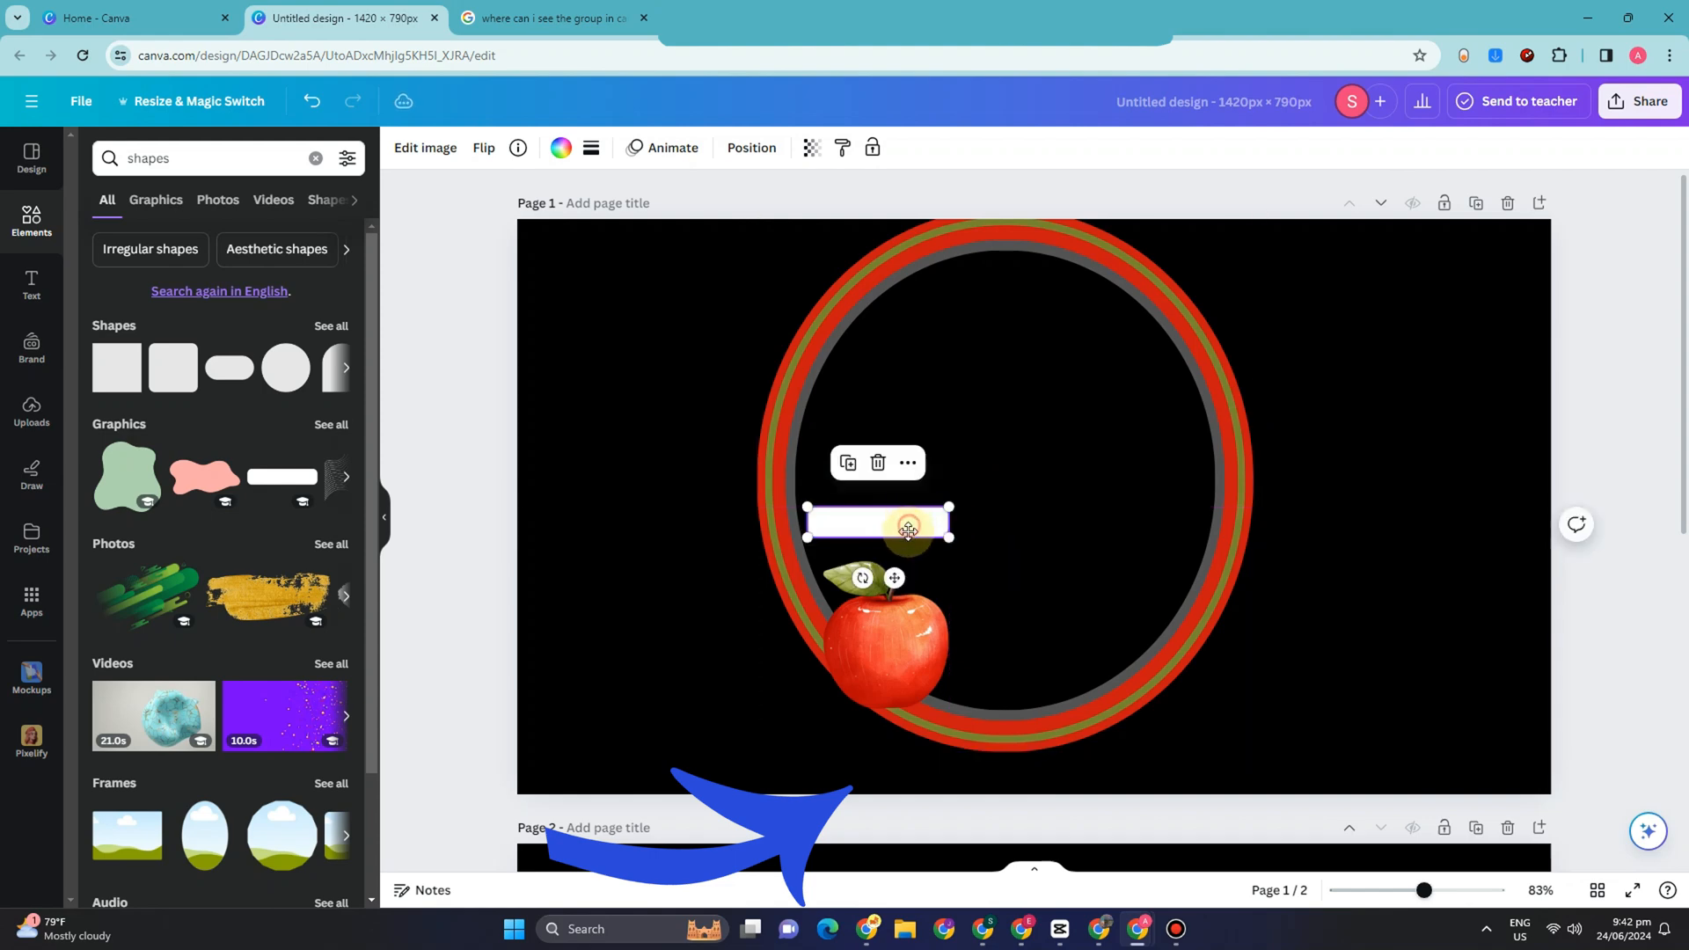
Step: Fill the rounded bar above the apple with the document's red, shift it slightly down and enlarge it a little
click(562, 148)
click(280, 256)
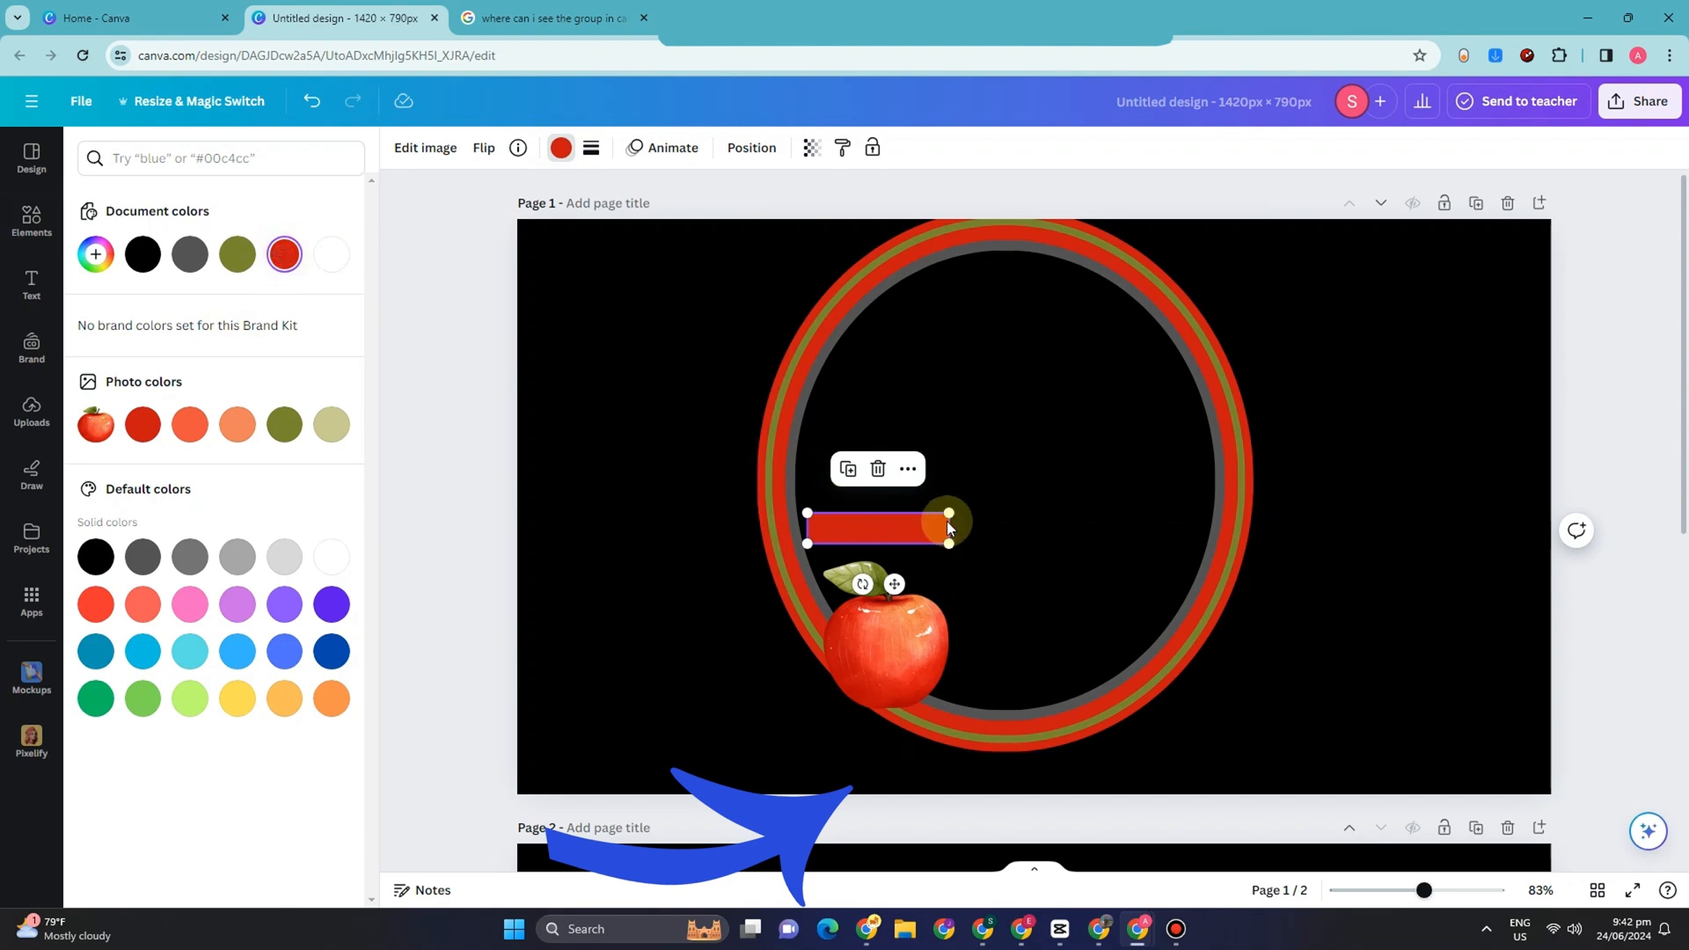
drag(858, 542, 859, 548)
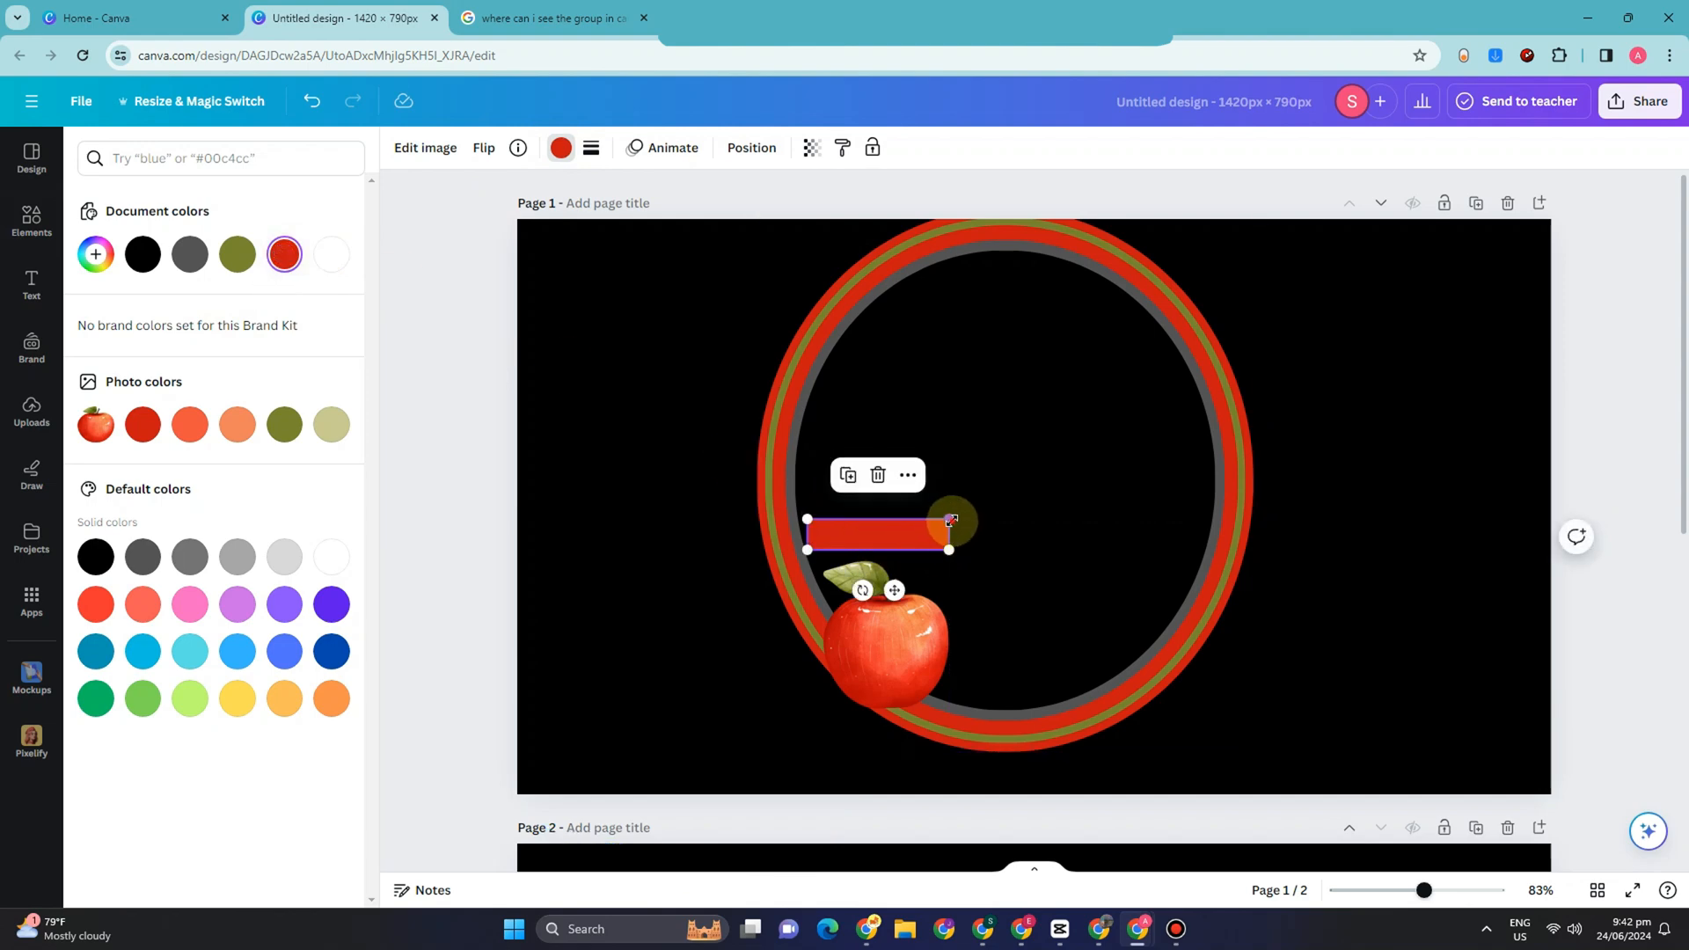
drag(951, 520, 961, 517)
Step: Add a heading reading "Fre" to page 1 and set its font to Peace Sans
click(30, 281)
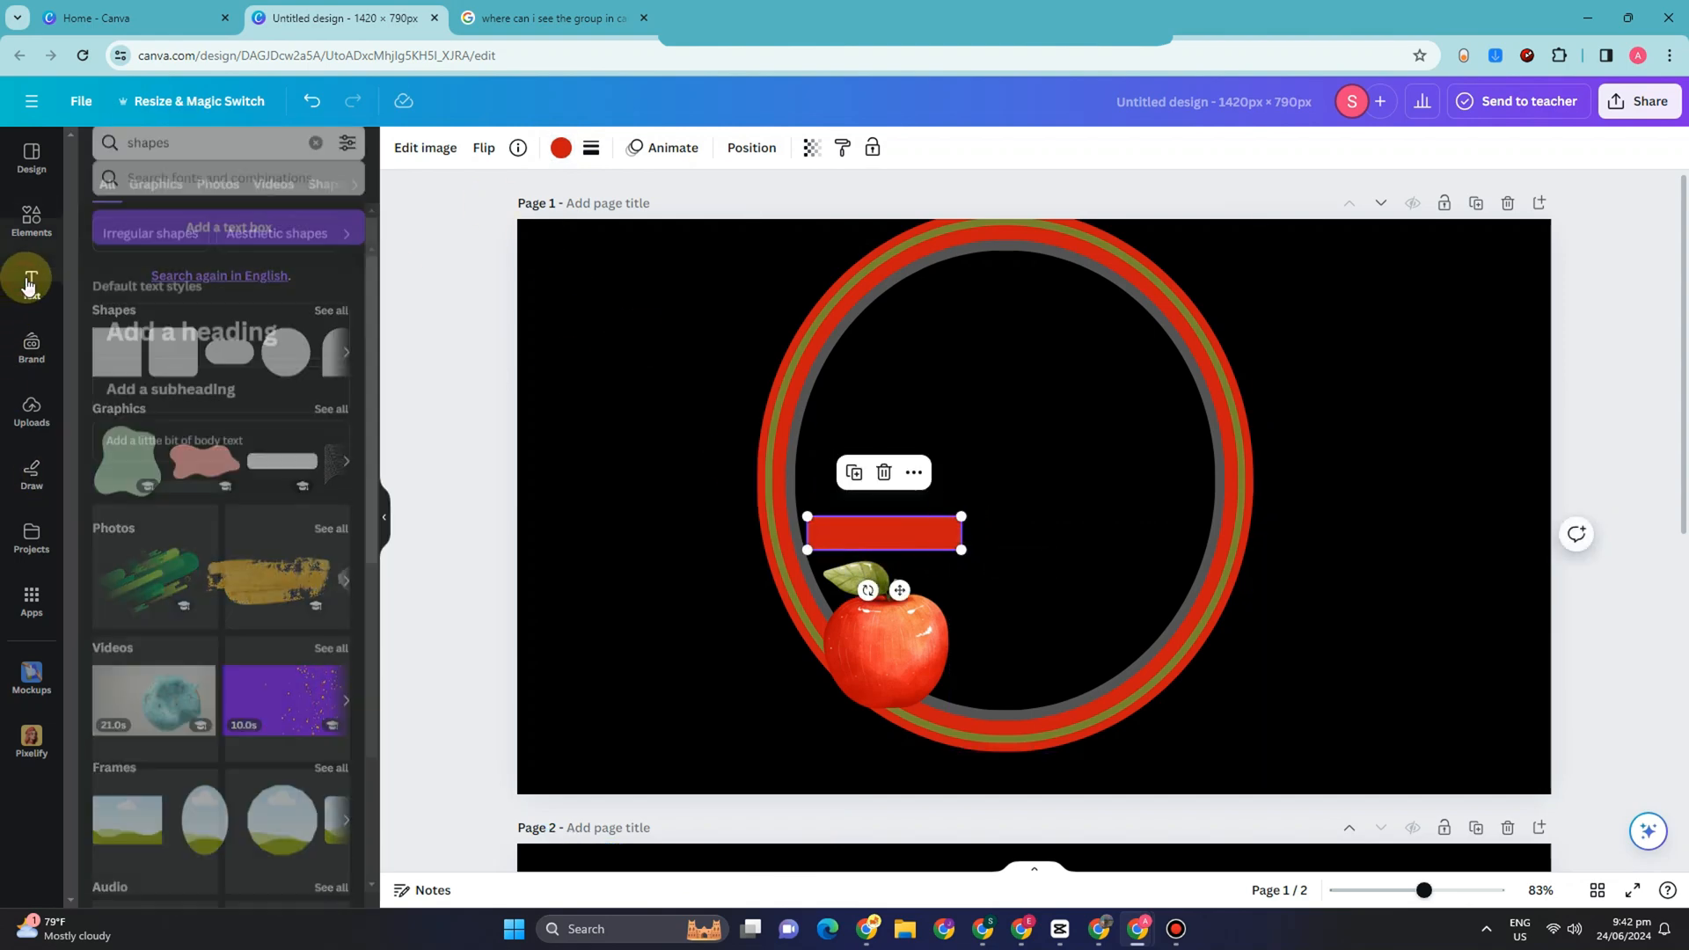
click(208, 314)
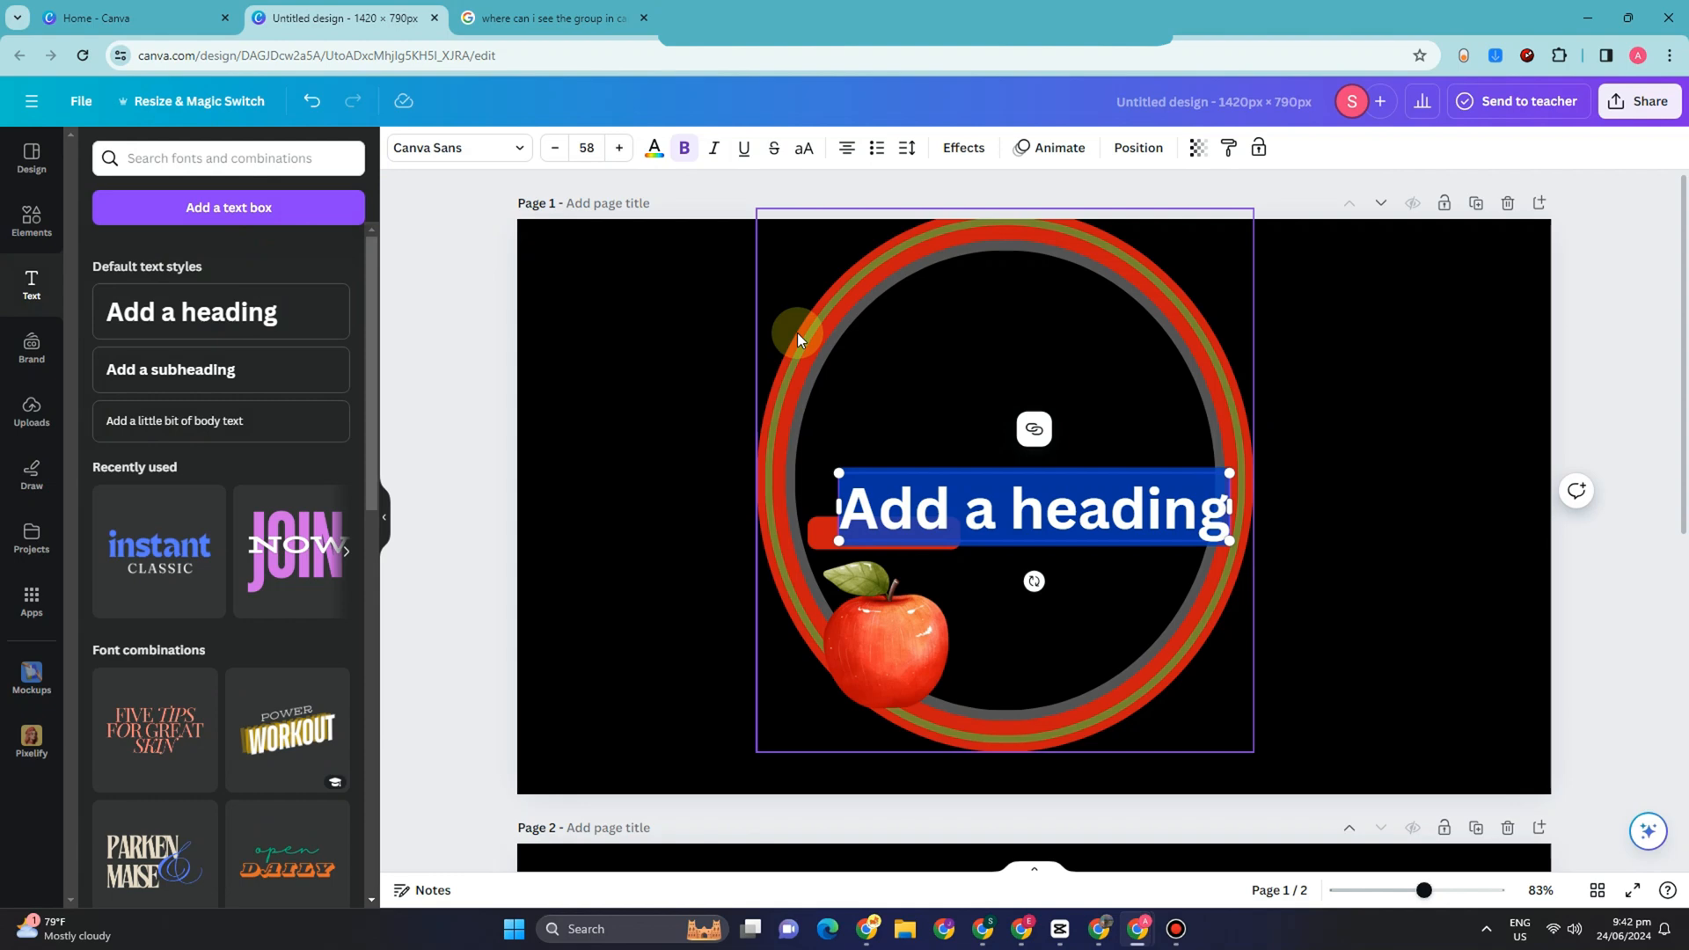
text(Fre)
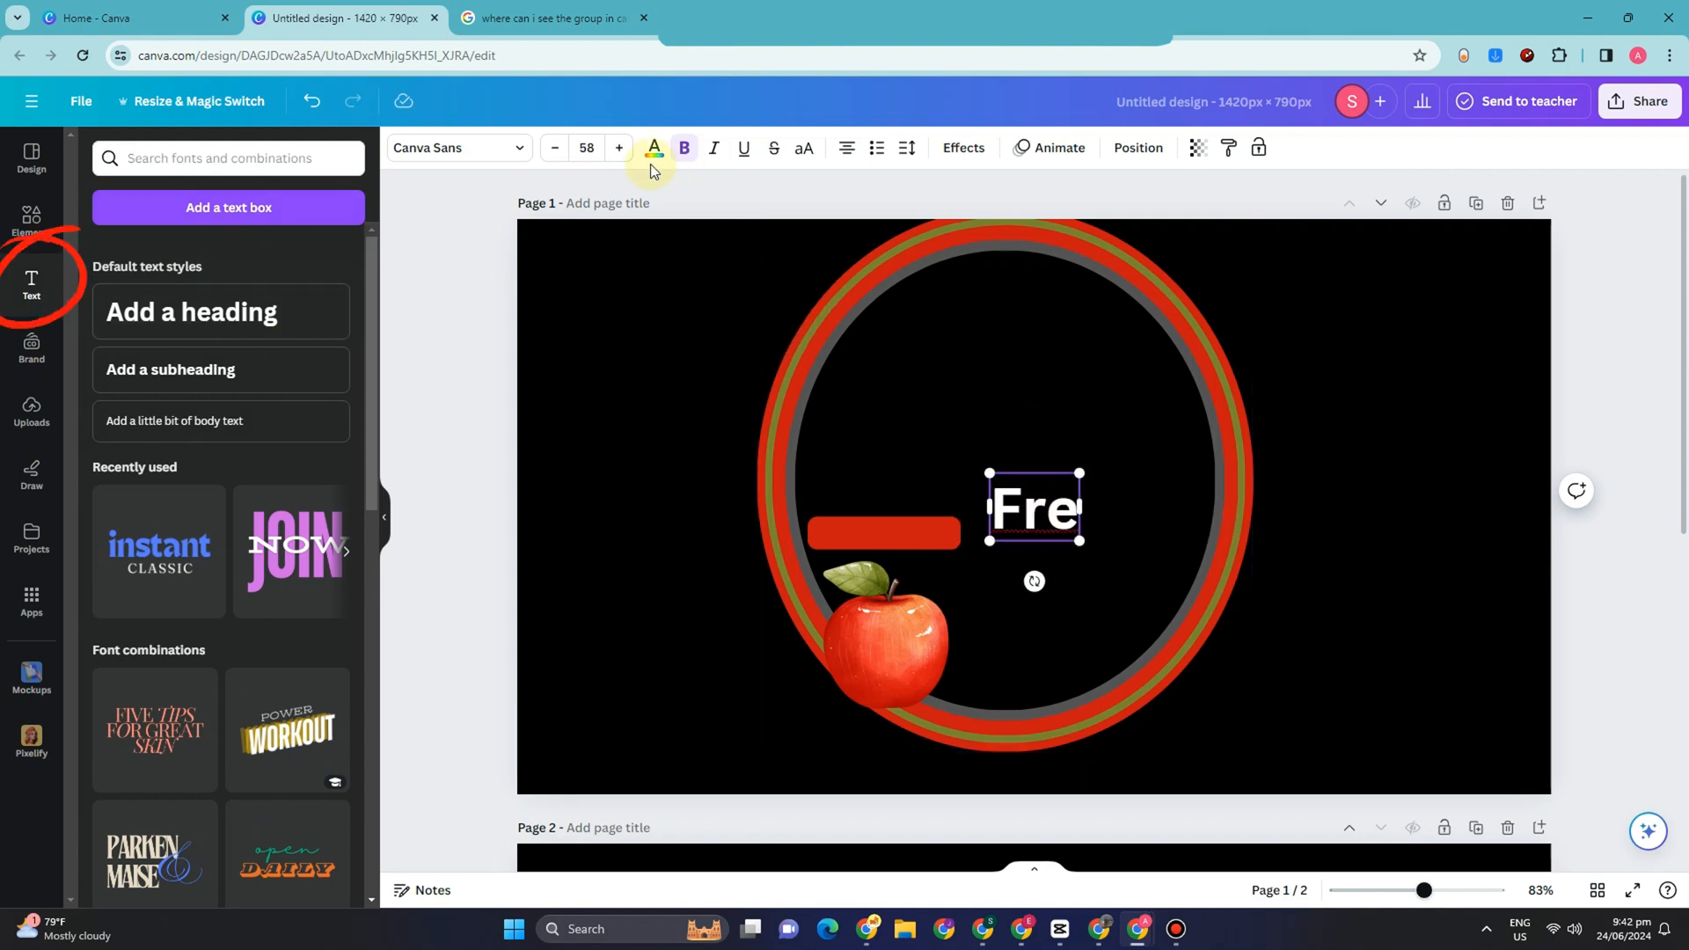
click(479, 148)
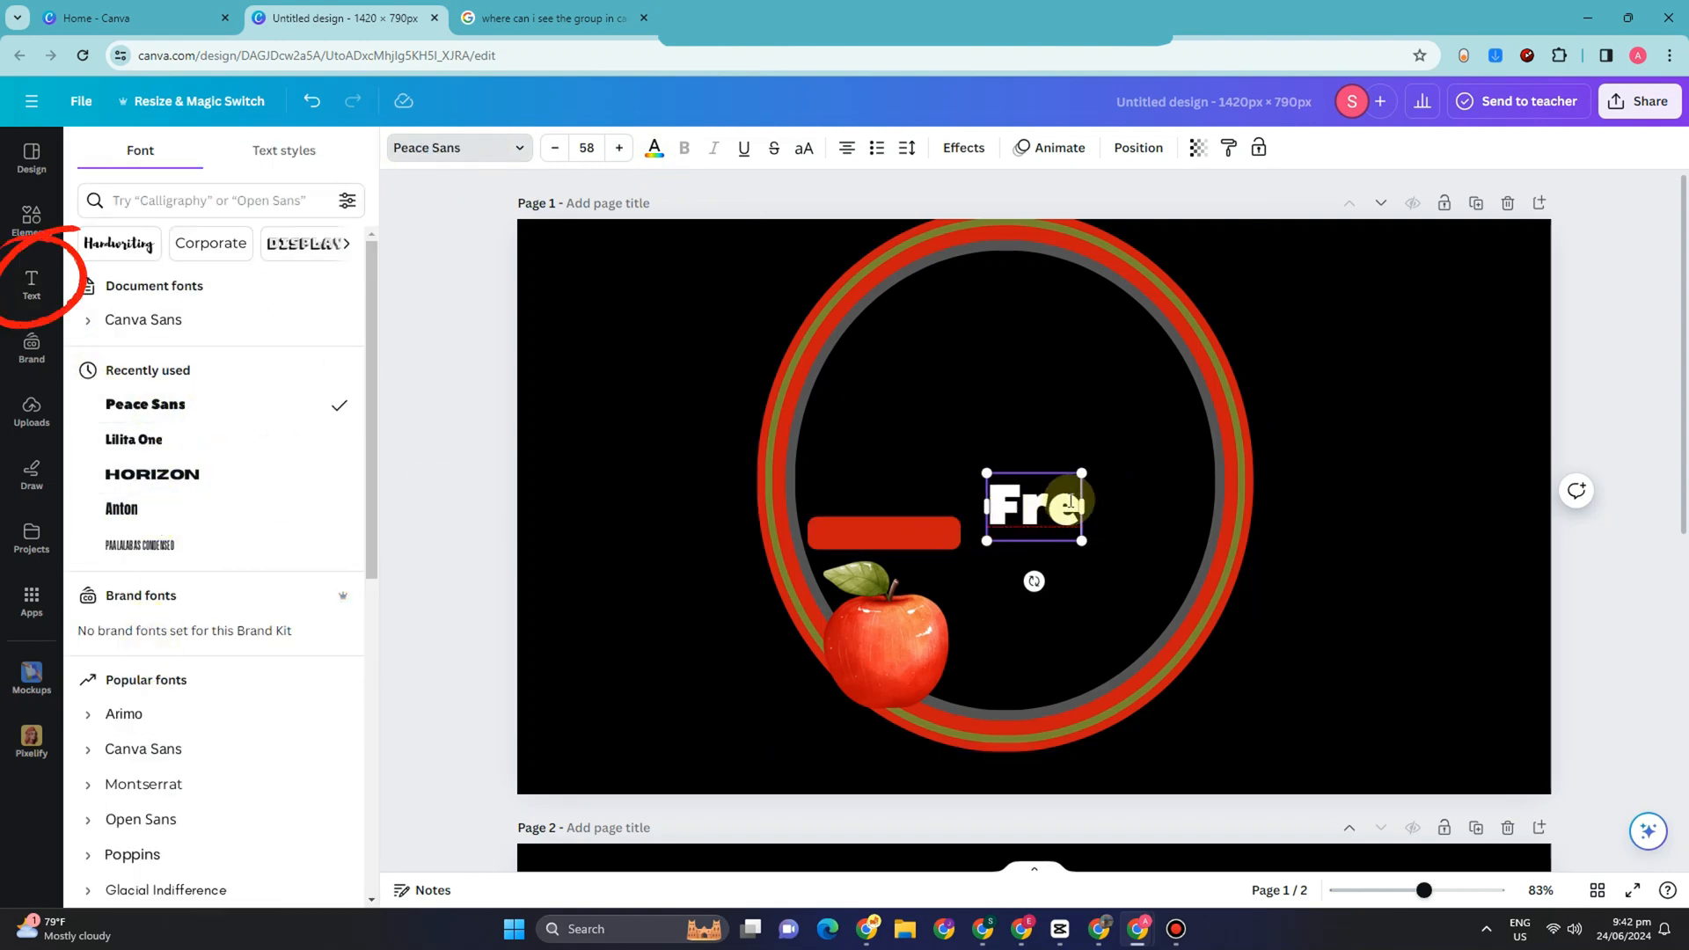
Step: Apply a red Outline effect to the "Fre" text, shrink it to size 51.3 and place it above the red bar
click(963, 147)
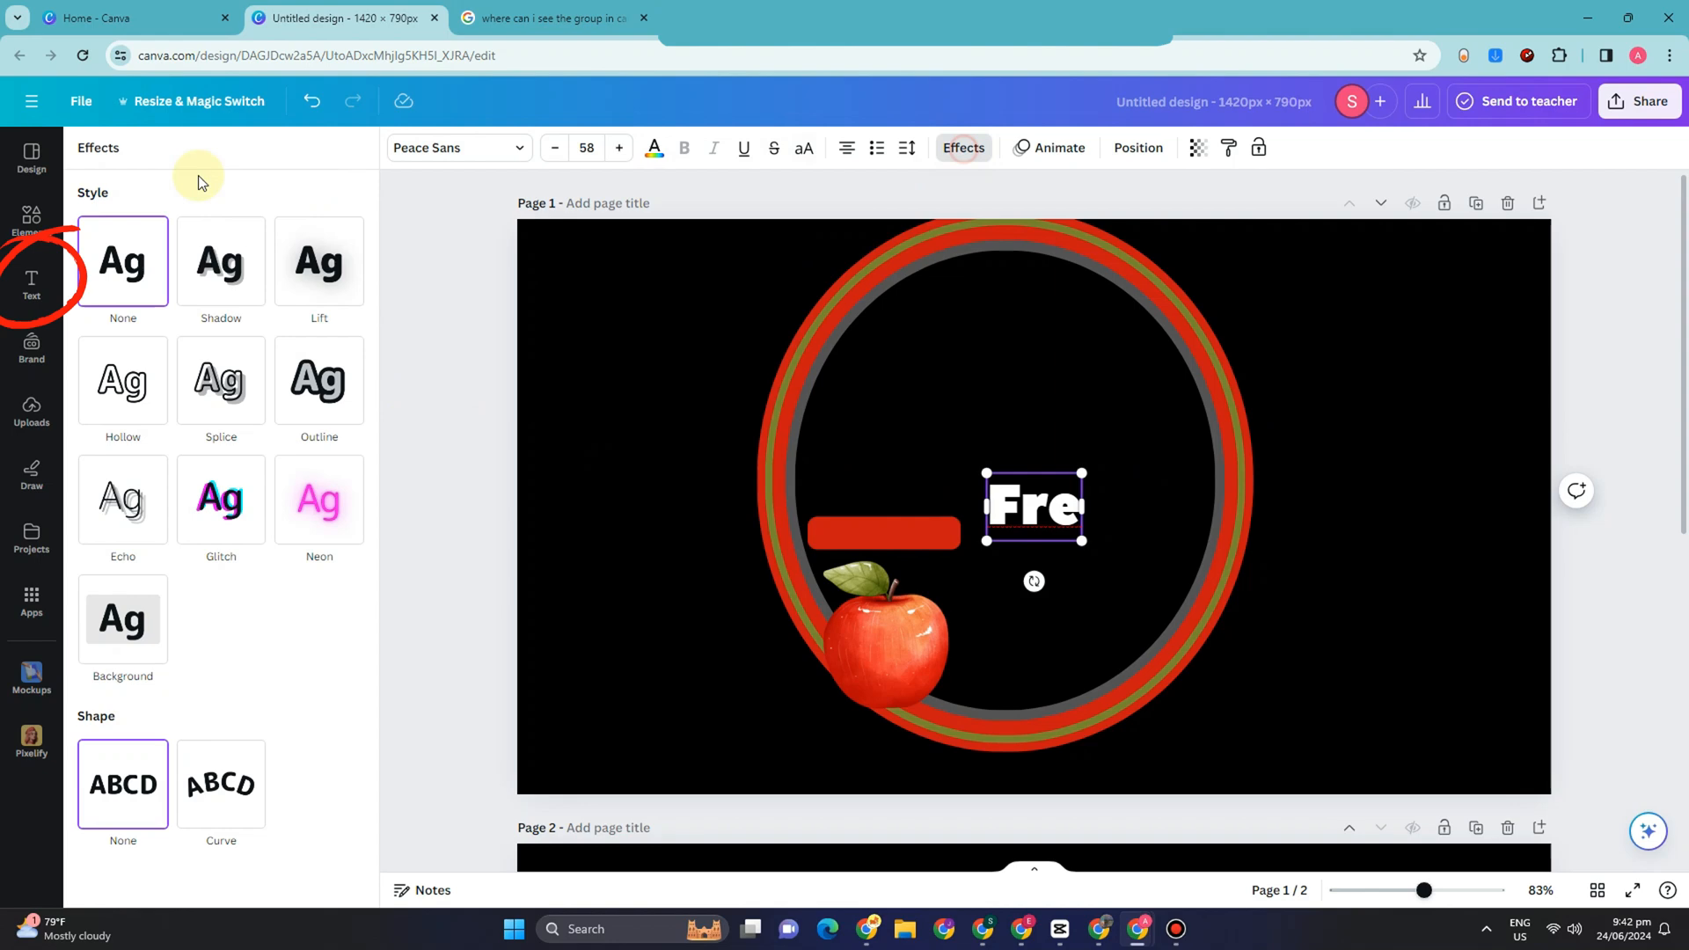
click(312, 390)
click(350, 530)
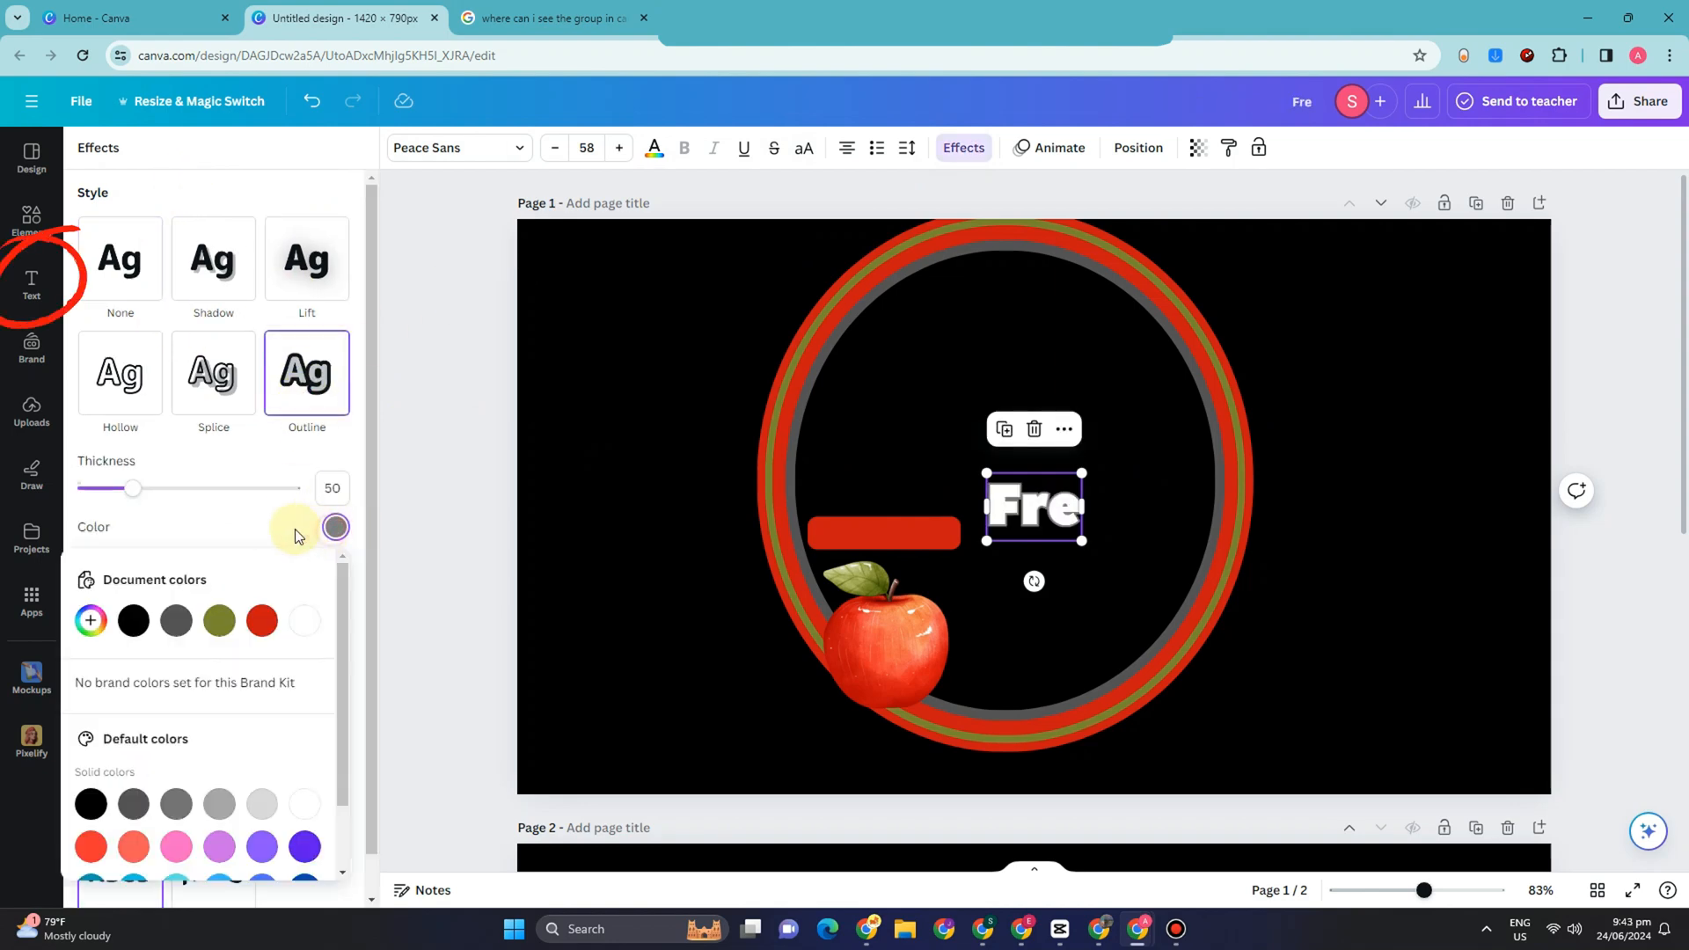
click(262, 620)
drag(1003, 495, 869, 497)
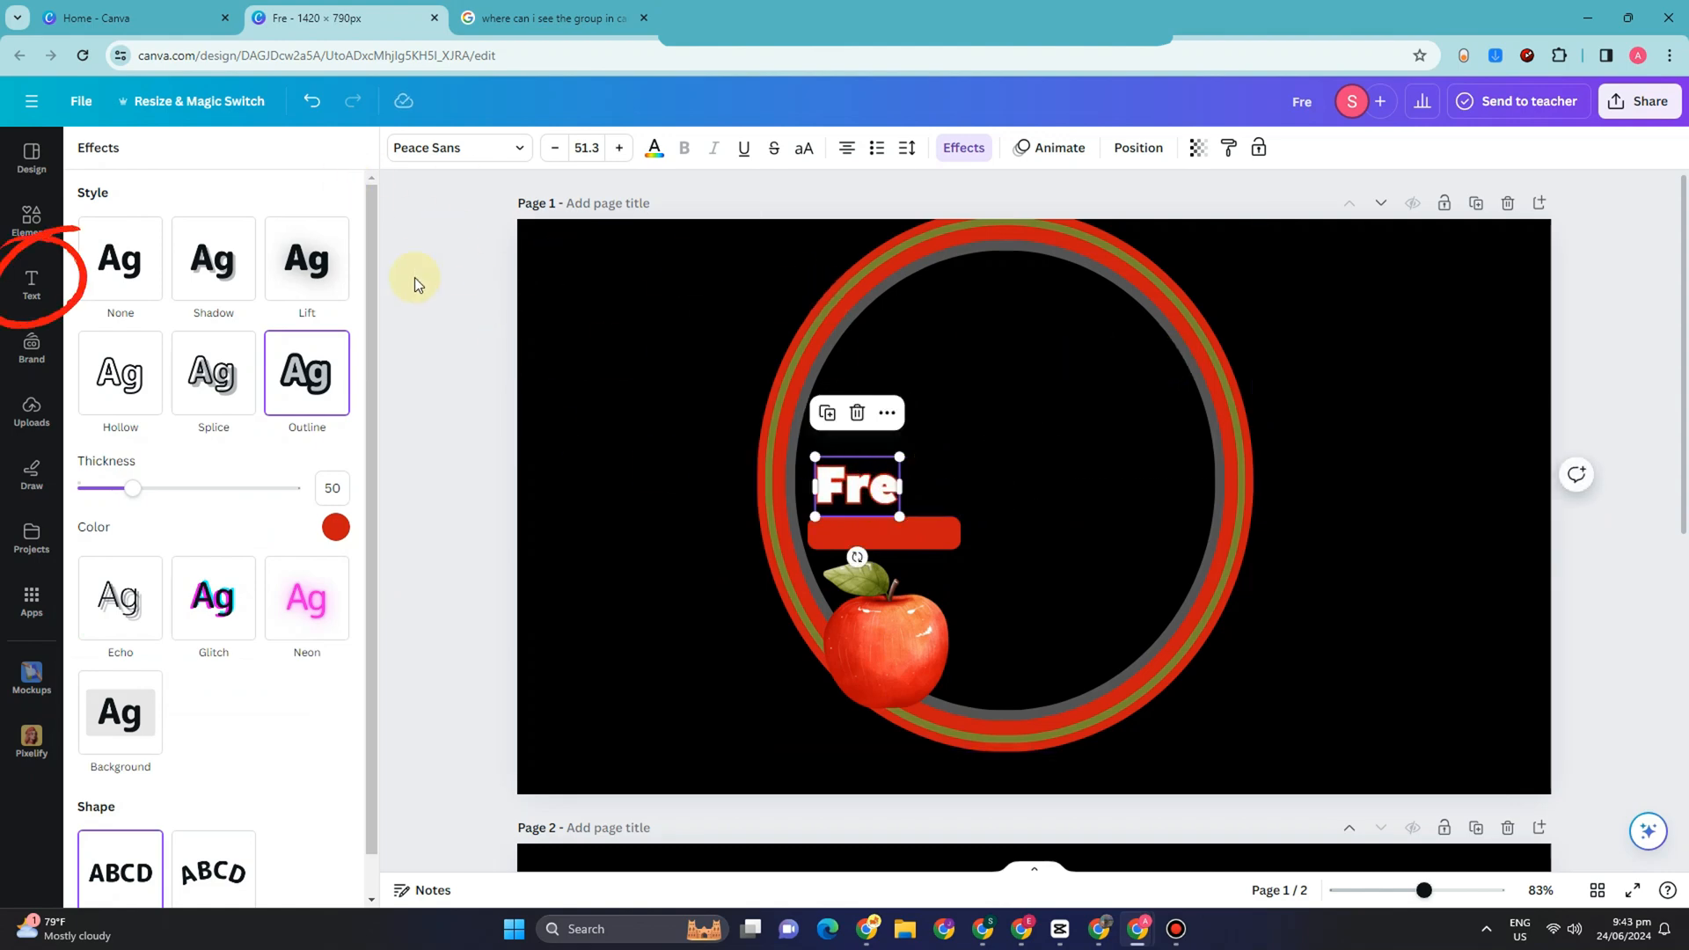
click(33, 286)
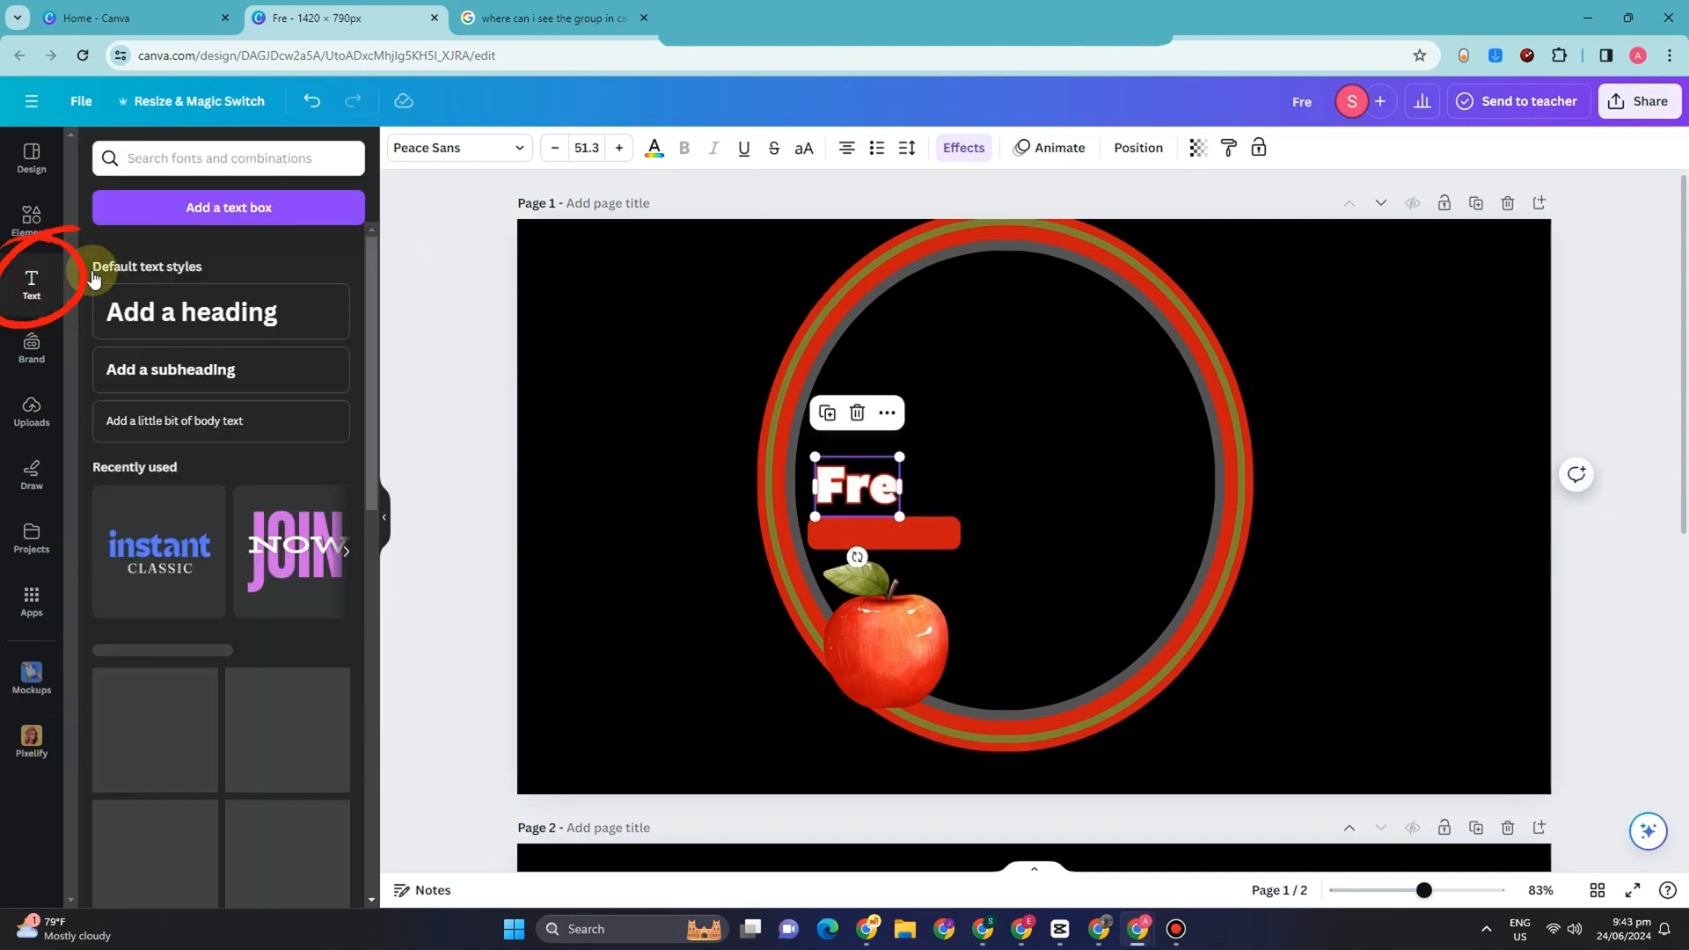
click(220, 311)
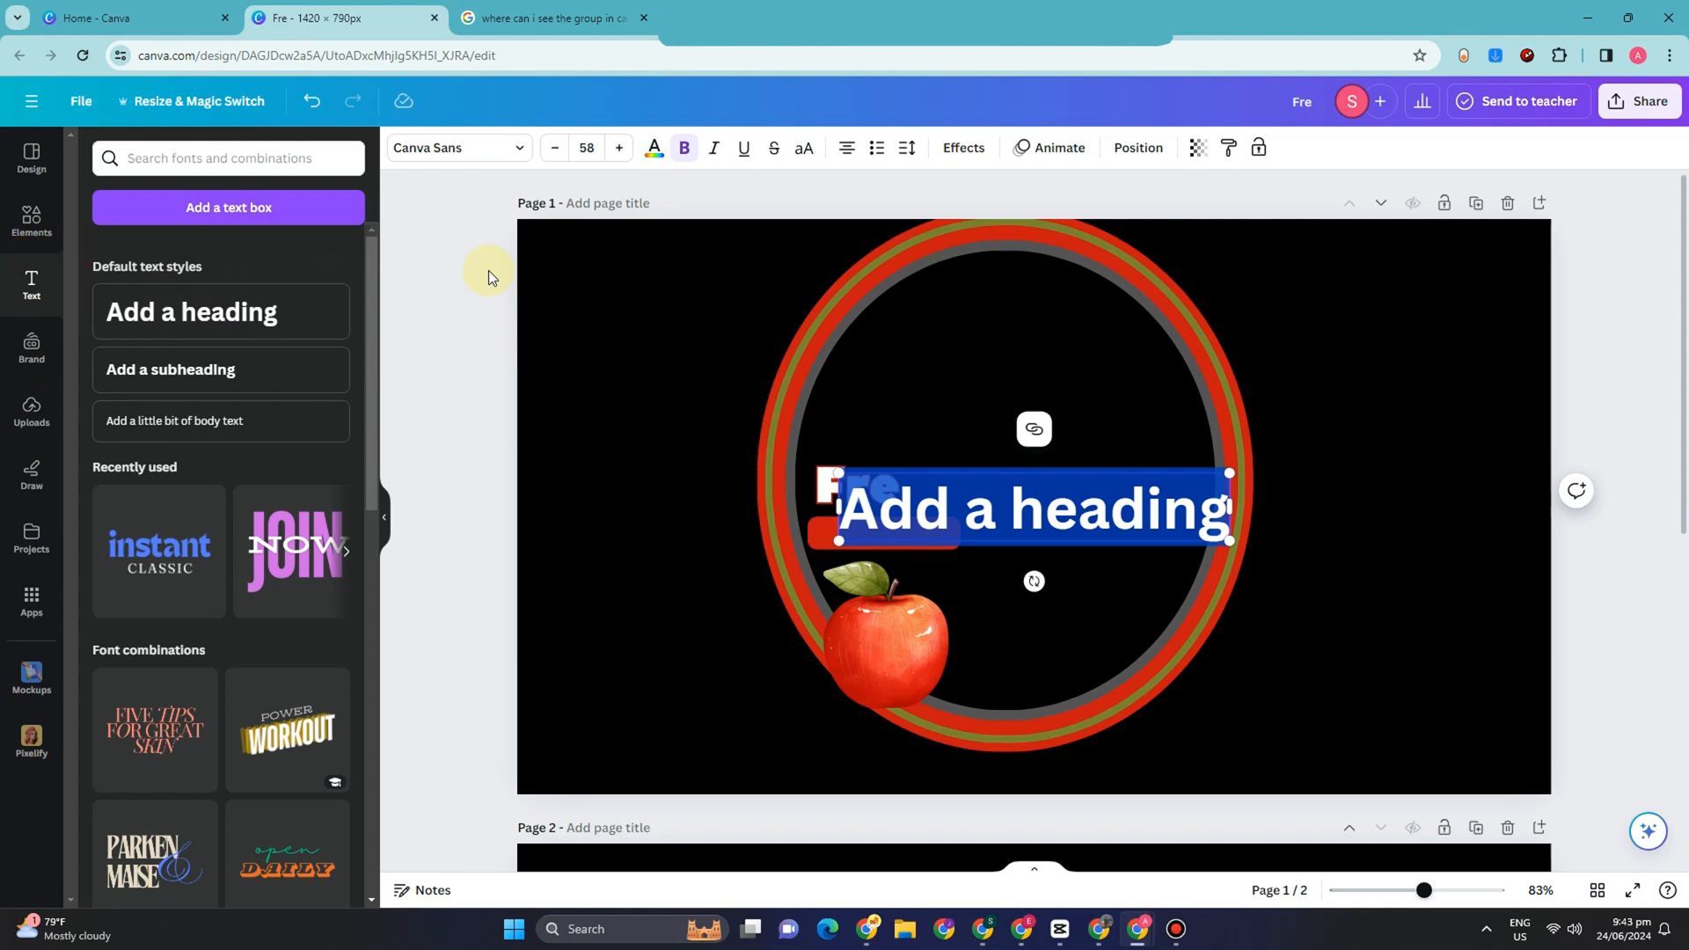
text(Sh)
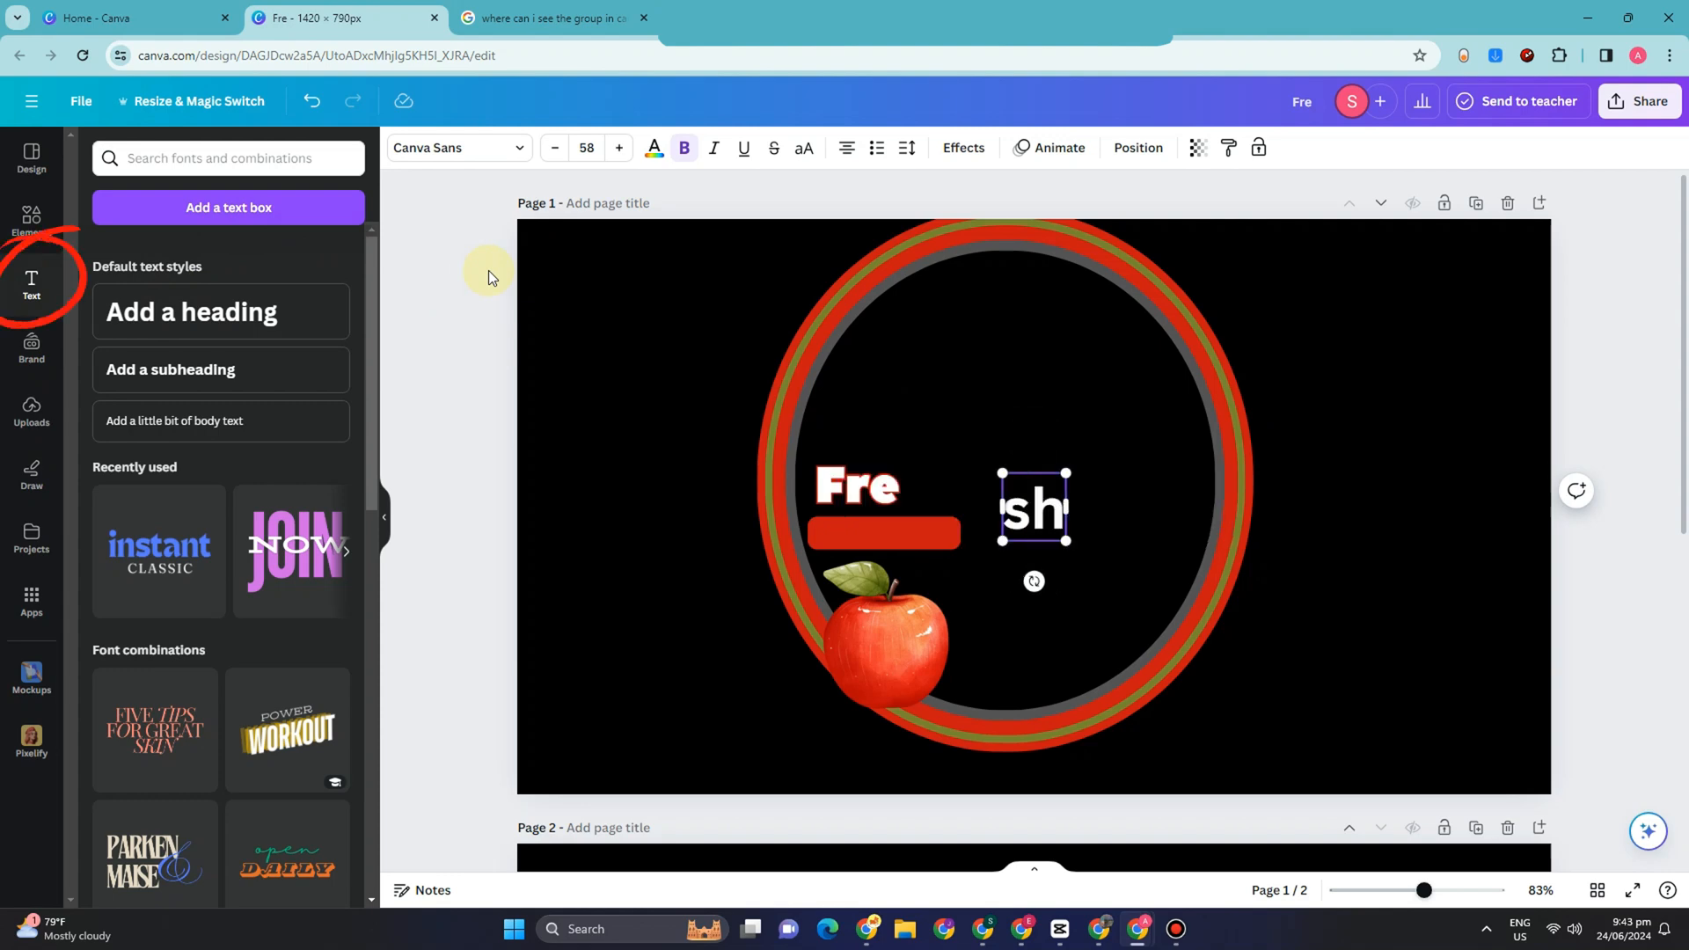
drag(1071, 472, 1100, 442)
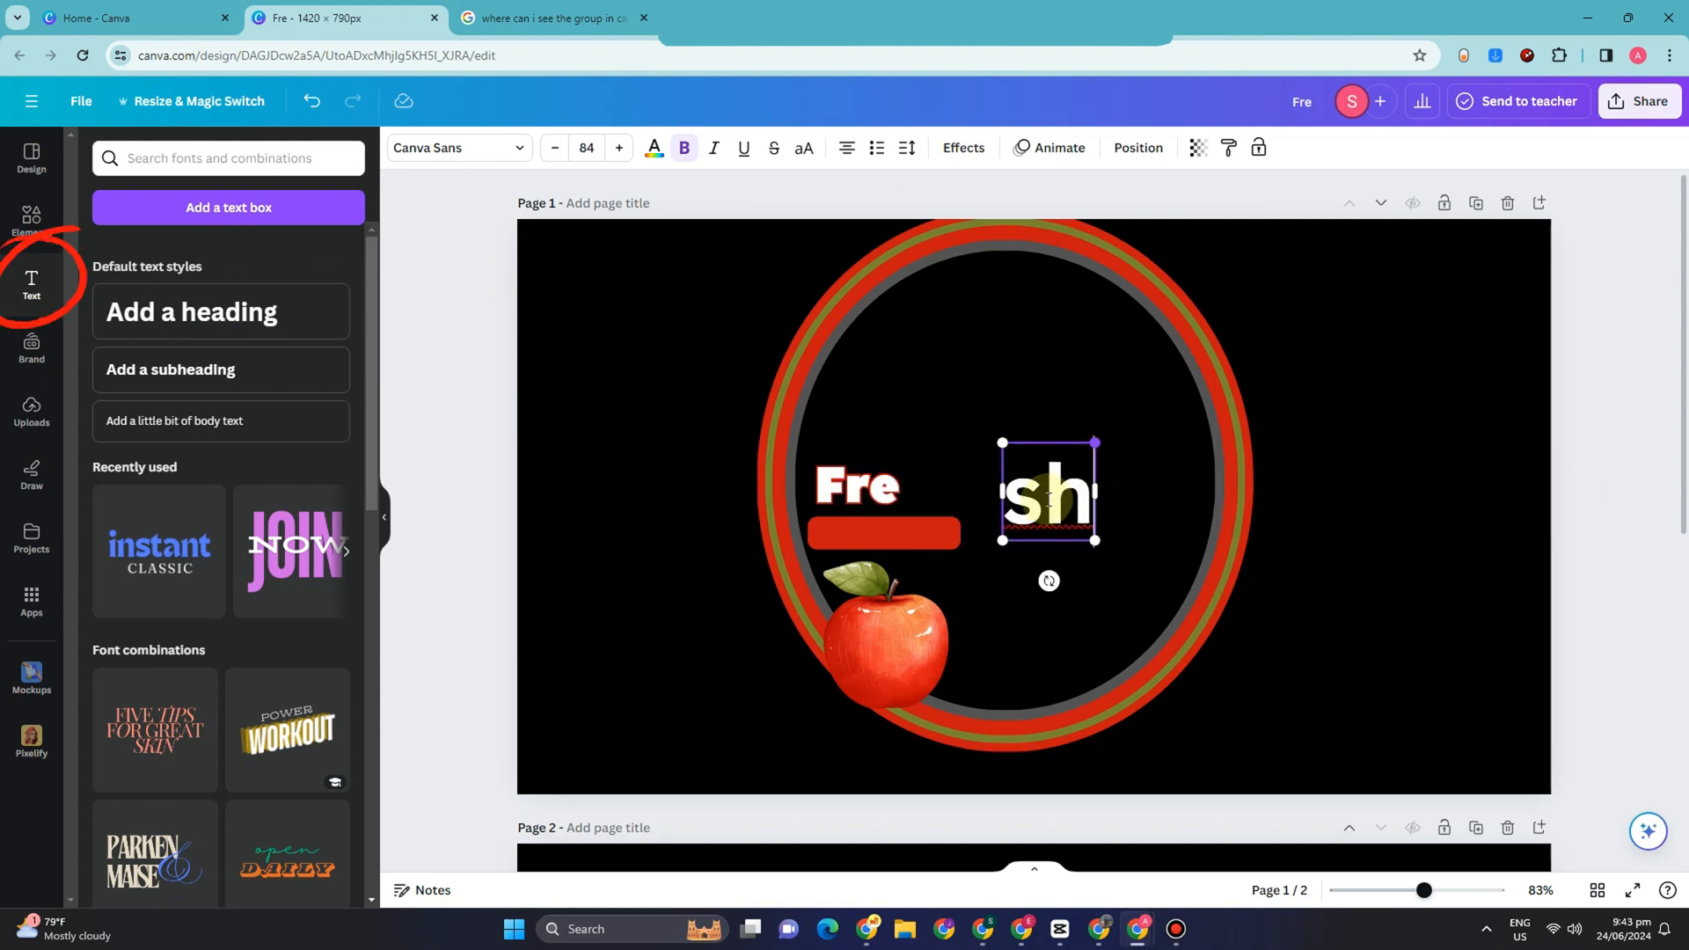
drag(1043, 499, 959, 459)
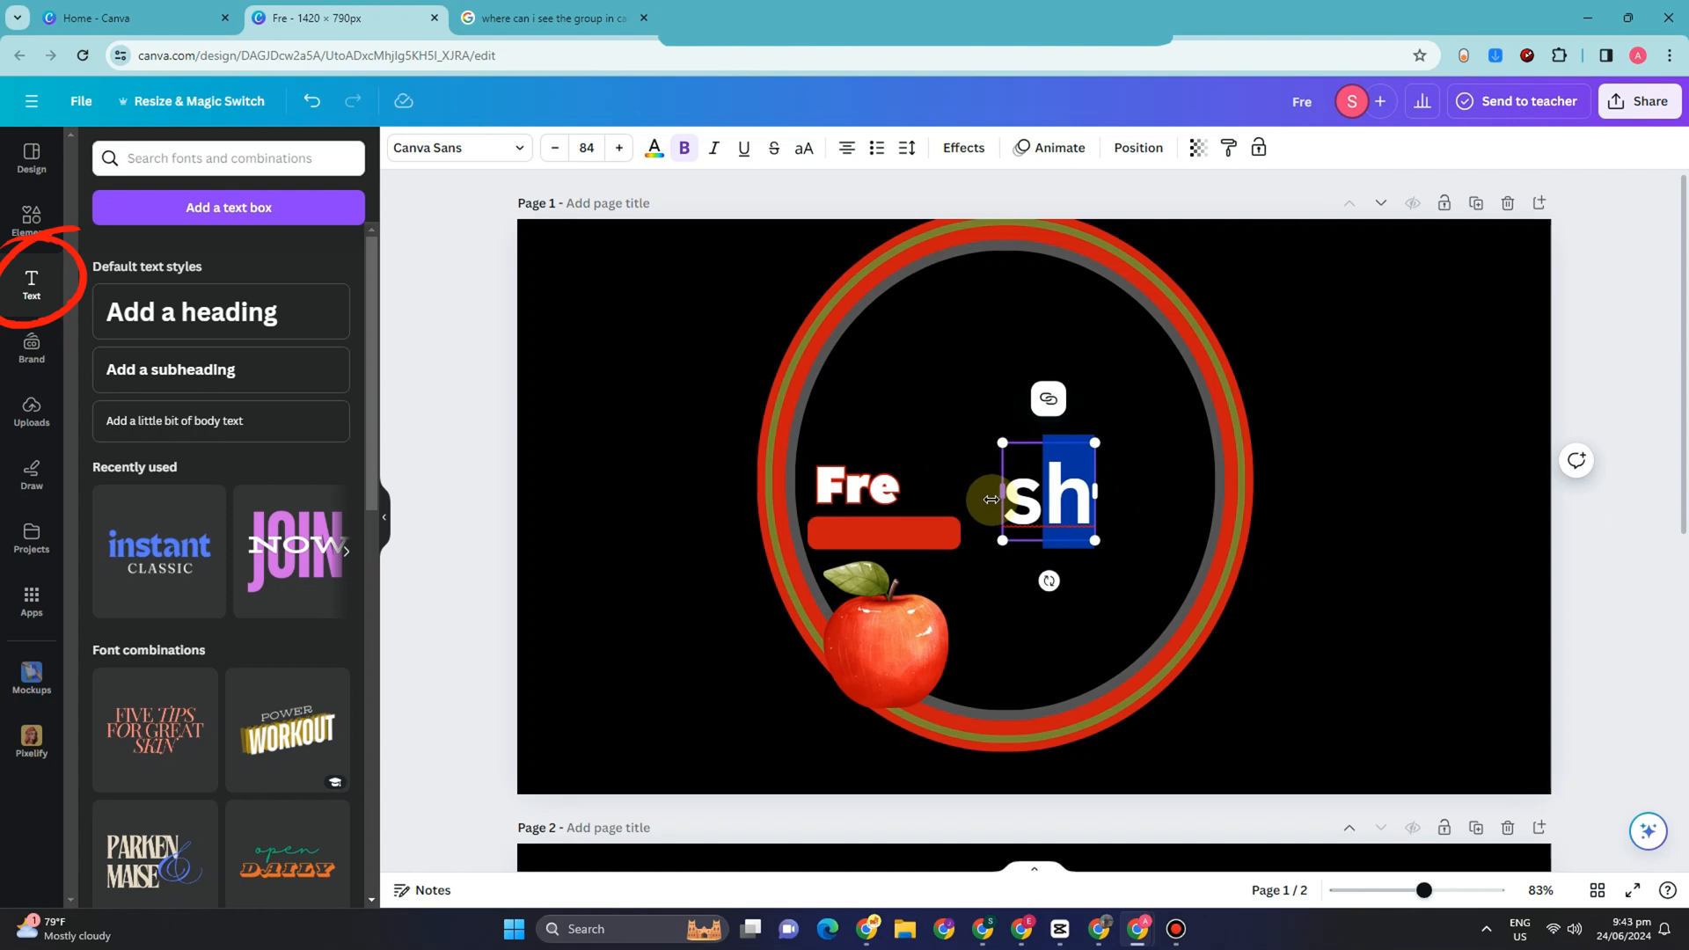
click(883, 489)
click(1039, 499)
Step: Change the heading above the red bar to uppercase "FRE"
click(906, 485)
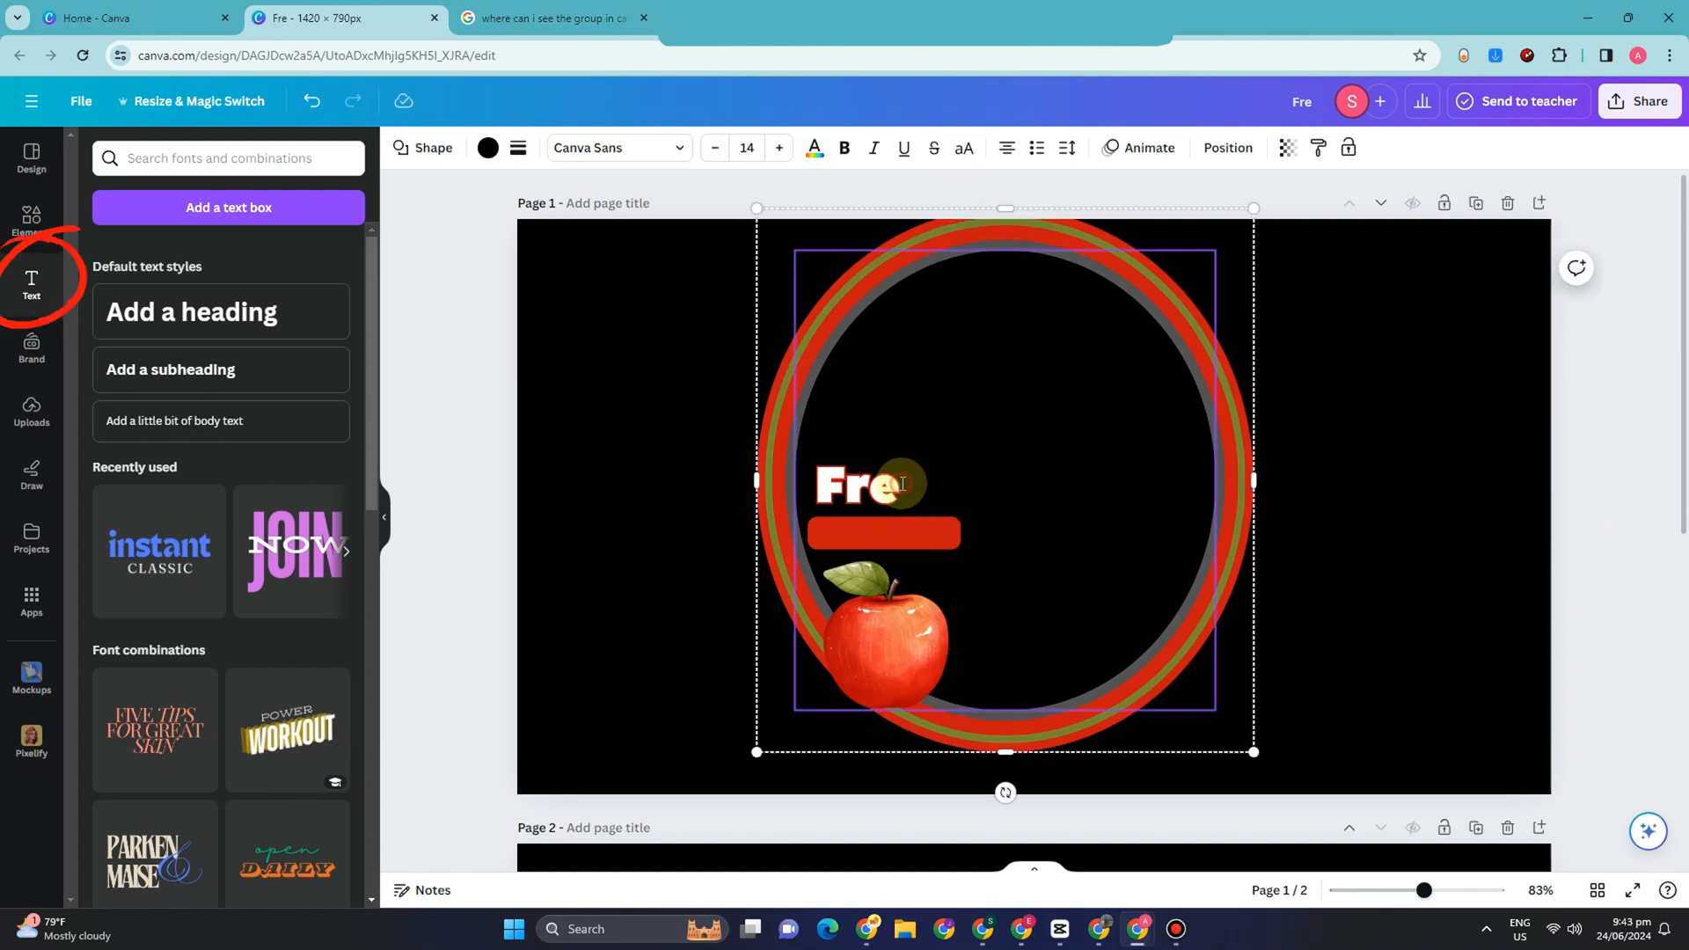
click(820, 530)
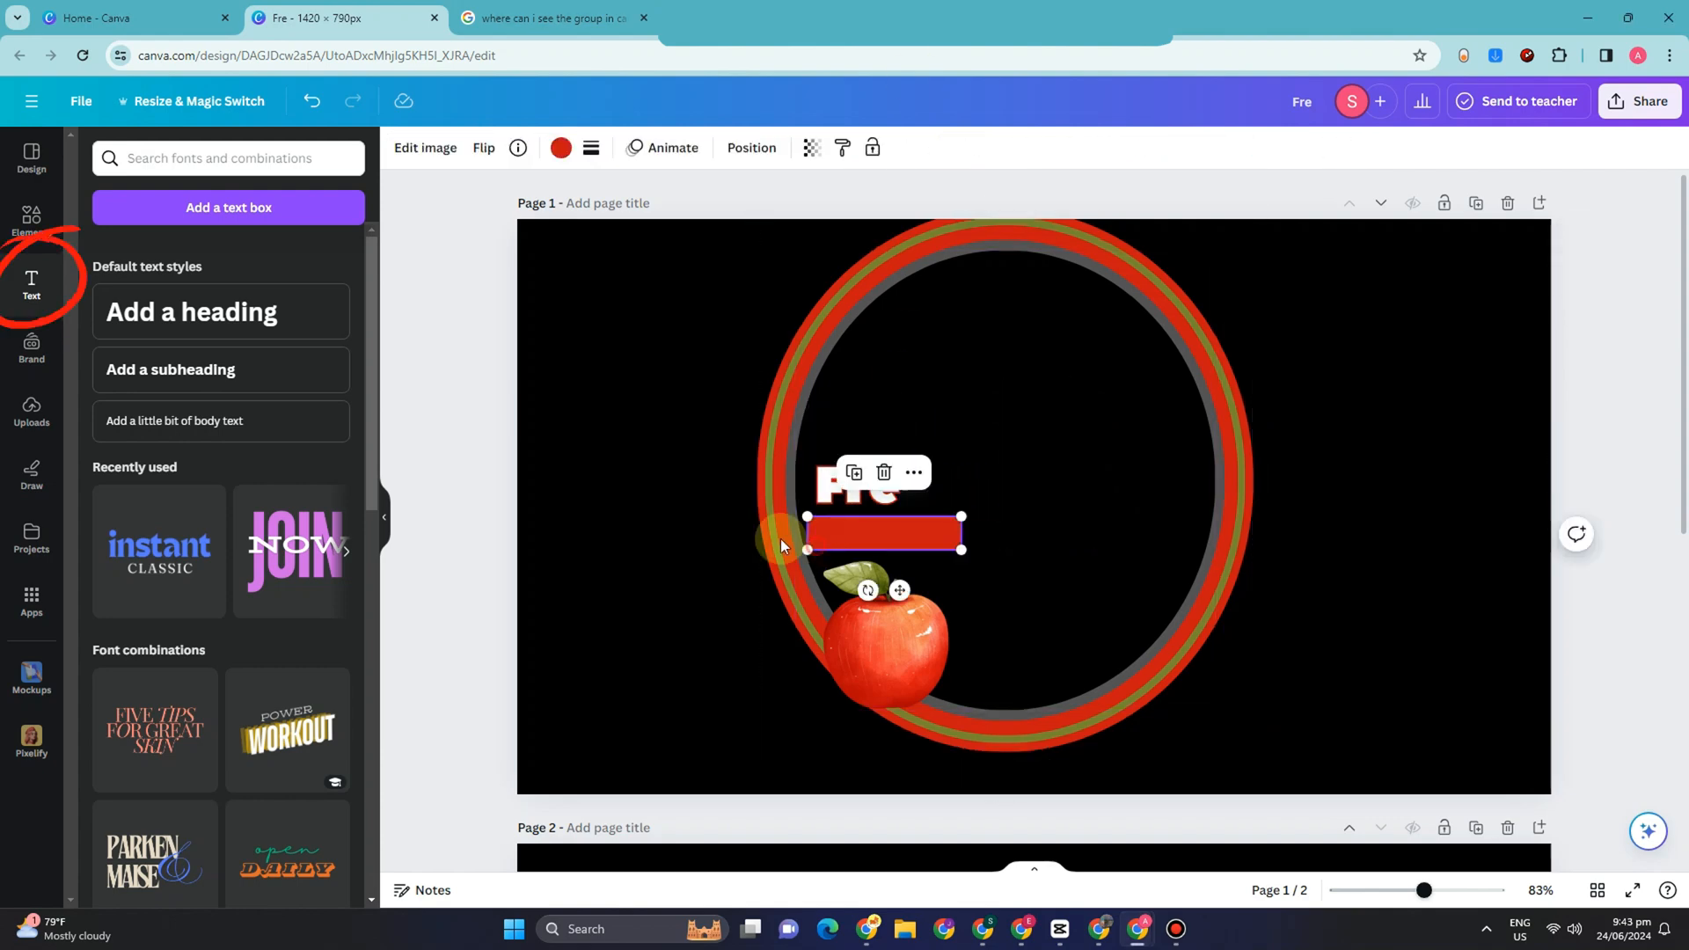
click(834, 491)
click(837, 490)
text(FRE)
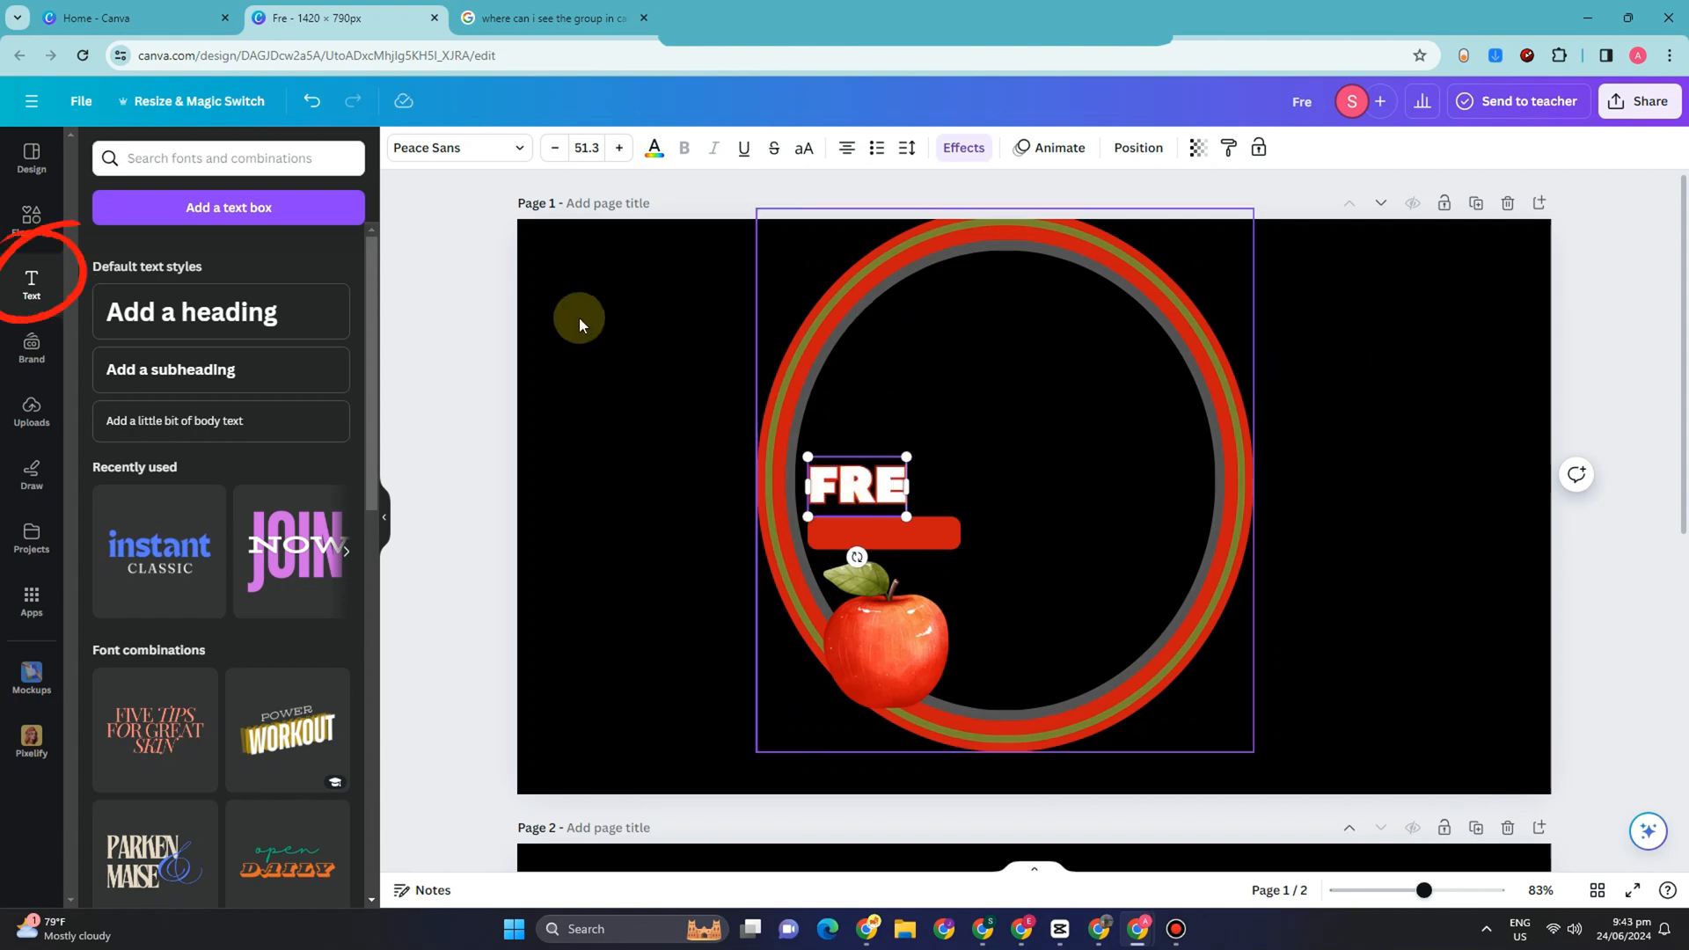
Step: Add a second heading reading "sh" inside the oval on page 1
click(290, 319)
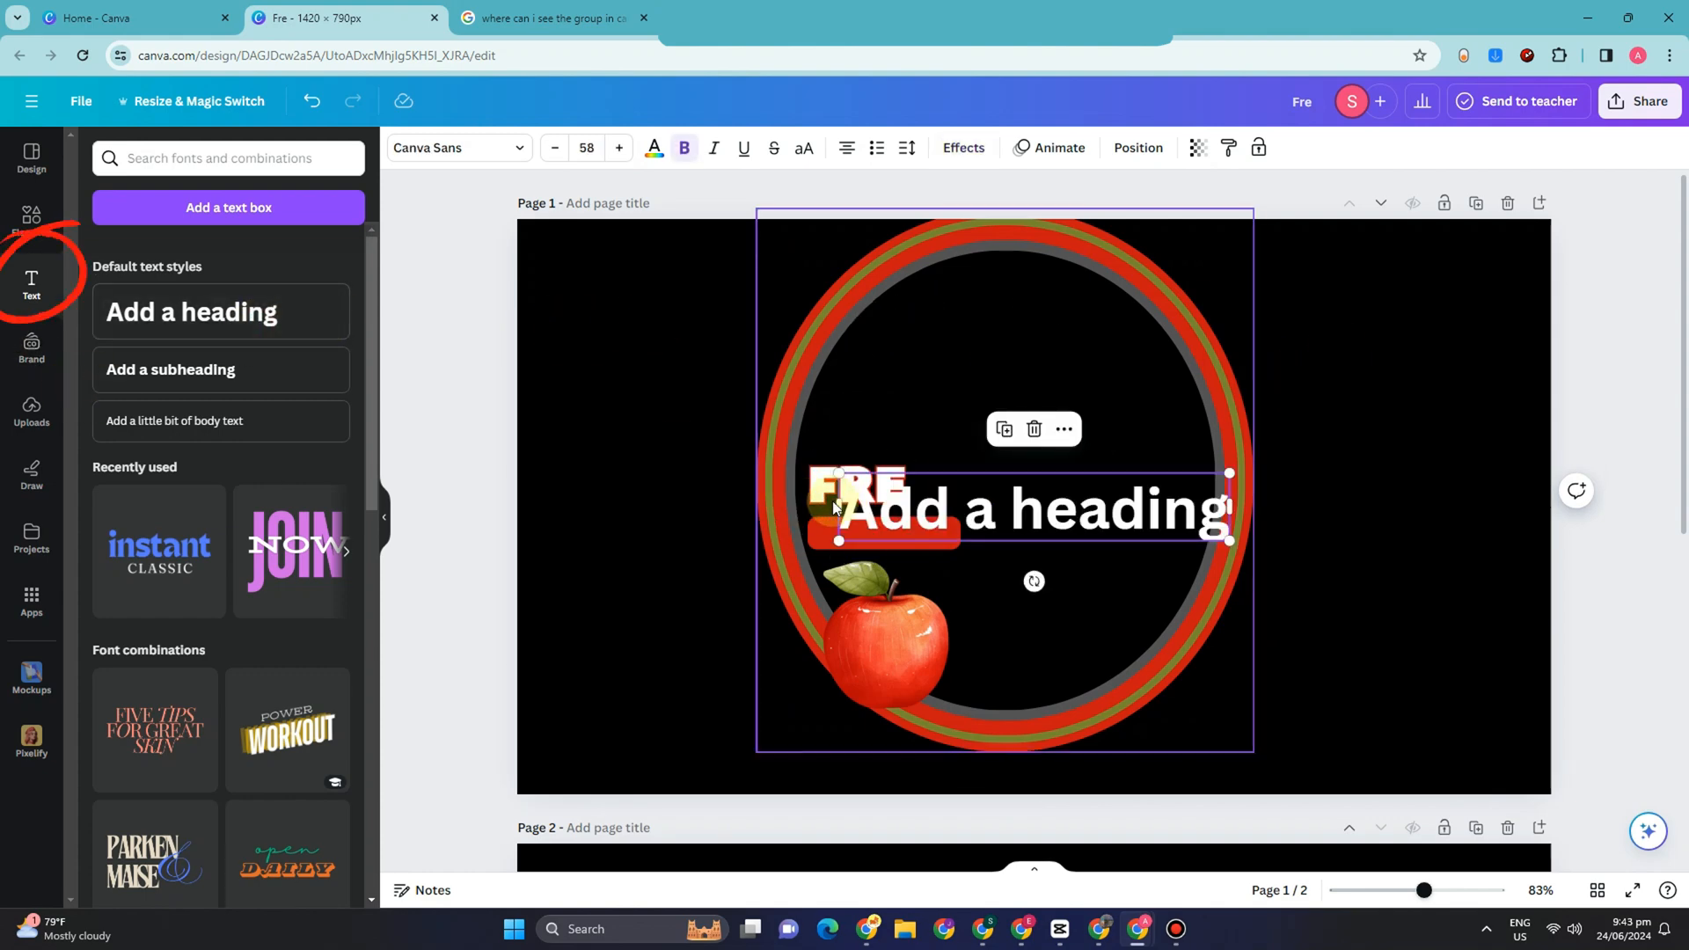
click(933, 497)
text(Sg)
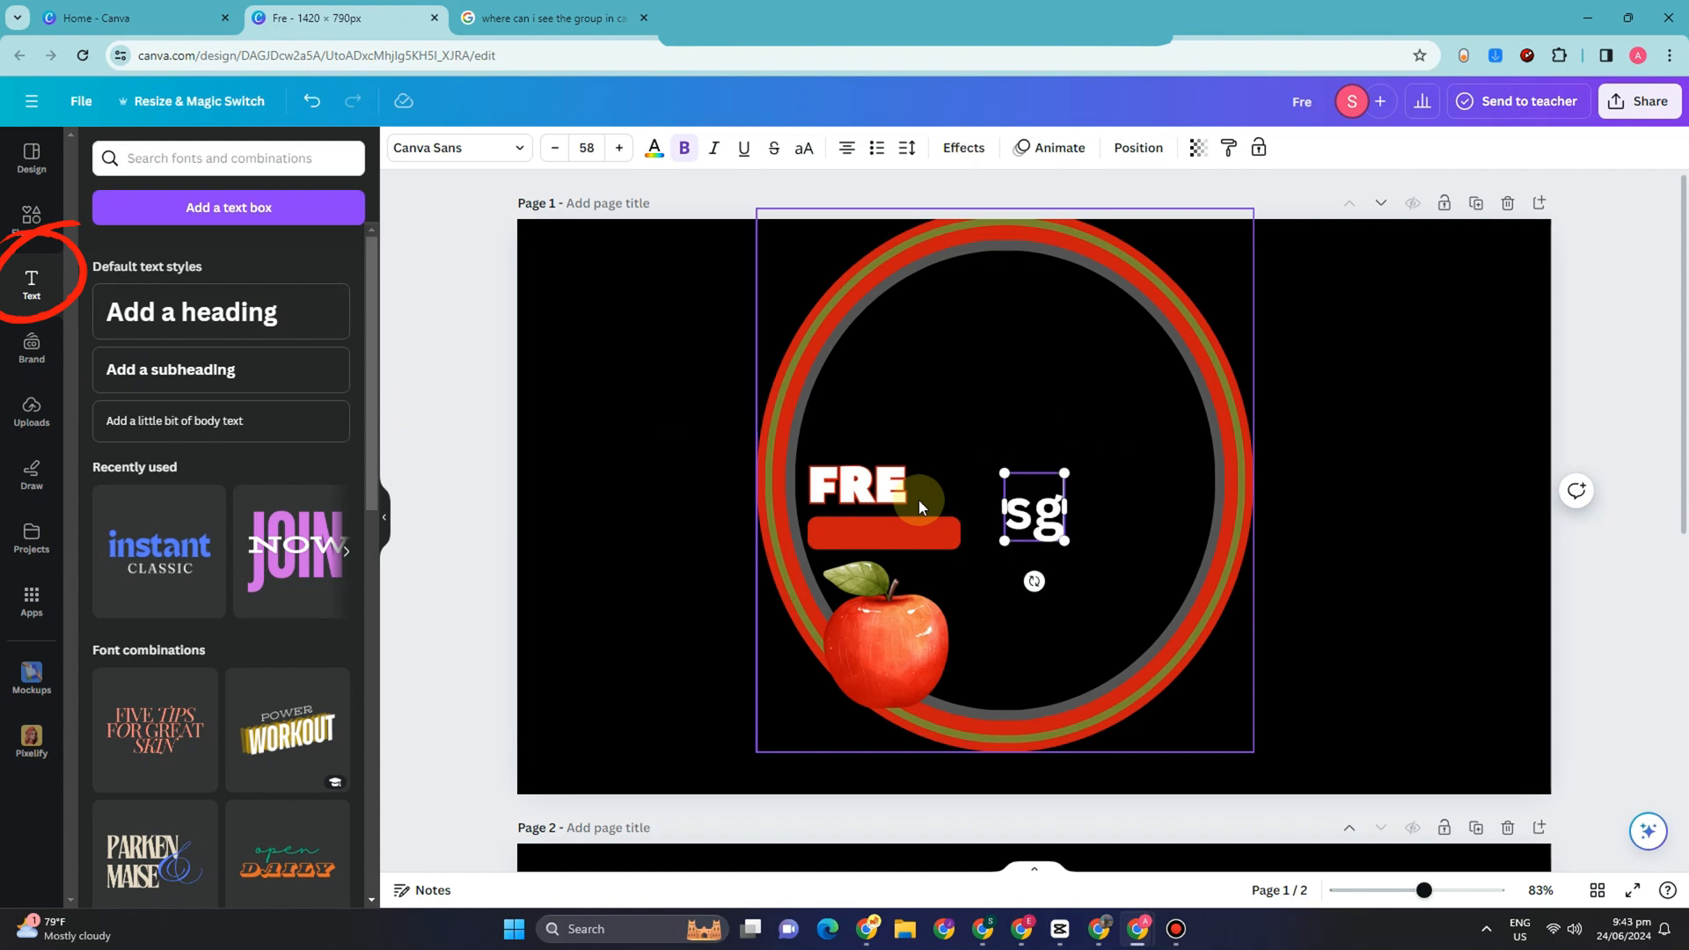
key(BackSpace)
text(h)
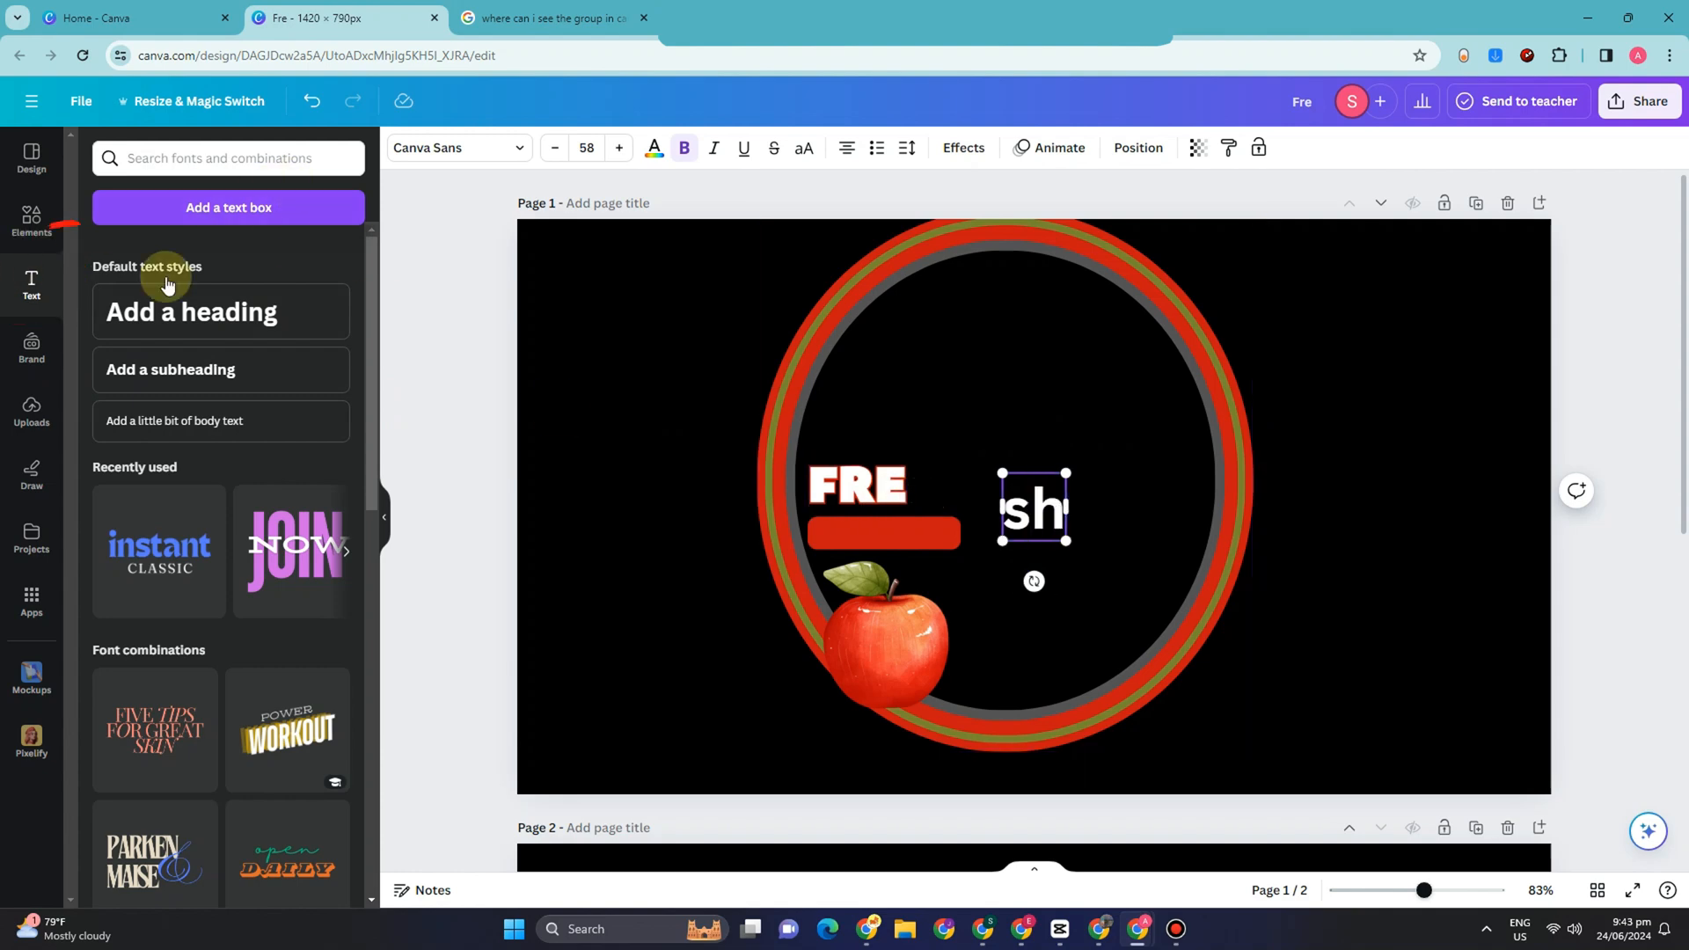
Step: Shrink the "sh" text to size 38.6, place it directly after "FRE" and color it with the document's red
click(1093, 540)
drag(1040, 508, 950, 470)
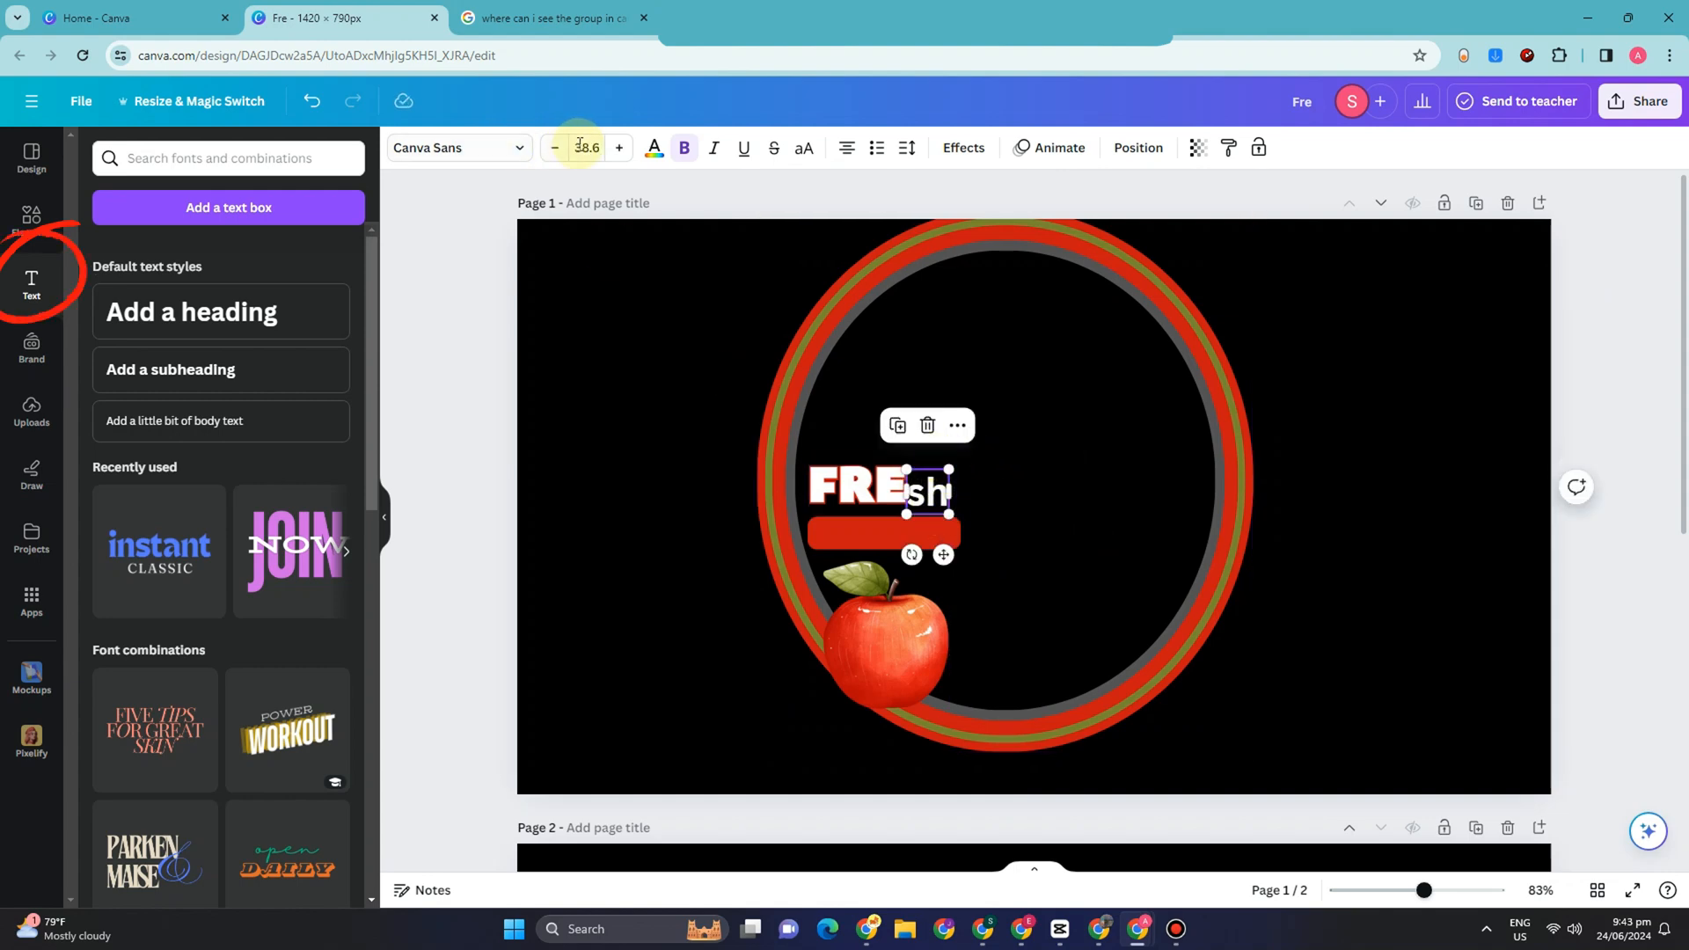
click(656, 151)
click(284, 254)
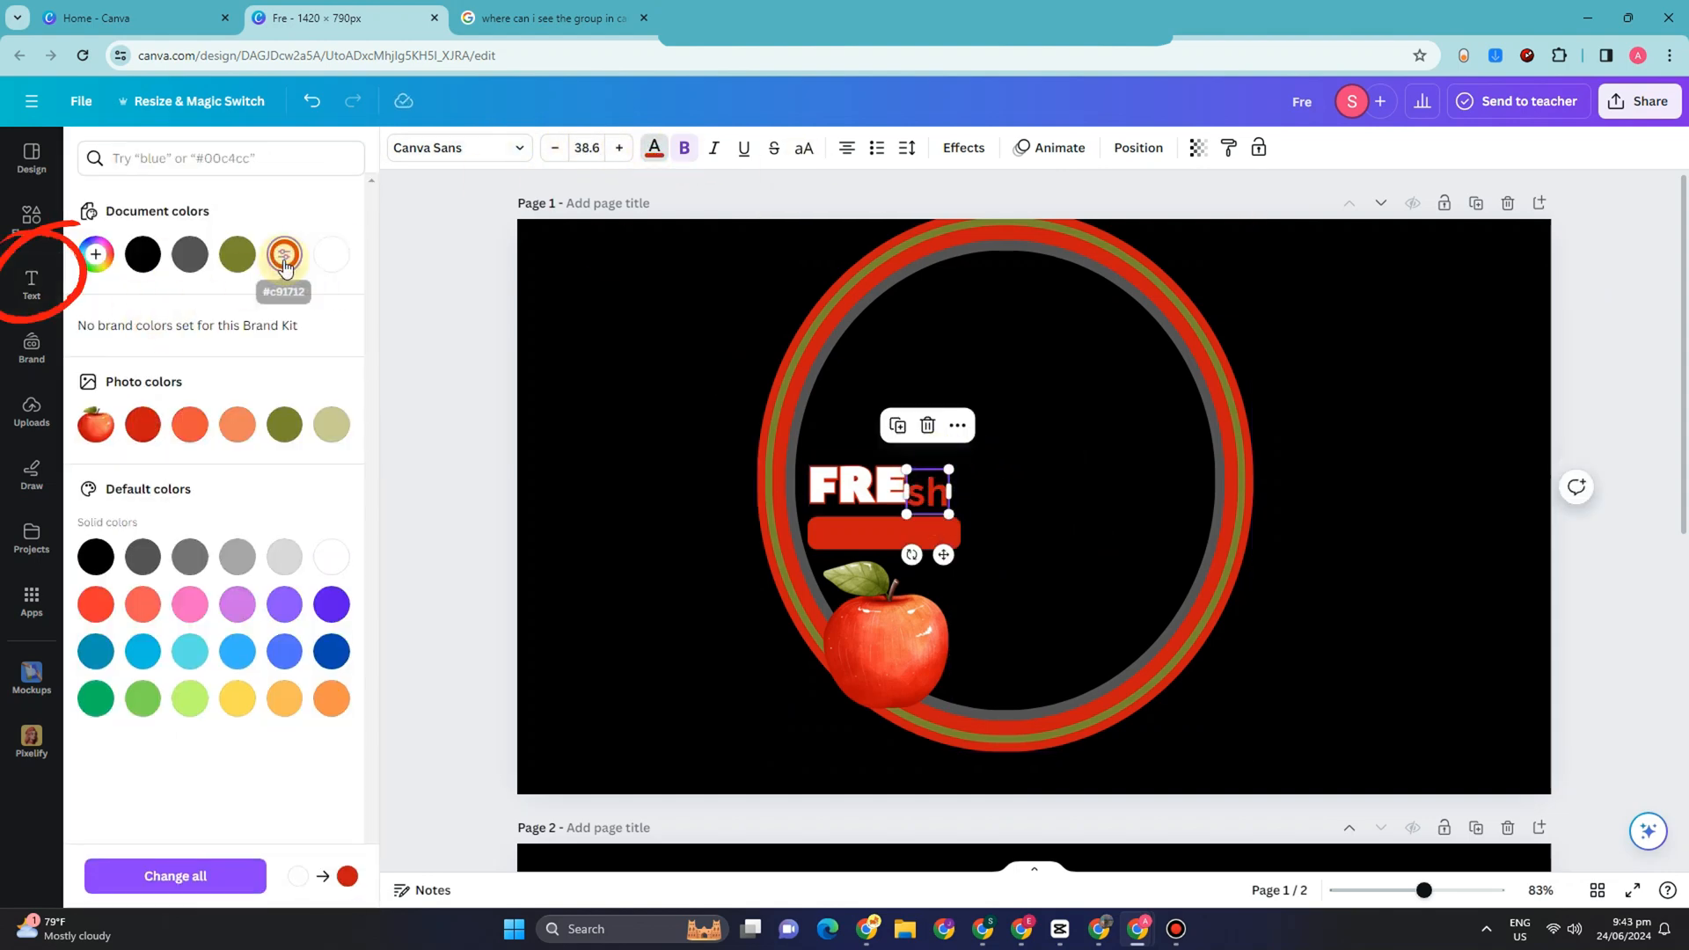
Step: Try other outline colors, including orange, on the "FRE" text and replace its outline with the Shadow effect
click(889, 484)
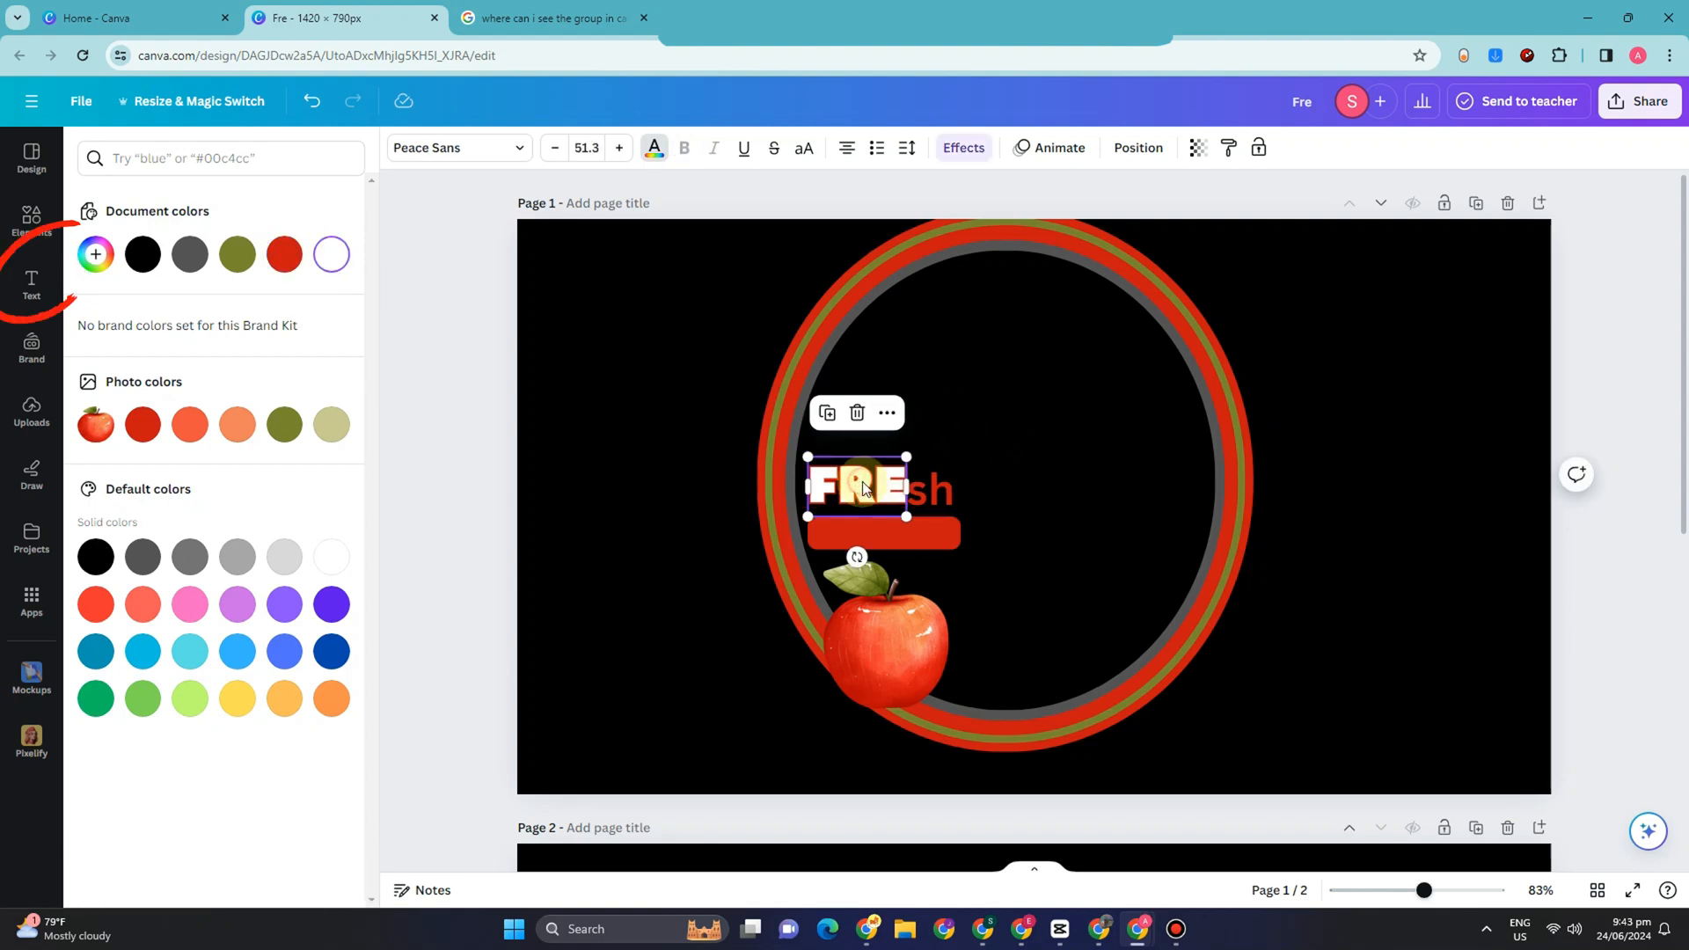
click(924, 149)
click(334, 528)
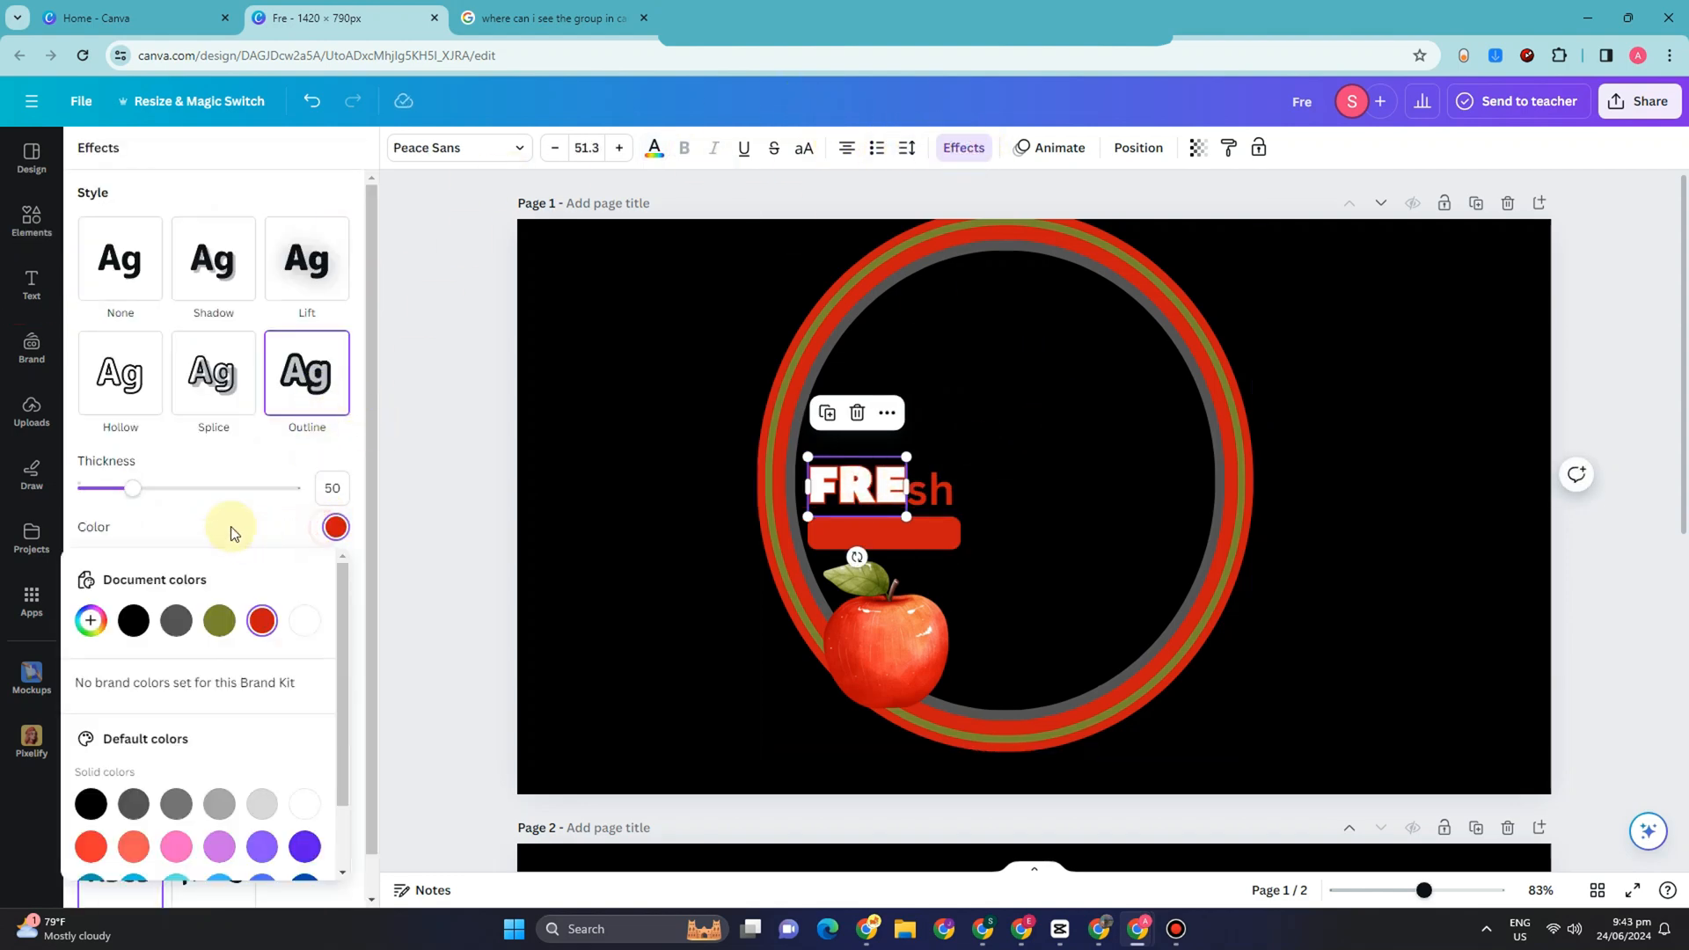
click(176, 620)
scroll(226, 606, down, 1)
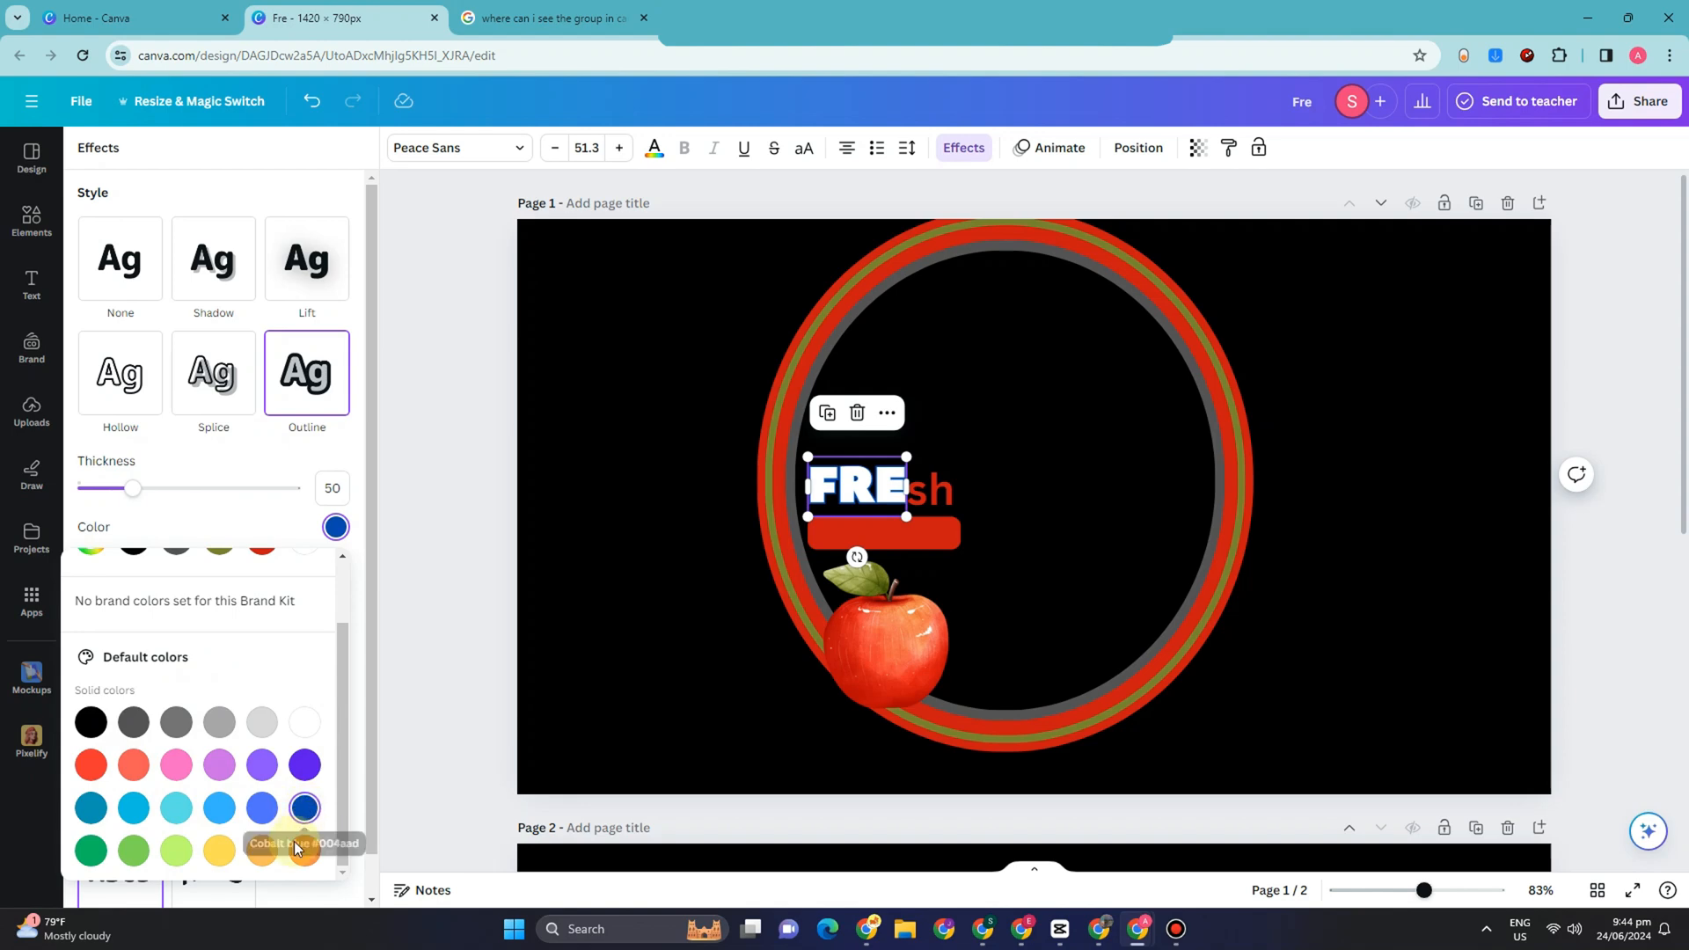
click(217, 849)
click(306, 853)
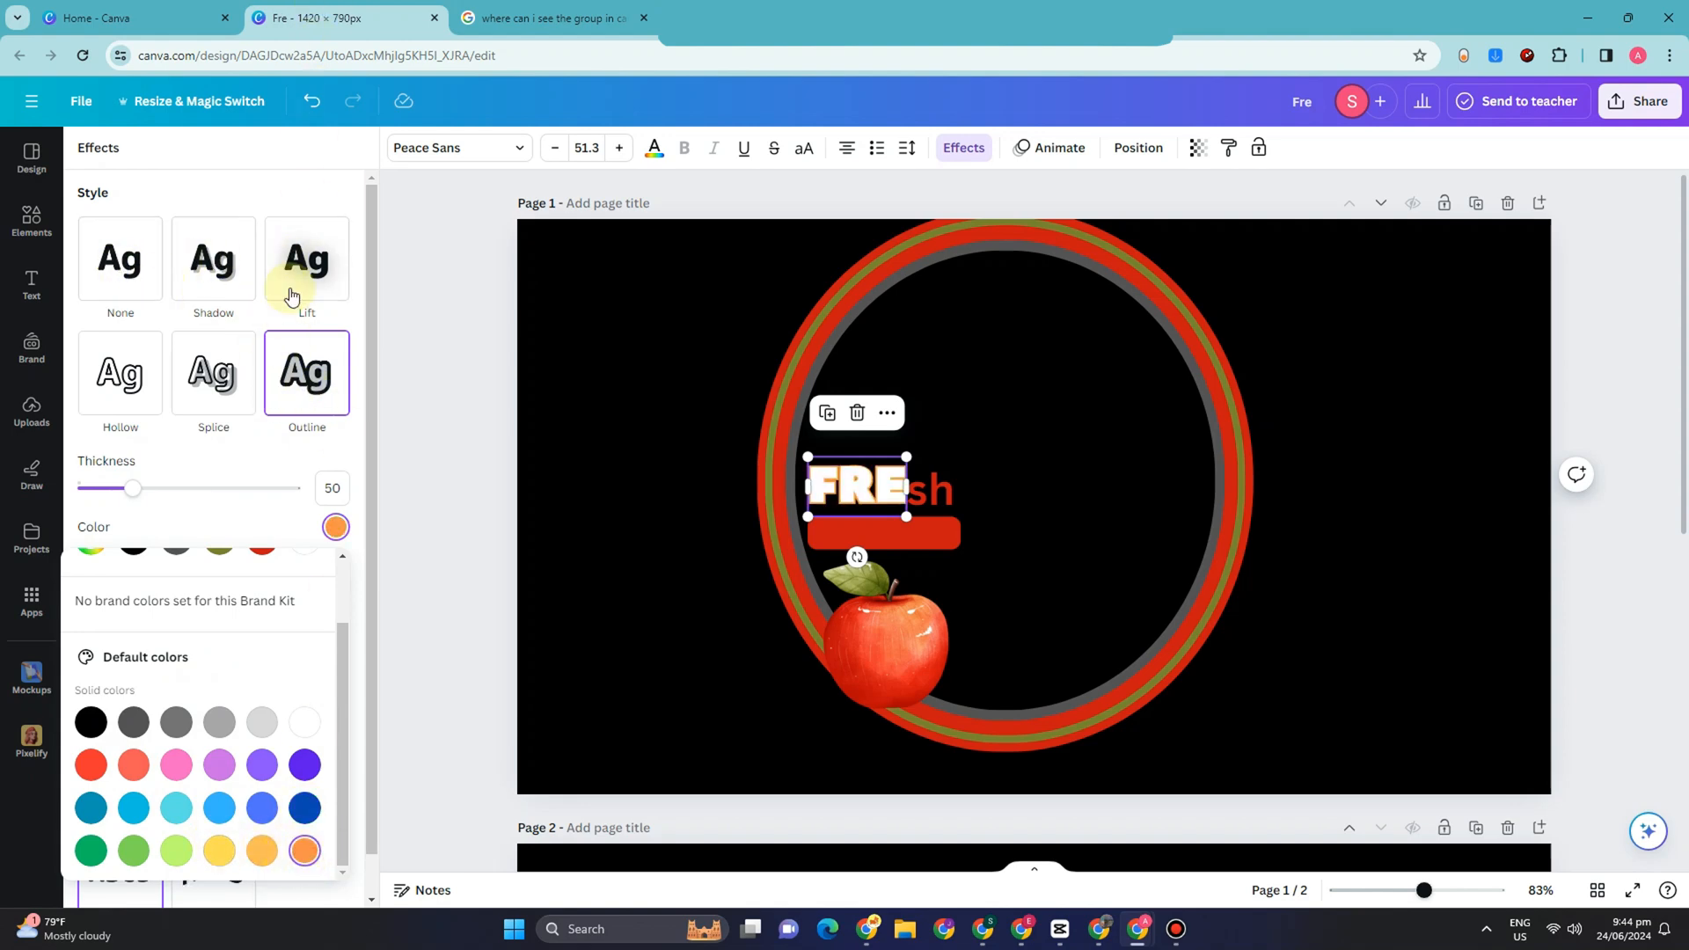
click(211, 258)
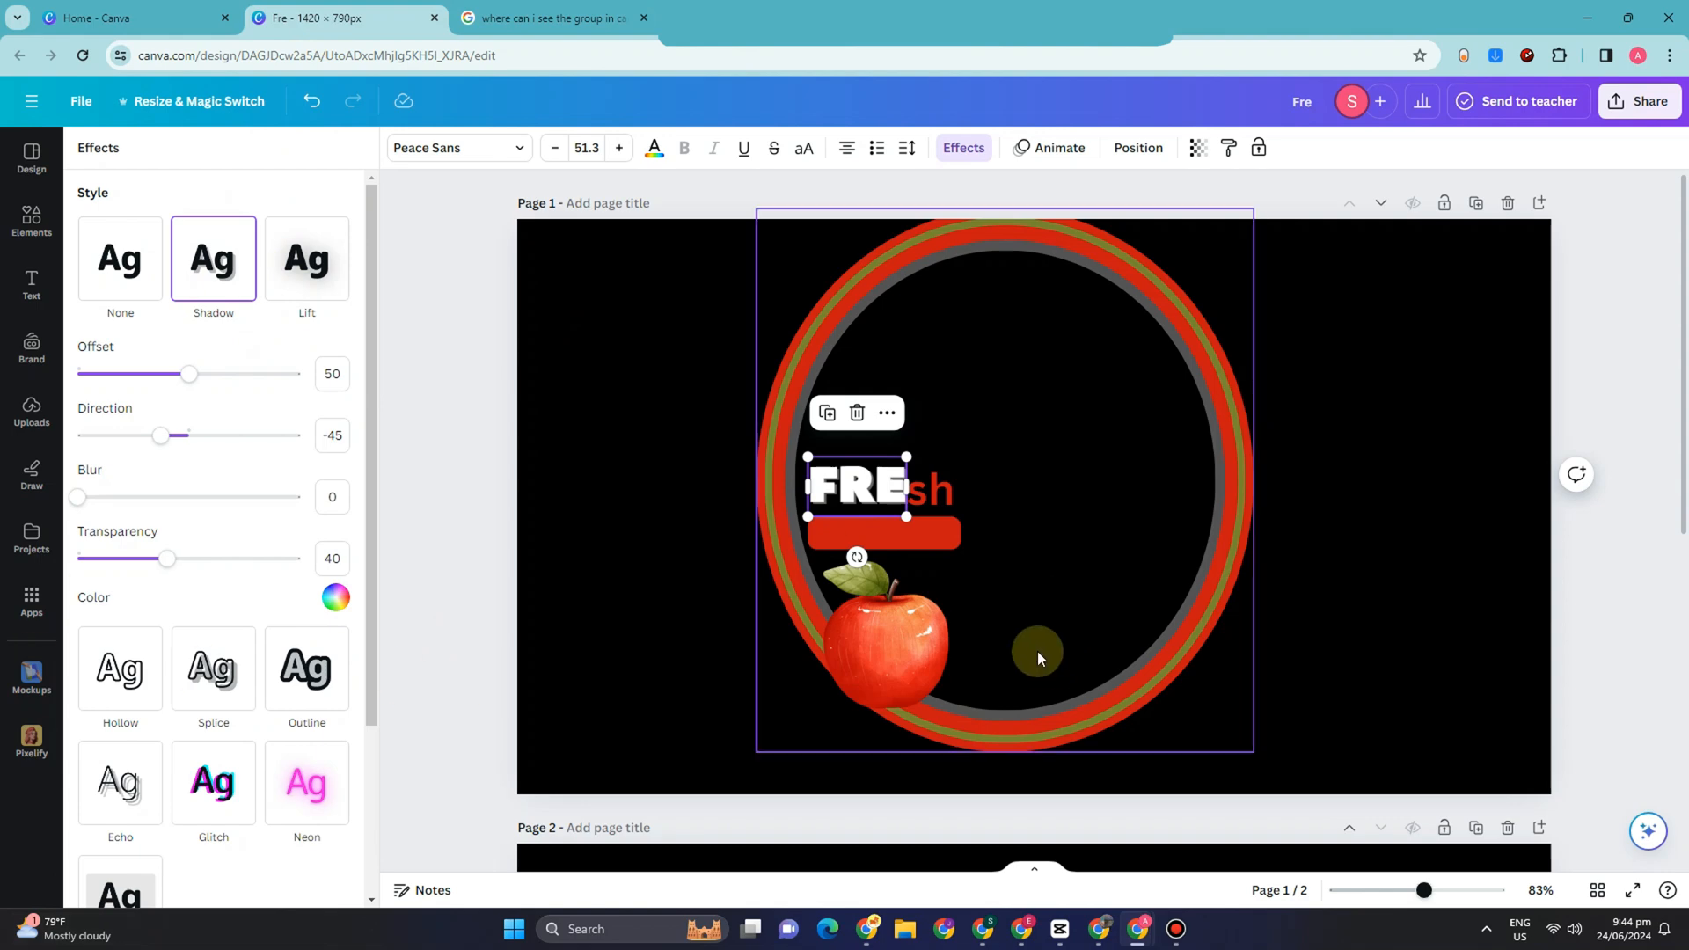
Step: Set "sh" to size 38.6 beside "FRE" and widen the gap between the "FREsh" lettering and the red bar
click(957, 500)
click(925, 495)
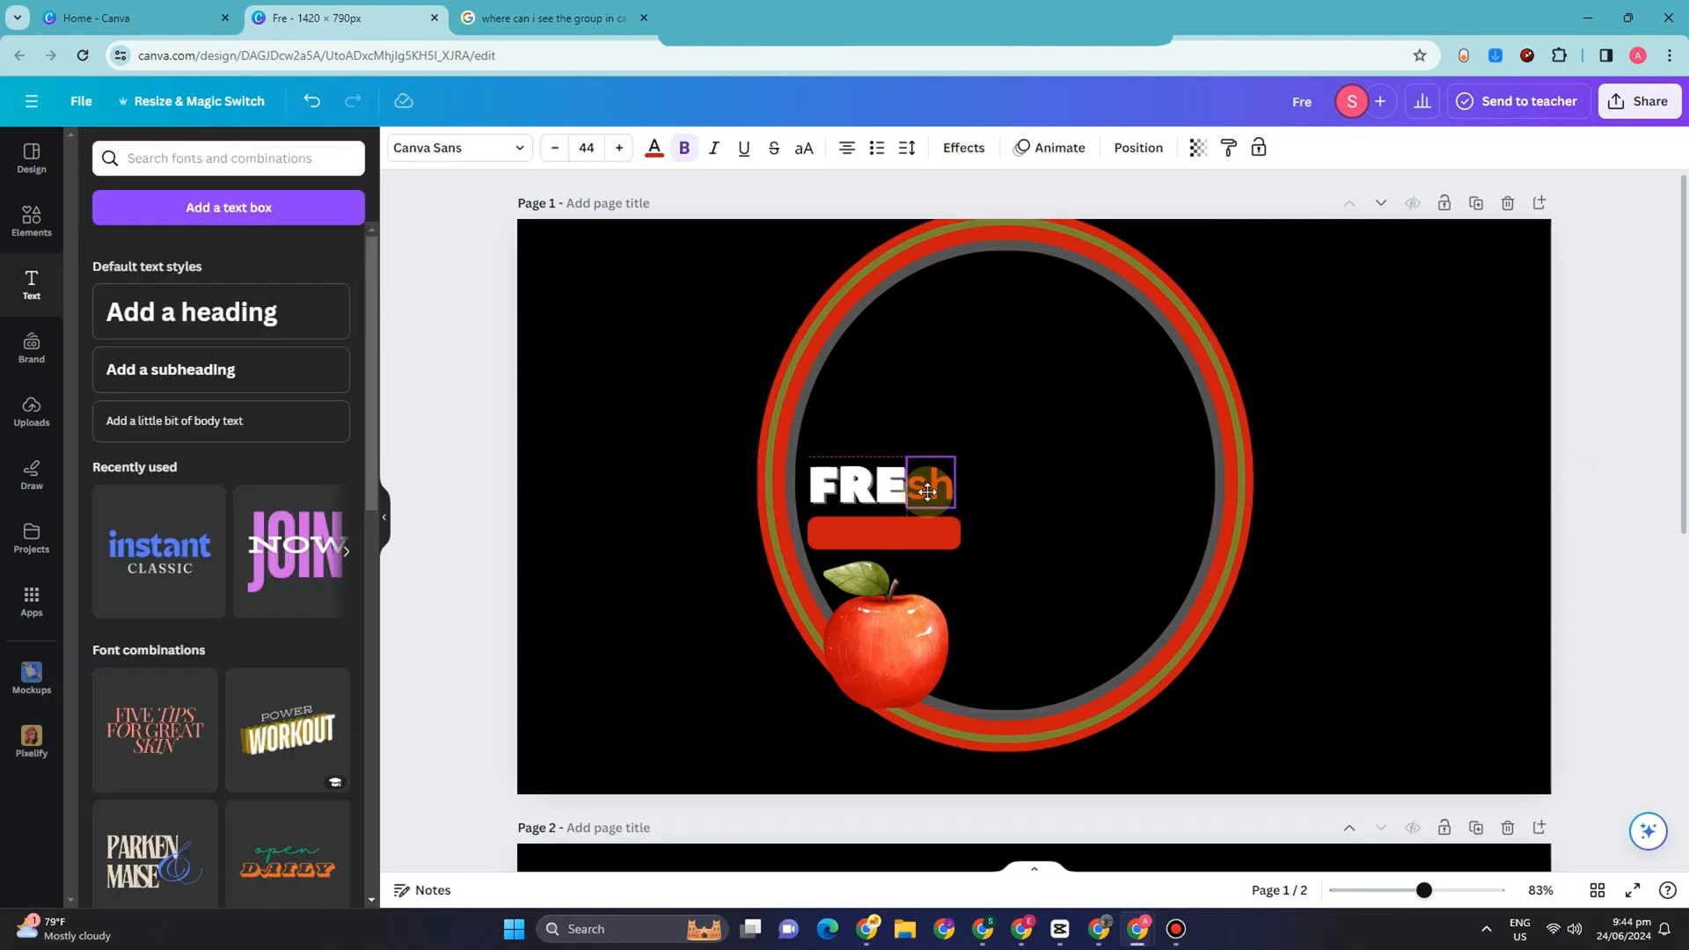
mouse_move(955, 454)
mouse_down()
mouse_move(878, 478)
mouse_move(878, 460)
mouse_move(938, 474)
mouse_up()
click(938, 479)
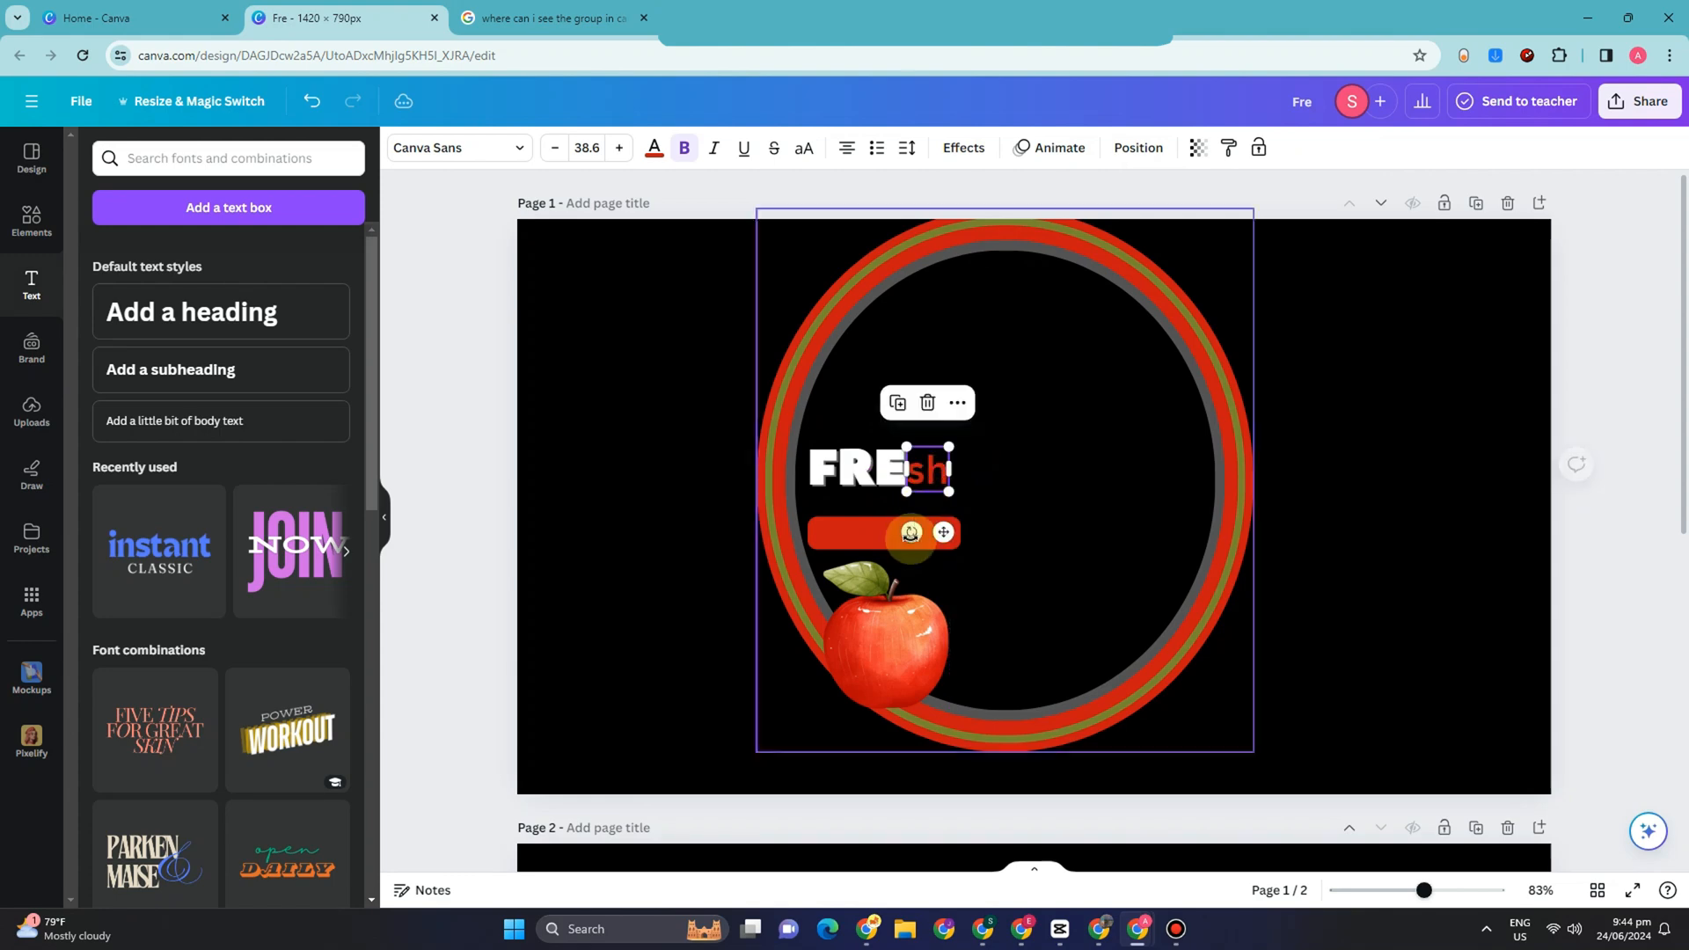
drag(885, 536, 885, 545)
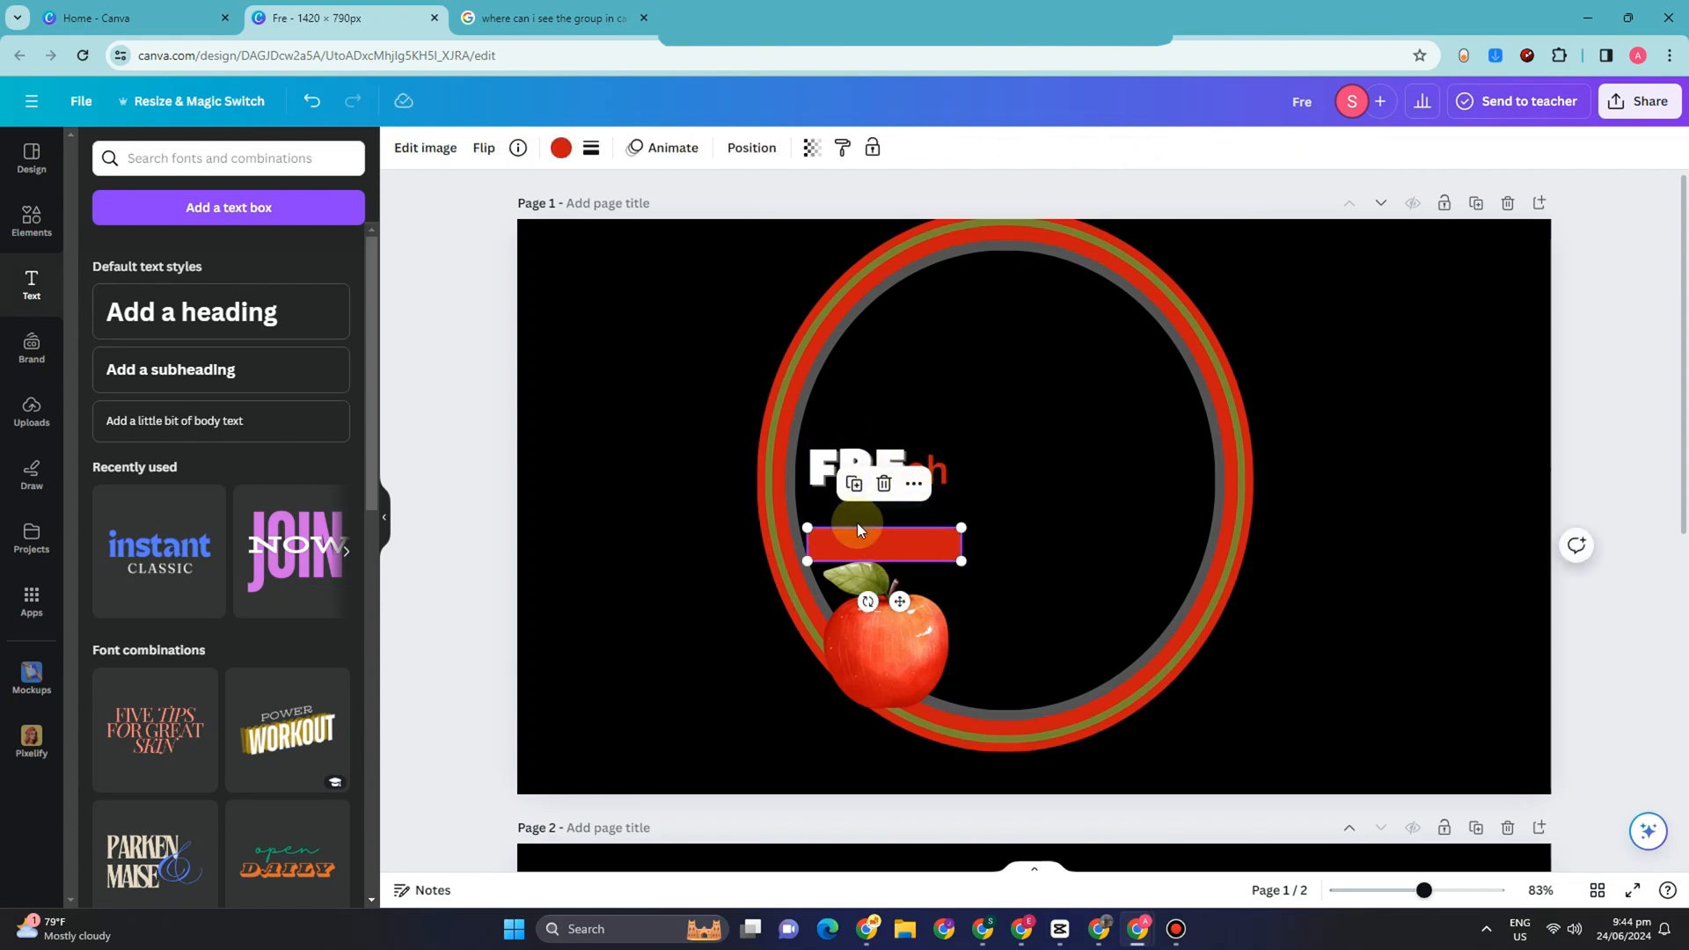
Step: Add a heading reading "Drink", shrink it to size 46.6 and place it between "FREsh" and the red bar
click(154, 304)
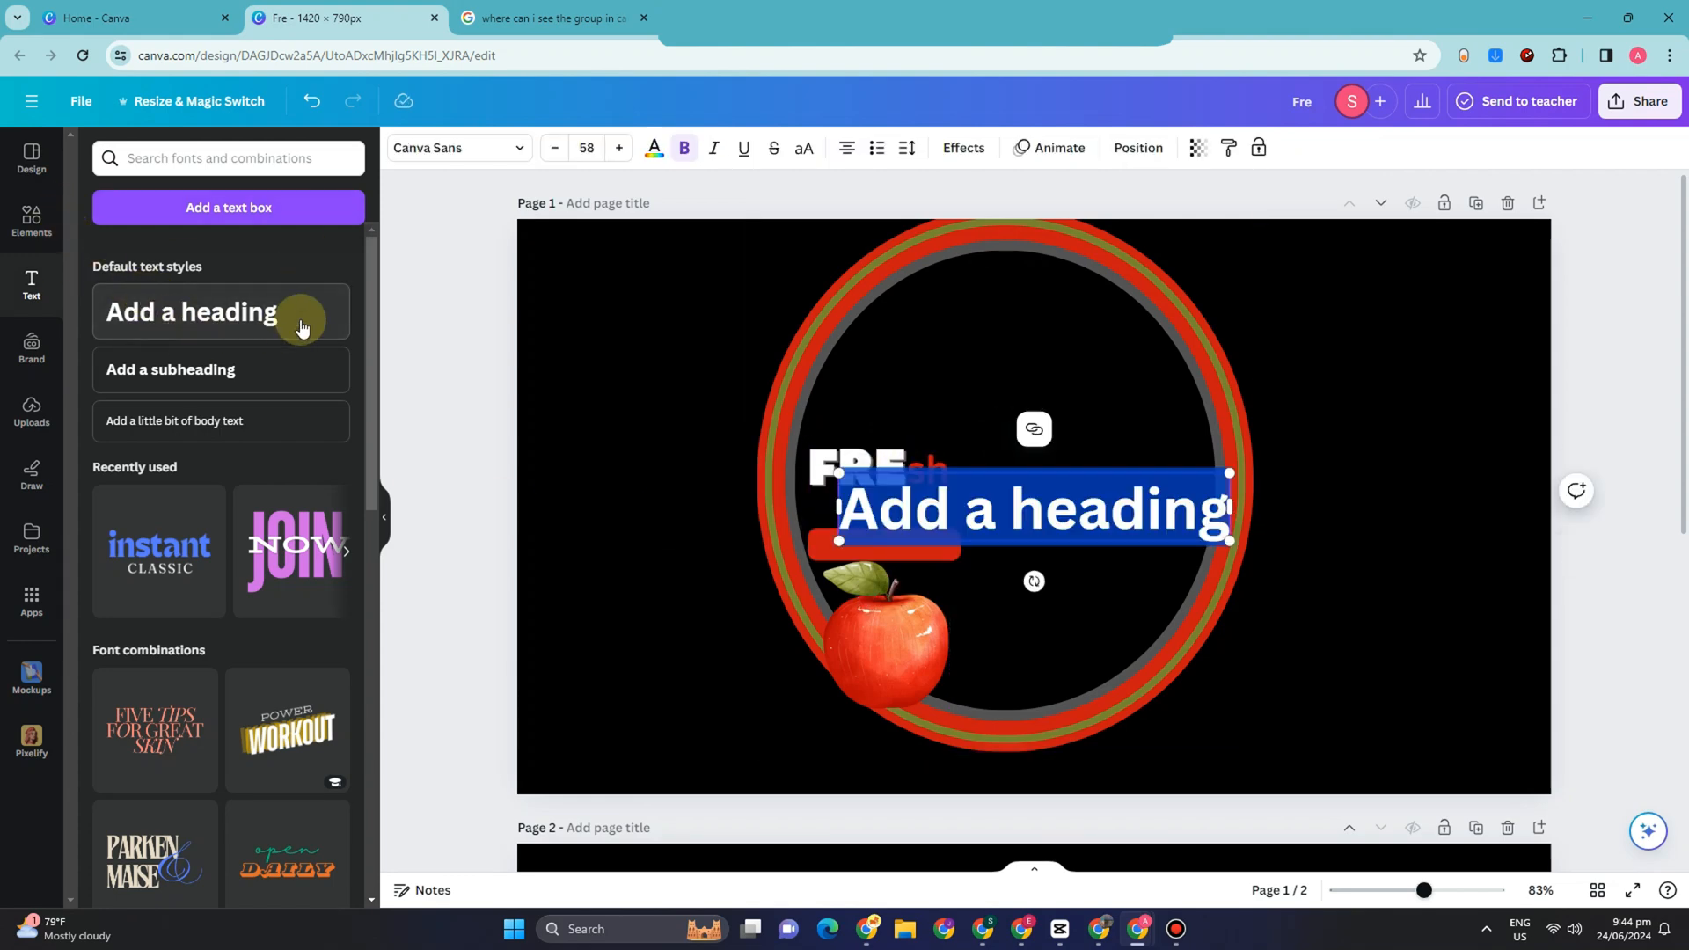
text(Drink)
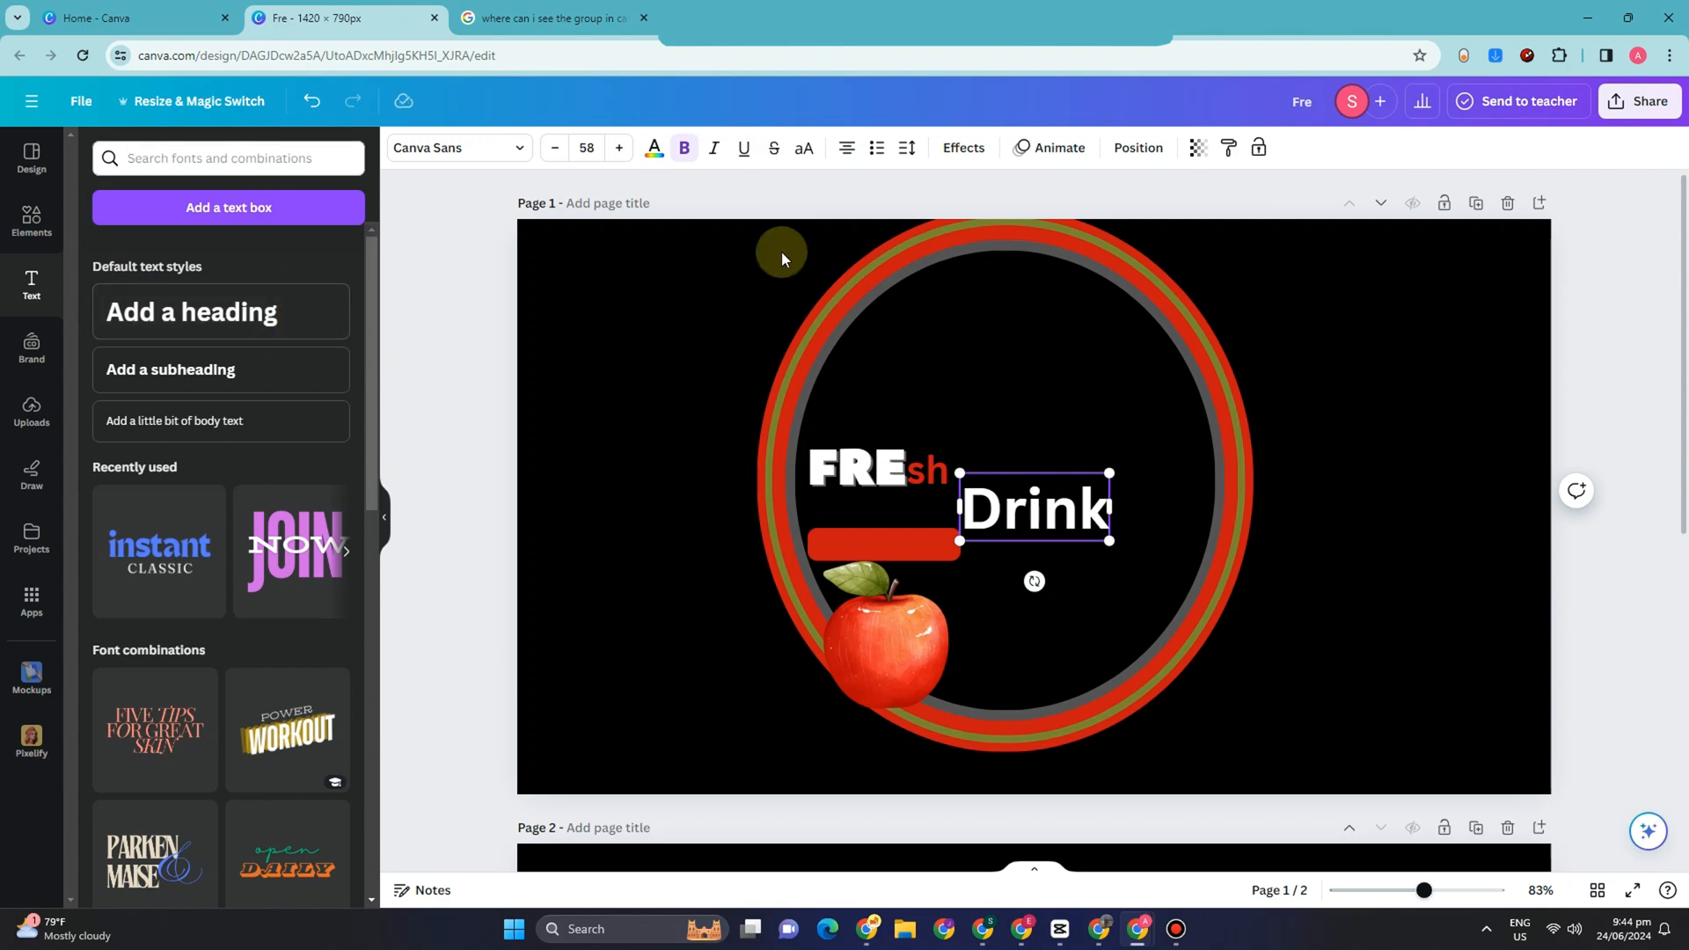
drag(1109, 472, 917, 507)
click(1129, 536)
click(919, 541)
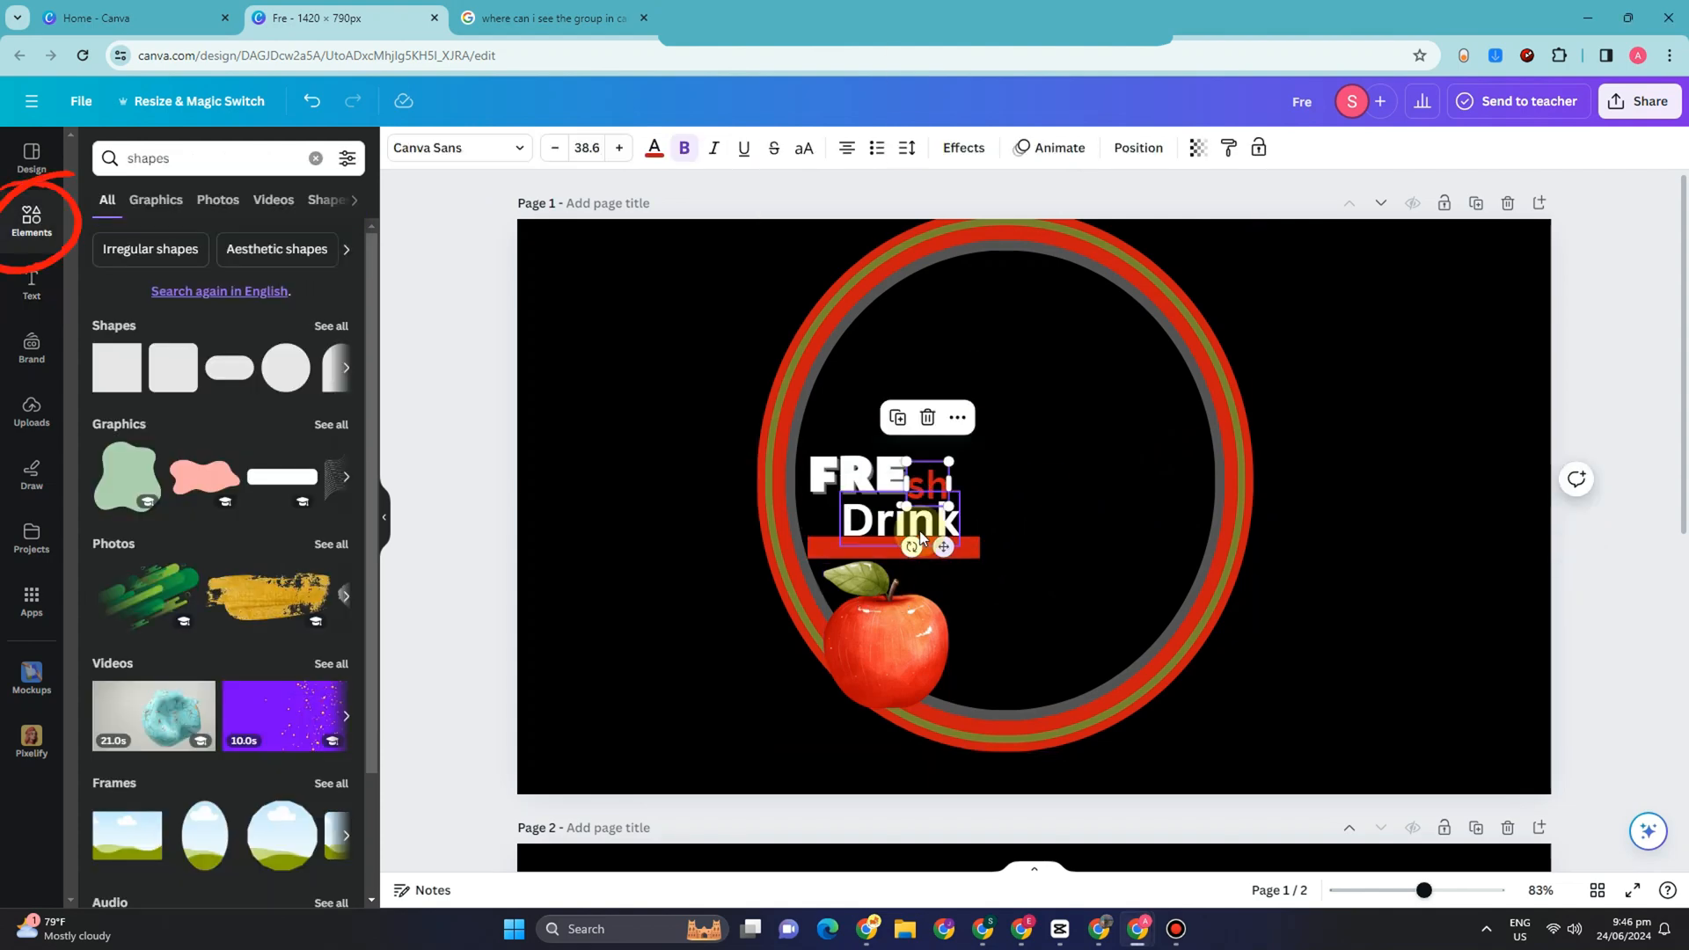
Step: Find "apple" elements, add the flat red apple graphic and shrink it to a small icon just before "Drink"
drag(182, 159, 66, 160)
text(apple)
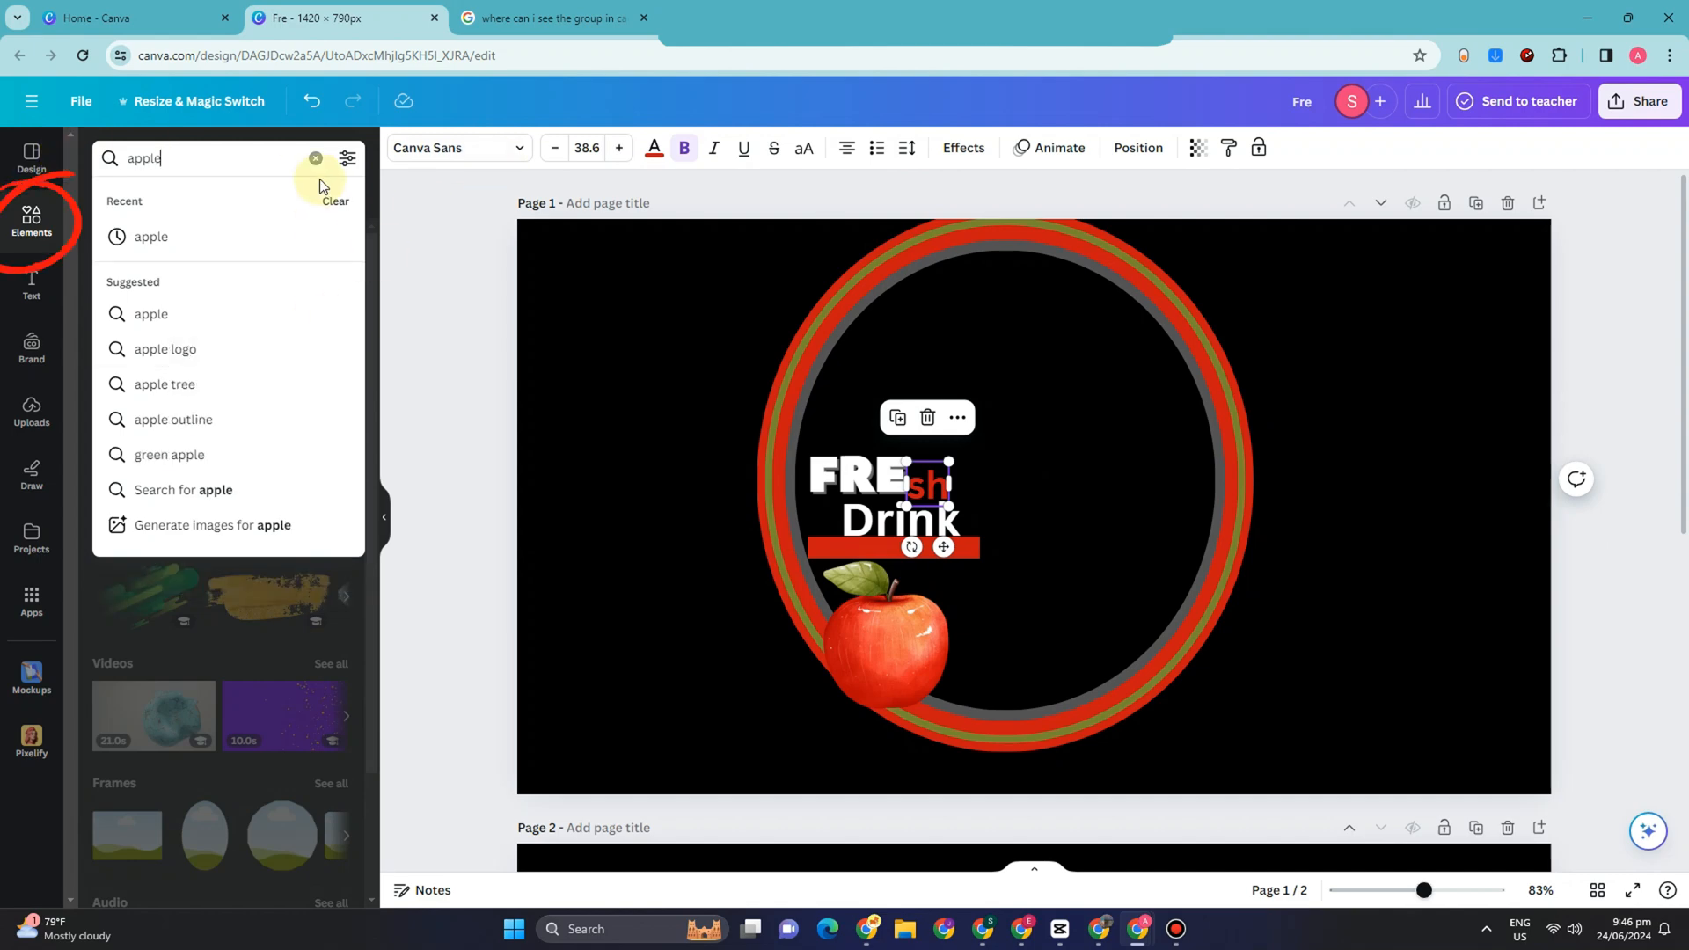
key(Return)
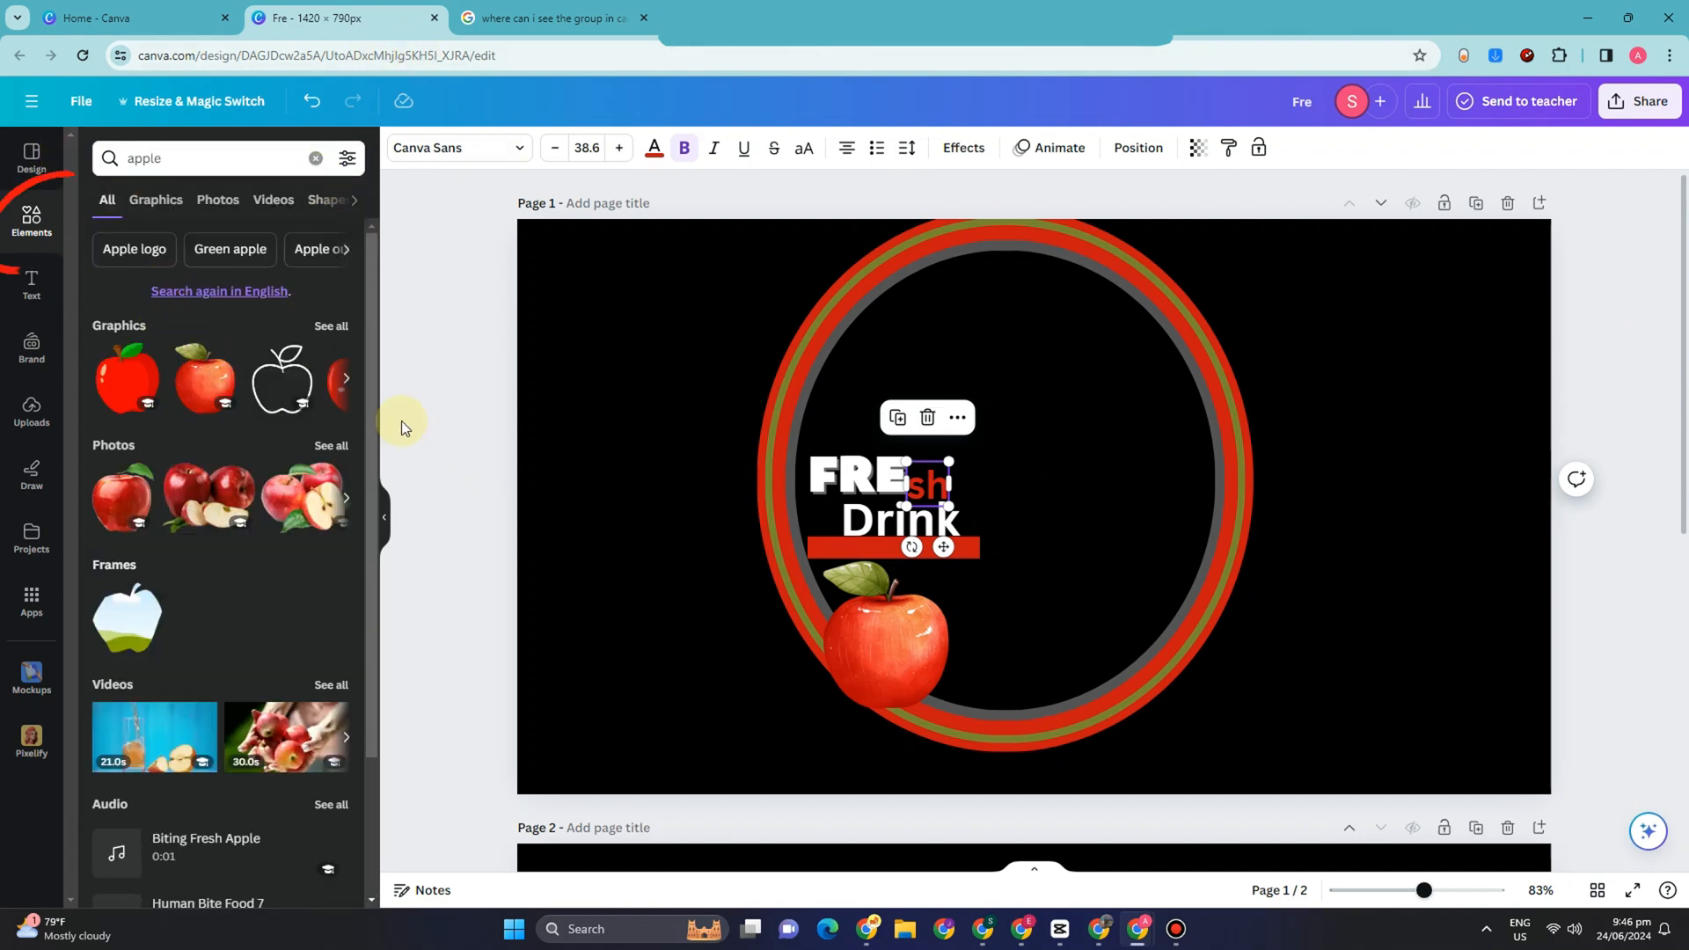
click(138, 384)
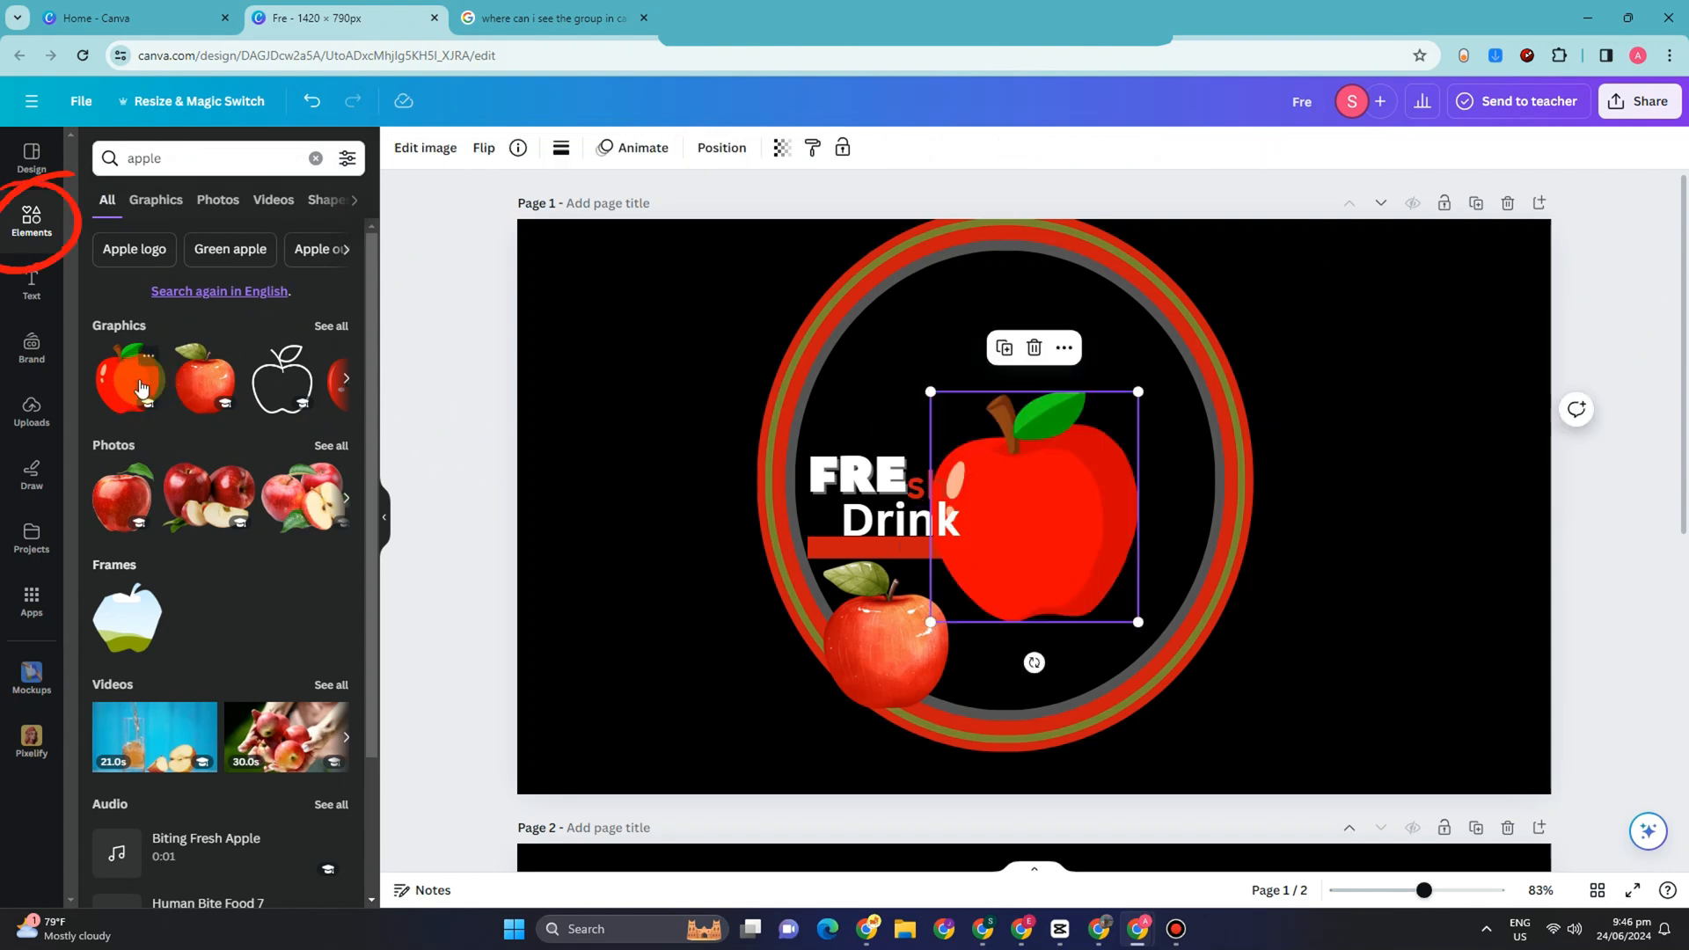
drag(1132, 390, 824, 518)
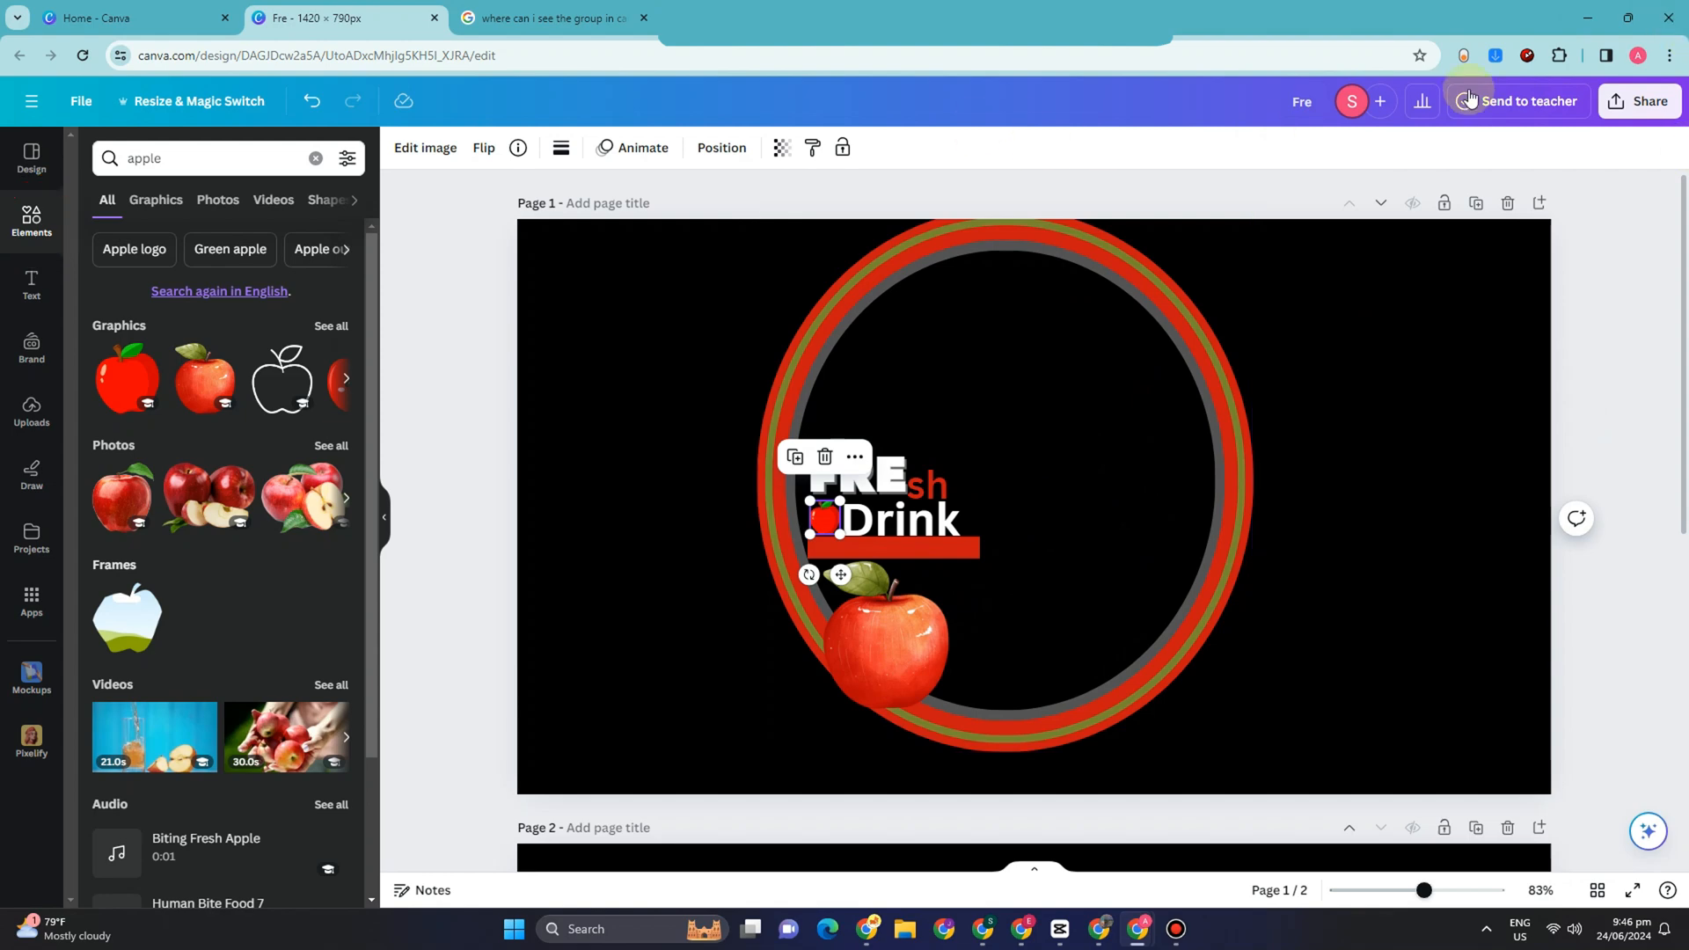
Step: Add a heading reading "250 ml" to page 1
click(32, 285)
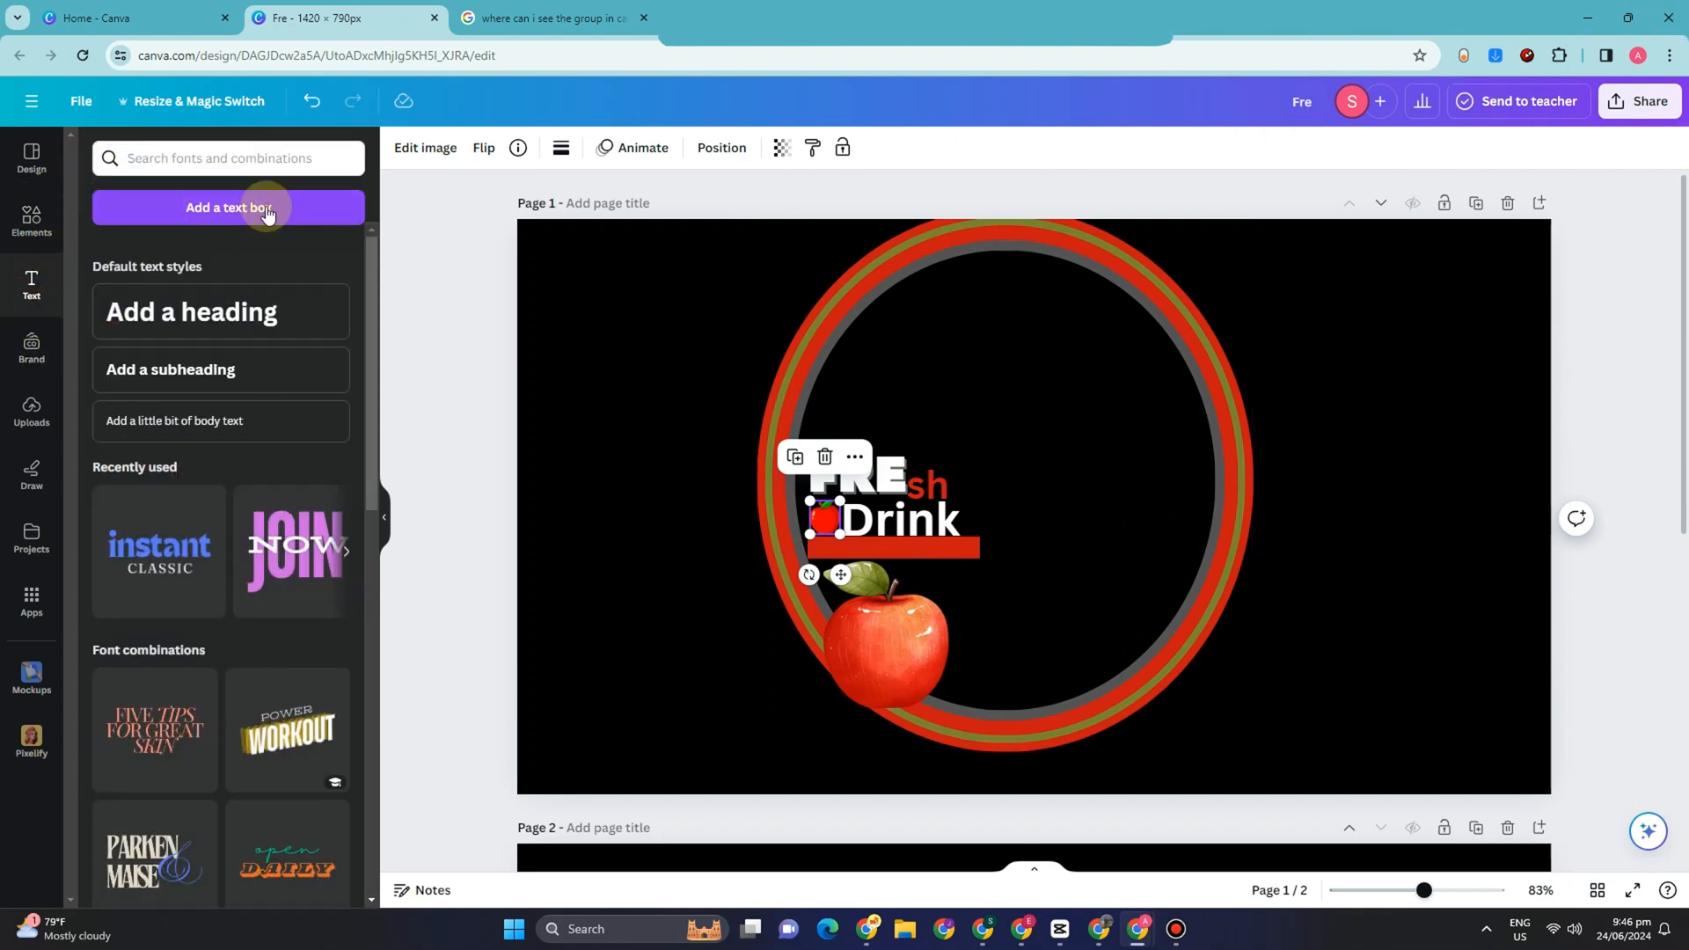
click(219, 304)
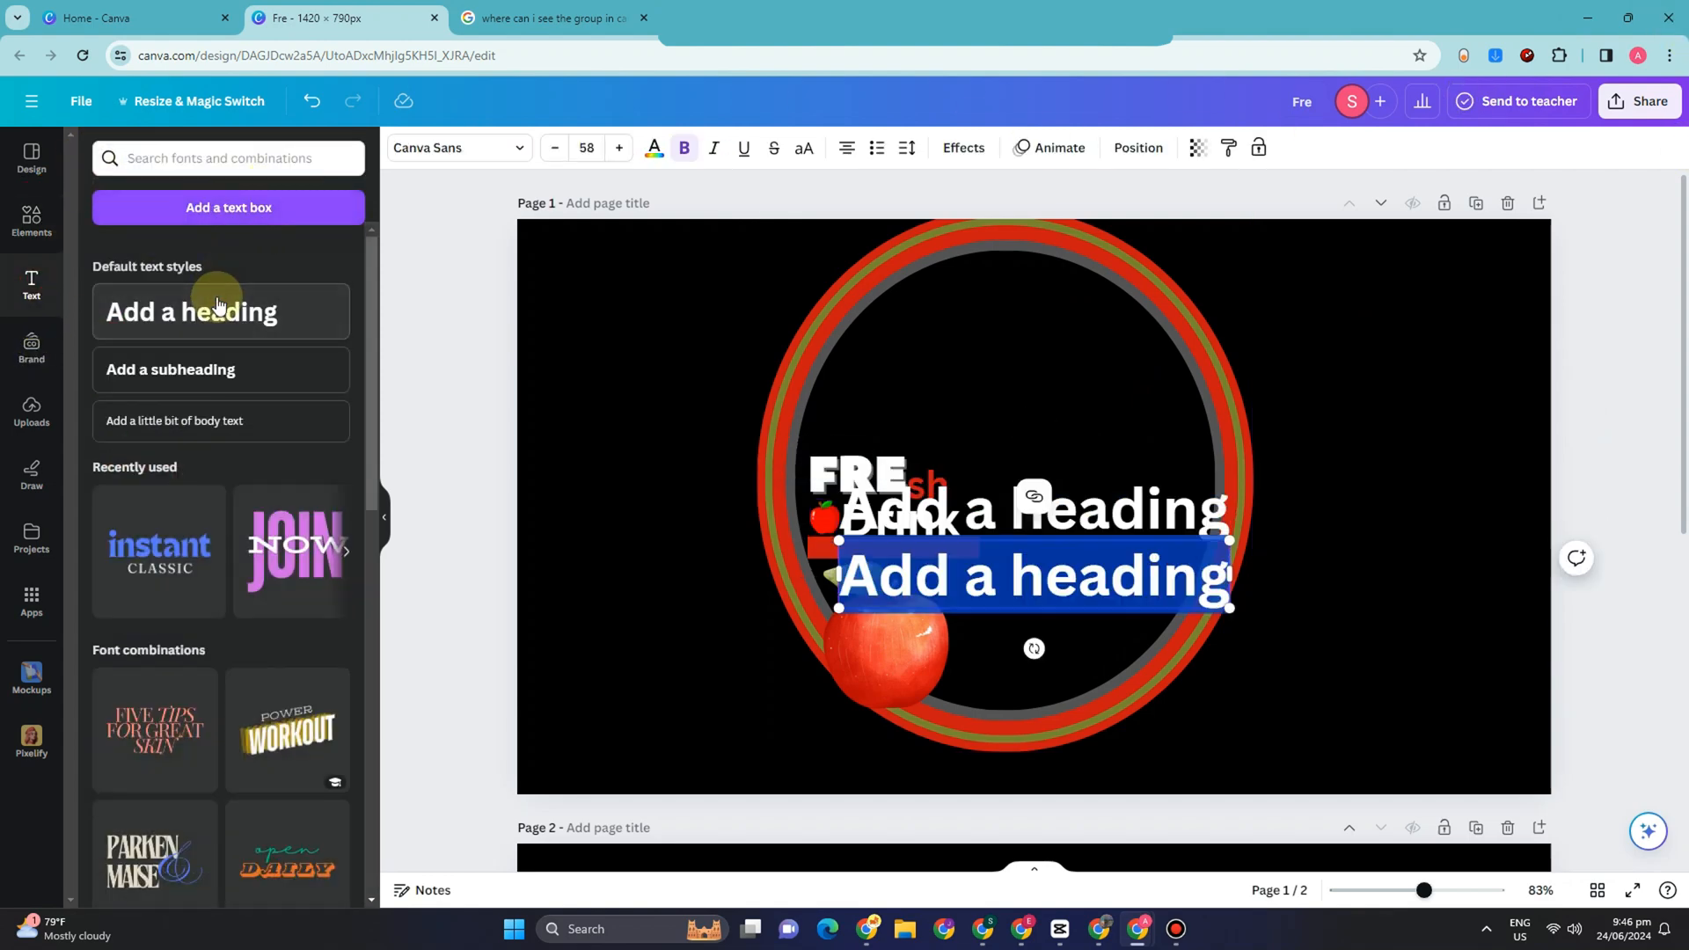
text(250)
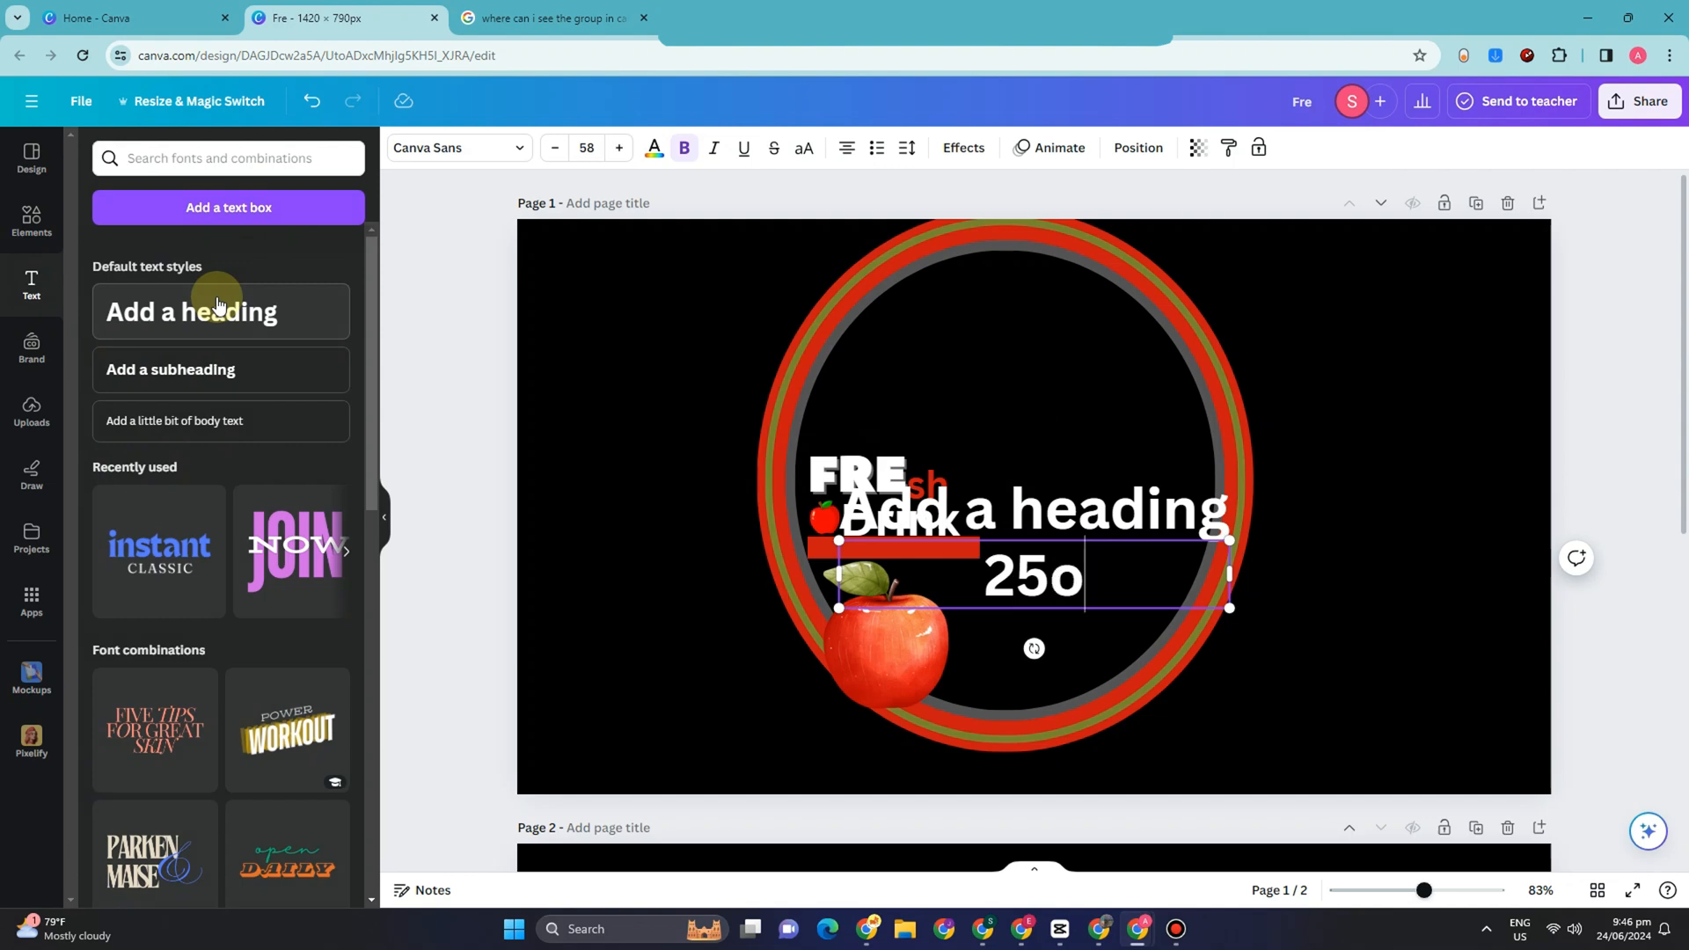
text( M)
key(BackSpace)
key(BackSpace)
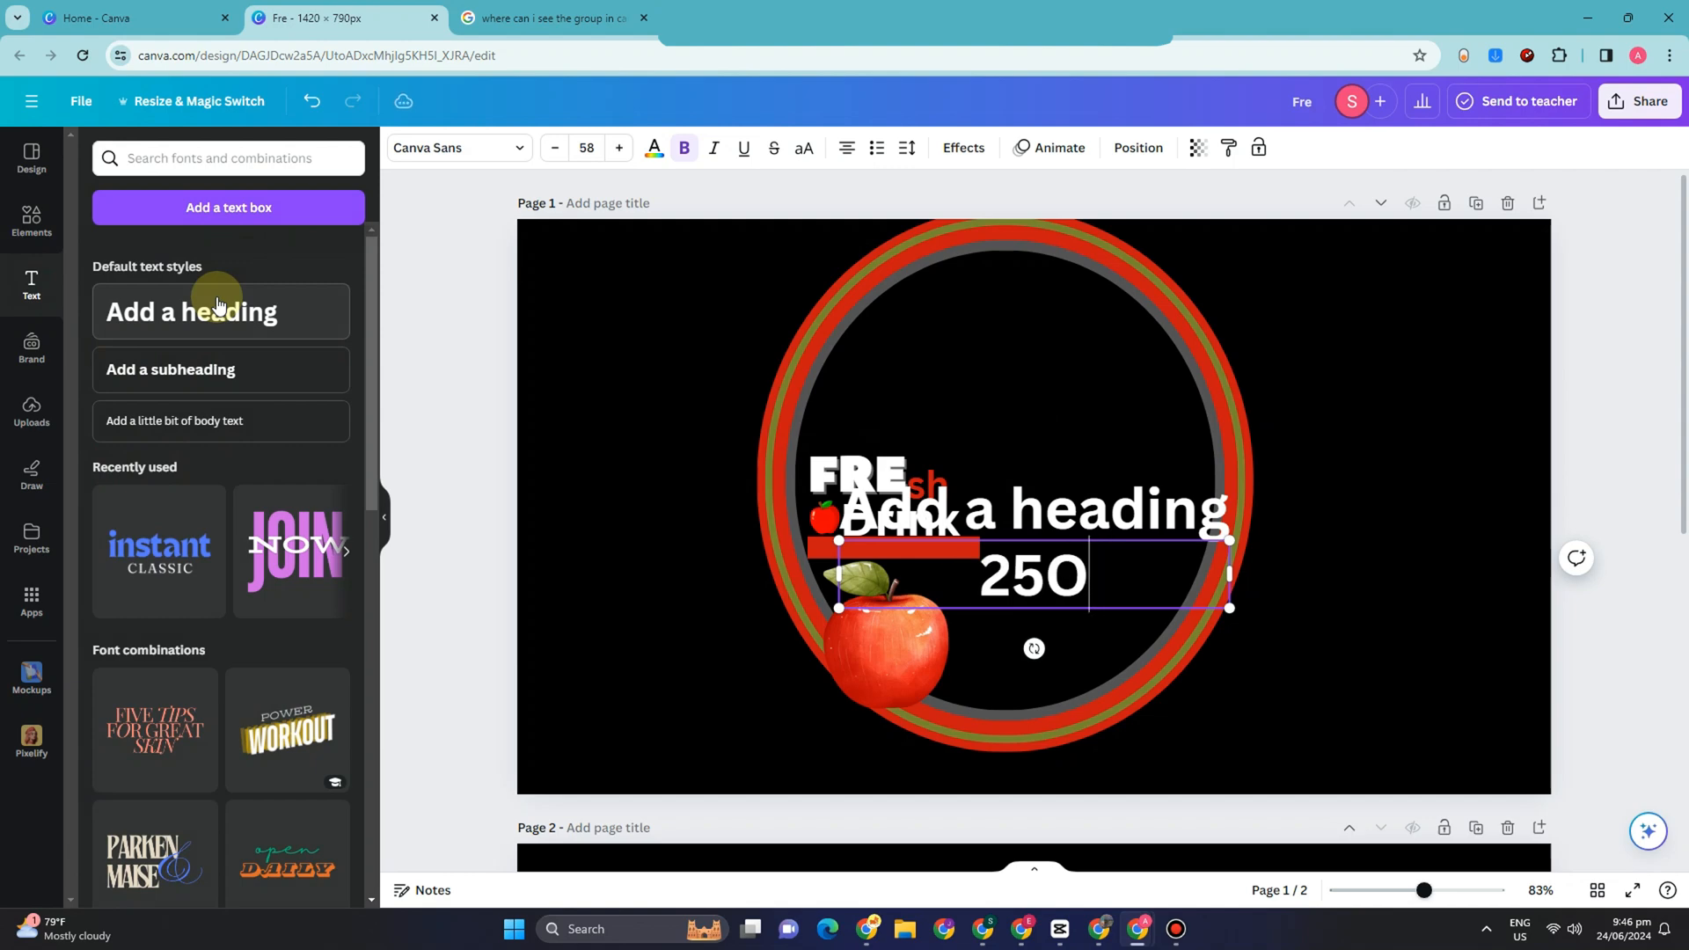
text(Ml)
key(BackSpace)
key(BackSpace)
key(BackSpace)
text(ml)
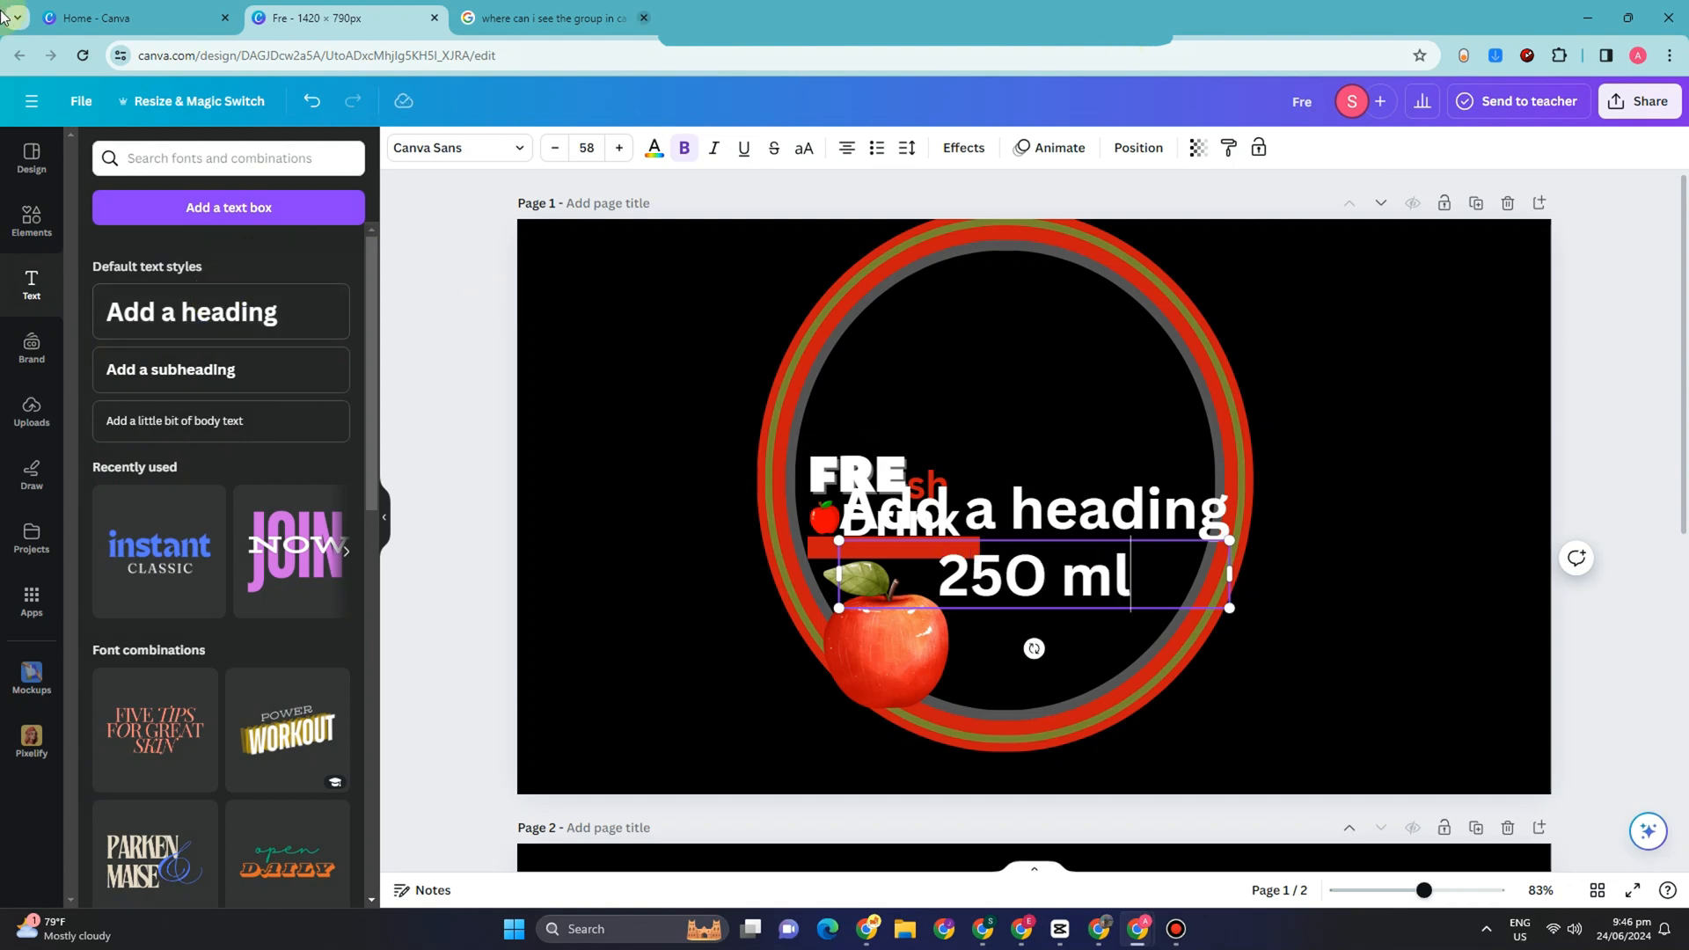
Step: Shrink the "250 ml" text to size 16.6 beside the large apple's base and delete the leftover placeholder heading
drag(1228, 540, 977, 704)
click(1009, 611)
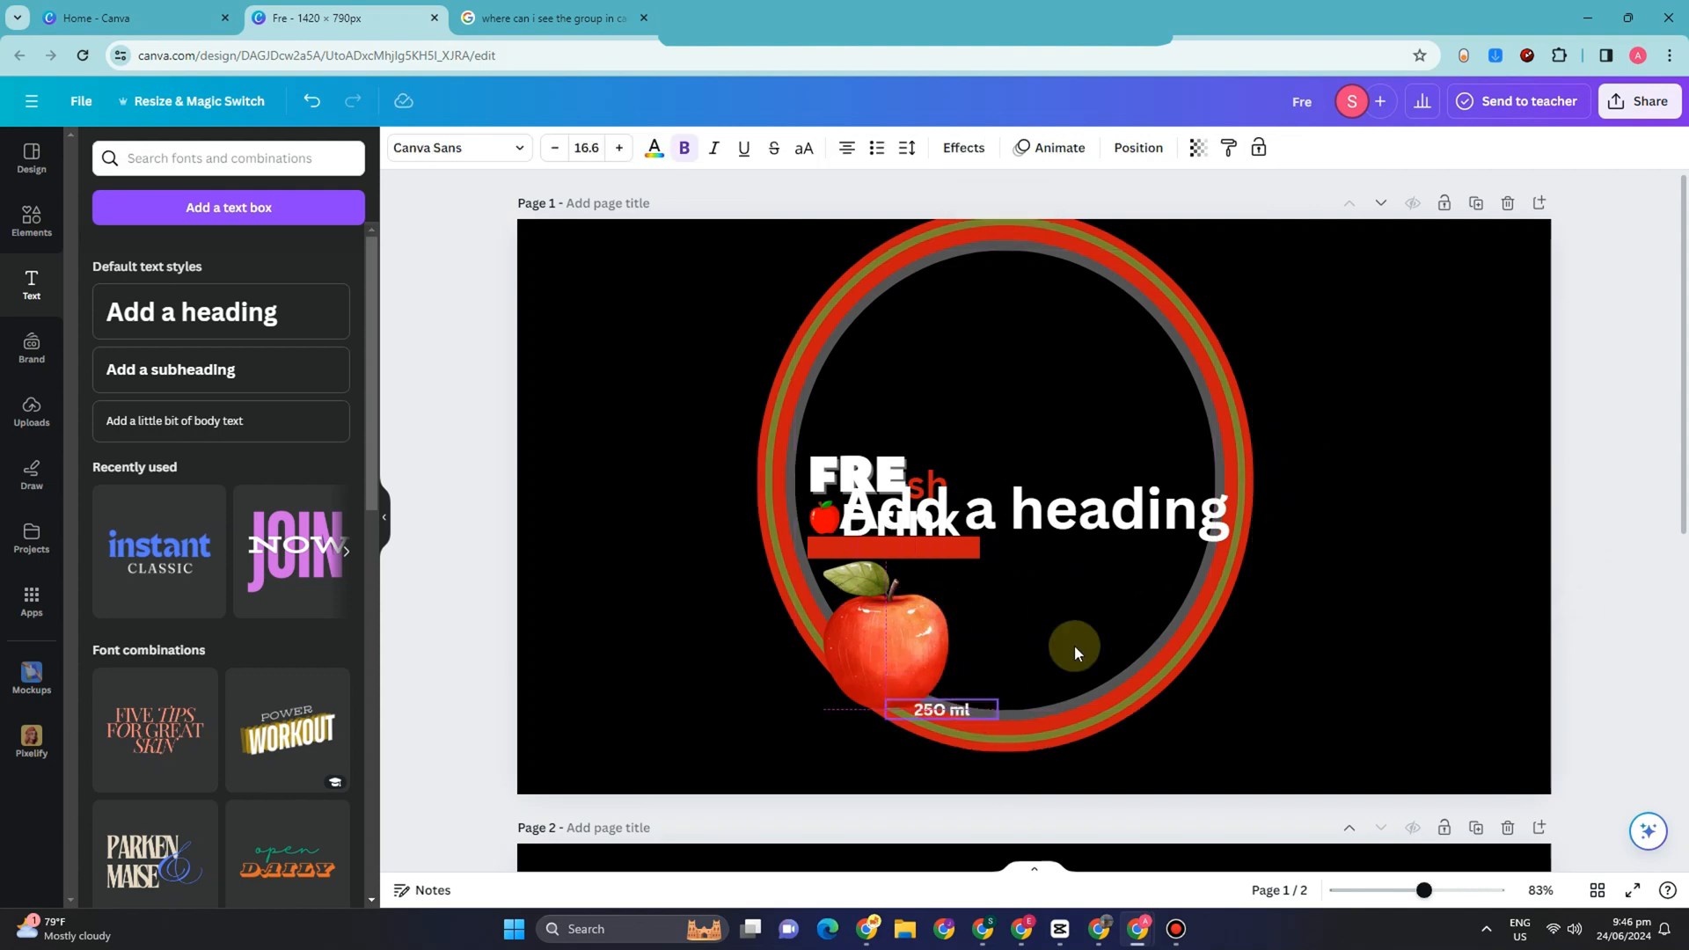
click(1064, 518)
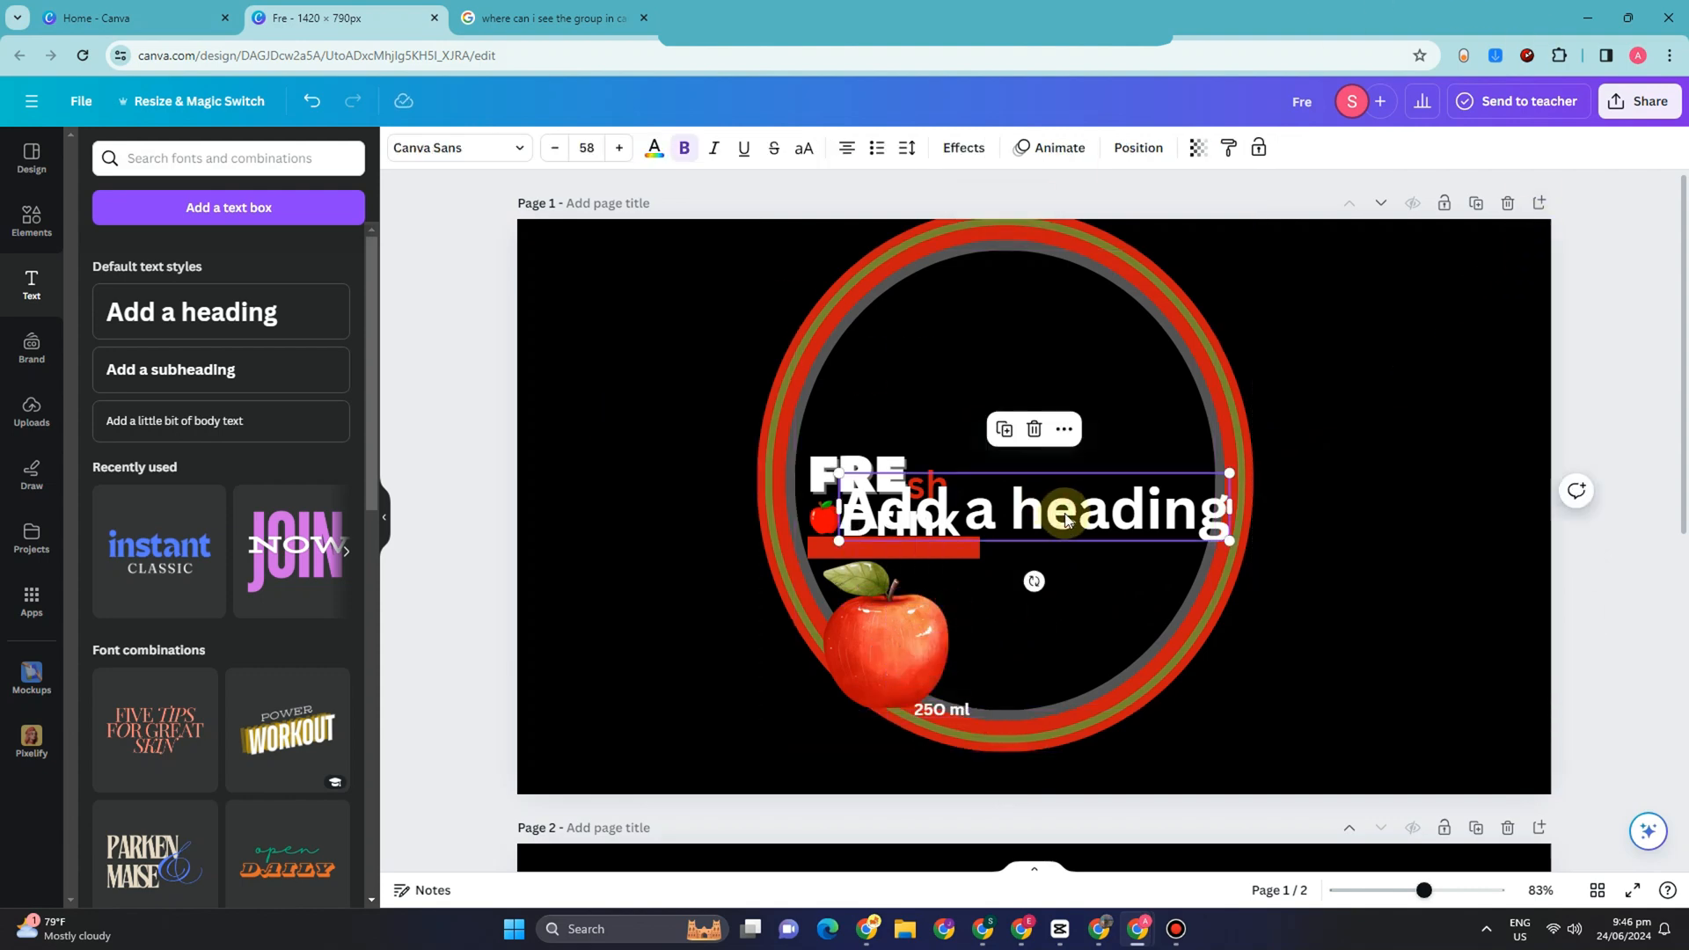
key(Delete)
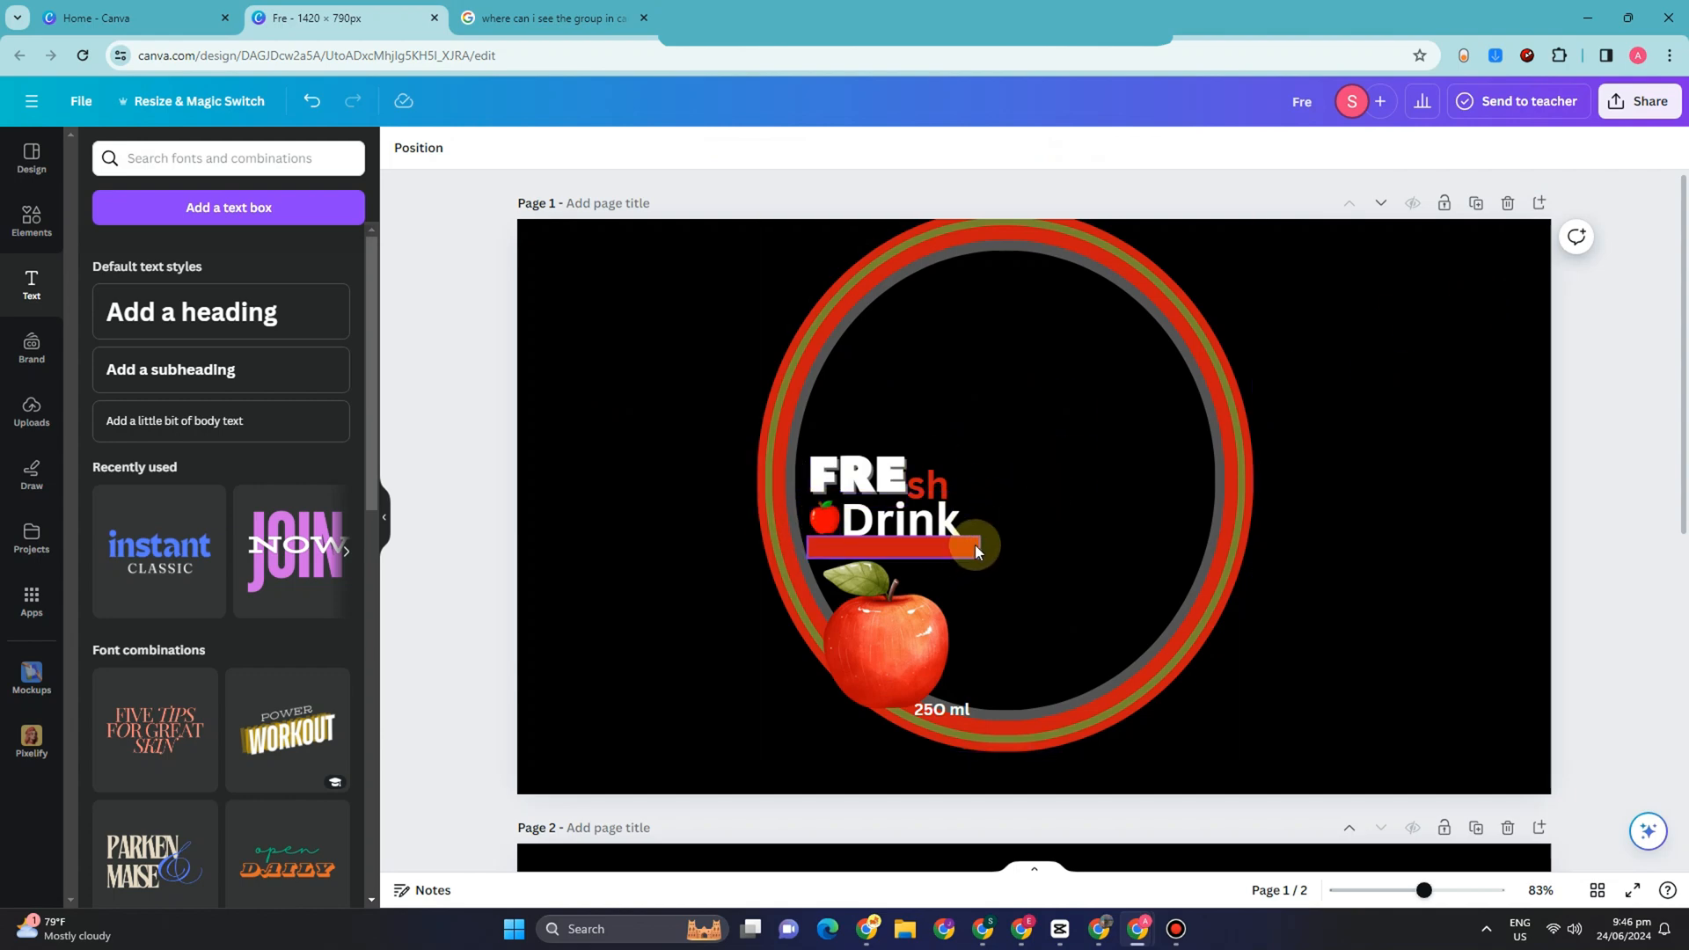
Step: Lower "FRE" slightly, set the "Drink" text's font to Peace Sans and realign it beside the small apple
click(877, 471)
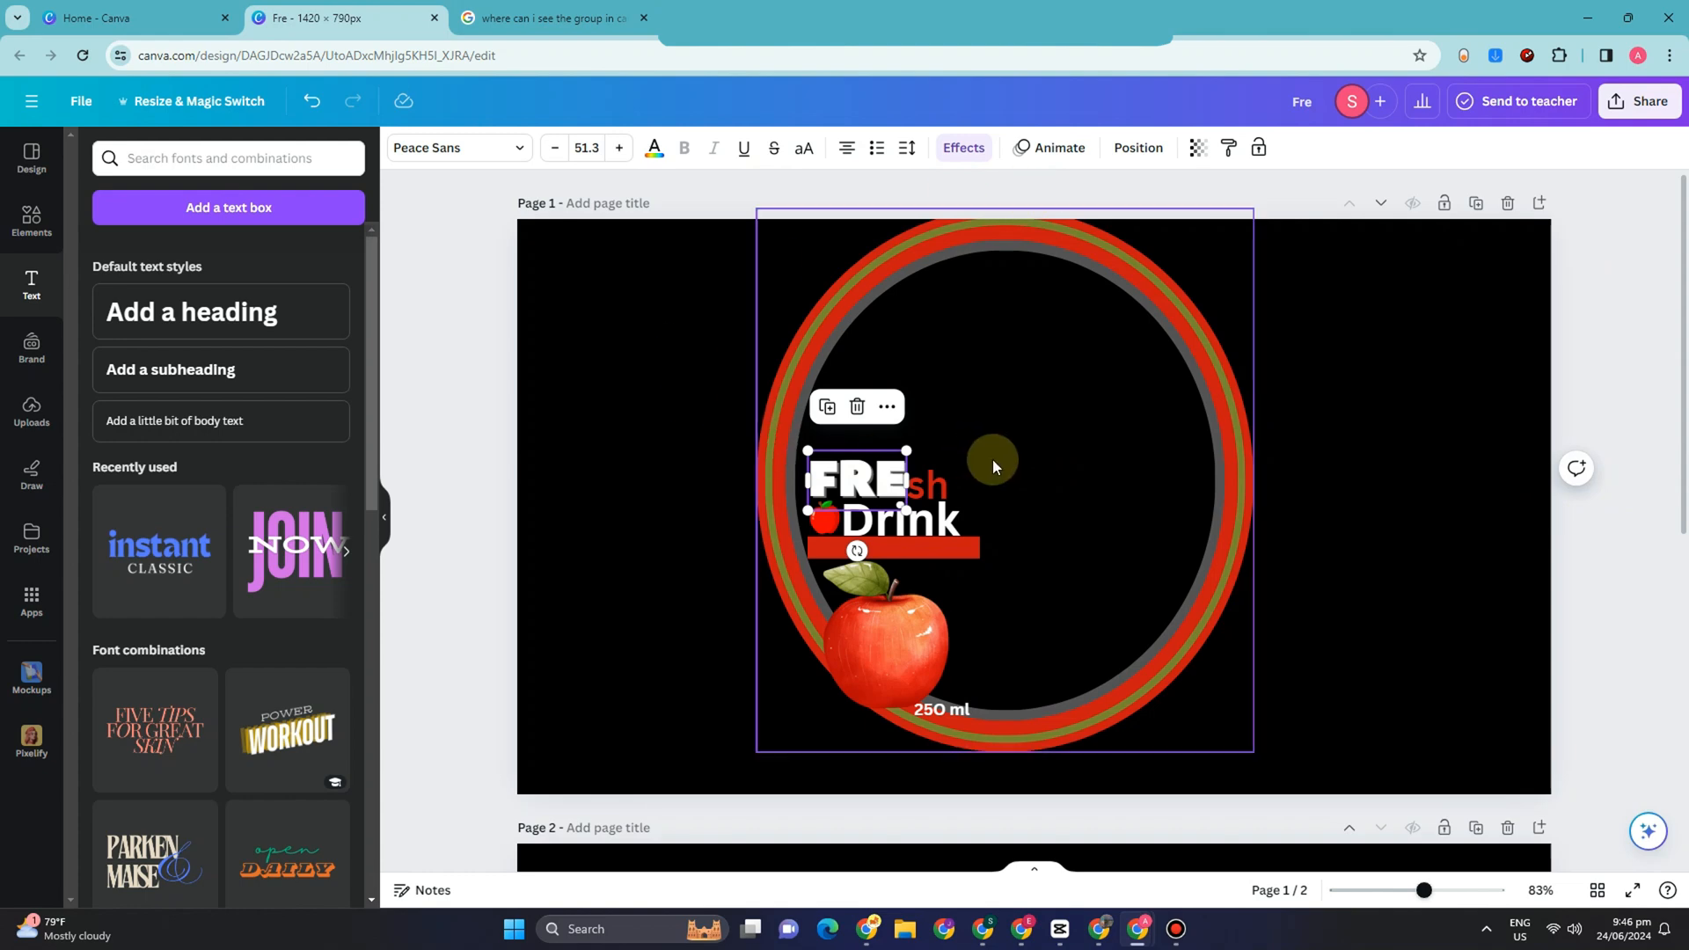
click(906, 521)
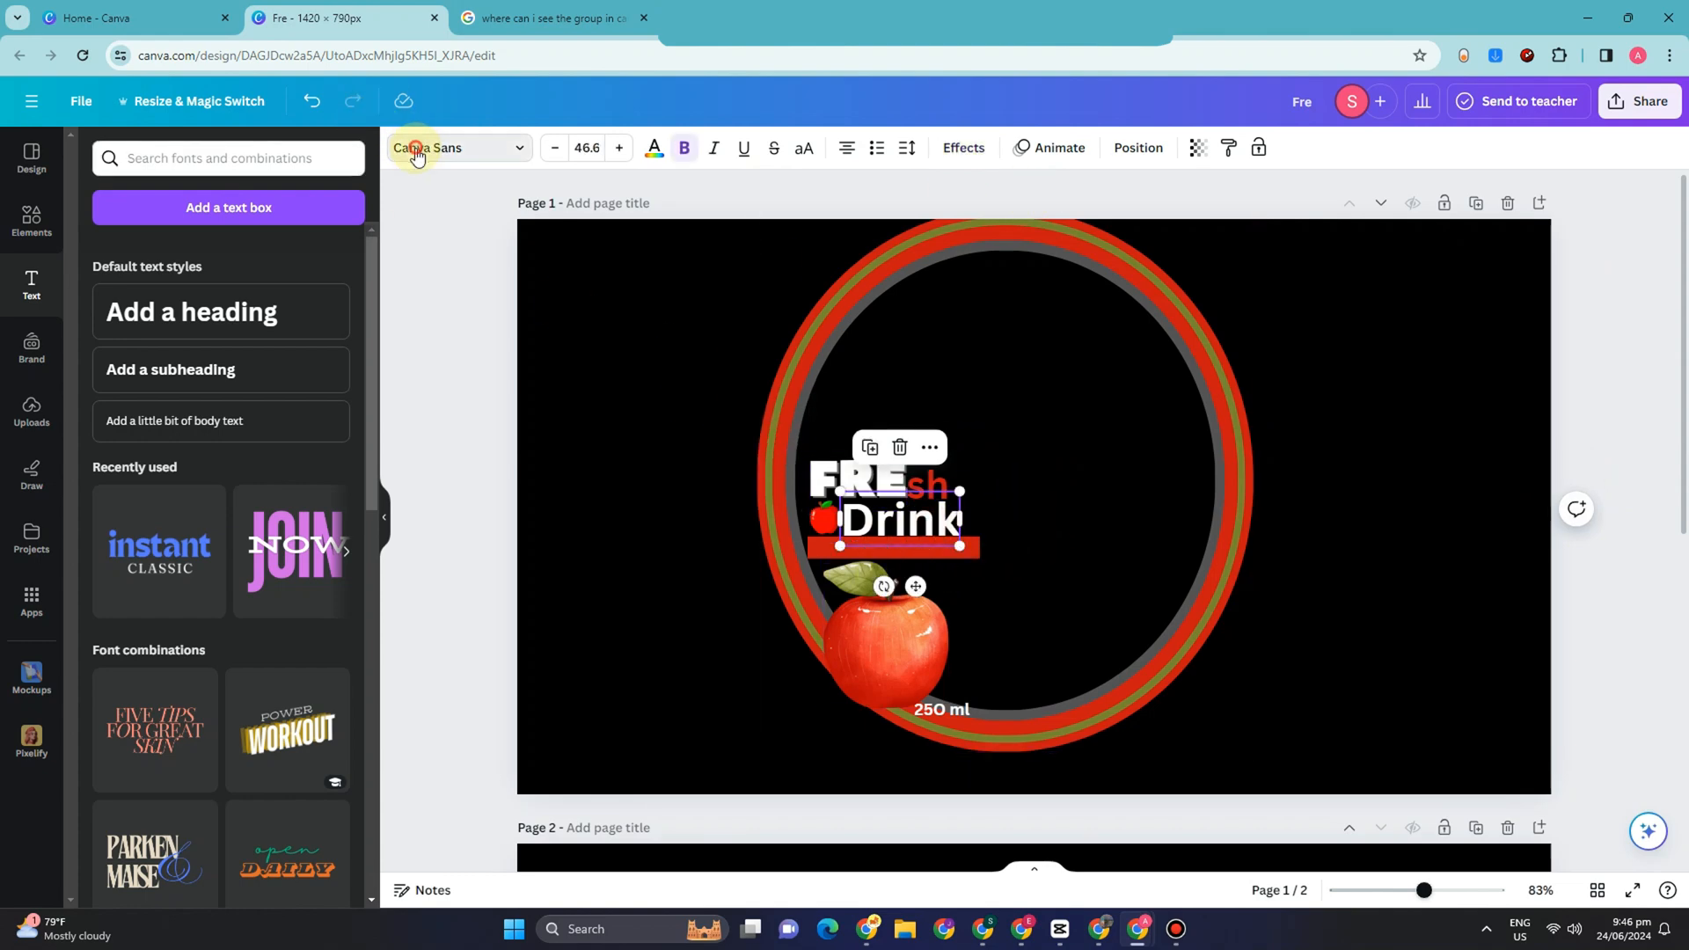
click(413, 148)
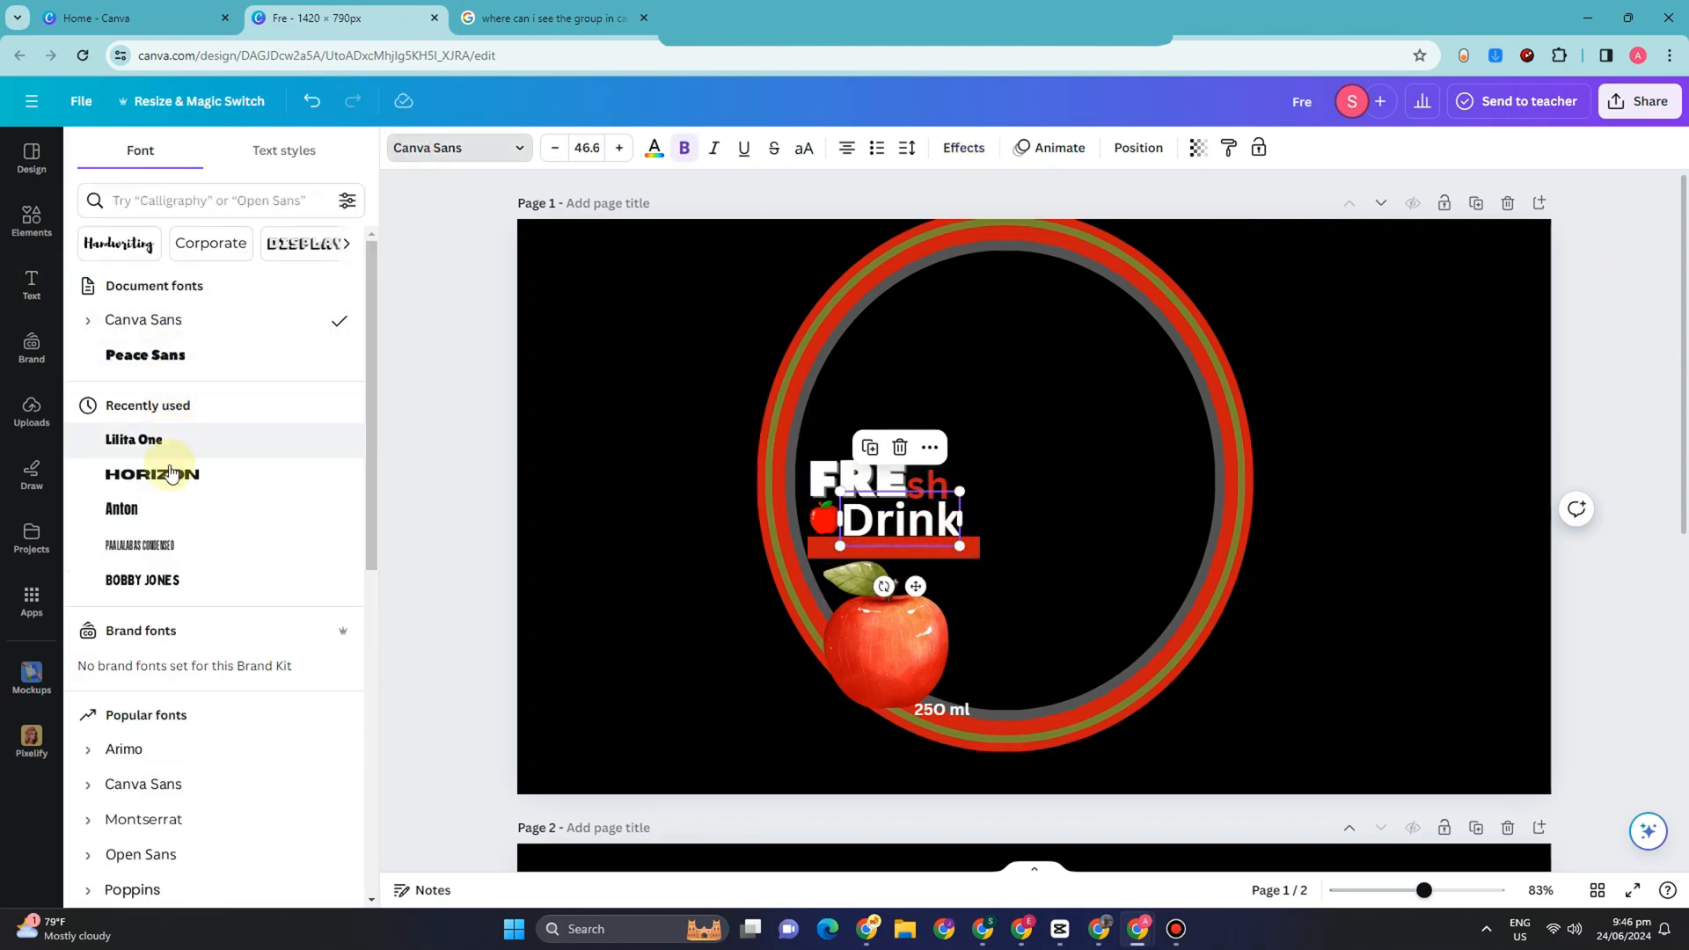
click(175, 367)
click(1016, 525)
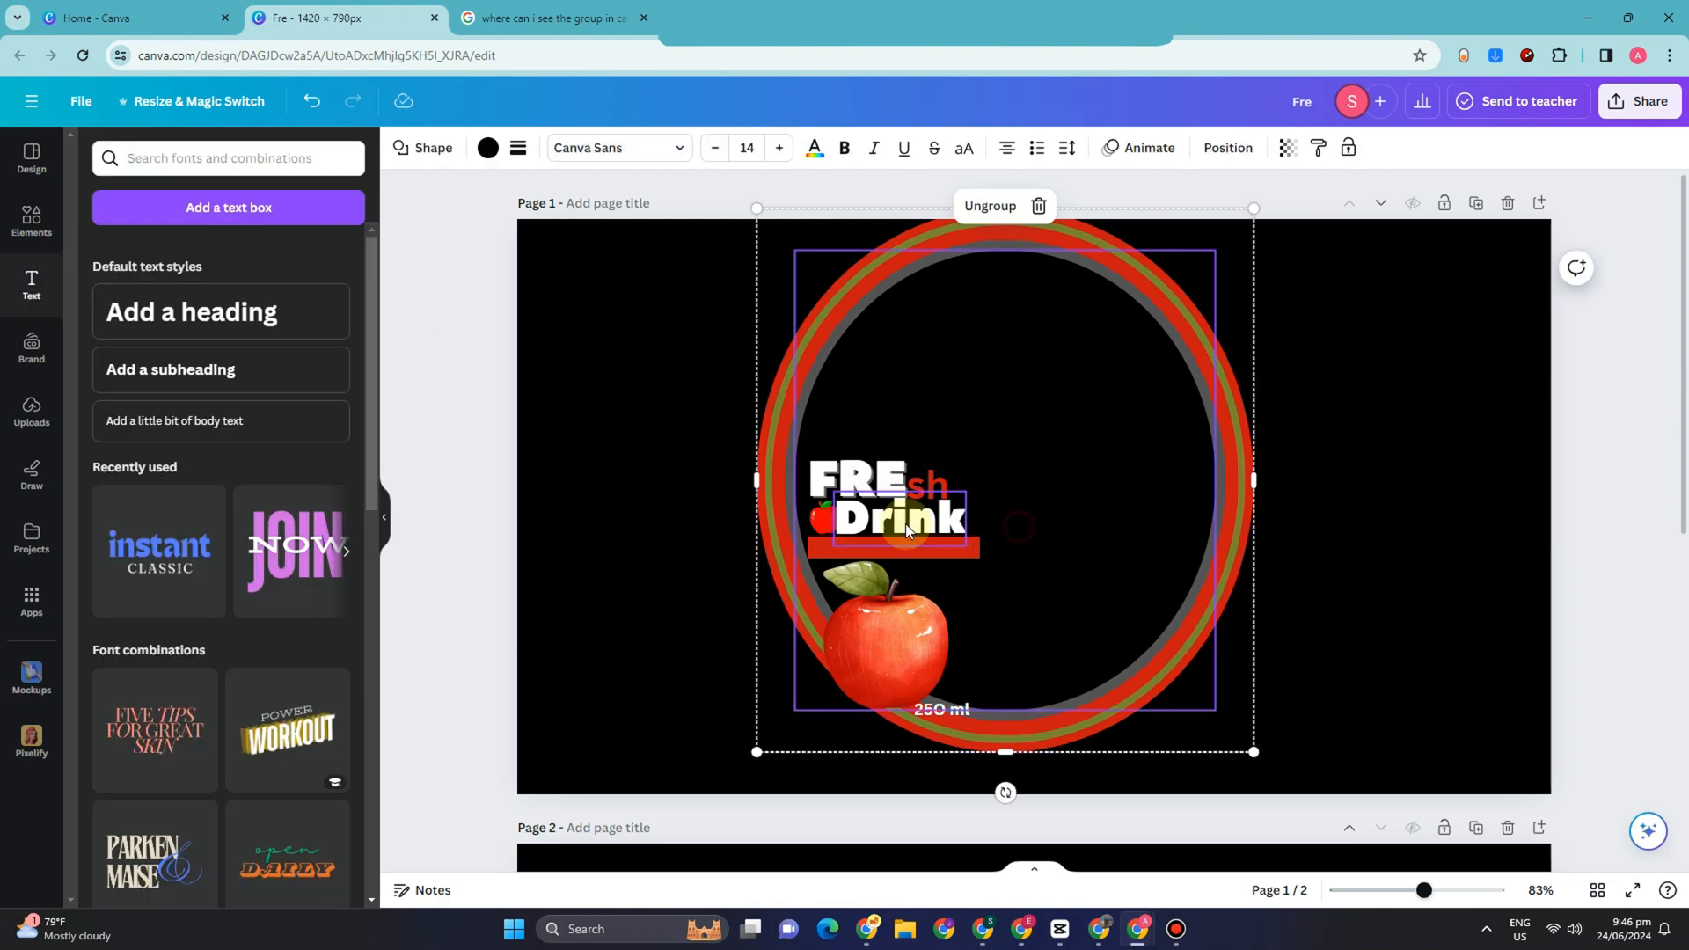
click(906, 516)
drag(906, 516, 907, 520)
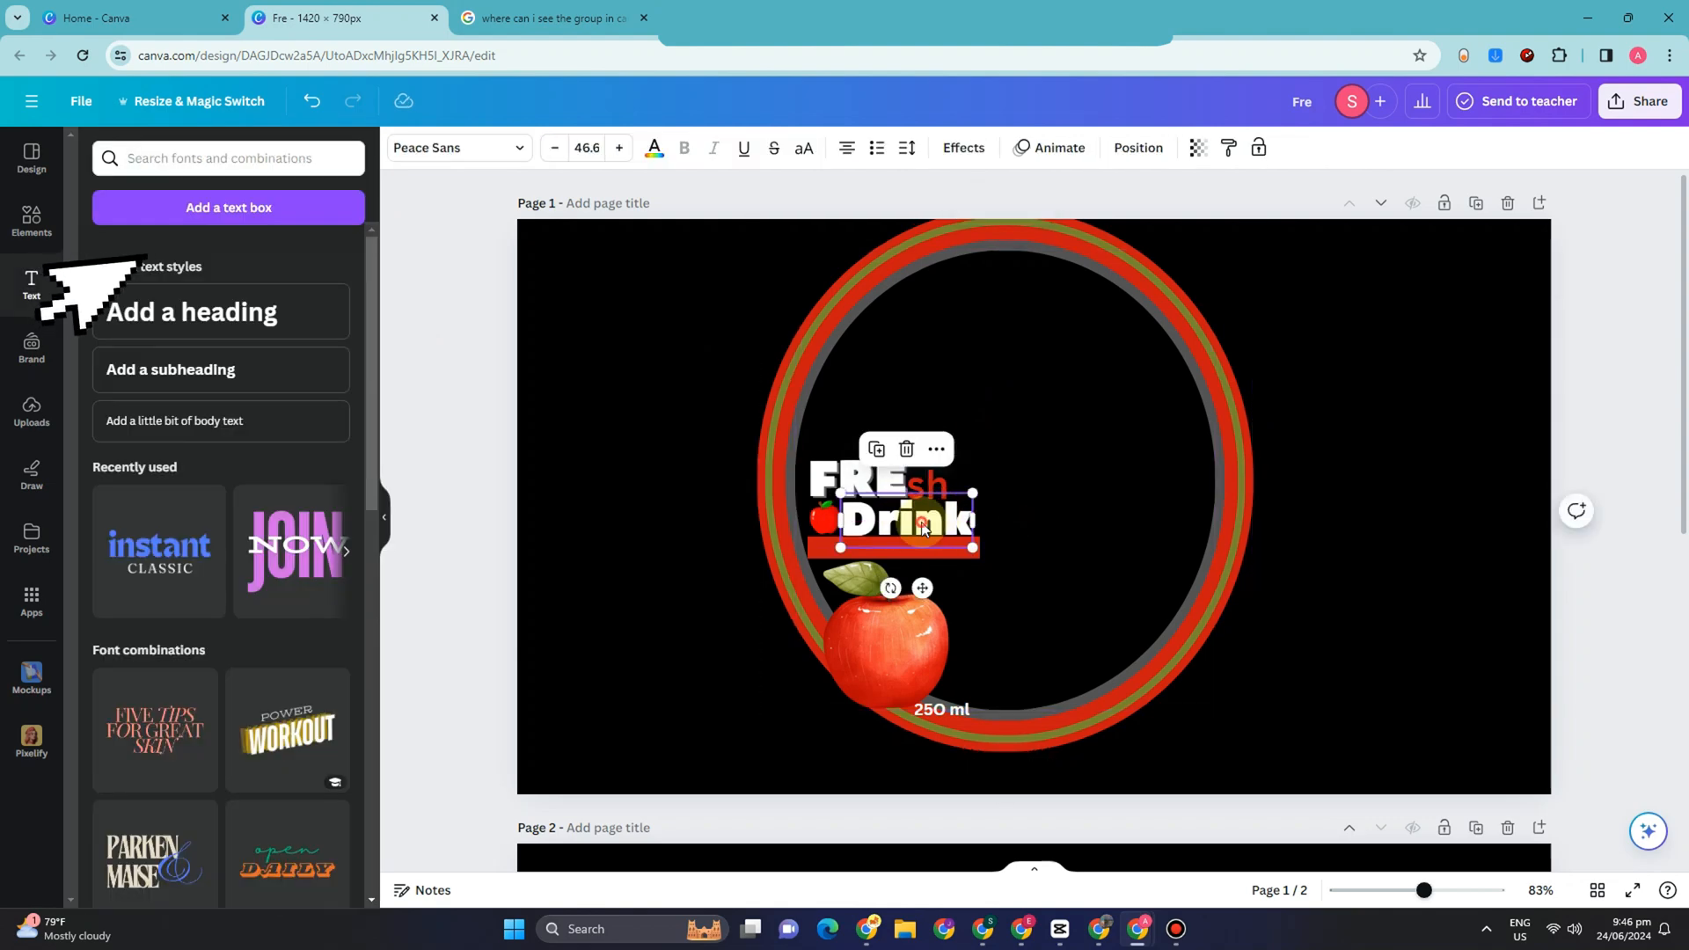
click(920, 467)
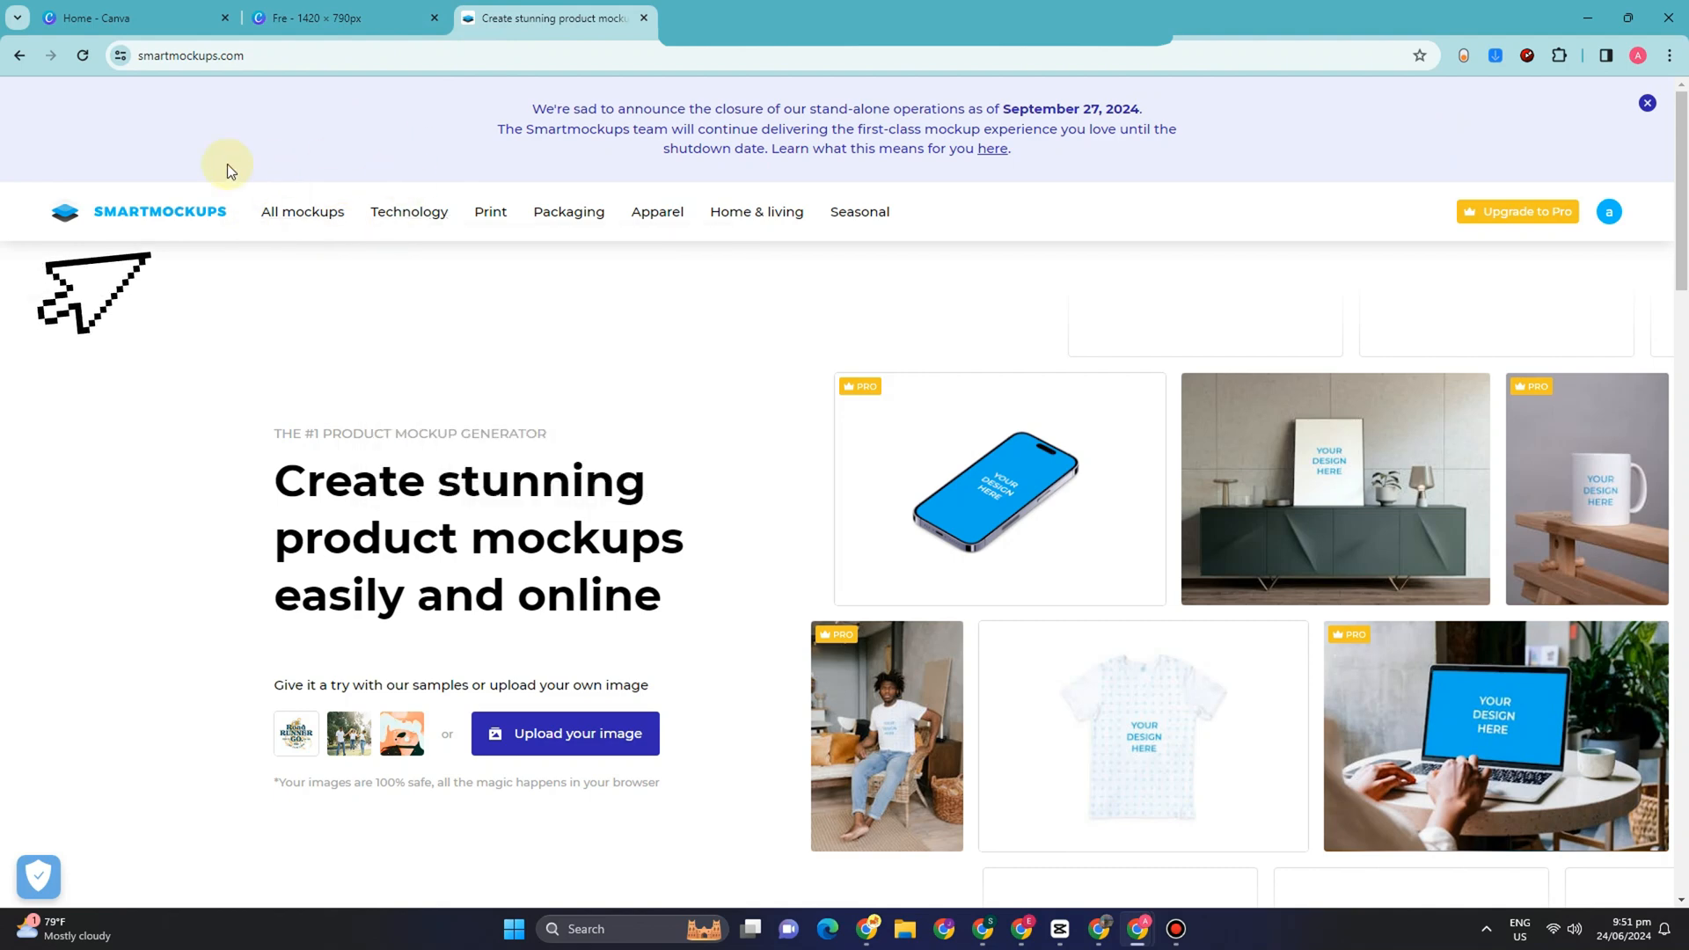
Step: Search the full Smartmockups mockup collection for "drinks"
click(310, 225)
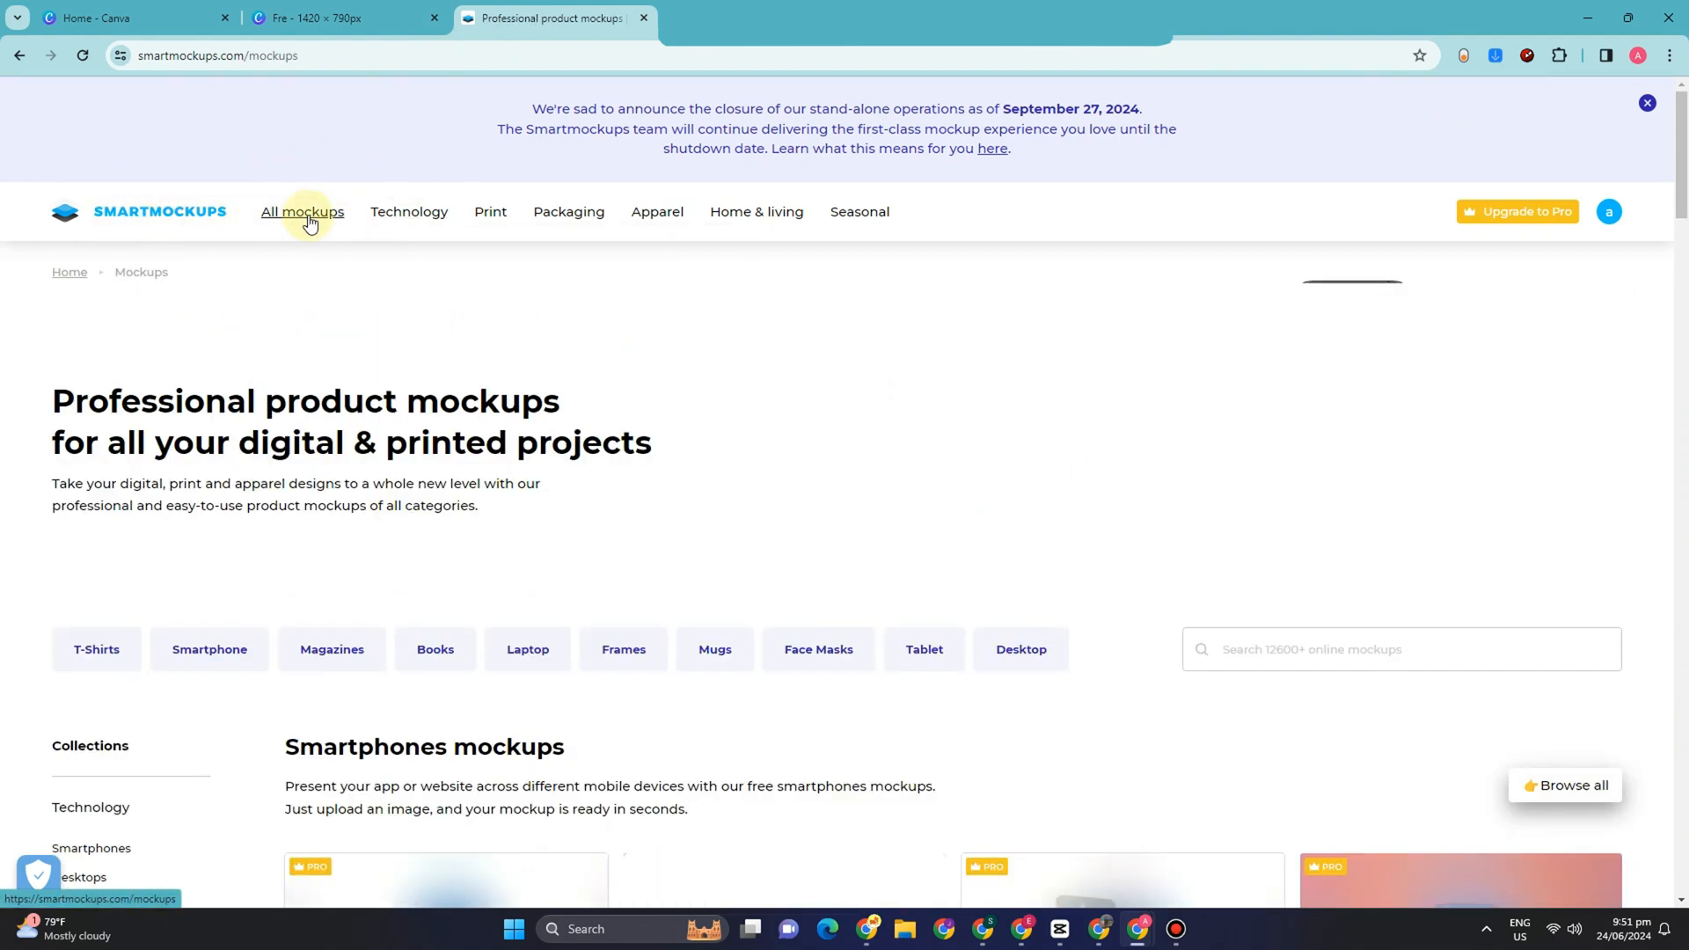
scroll(724, 498, down, 1)
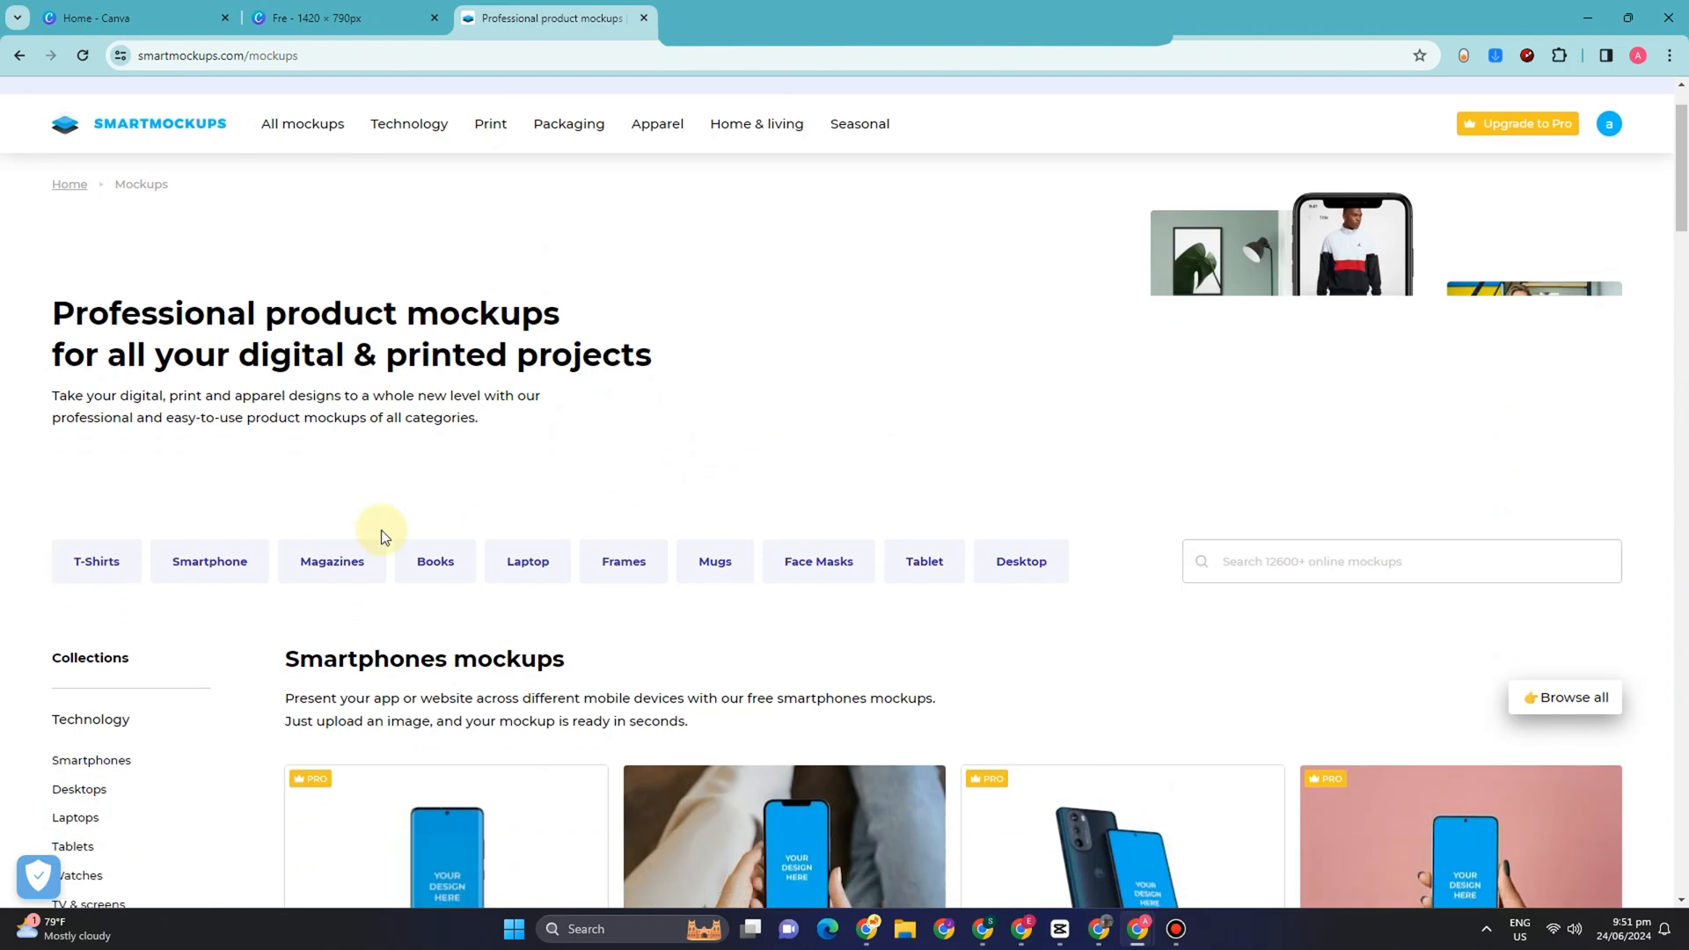
click(1318, 547)
text(dr)
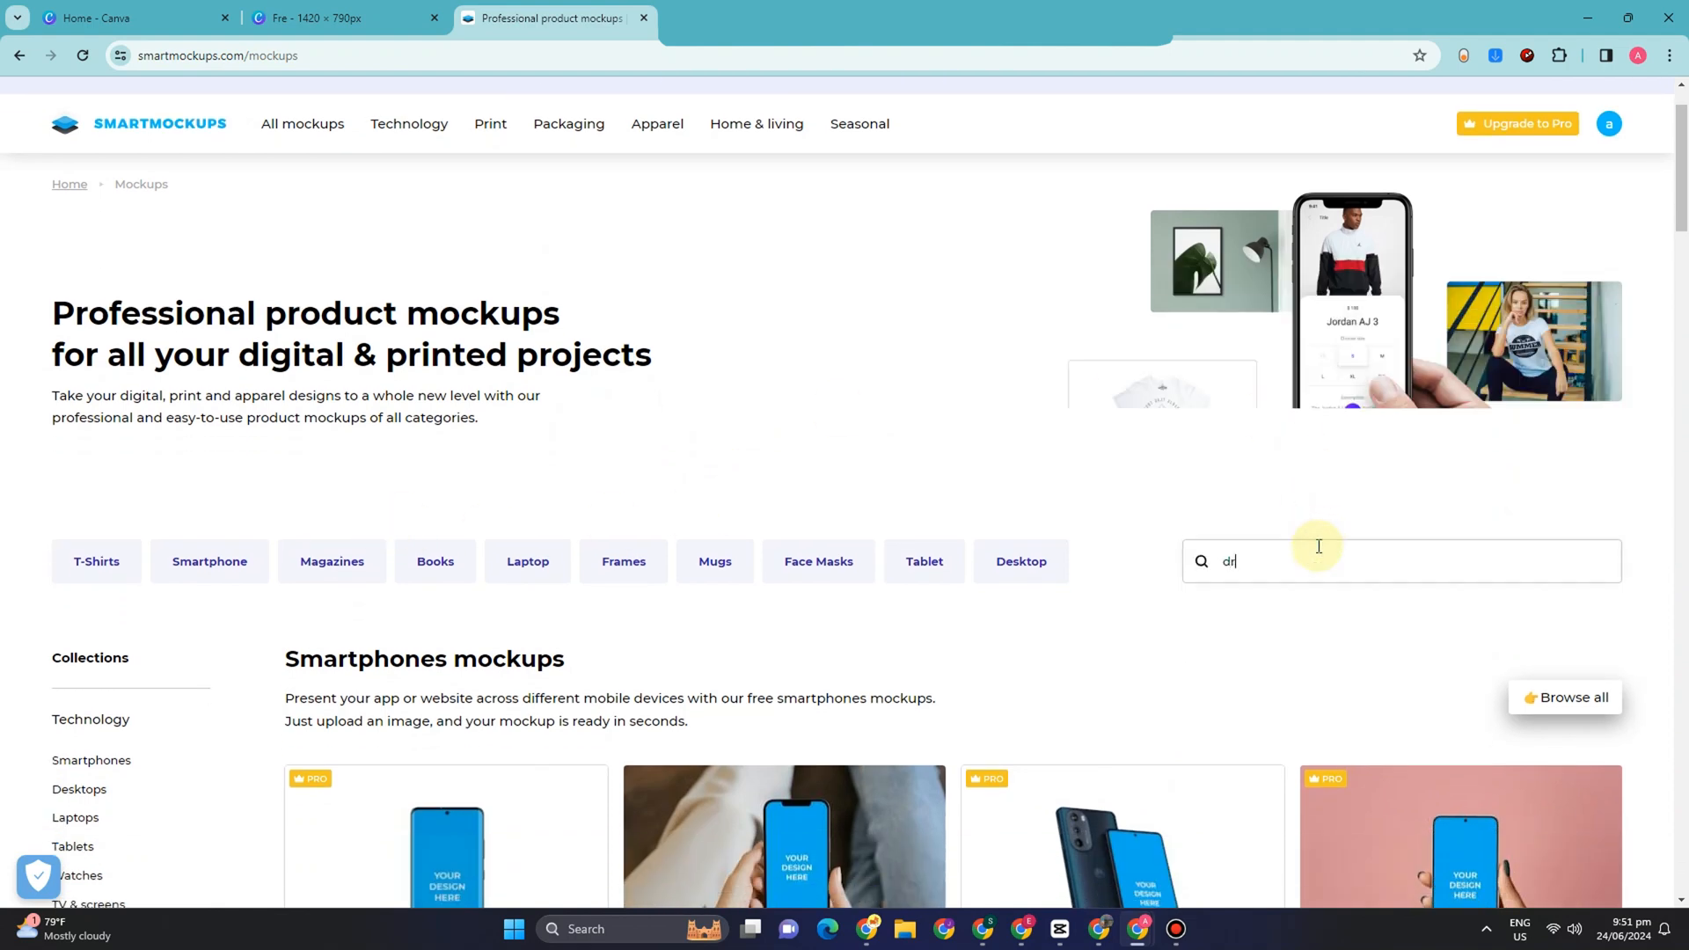
text(inks)
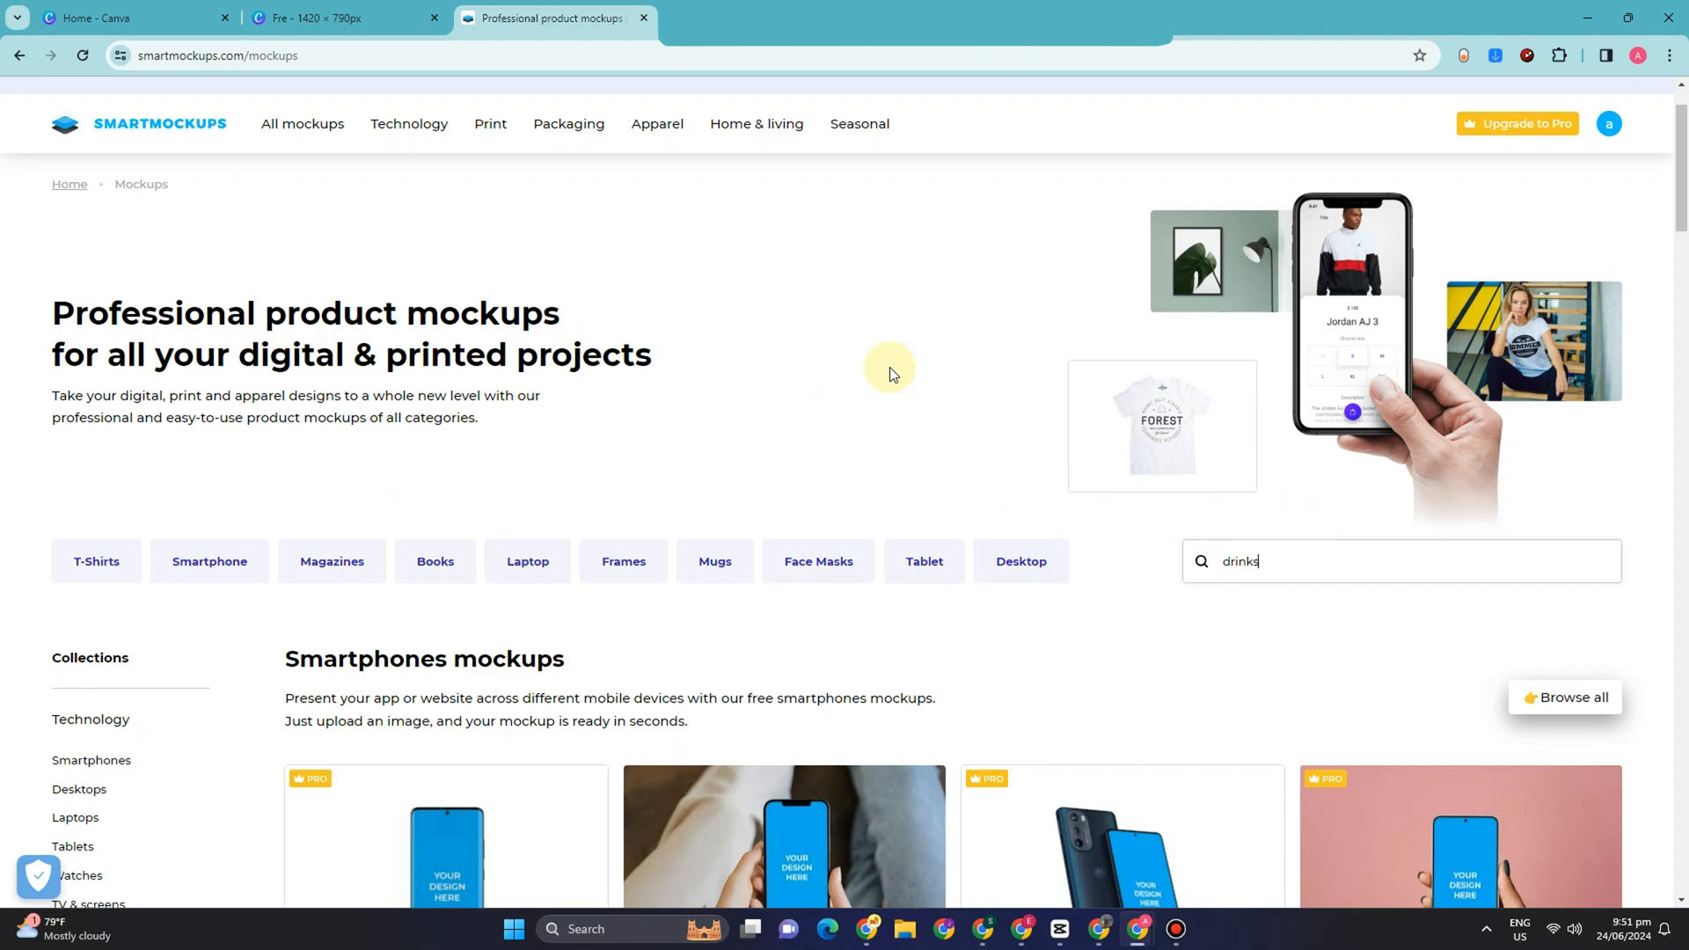
key(Return)
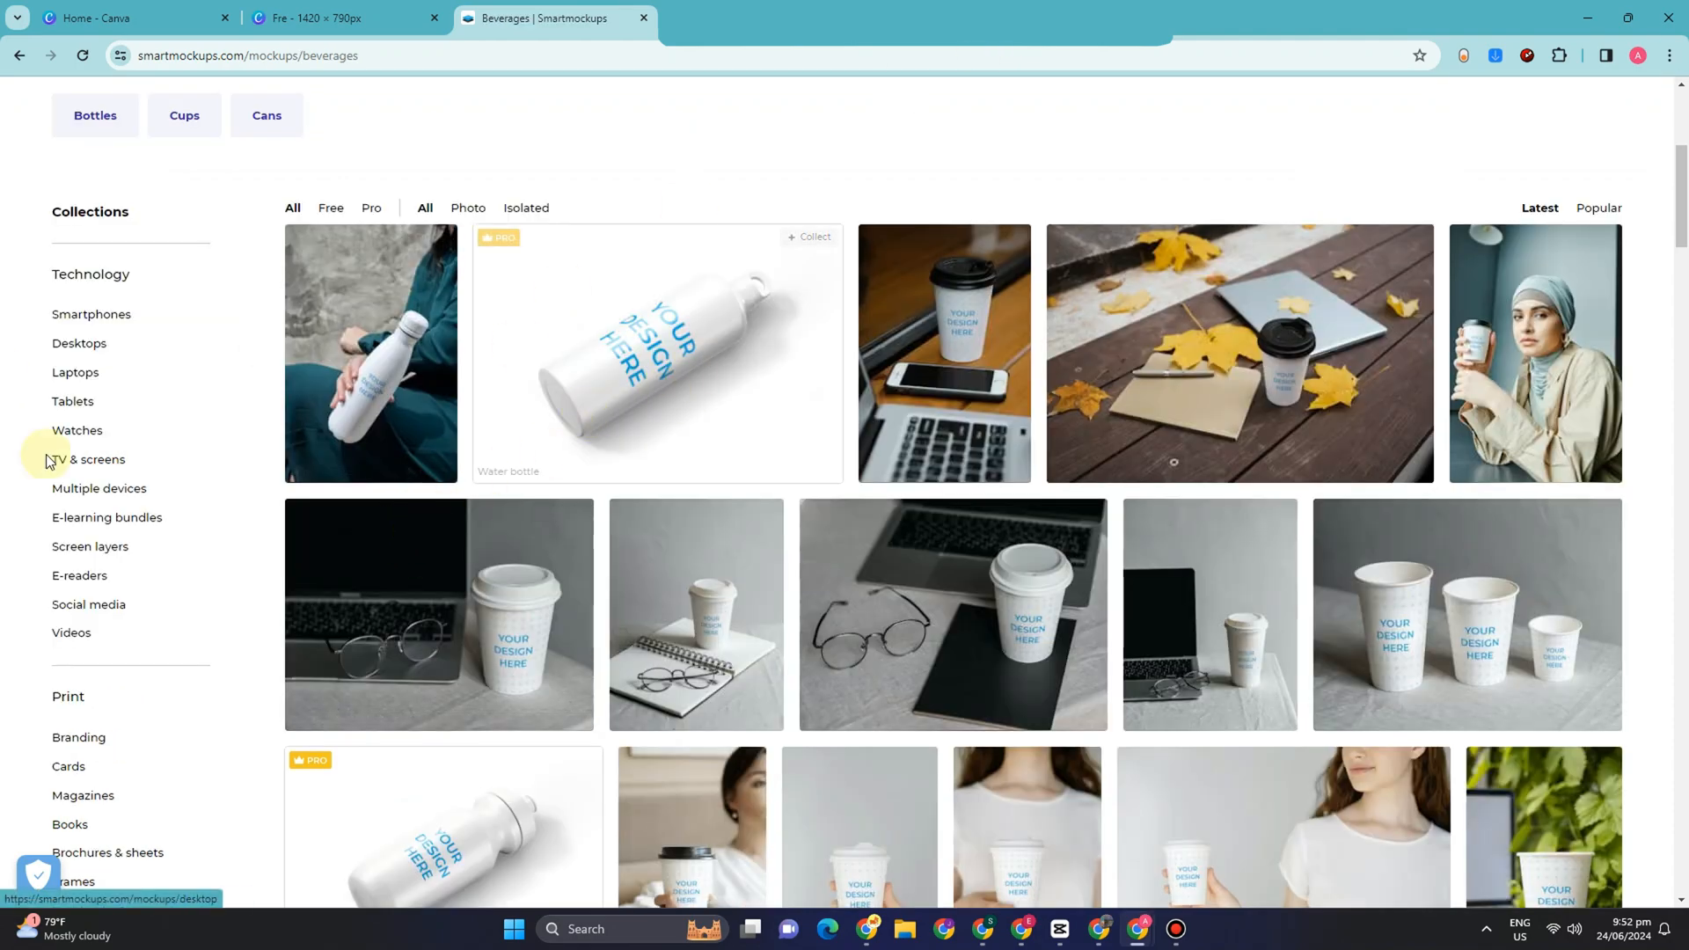
Step: Browse the beverage mockups and open the one showing two 330ml cans with metallic, matte and plastic finish
scroll(40, 686, down, 4)
scroll(92, 670, down, 4)
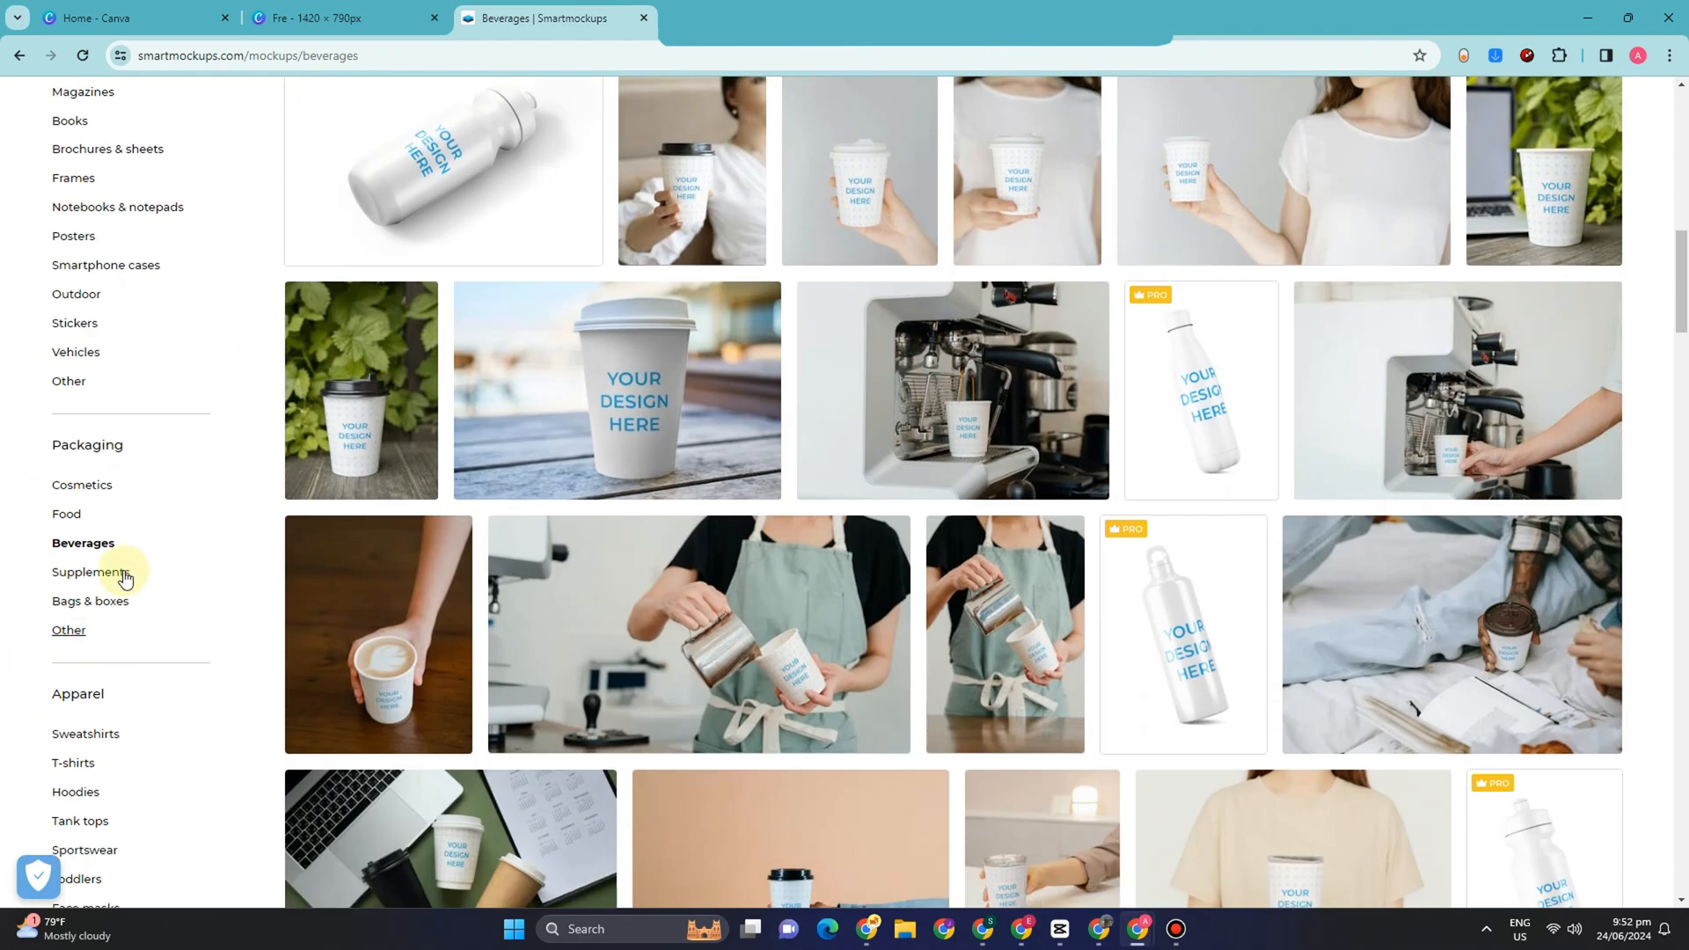
scroll(1231, 607, down, 3)
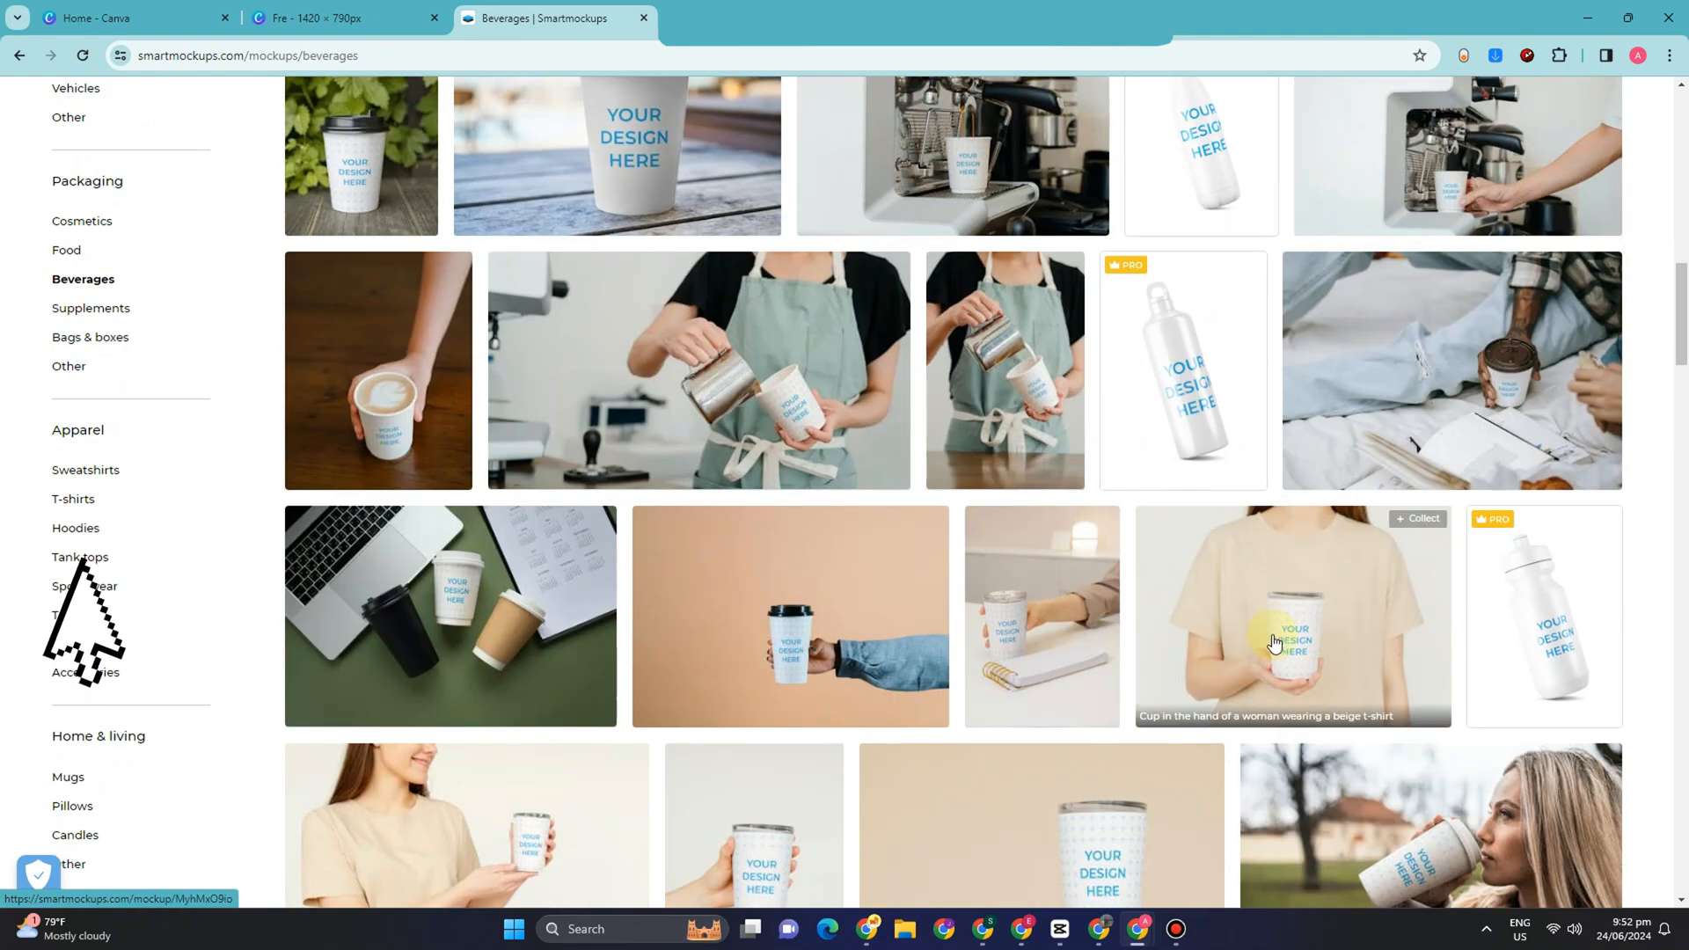
scroll(1284, 687, down, 12)
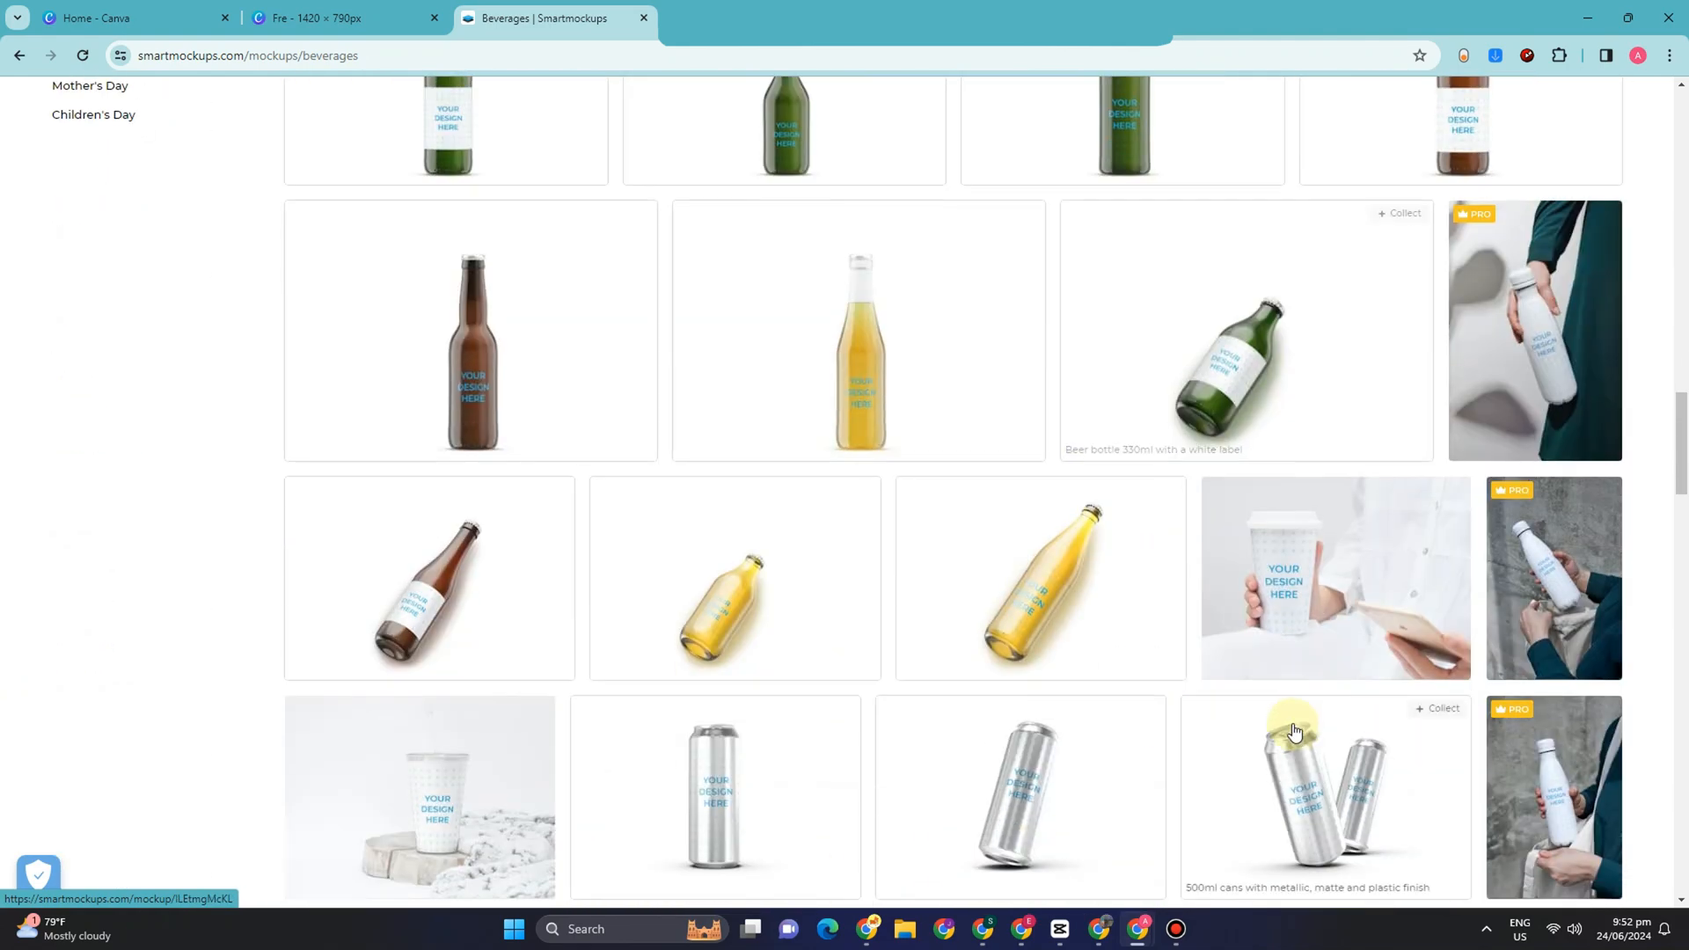
scroll(1293, 730, down, 3)
click(1143, 732)
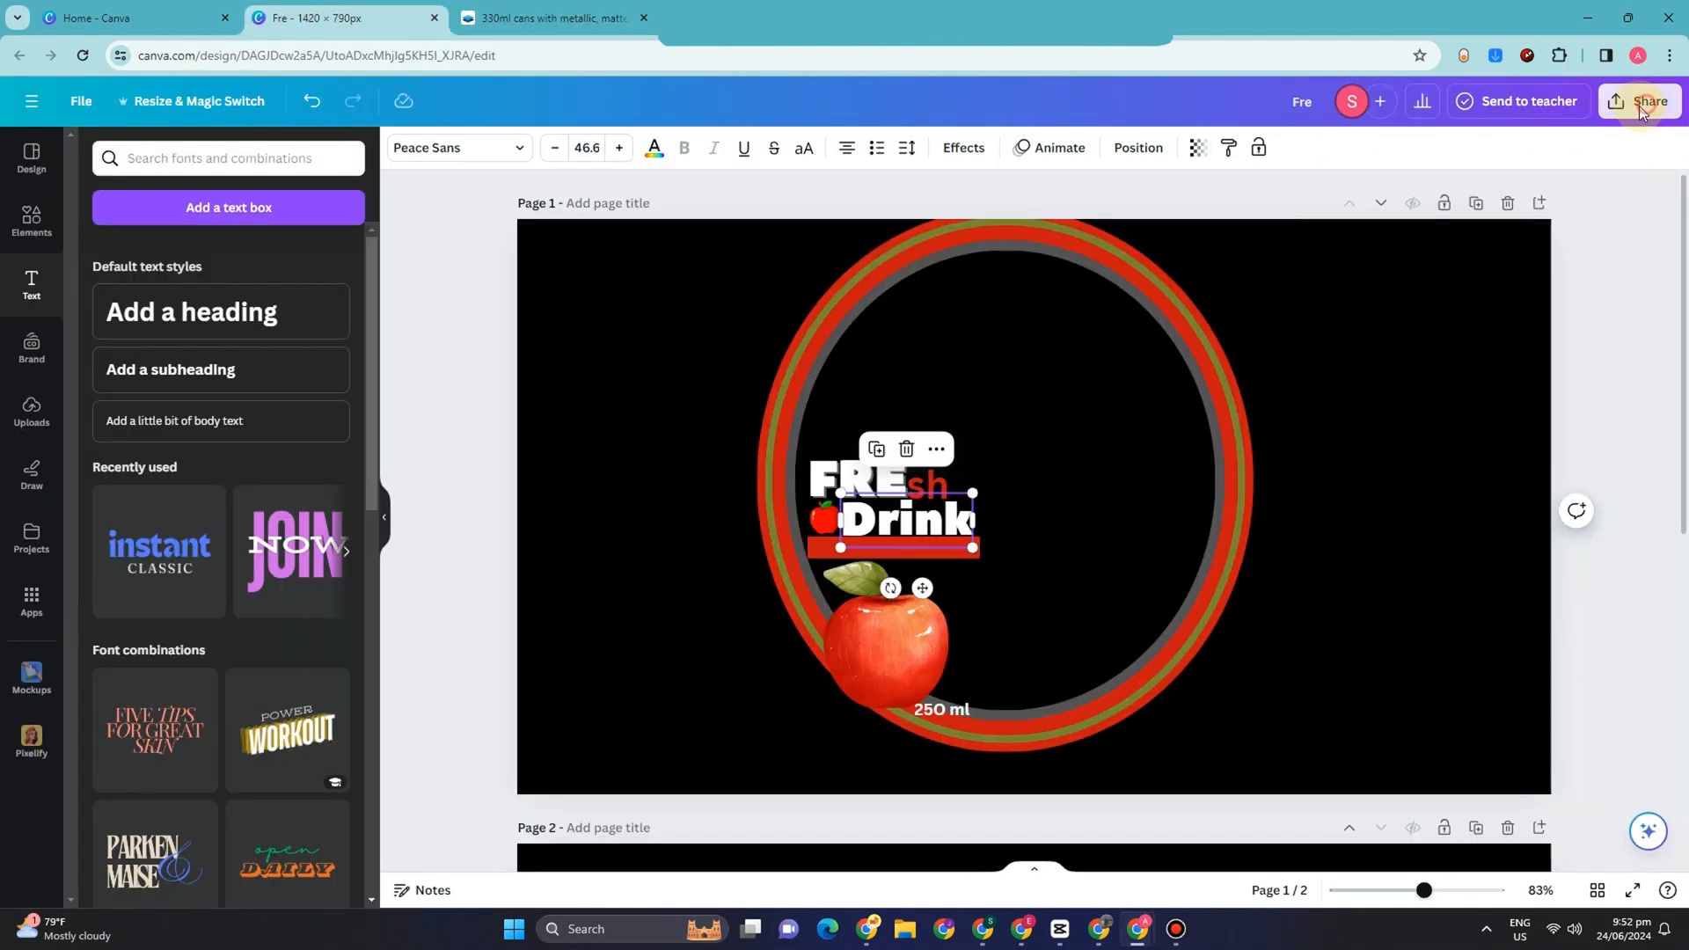
Step: Switch to the Canva label design and download only page 1 as a PNG
click(1641, 104)
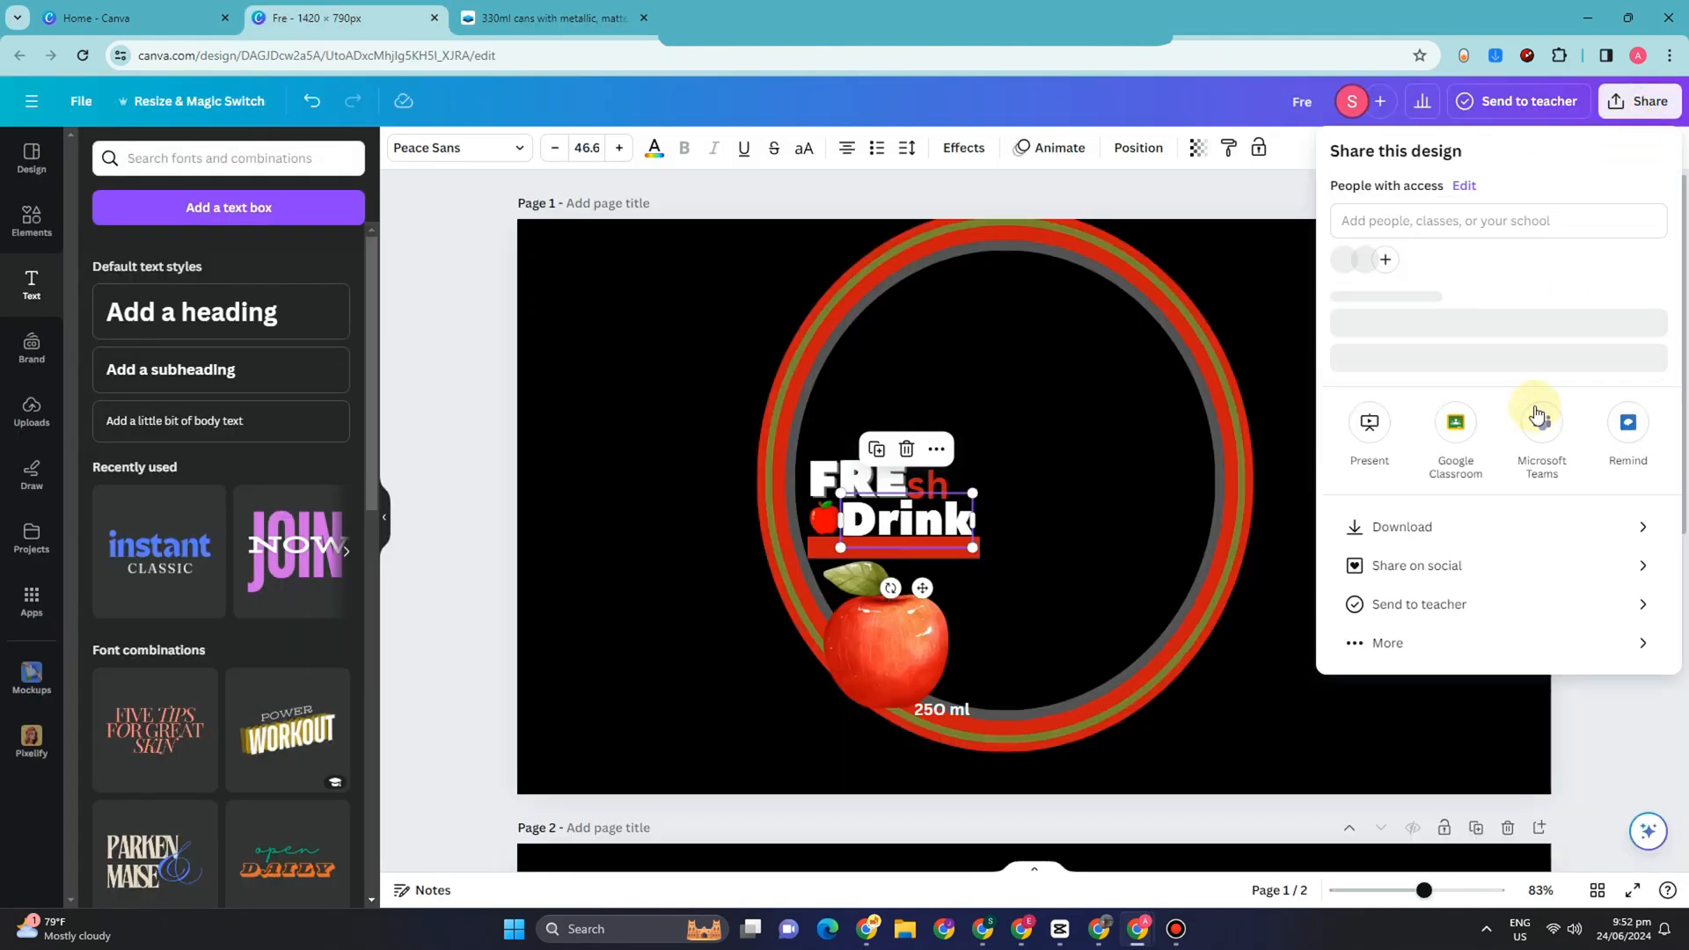
click(1542, 542)
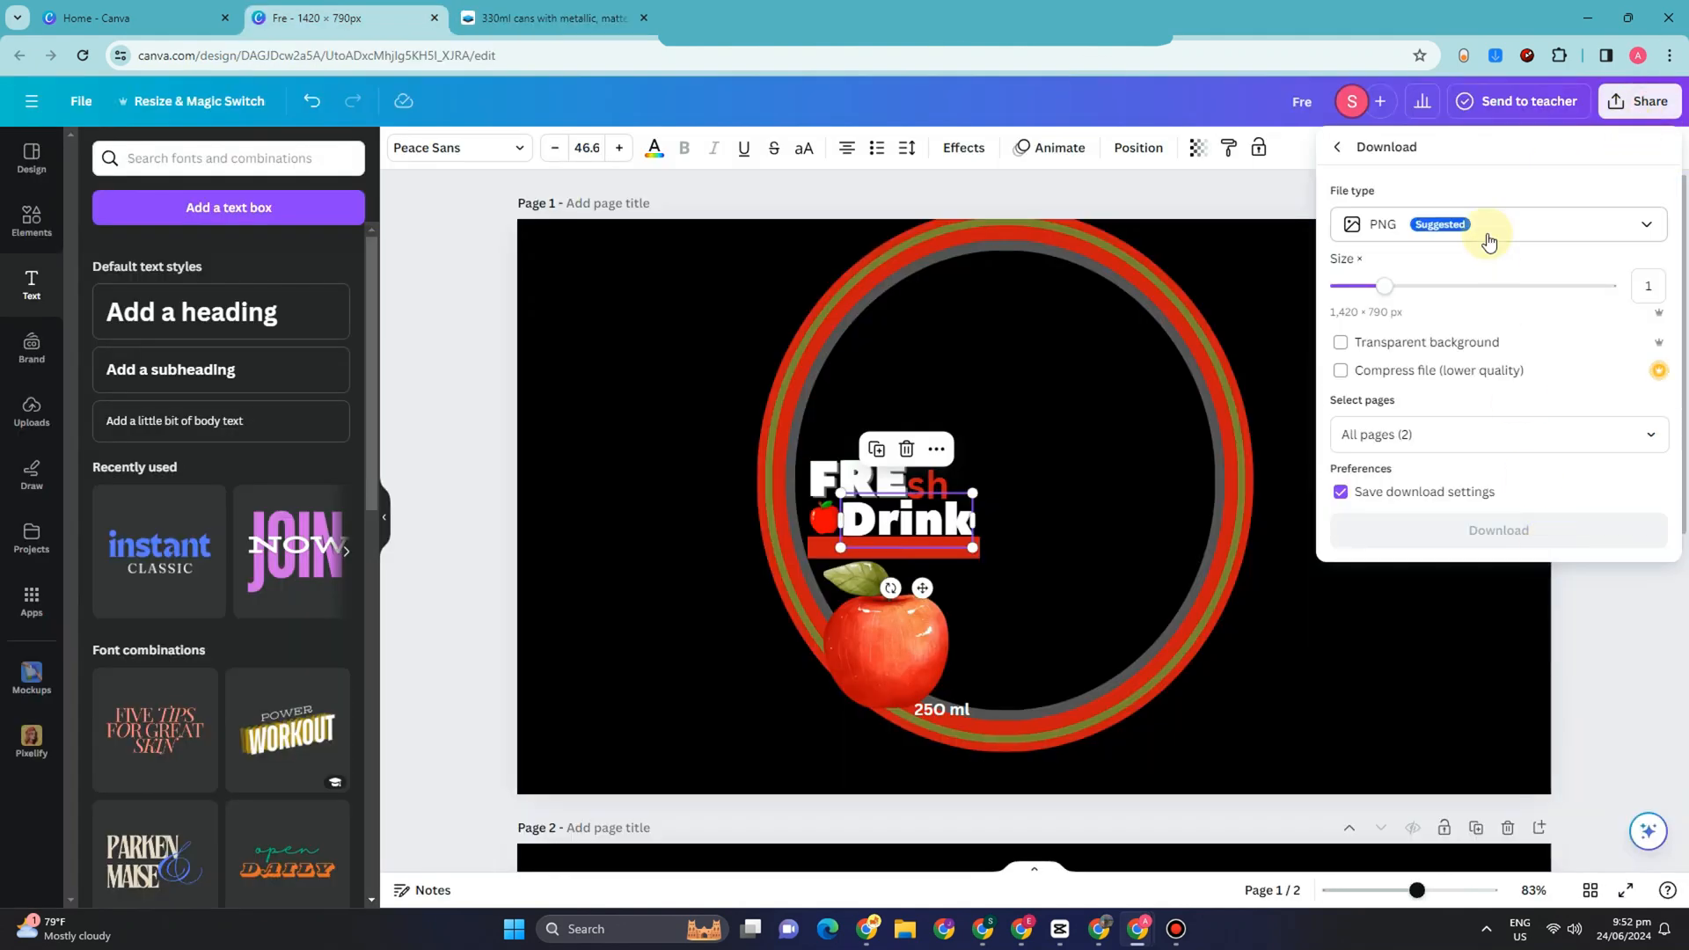
click(1641, 433)
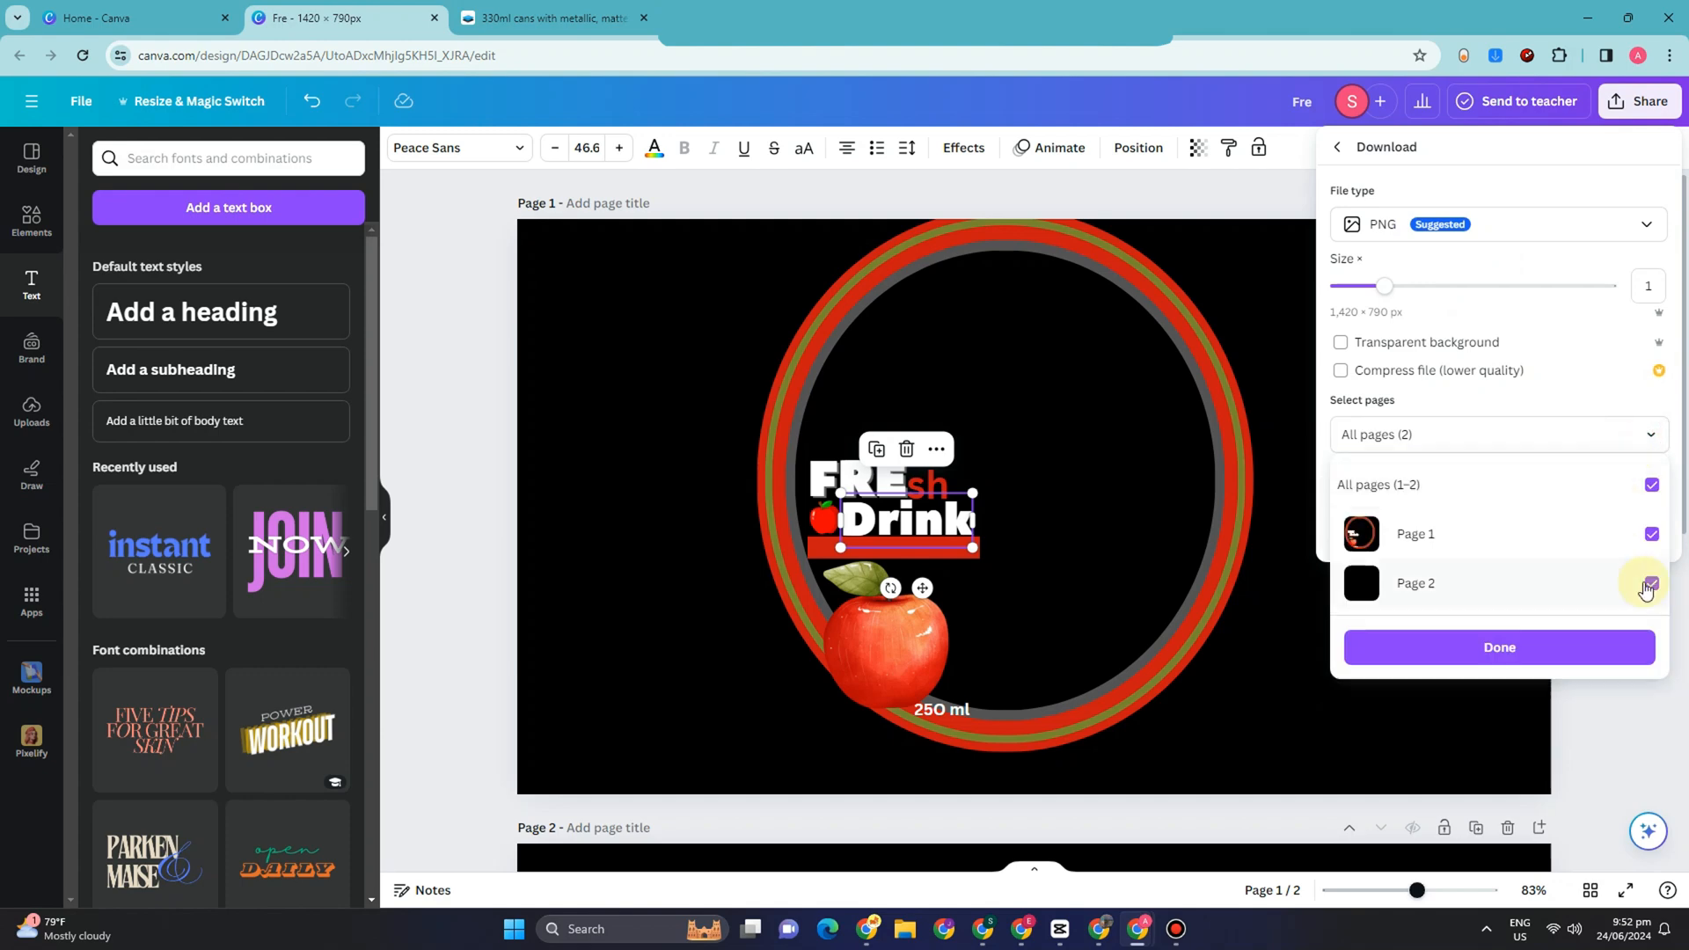
click(1652, 585)
click(1537, 646)
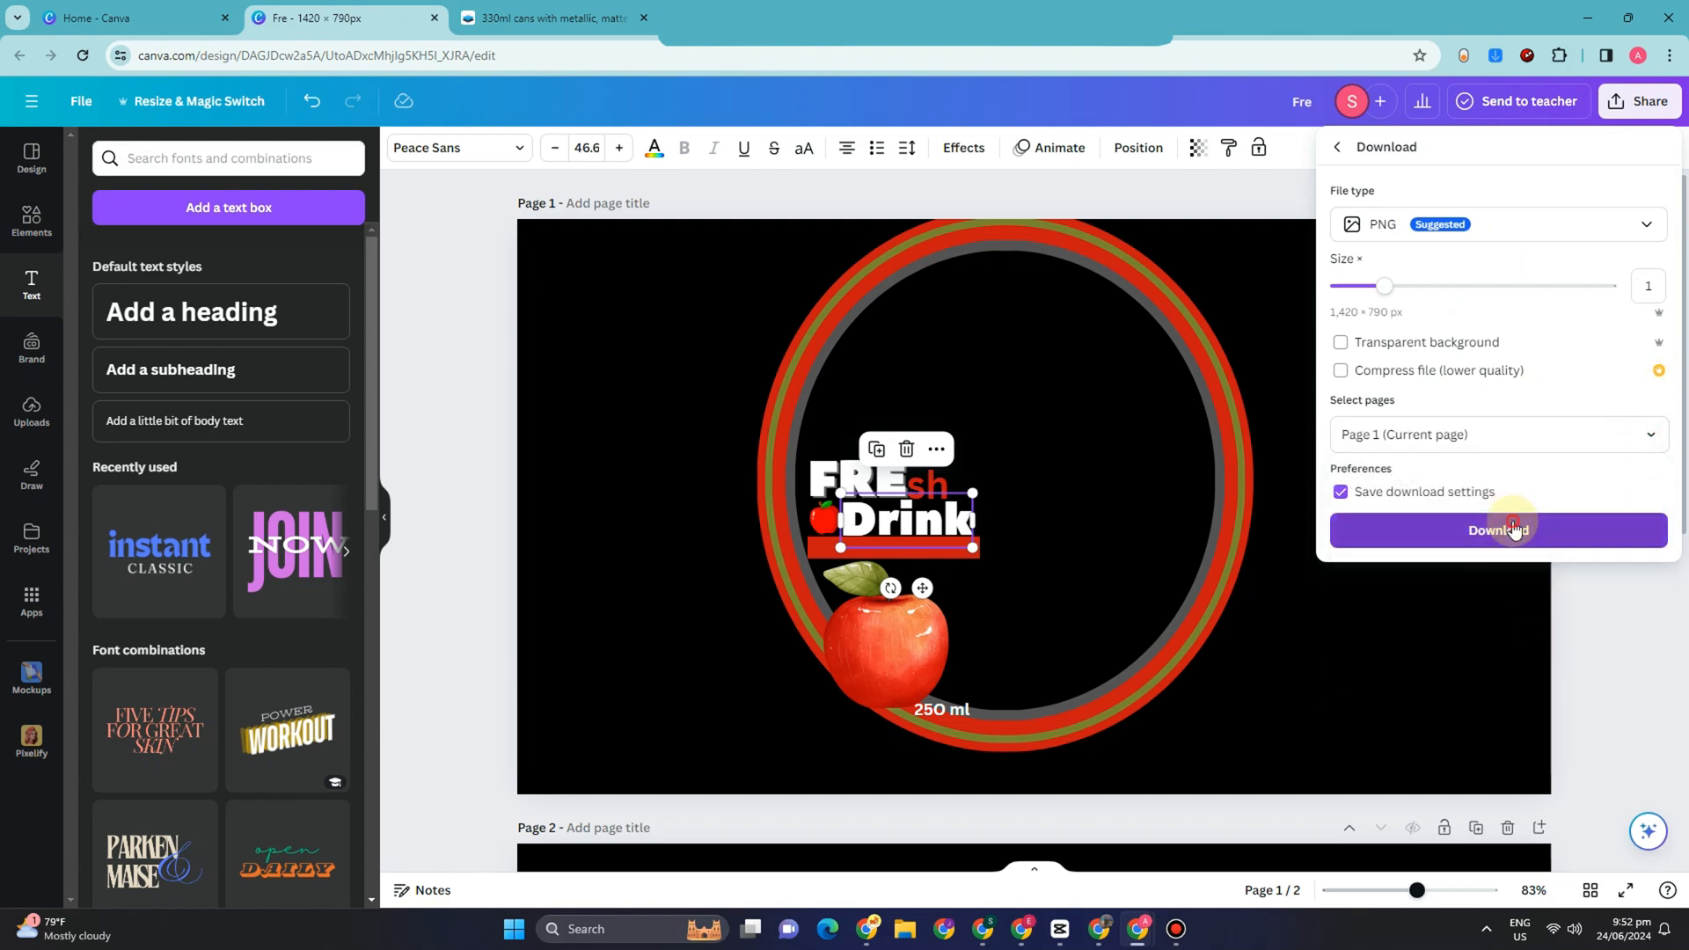
click(1505, 530)
Step: Return to the Smartmockups can mockup and upload Fre.png to both the left can and the right can
key(ctrl+Tab)
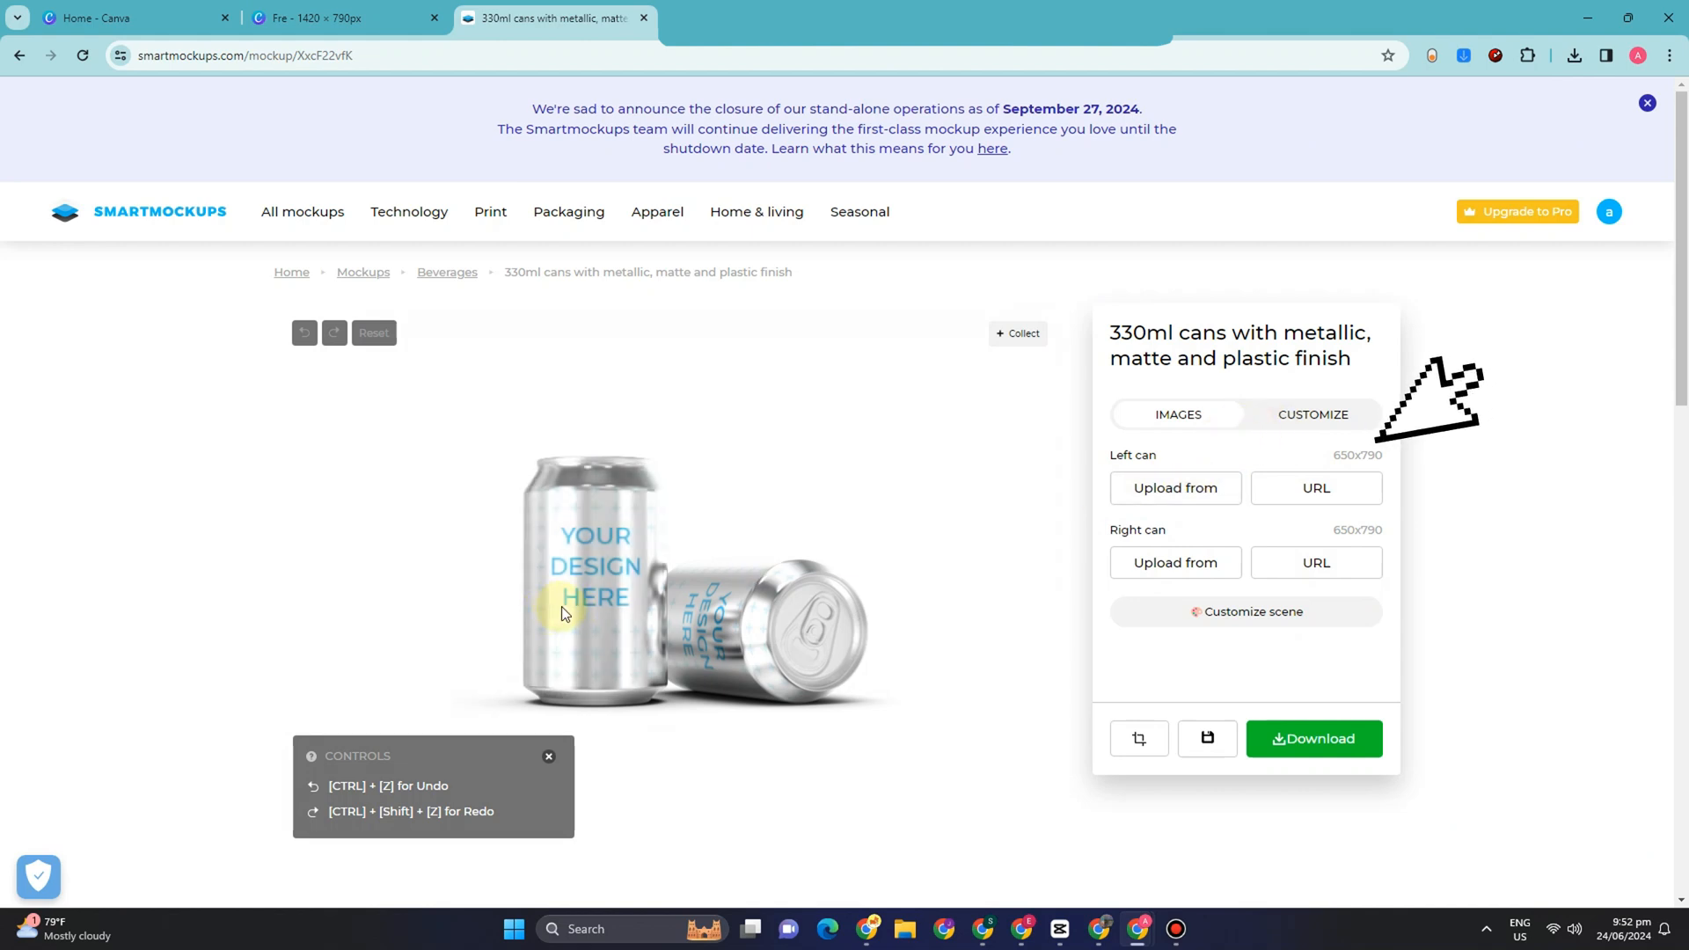
click(1193, 460)
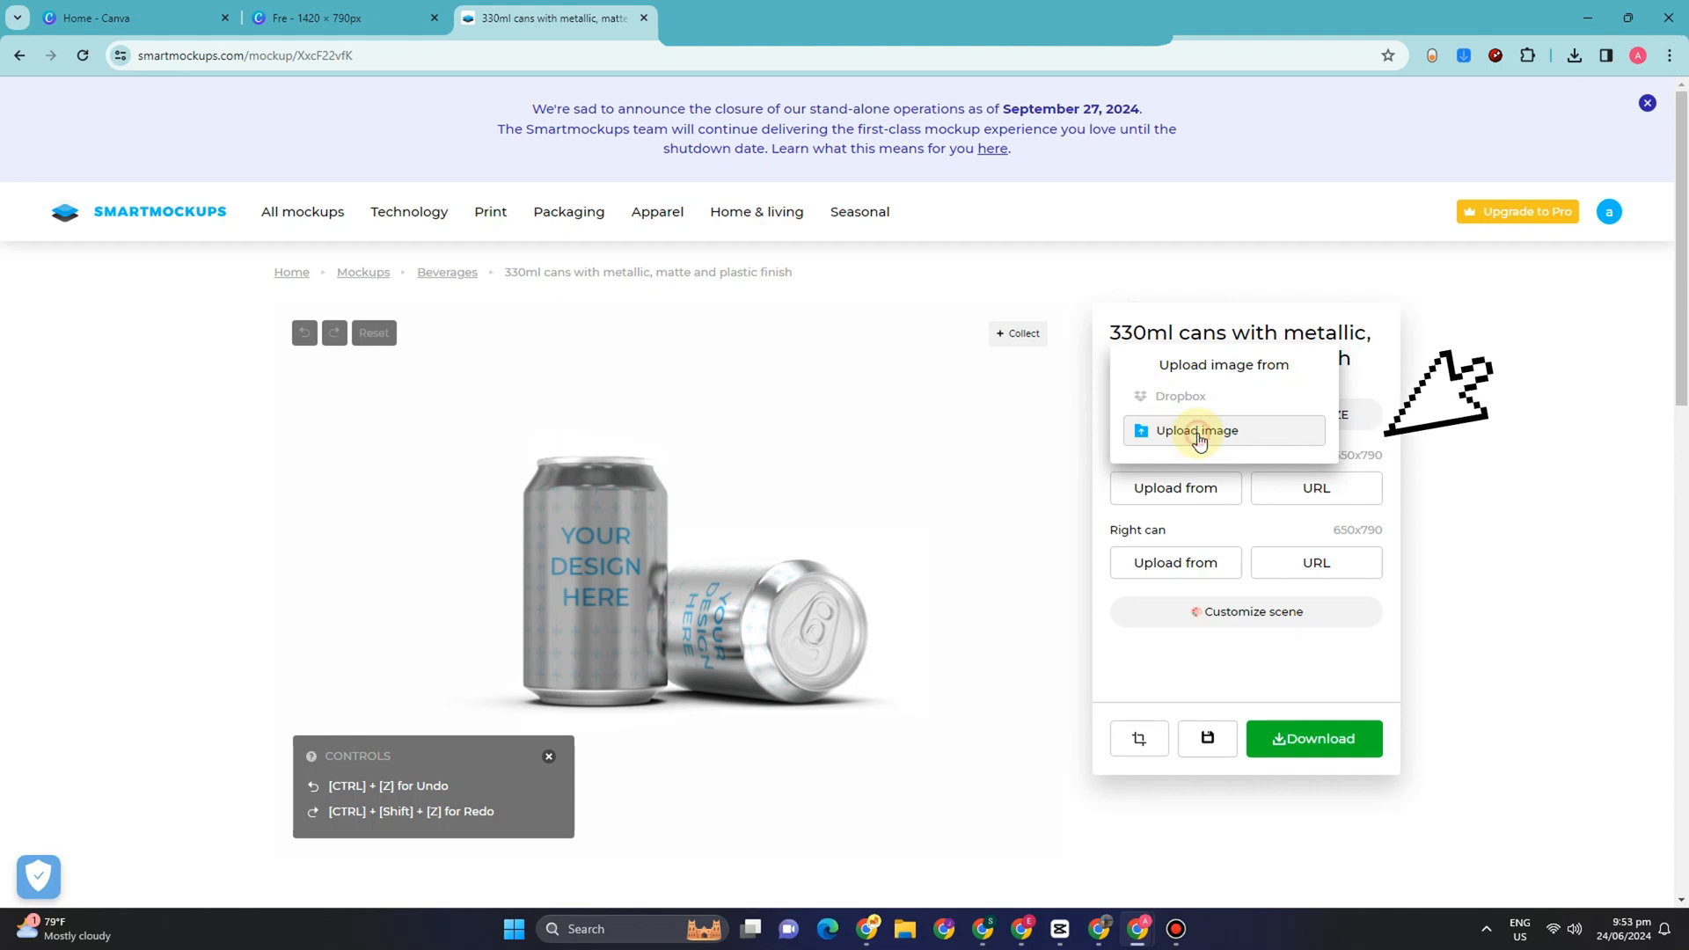
click(1198, 430)
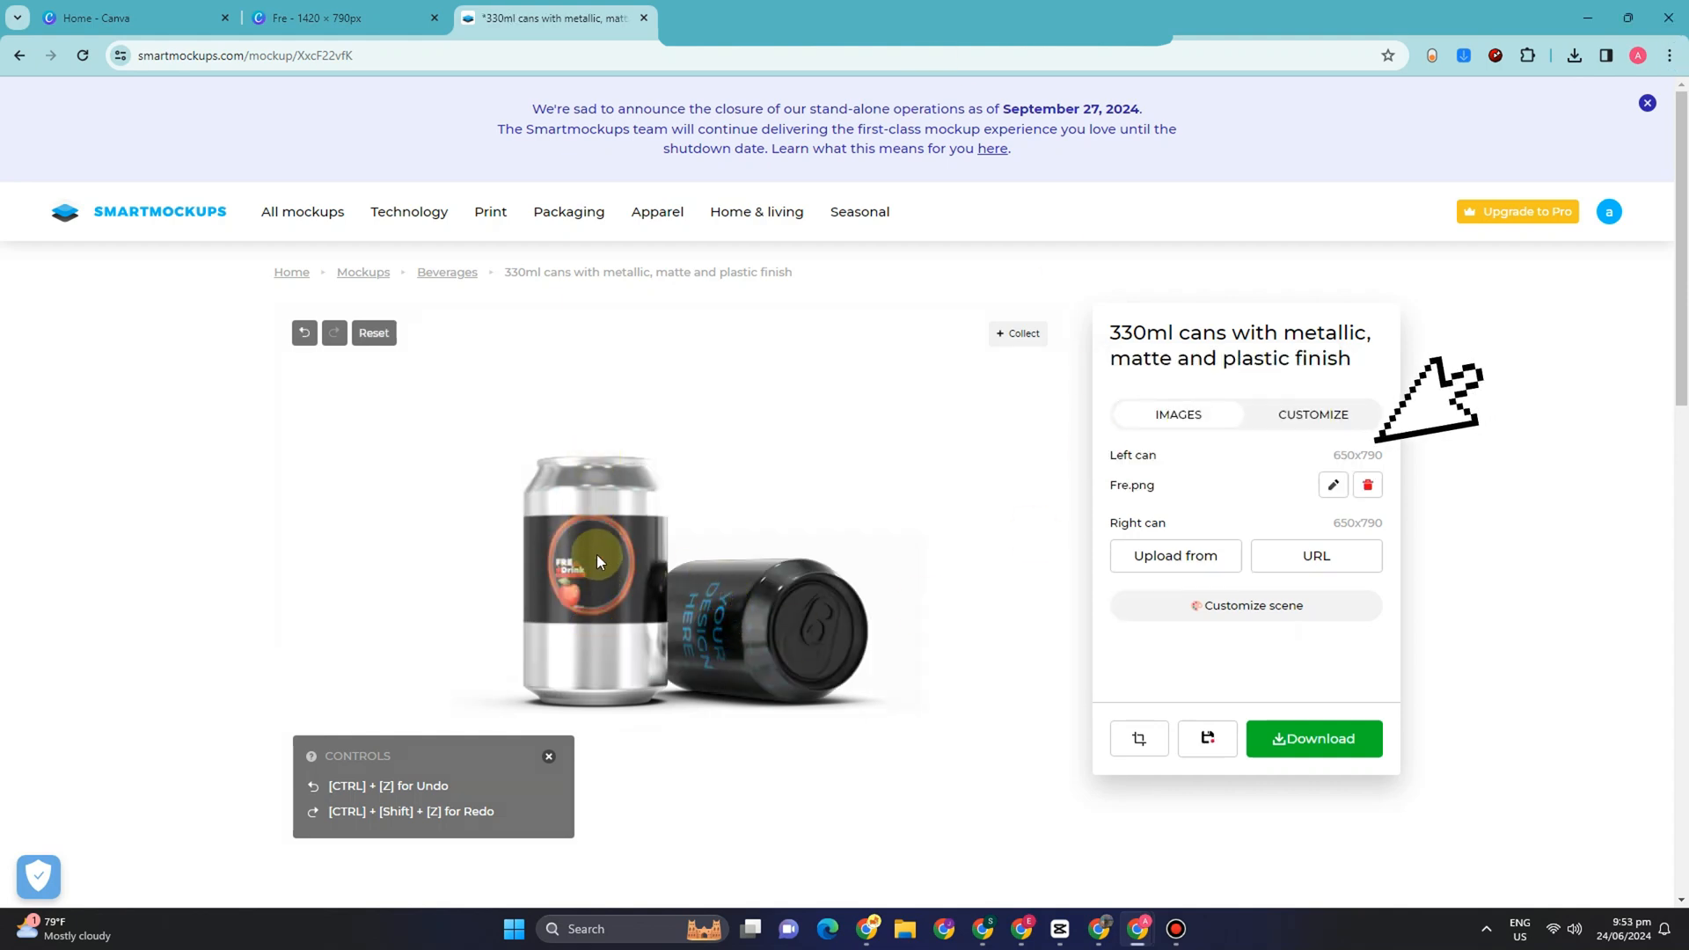
click(1175, 576)
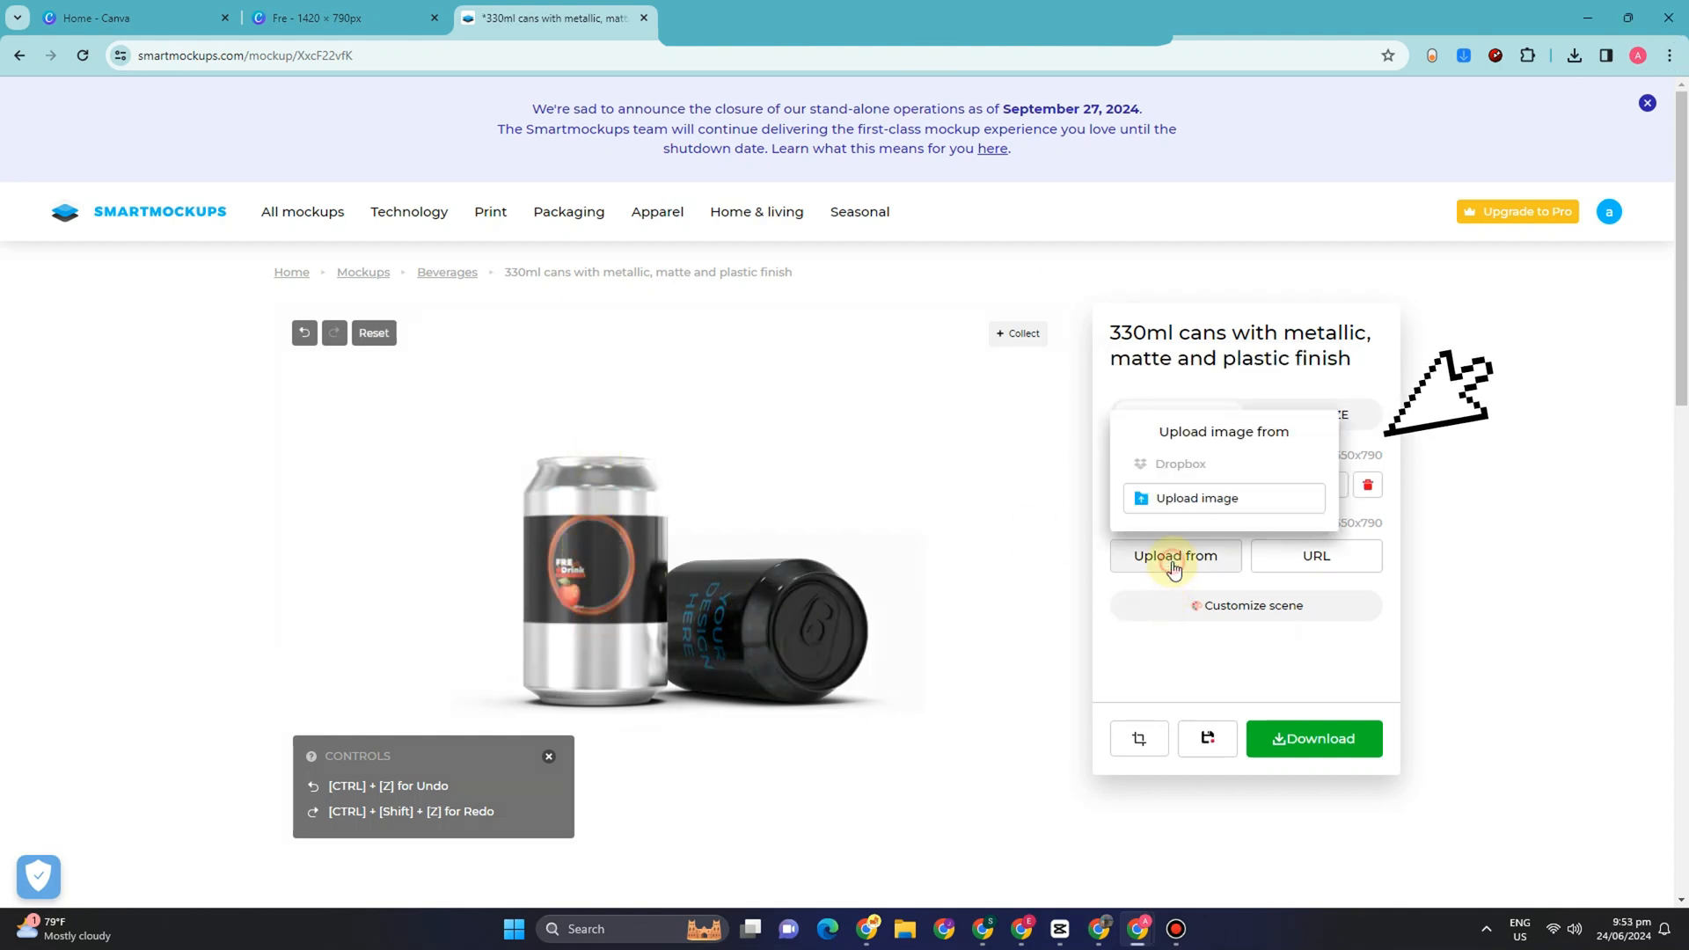
click(1170, 467)
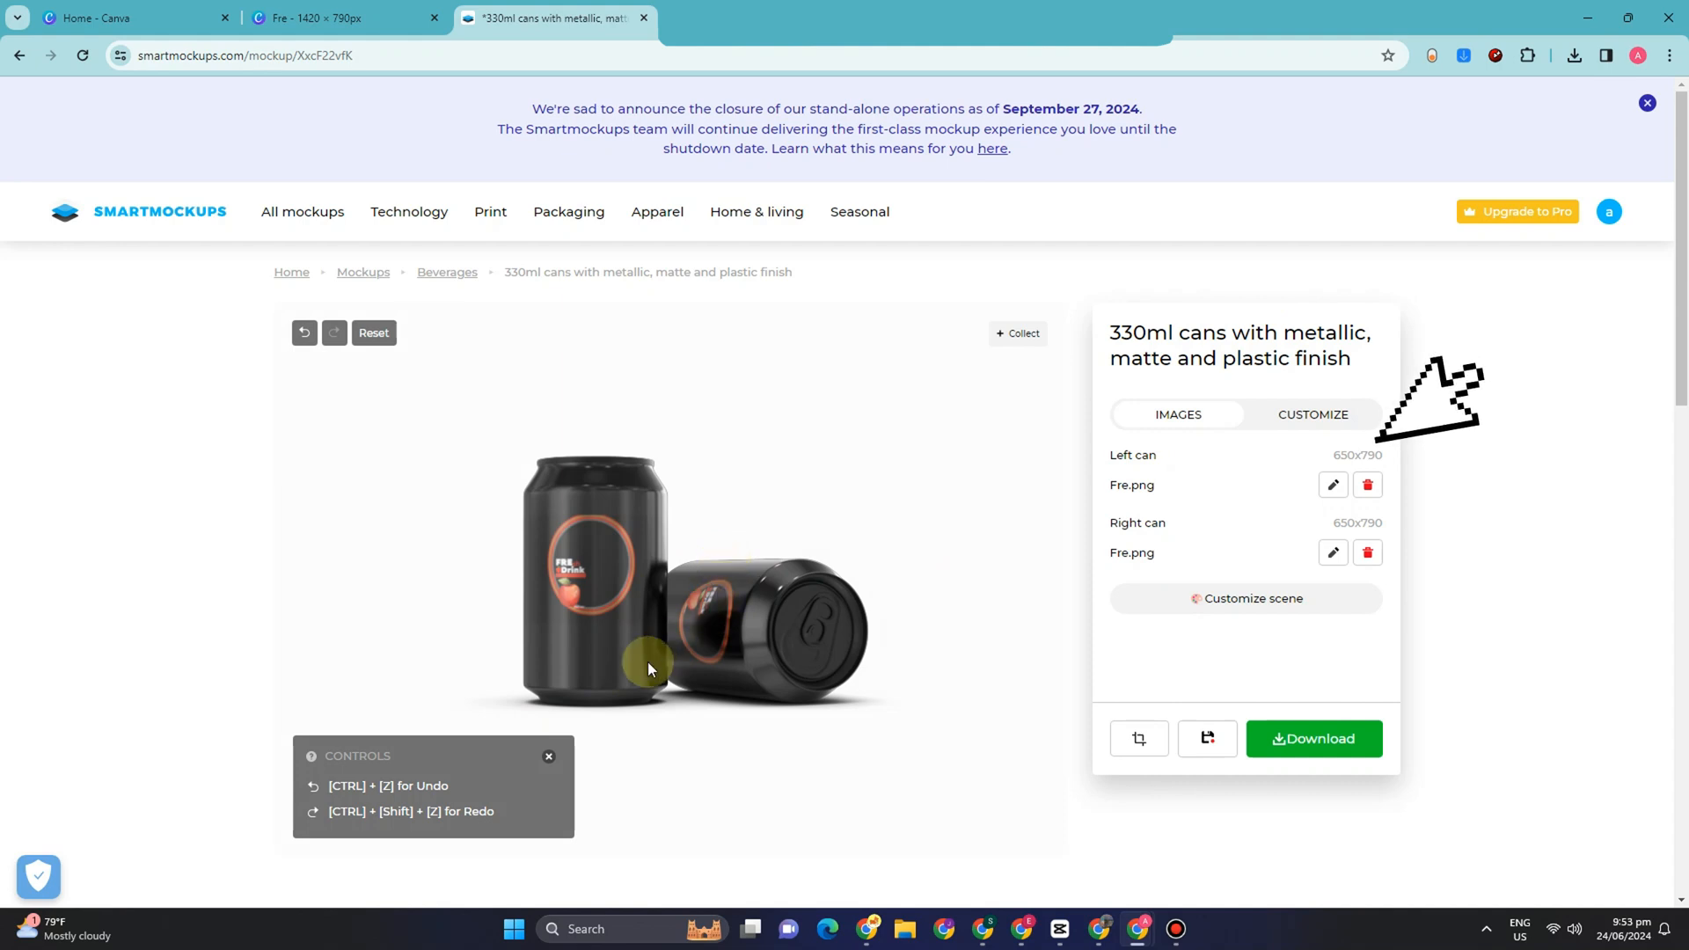
Step: Try the second color scheme on the cans and settle on the third one
click(1328, 428)
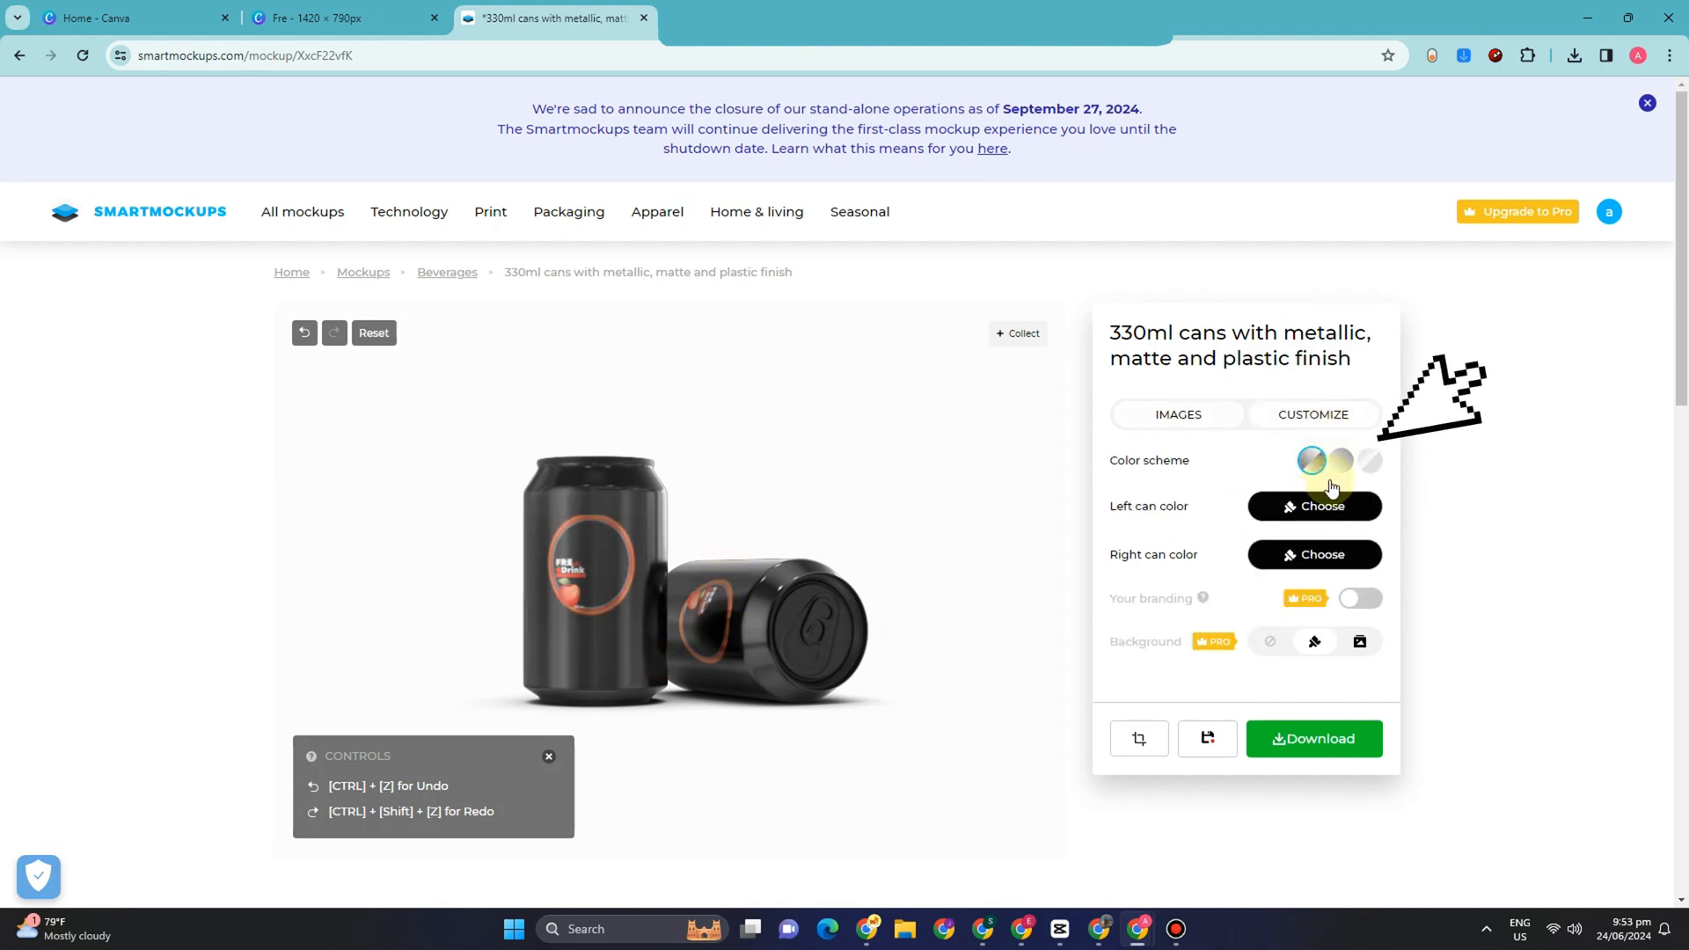
click(1339, 462)
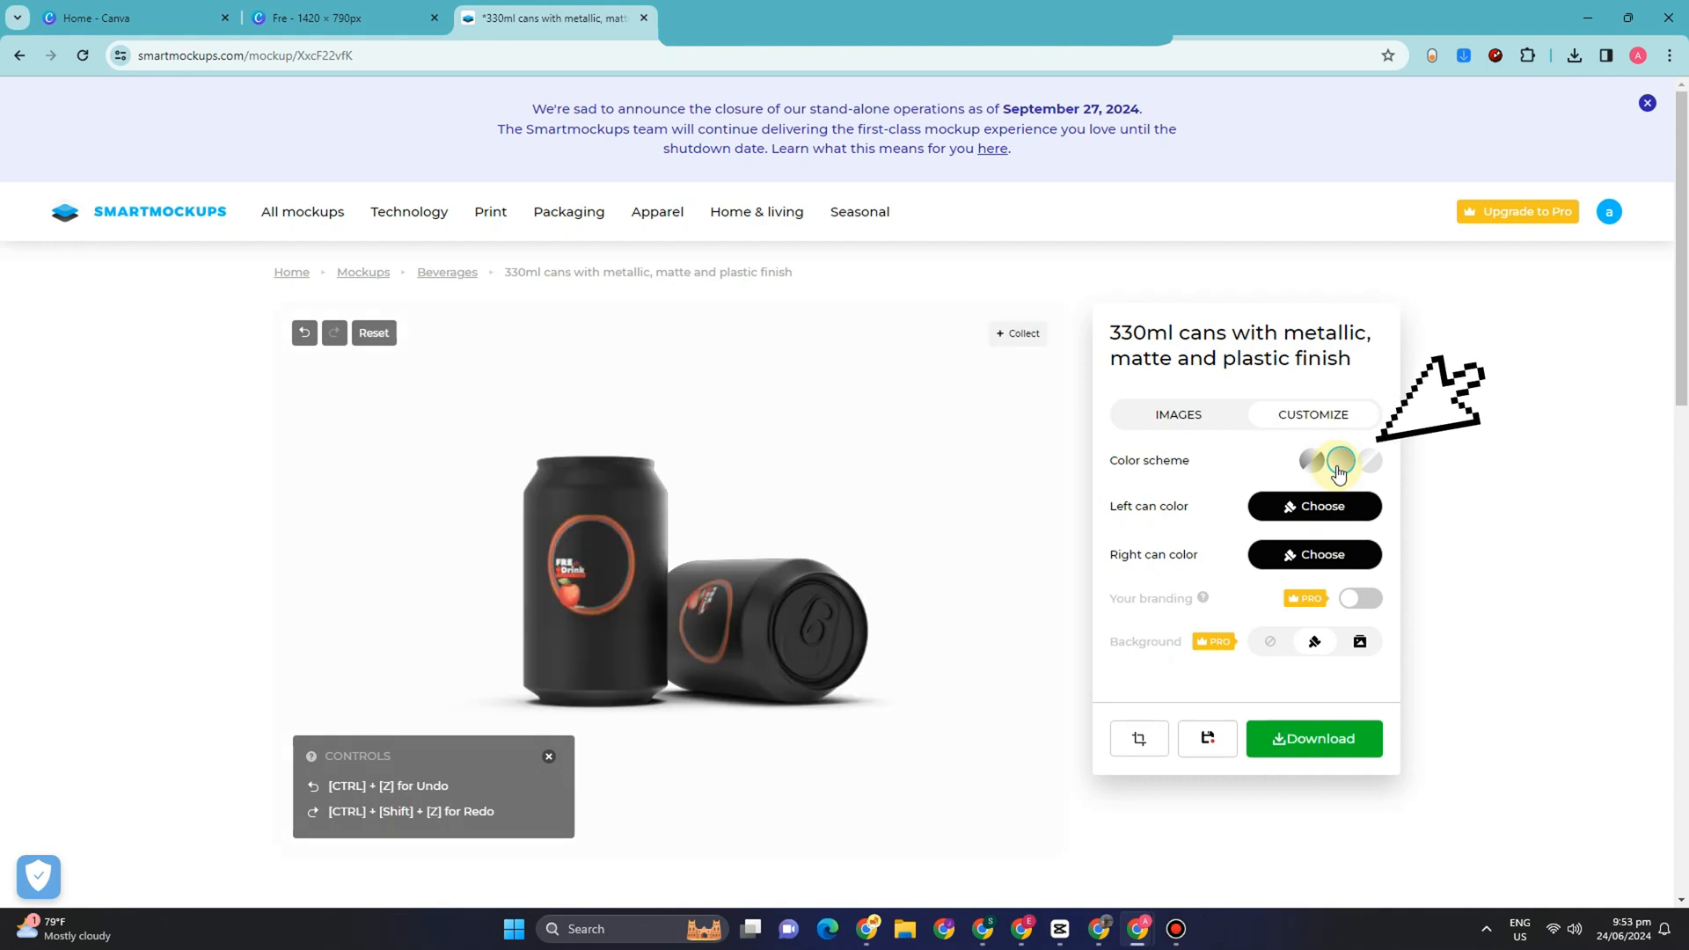
click(1363, 471)
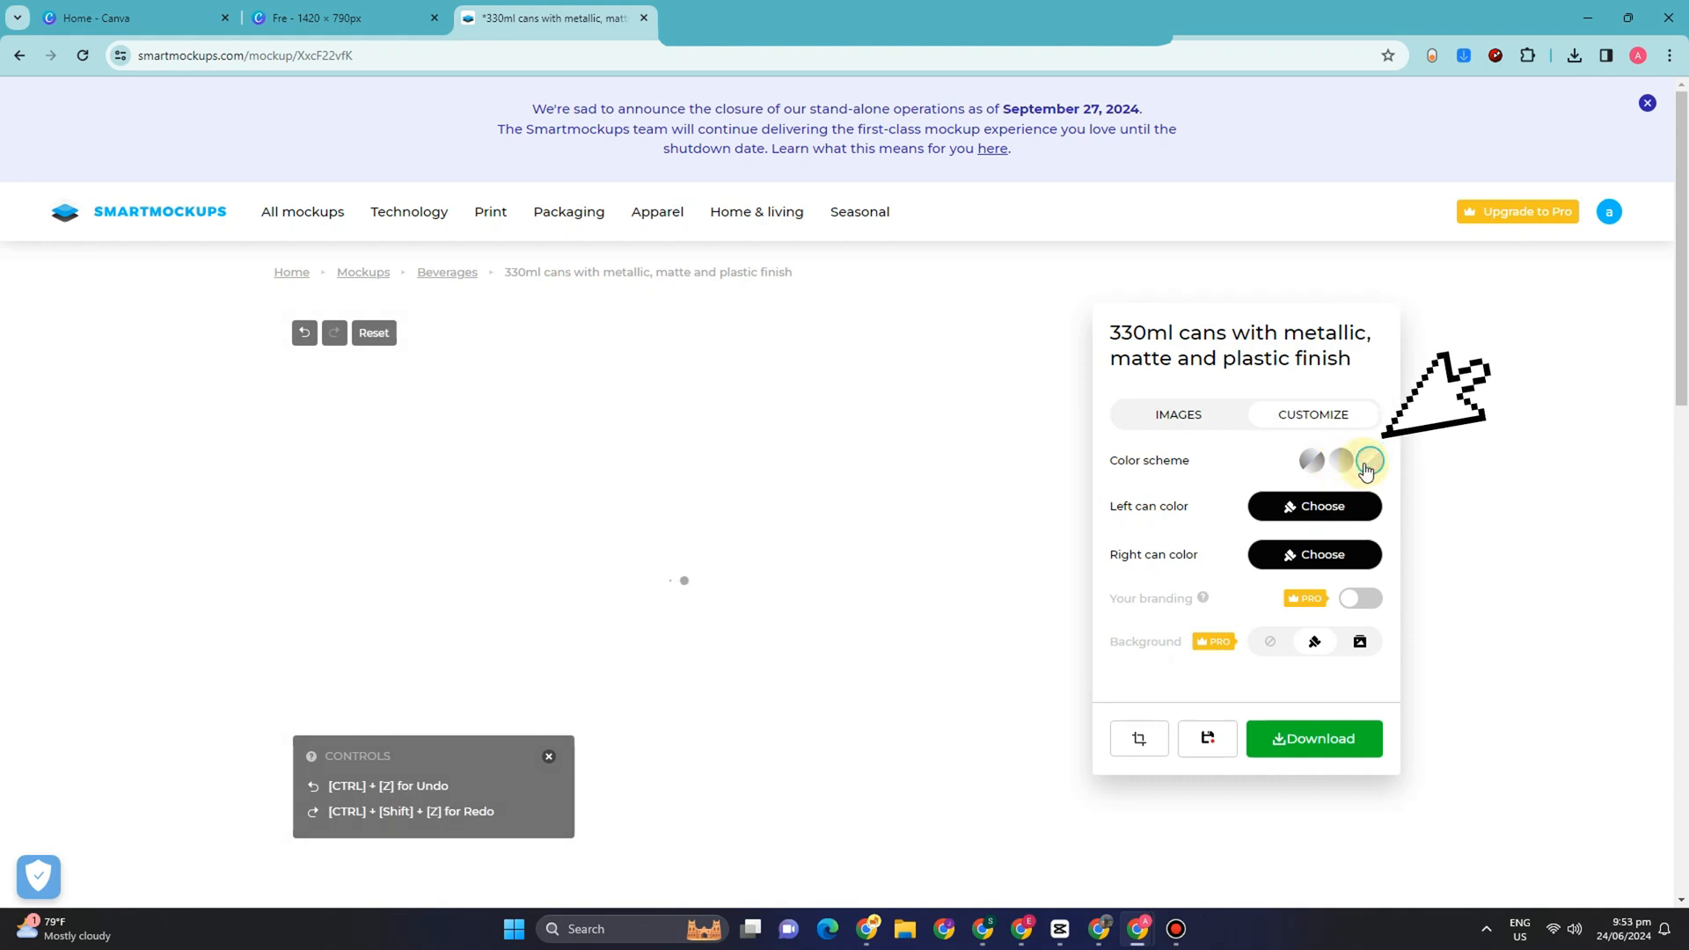
Step: Try red, pink, green, rust red and blue on the left can and set its color to the lime preset
click(1315, 505)
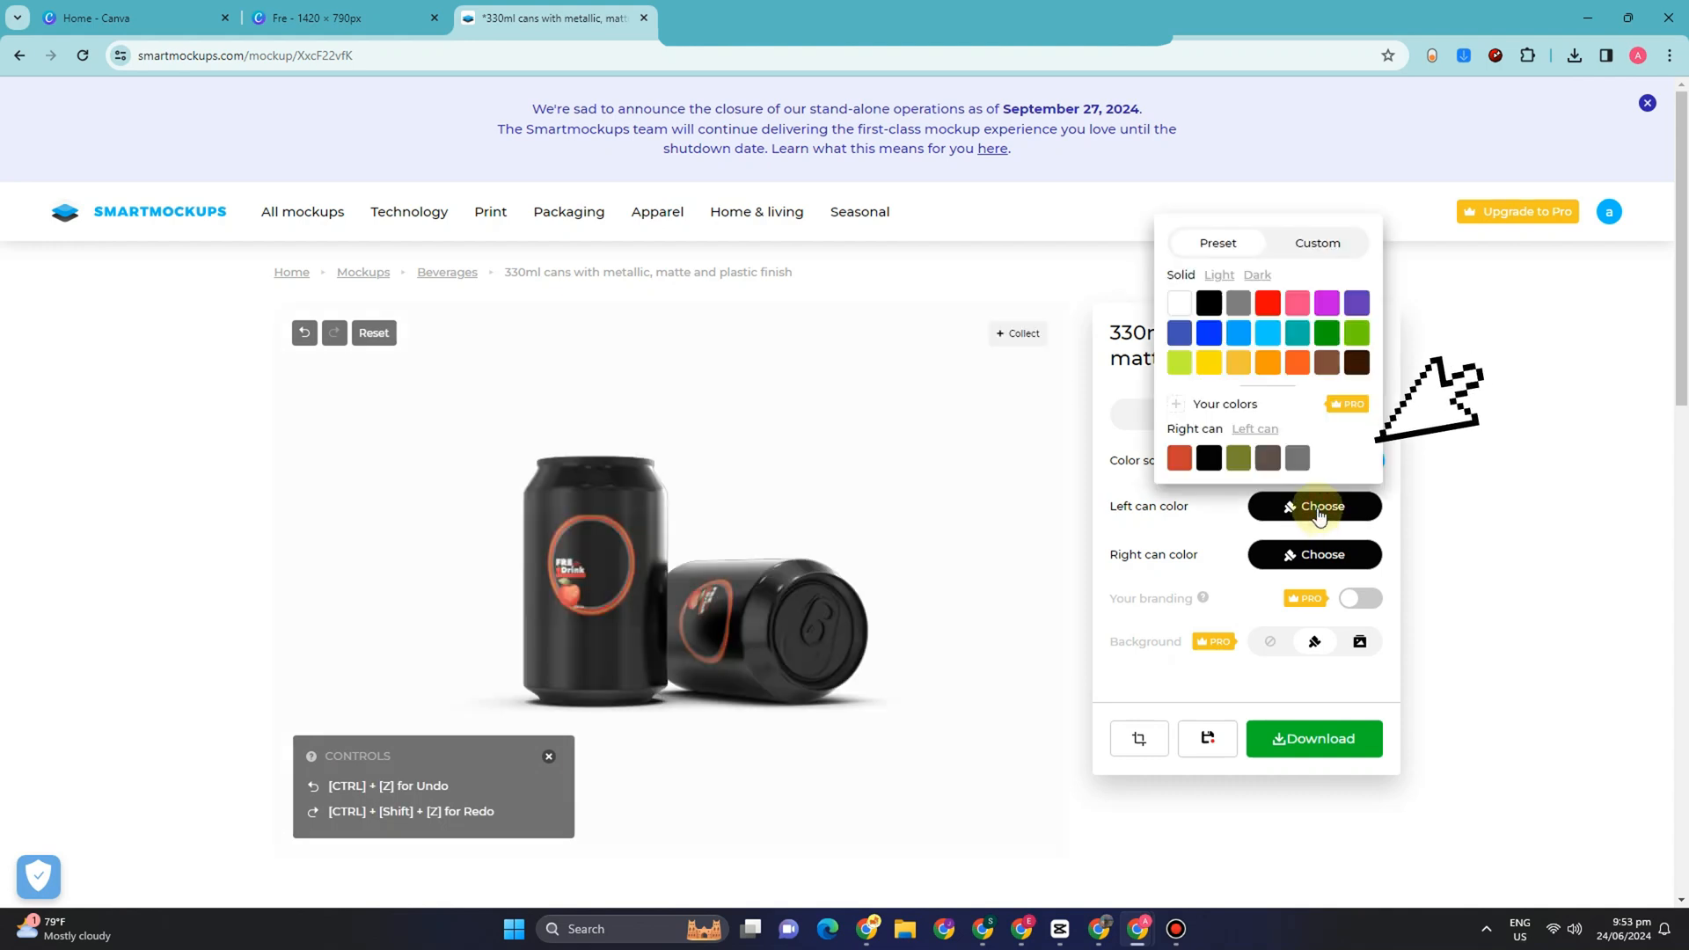
click(1266, 305)
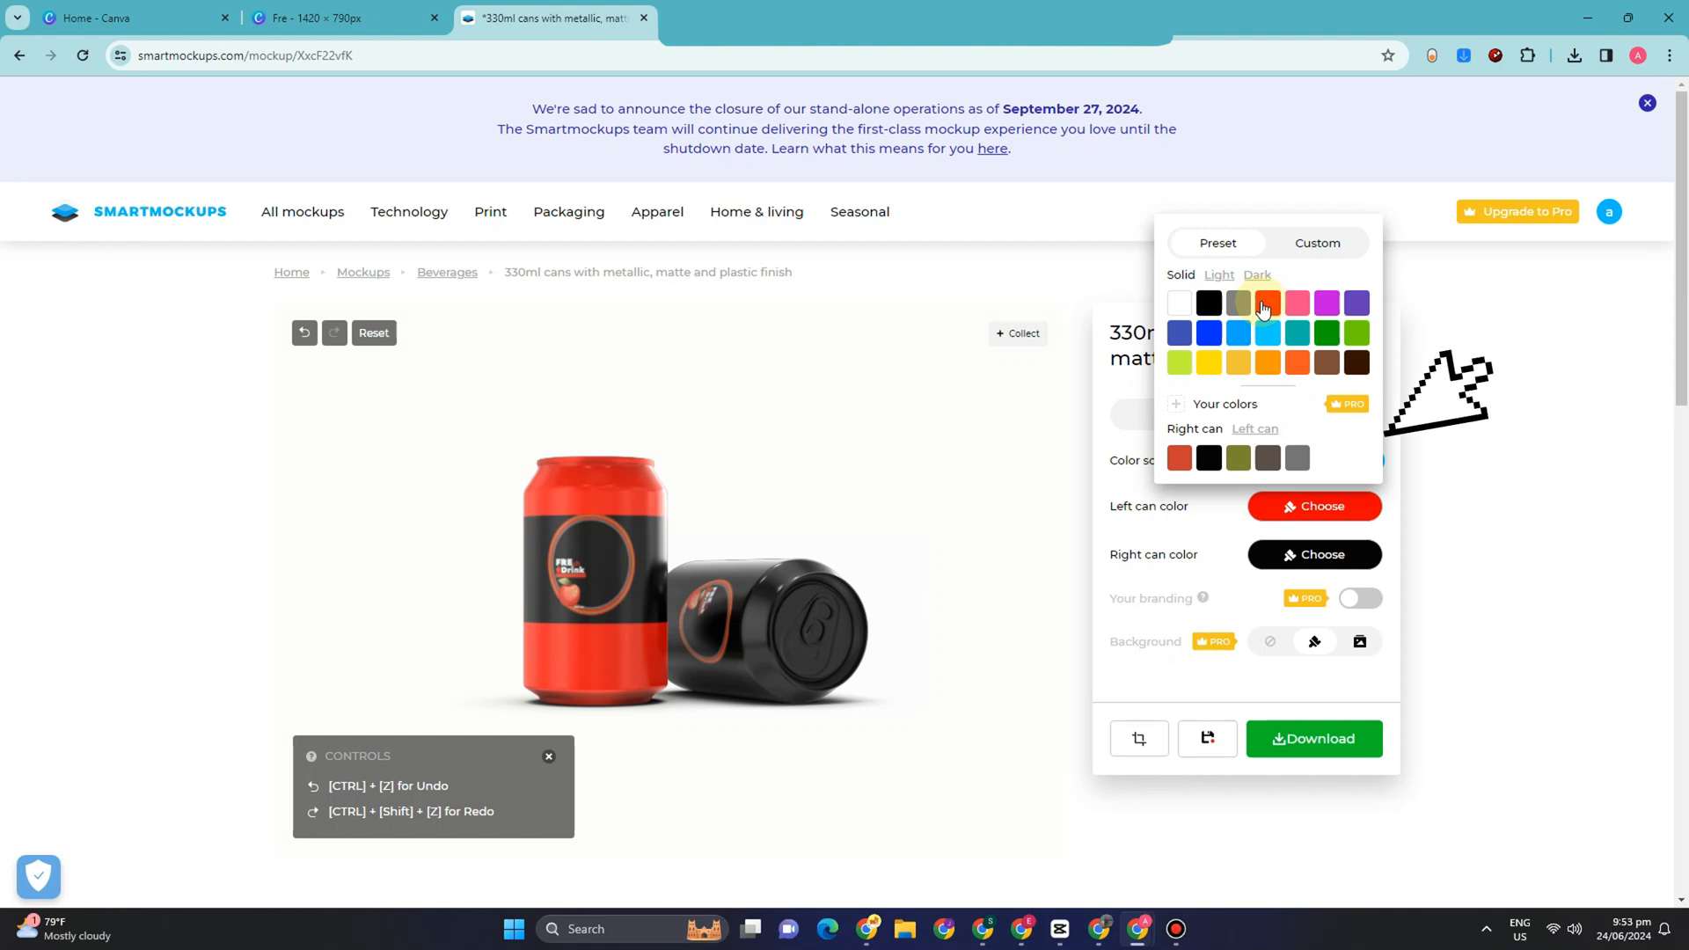
click(1300, 308)
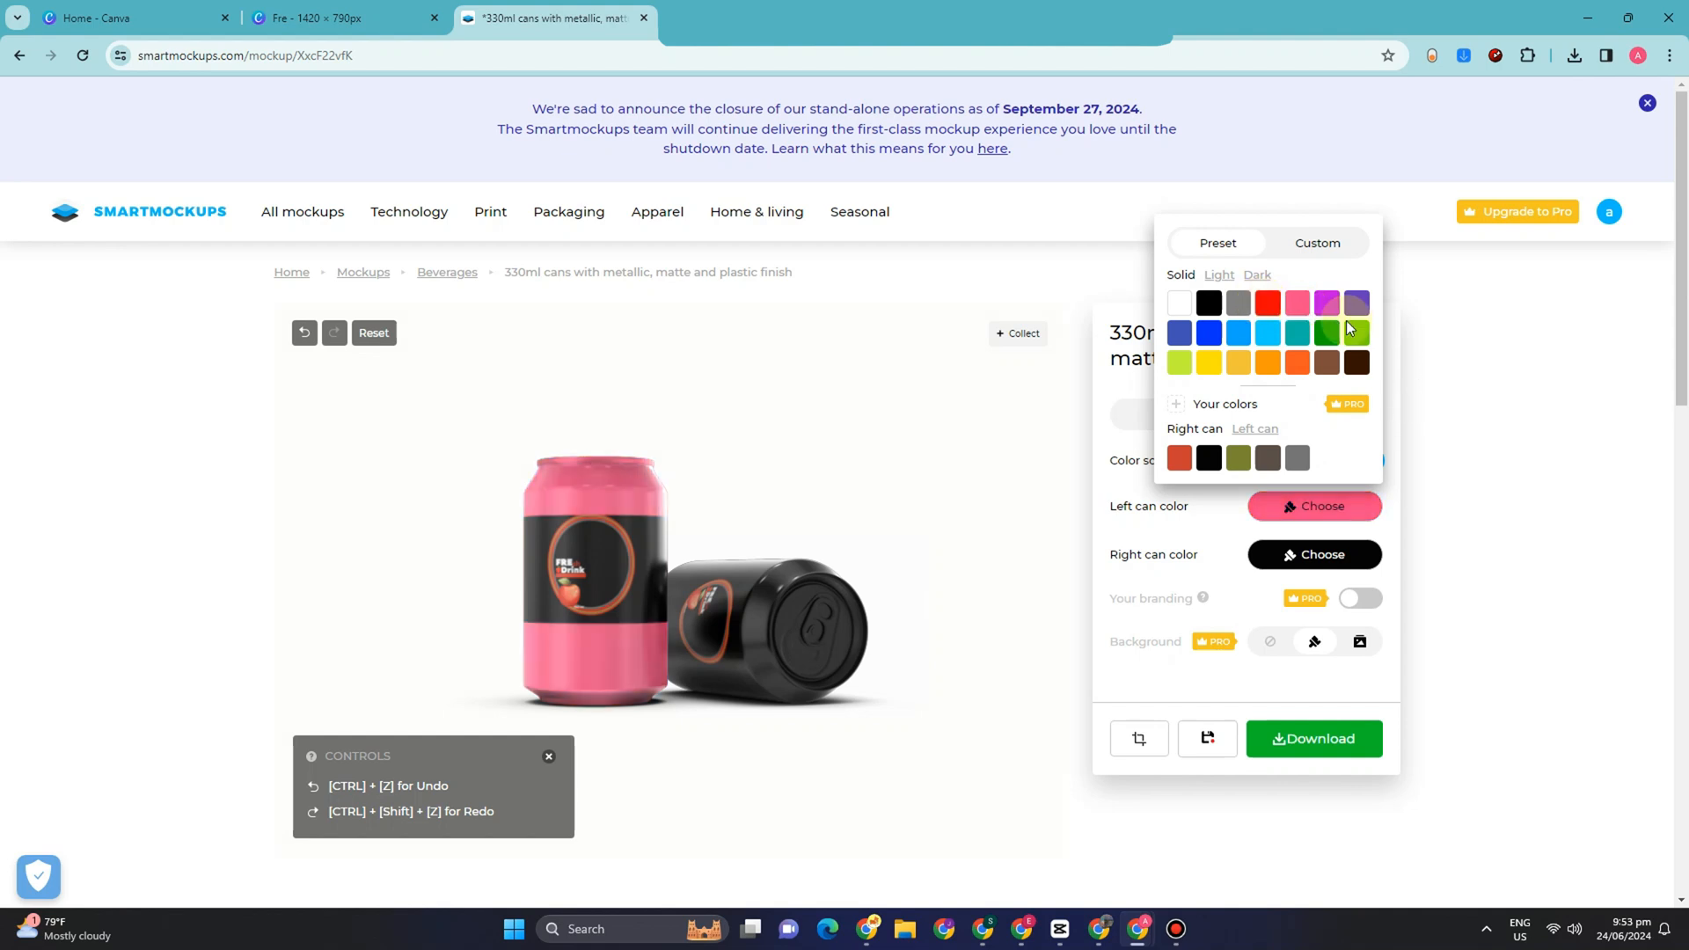
click(1359, 336)
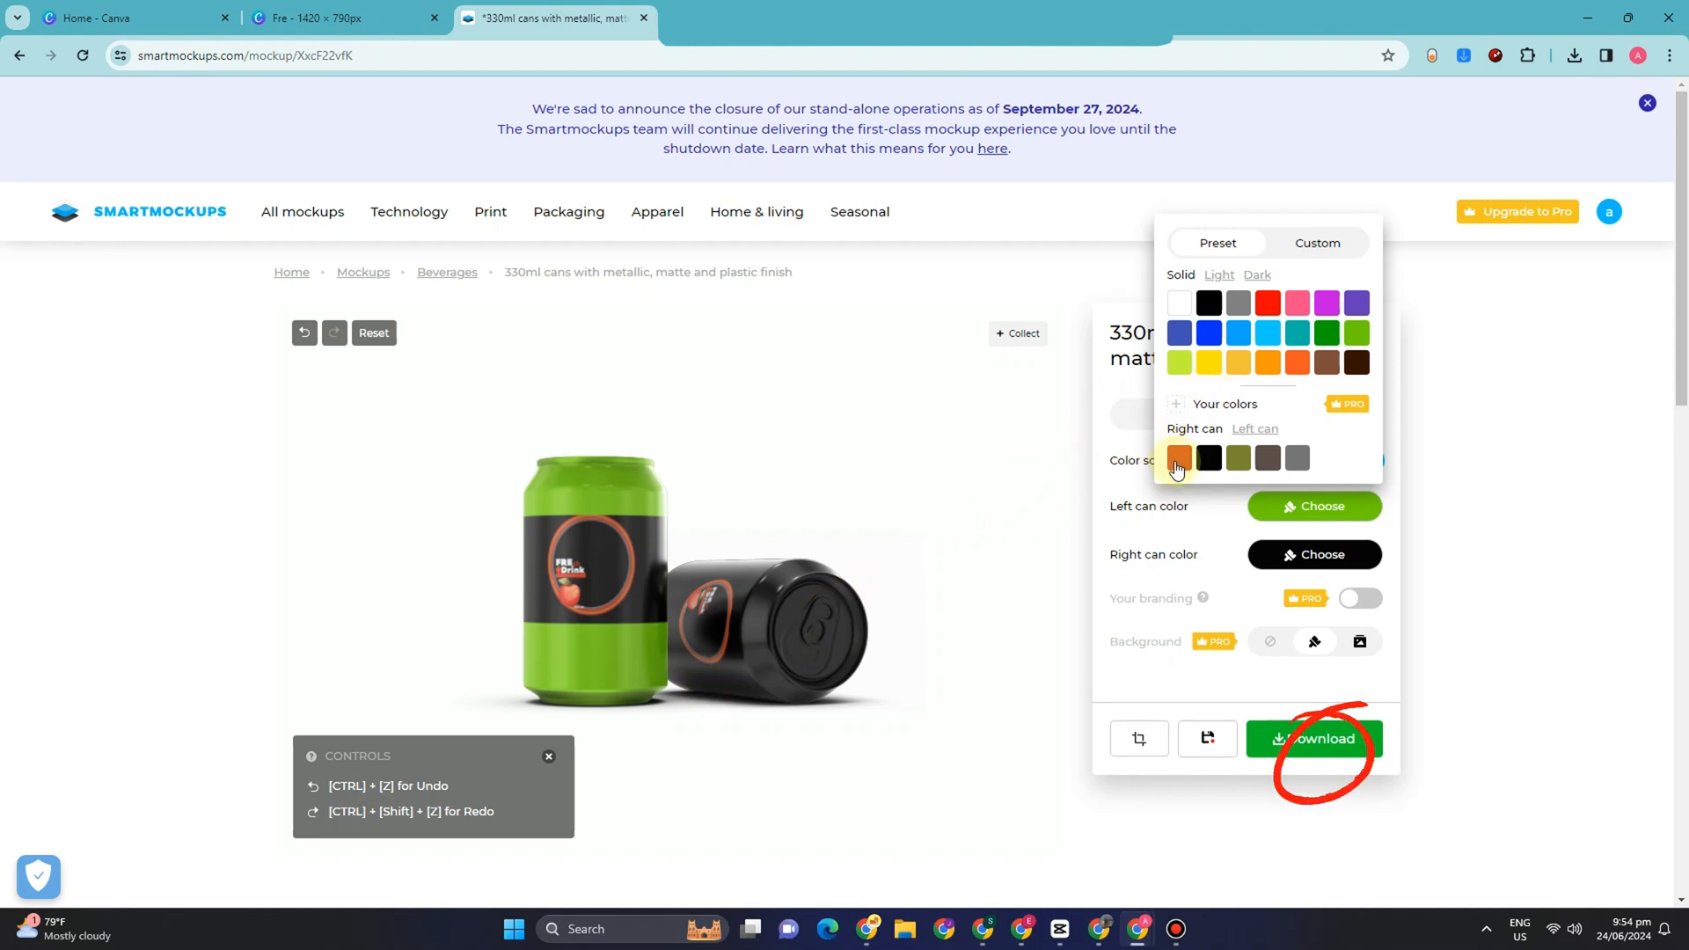
click(1178, 459)
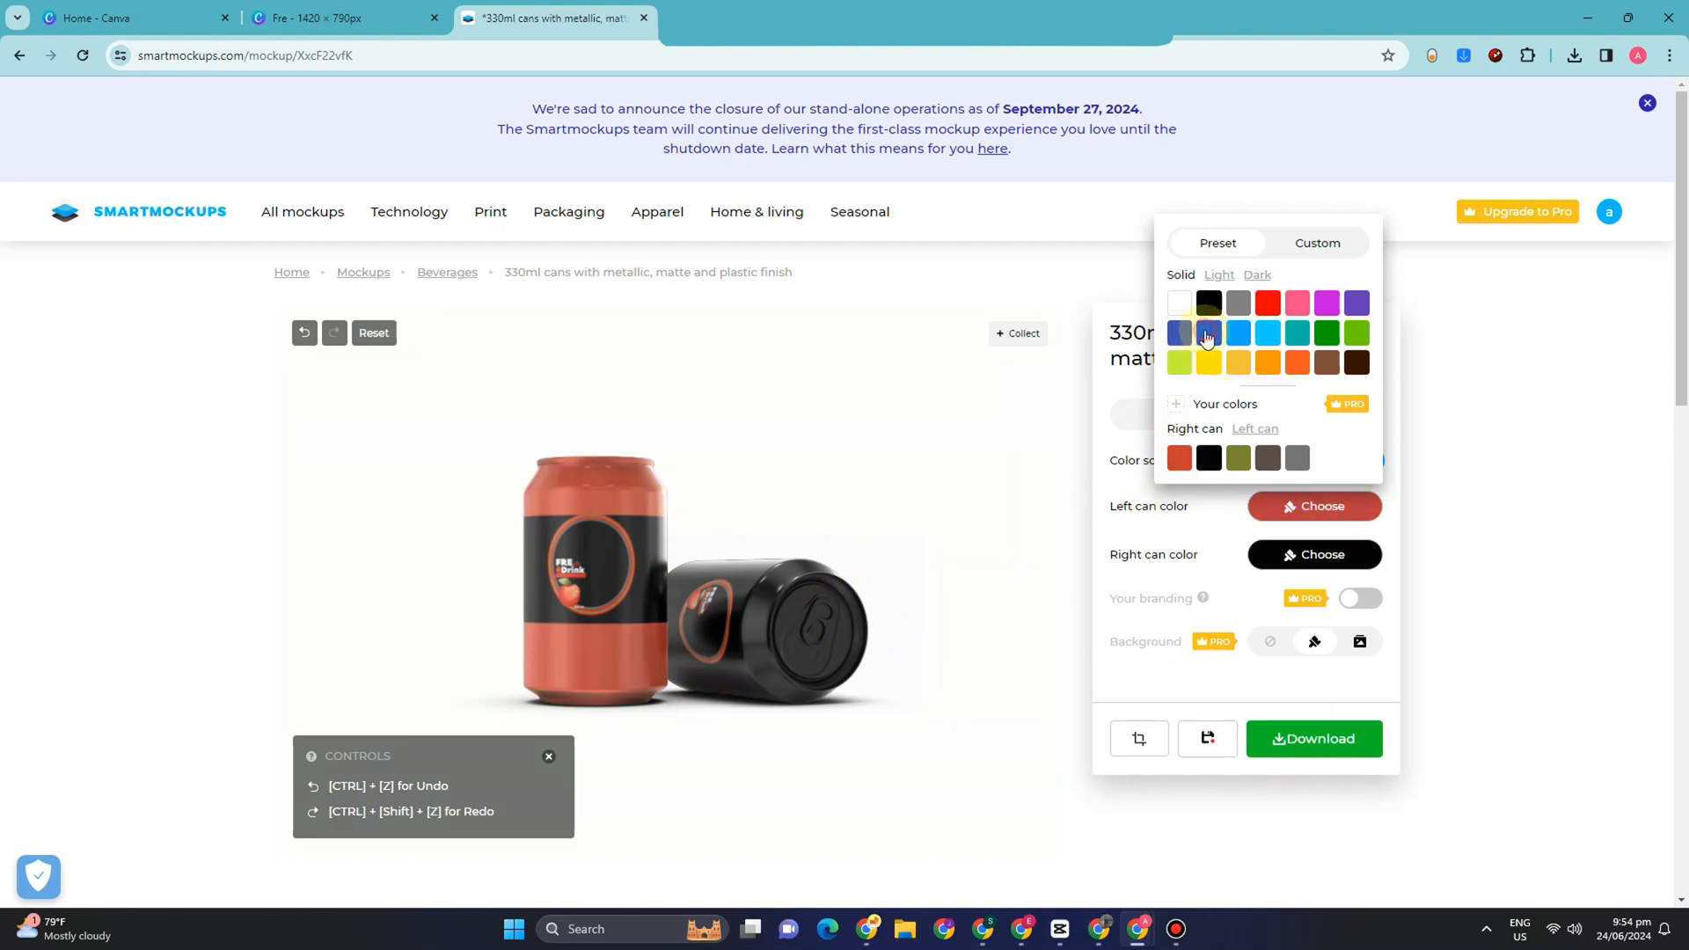
click(1207, 334)
click(1180, 368)
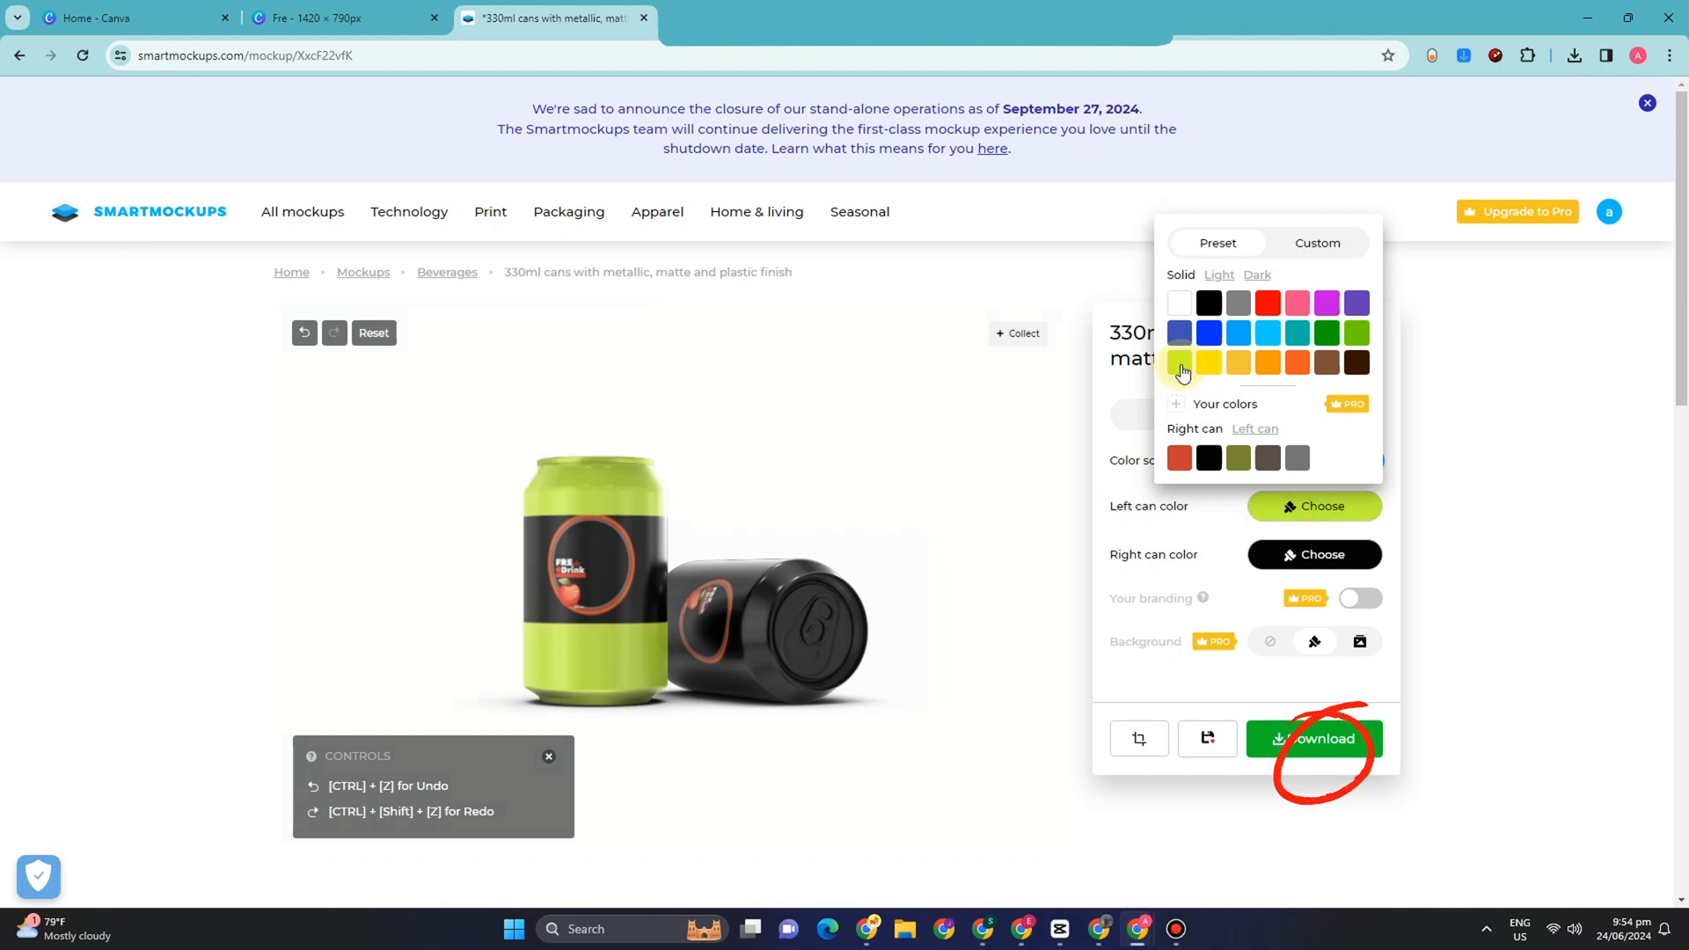
click(1119, 388)
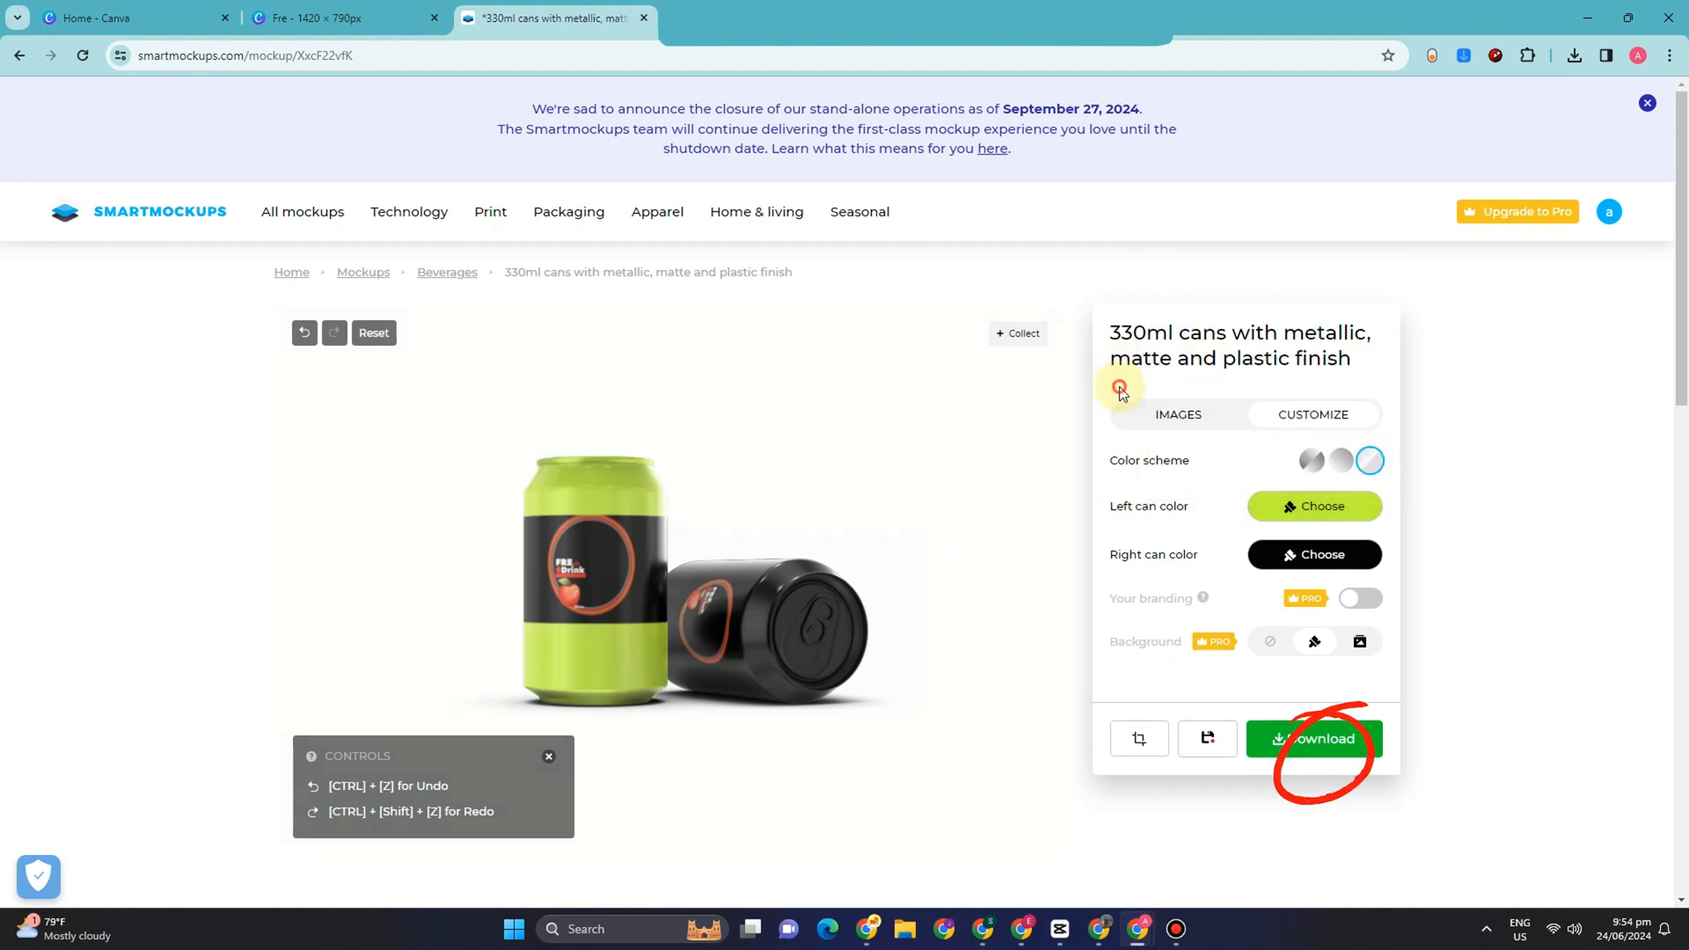
Step: Set the right can's color to the bright green preset
click(1285, 557)
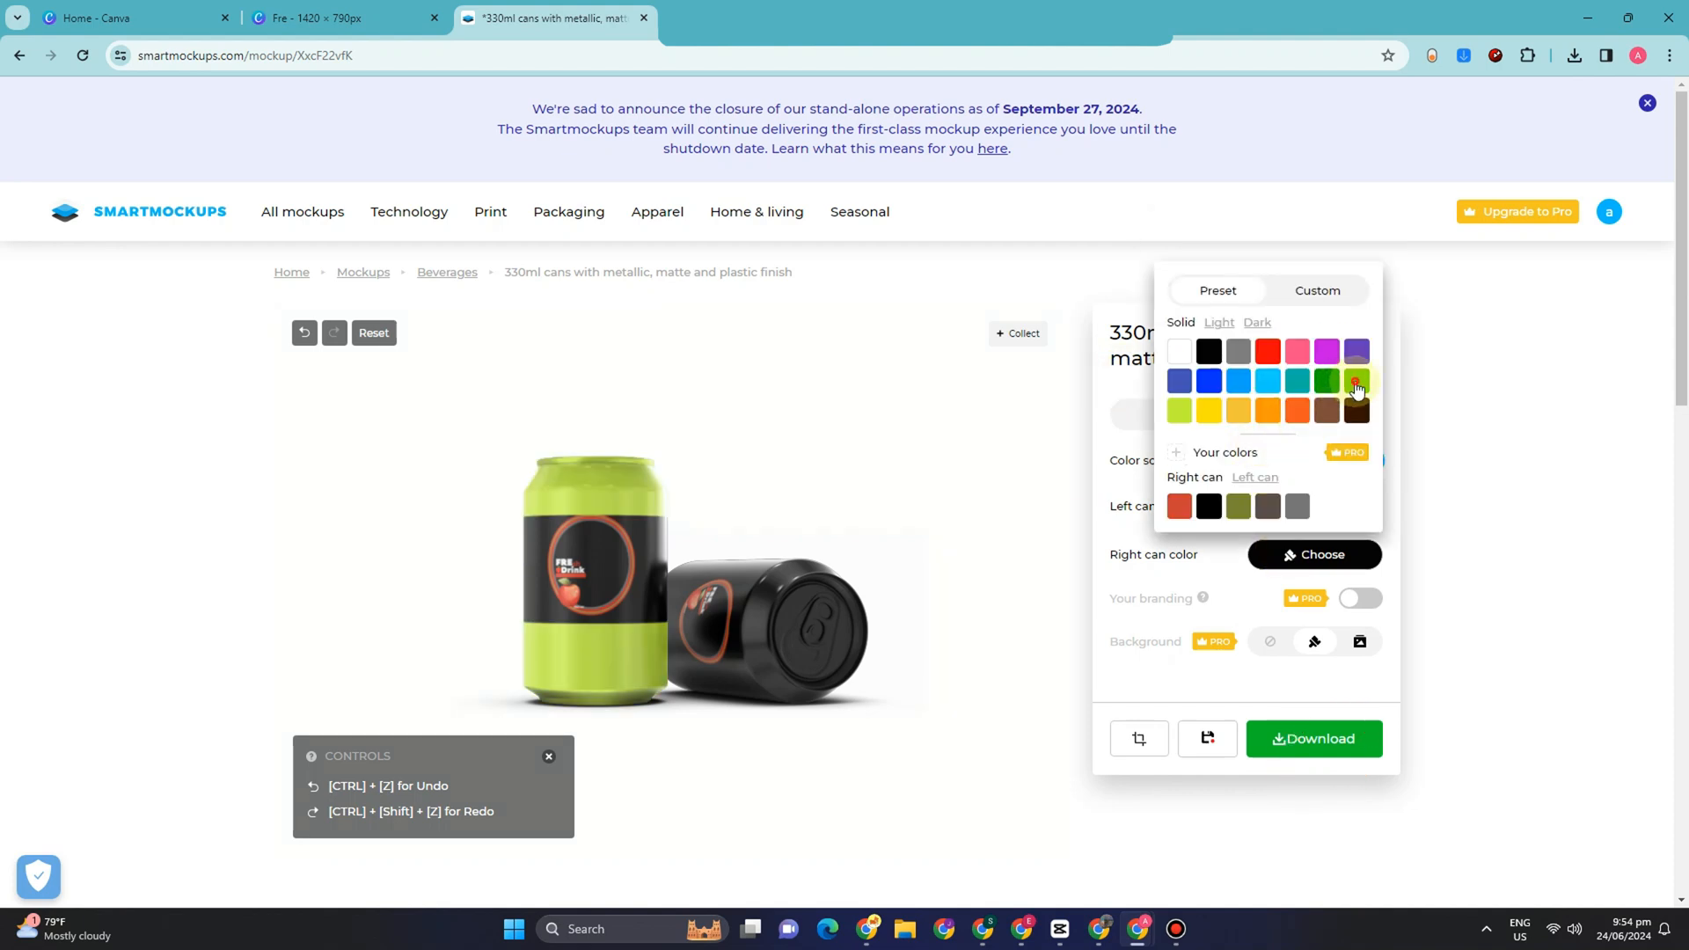
click(1355, 384)
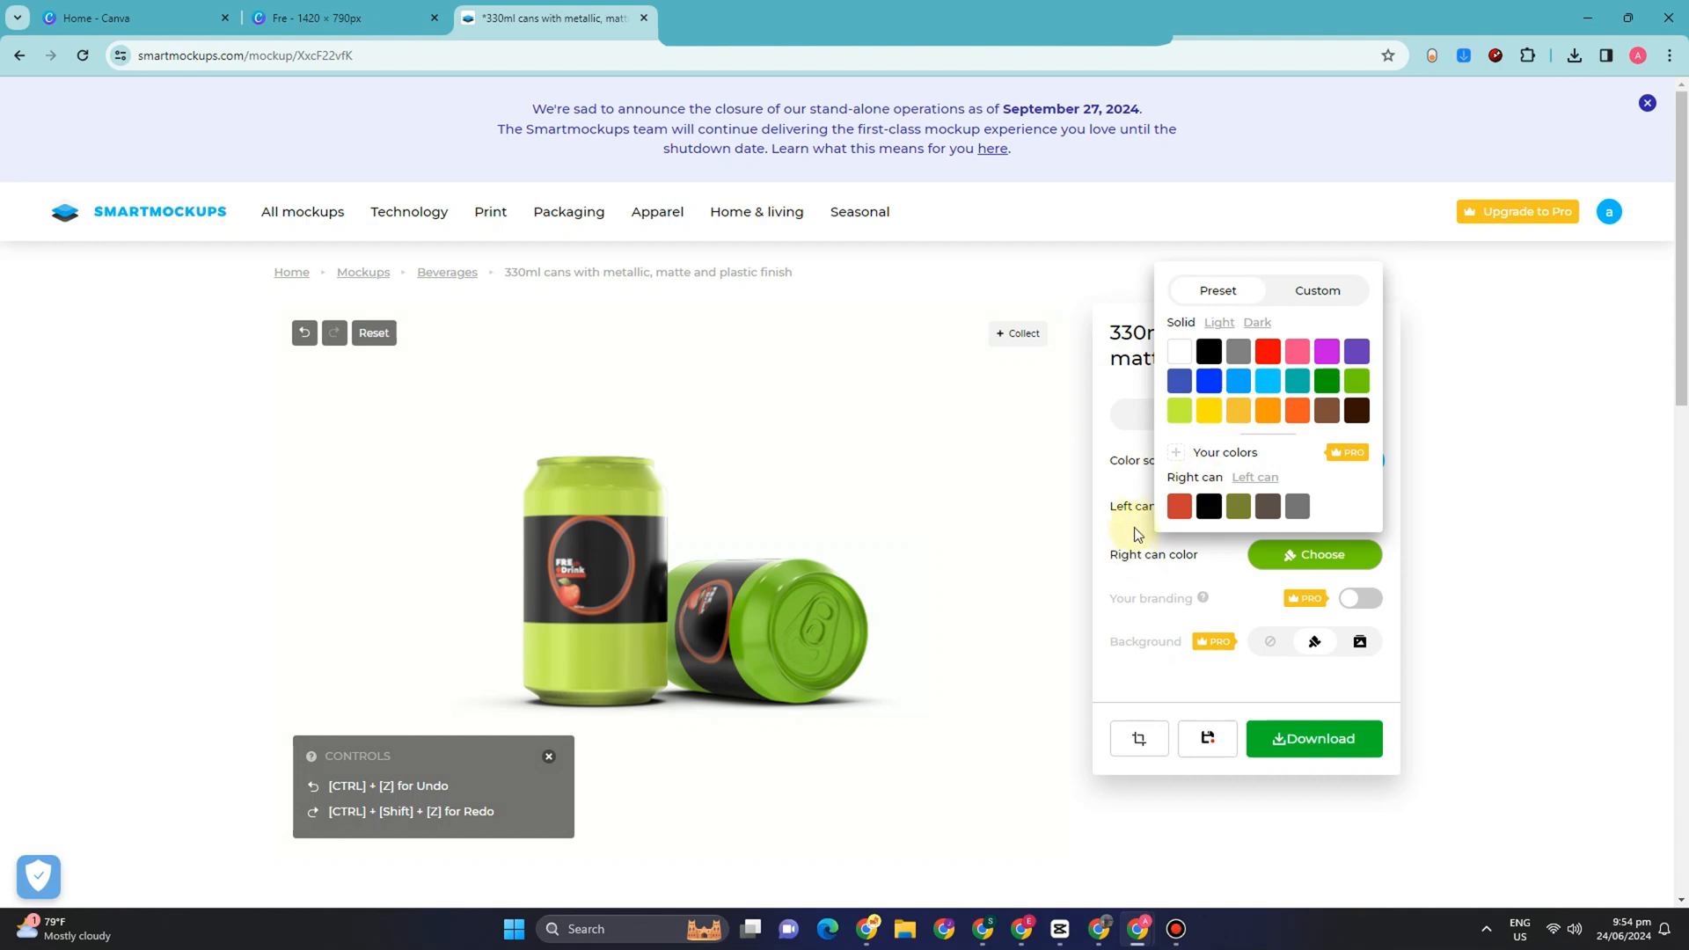
click(1163, 675)
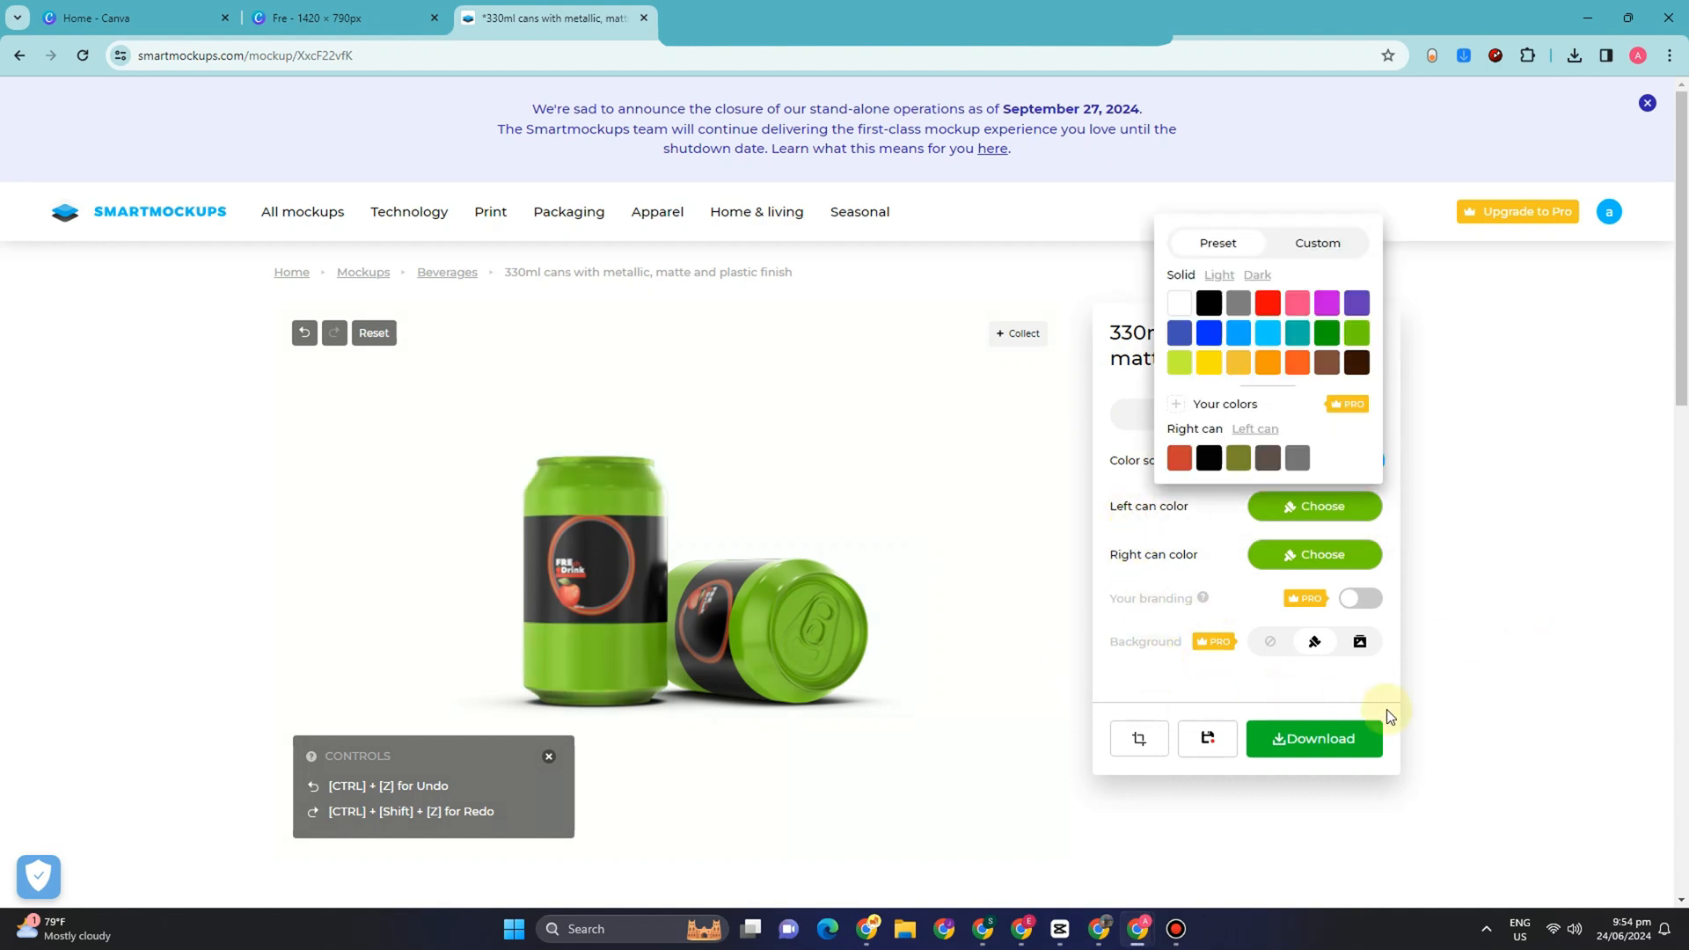
Step: Open the image quality choices for downloading the can mockup
click(1302, 739)
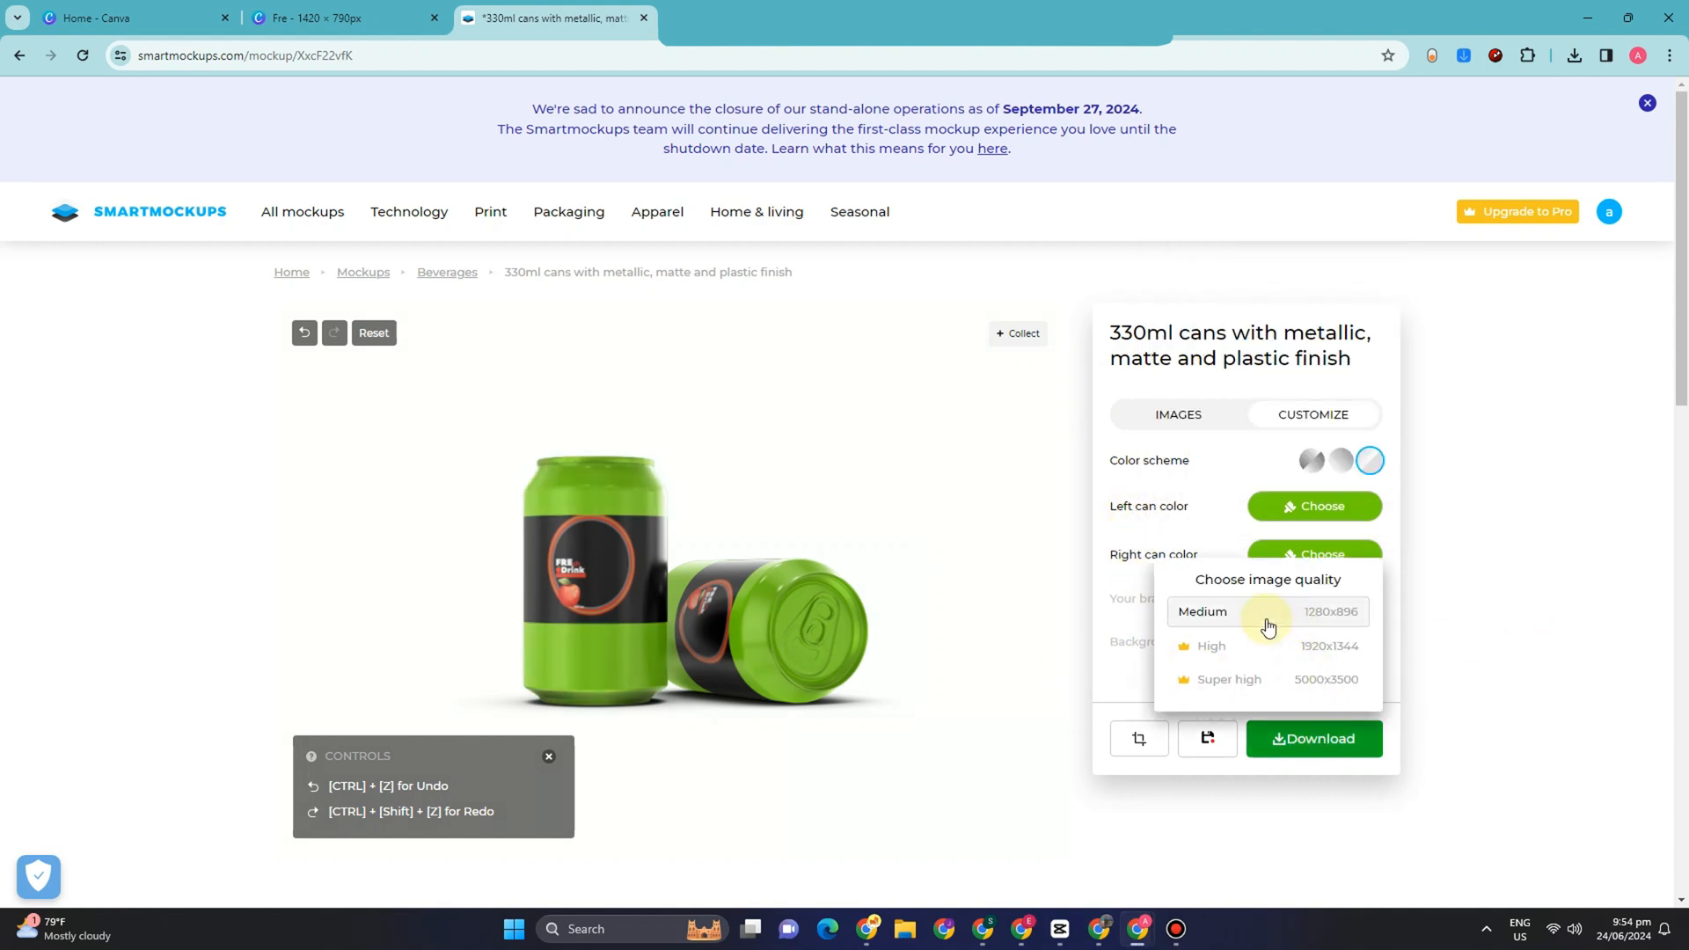